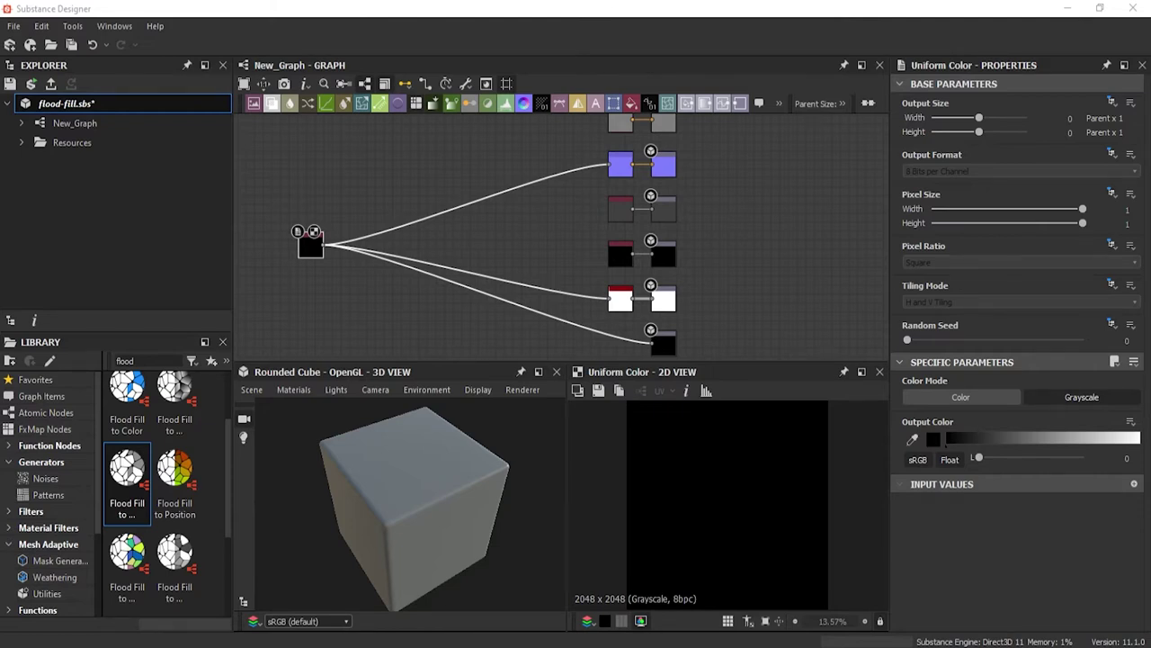
Show the Tile Generator node from the Flood Fill frame in the 2D view
middle_click_drag(285, 283, 670, 236)
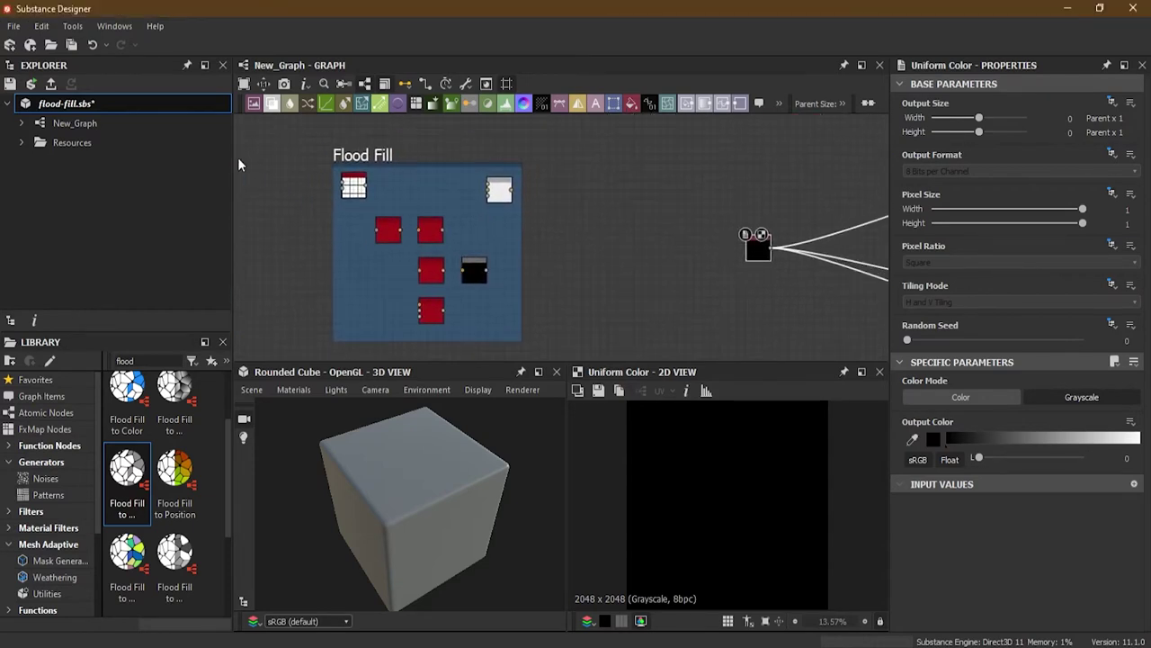
scroll(294, 153, "up", 5)
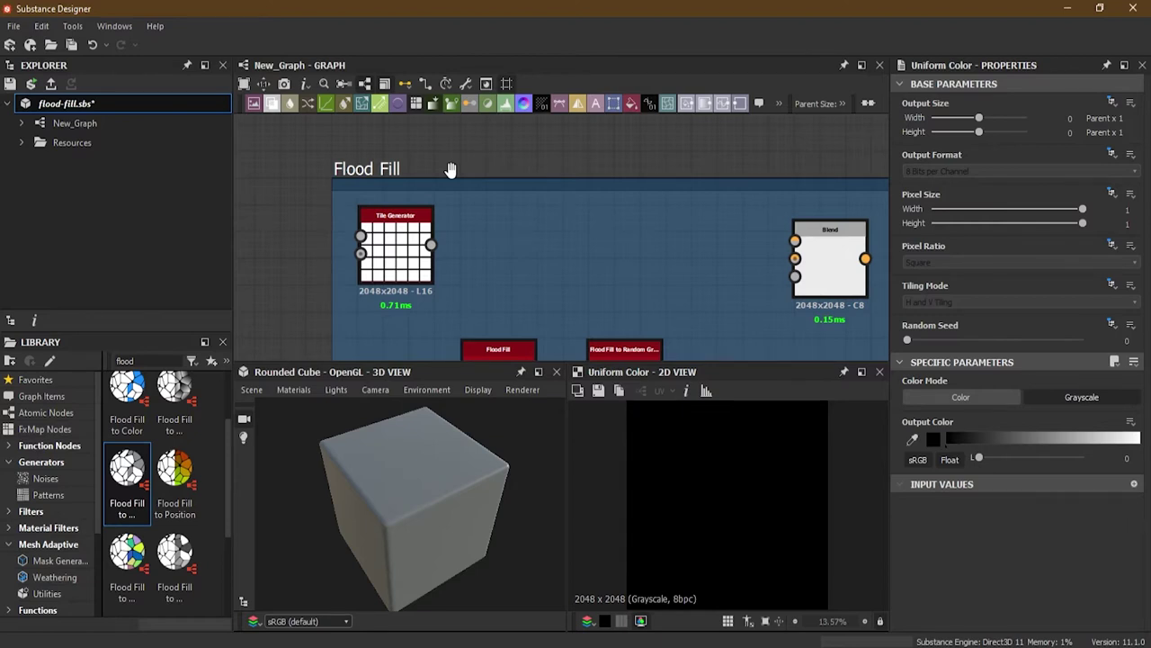
middle_click_drag(555, 278, 504, 196)
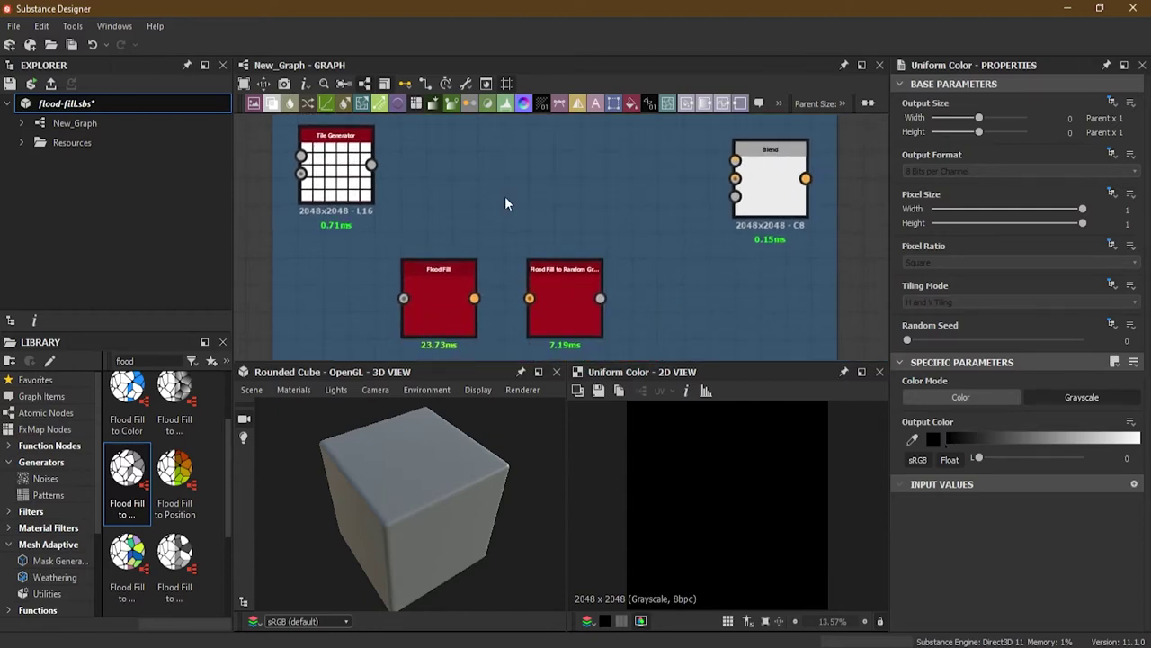
double_click(339, 162)
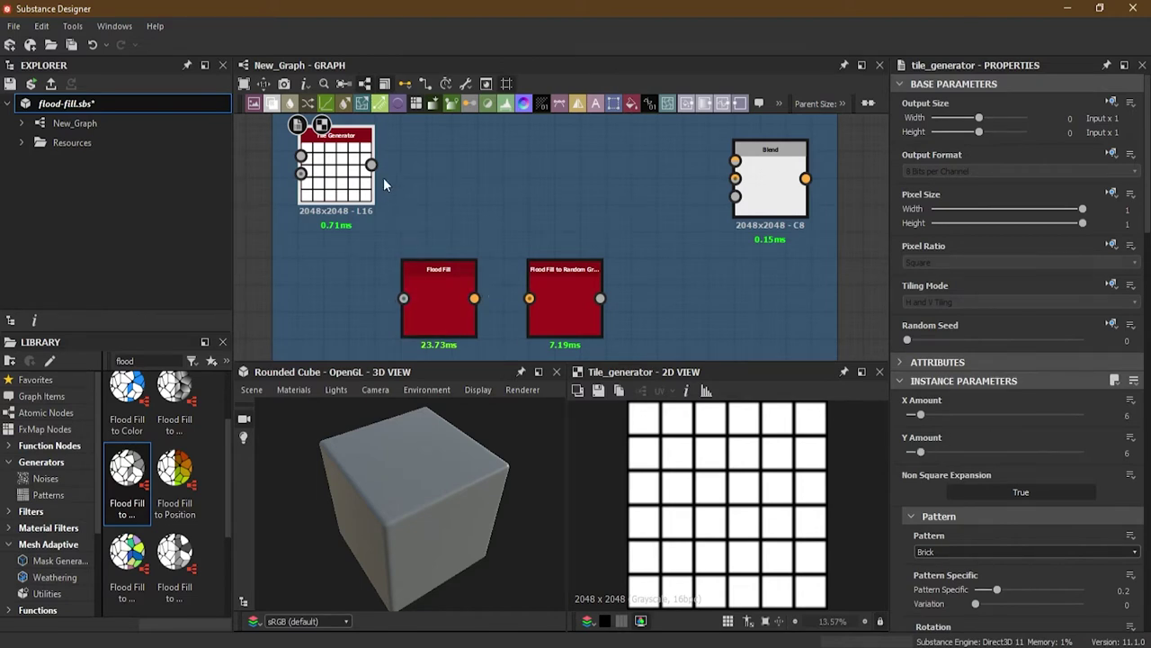
Search the graph's node list for "flood fill" with the Flood Fill node selected, and close the list without adding anything
left_click(438, 296)
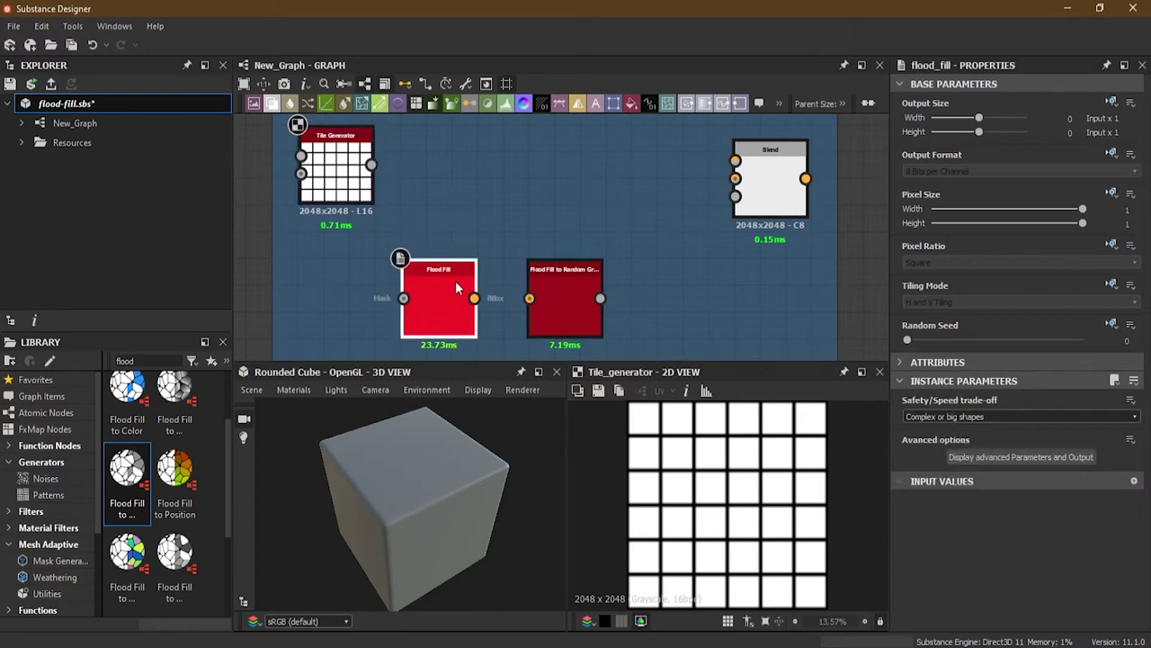
key("space")
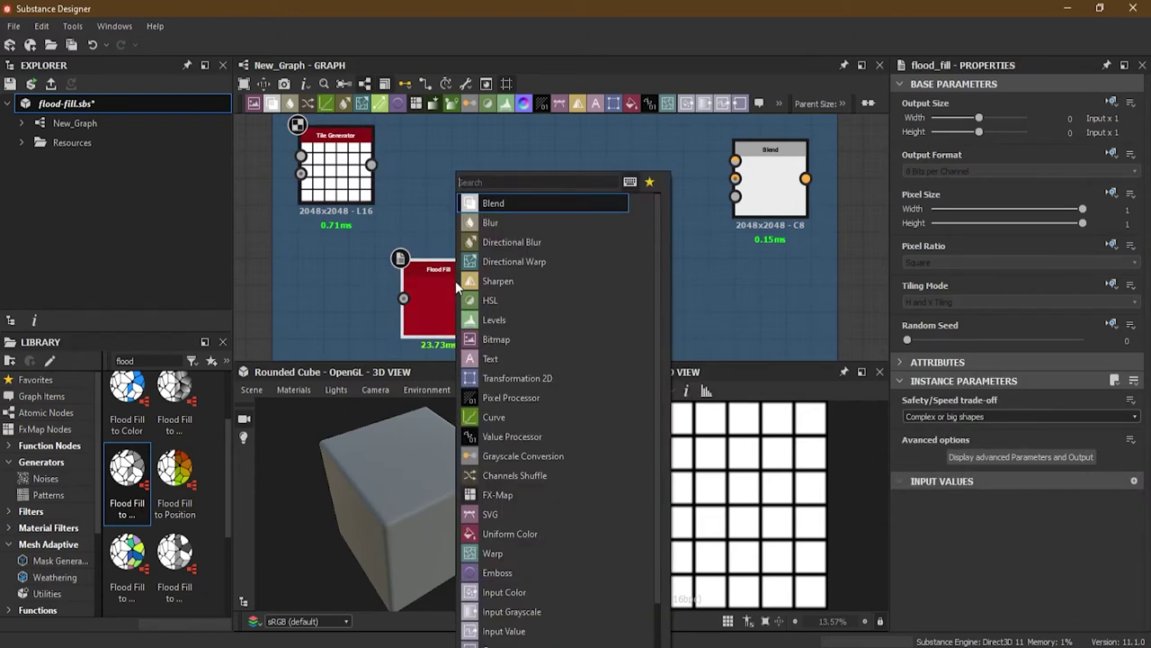
type("flood")
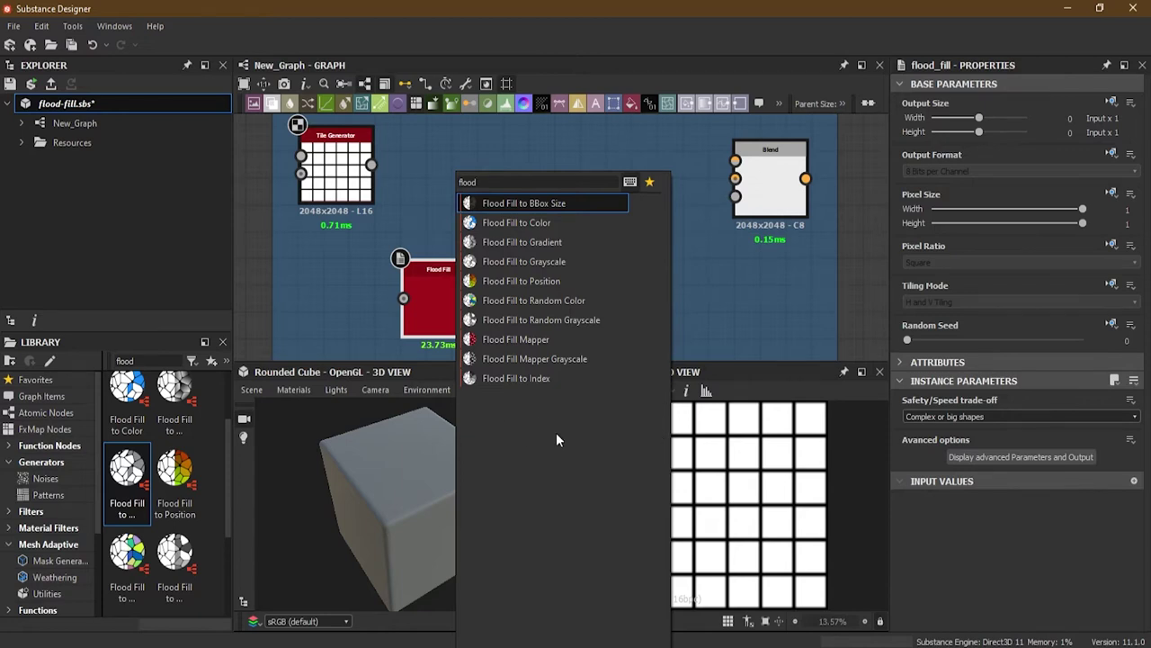
type("f")
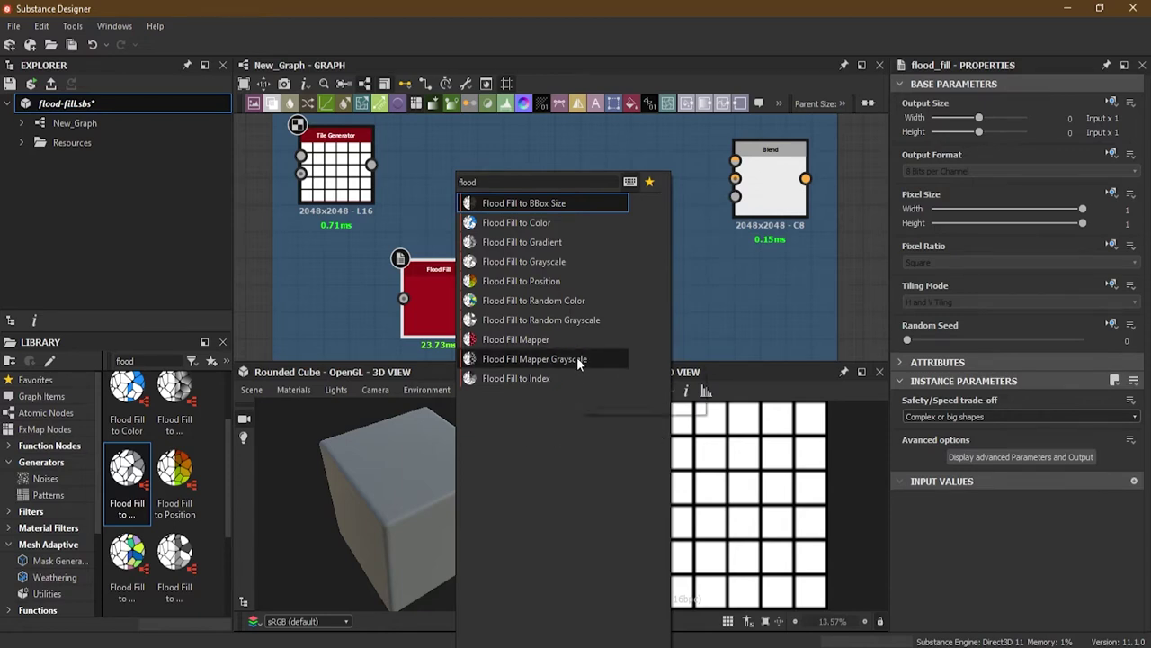
type("il")
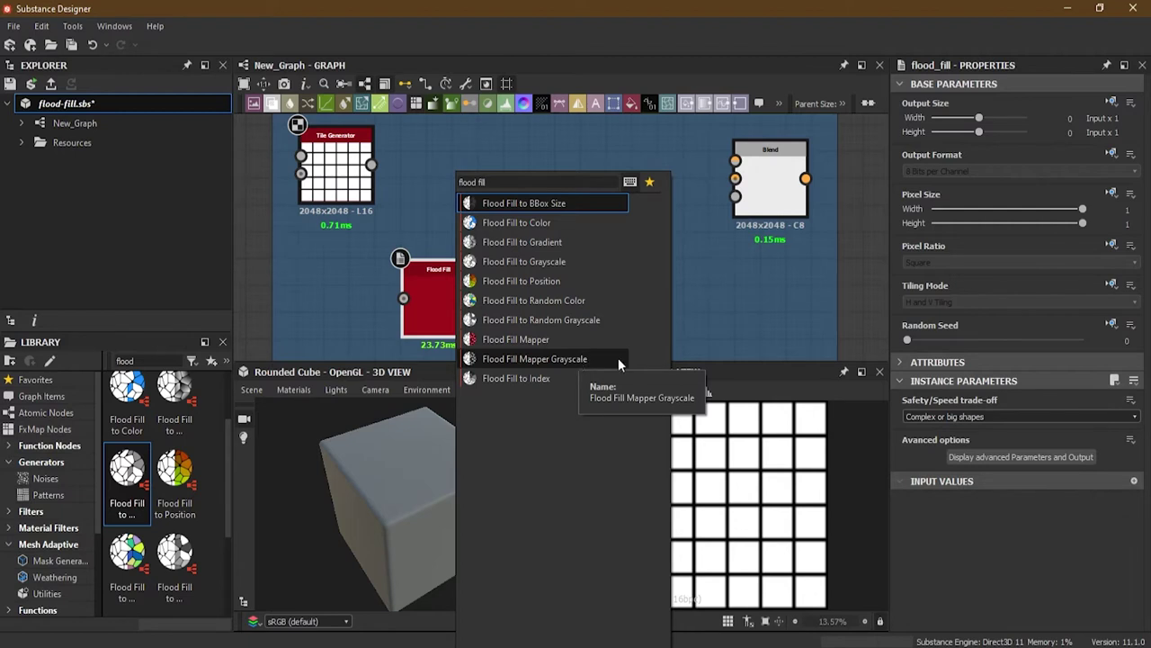
left_click(855, 290)
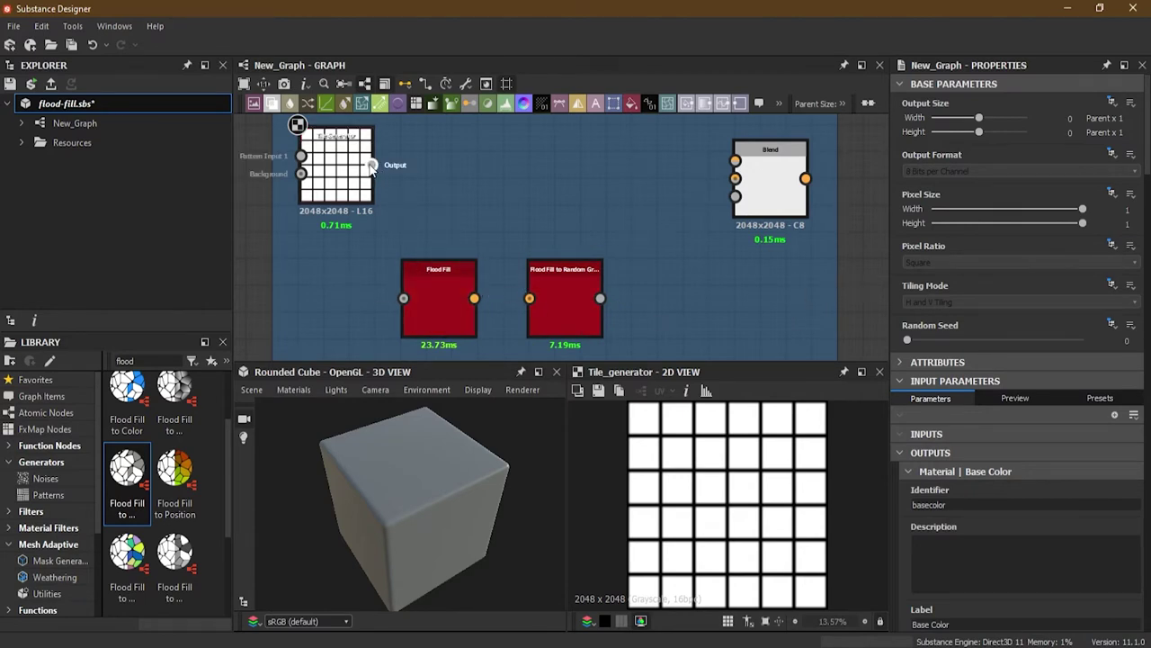
Connect the Tile Generator output to the Flood Fill node's Mask input and preview Flood Fill in the 2D view
left_click_drag(381, 244, 403, 298)
double_click(452, 328)
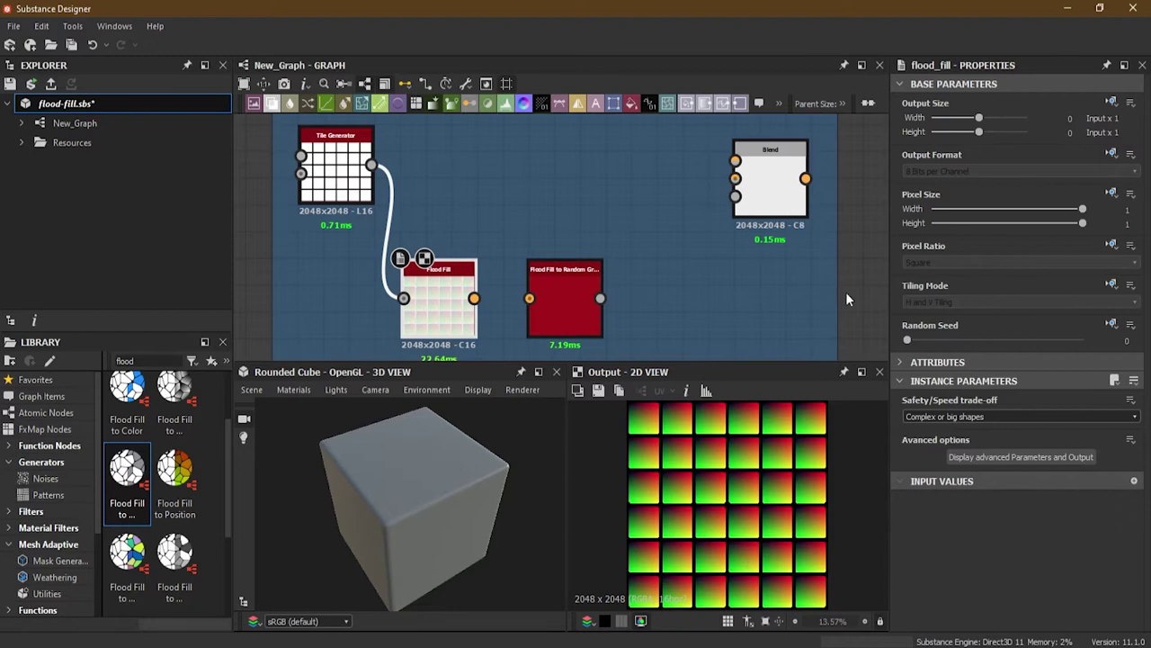
Search the available nodes for "flood" and read the descriptions of the Flood Fill variants in the library
key("space")
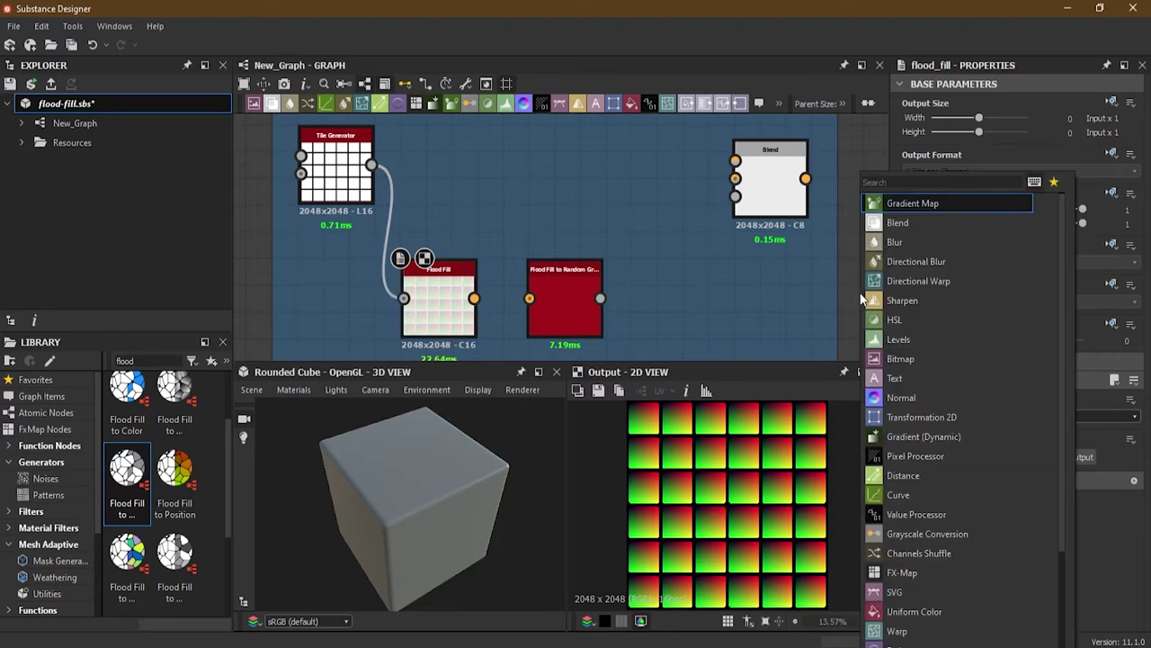
type("flood")
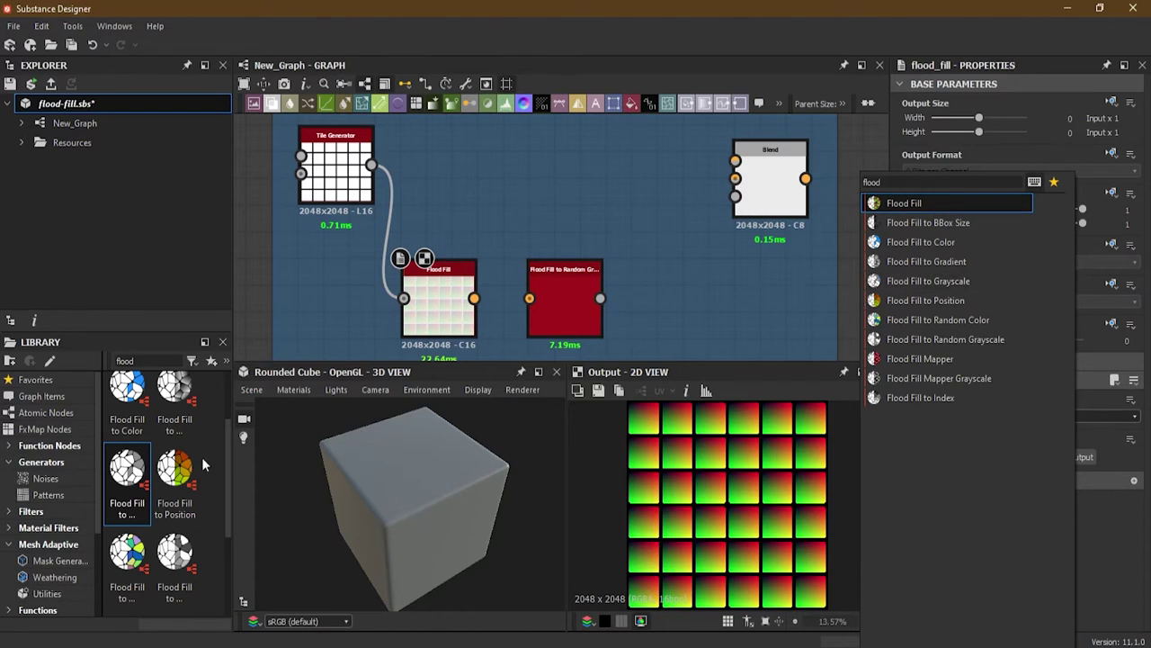
left_click_drag(228, 455, 229, 397)
left_click(148, 360)
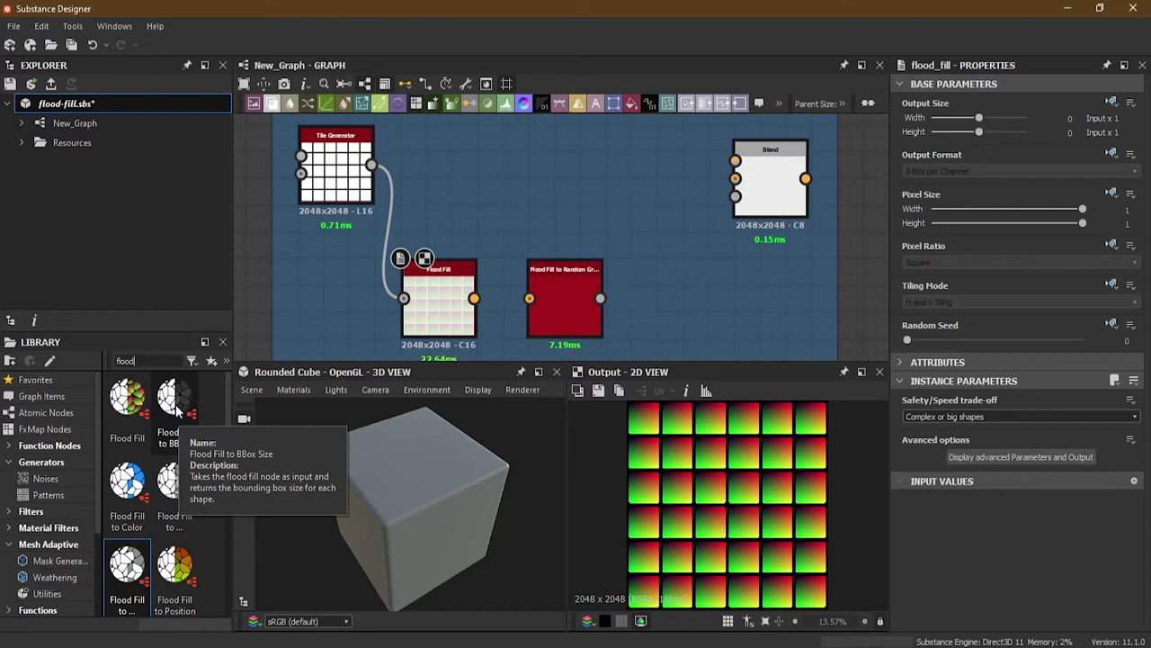
mouse_move(133, 476)
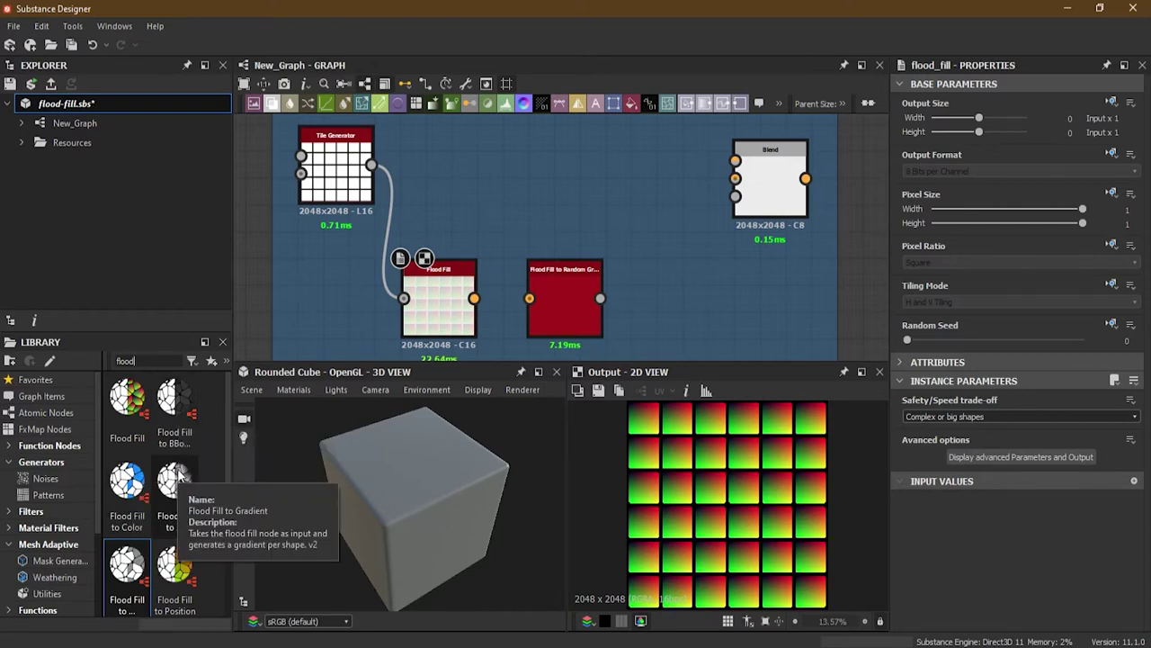
scroll(133, 475, "down", 3)
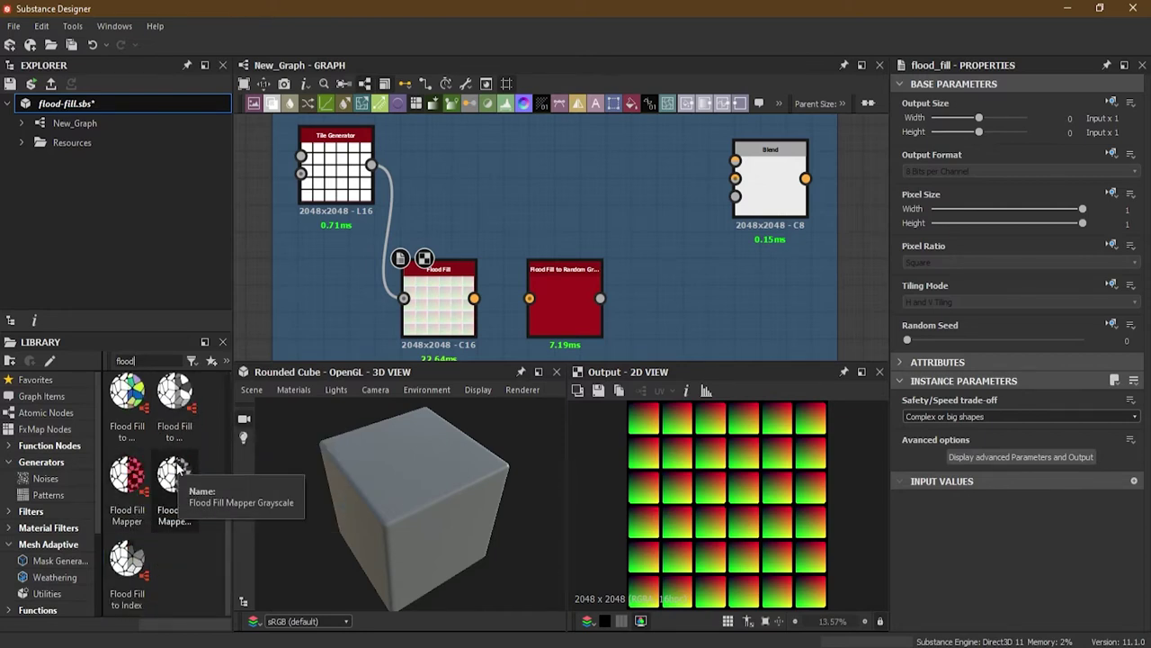
mouse_move(139, 565)
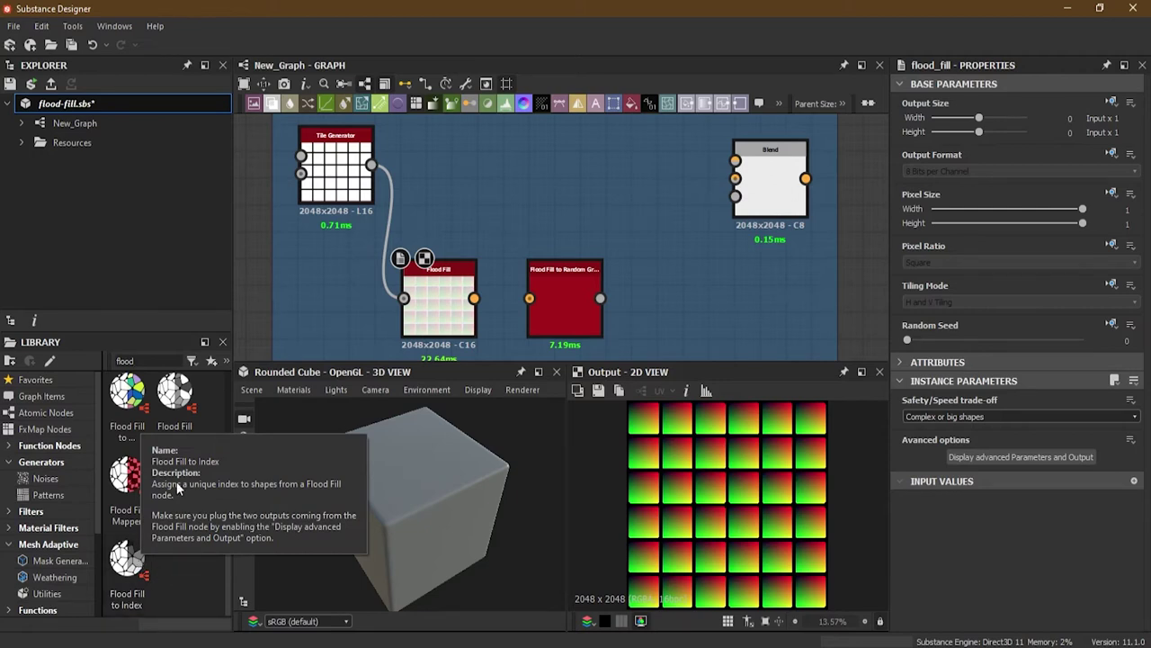
Look over the Flood Fill to Random Grayscale, Flood Fill to Position and Grayscale Conversion nodes in the graph
middle_click_drag(664, 265, 663, 125)
scroll(664, 168, "down", 2)
middle_click_drag(667, 187, 636, 231)
scroll(606, 217, "up", 3)
scroll(635, 231, "up", 2)
scroll(635, 235, "down", 3)
scroll(635, 241, "up", 2)
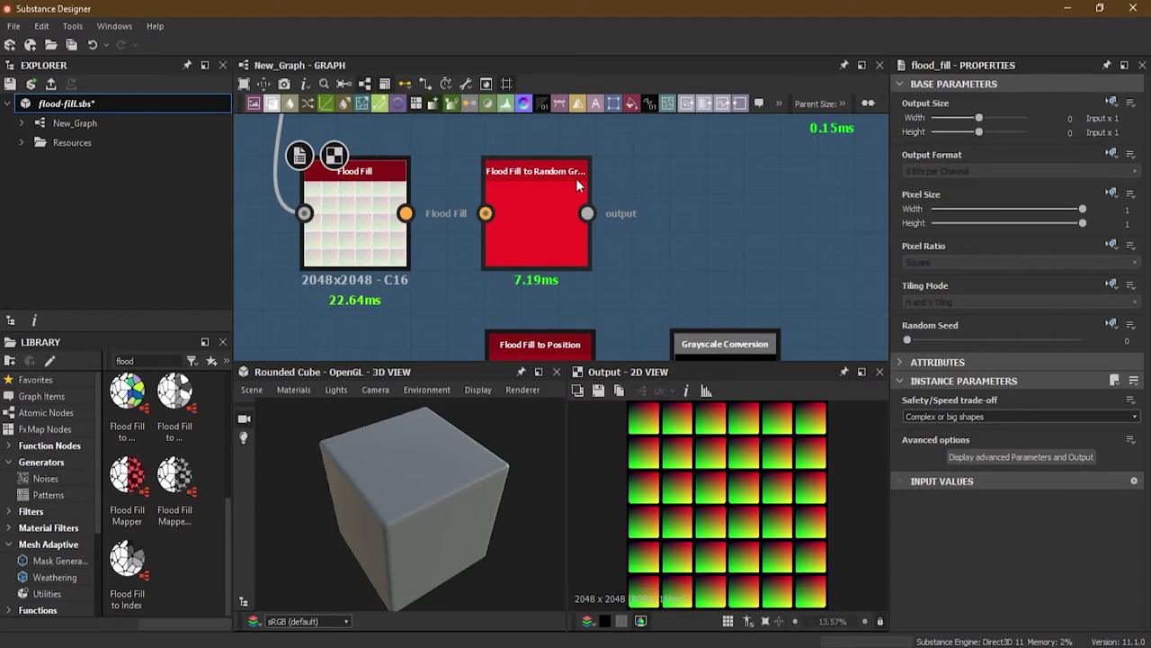
middle_click_drag(624, 296, 625, 170)
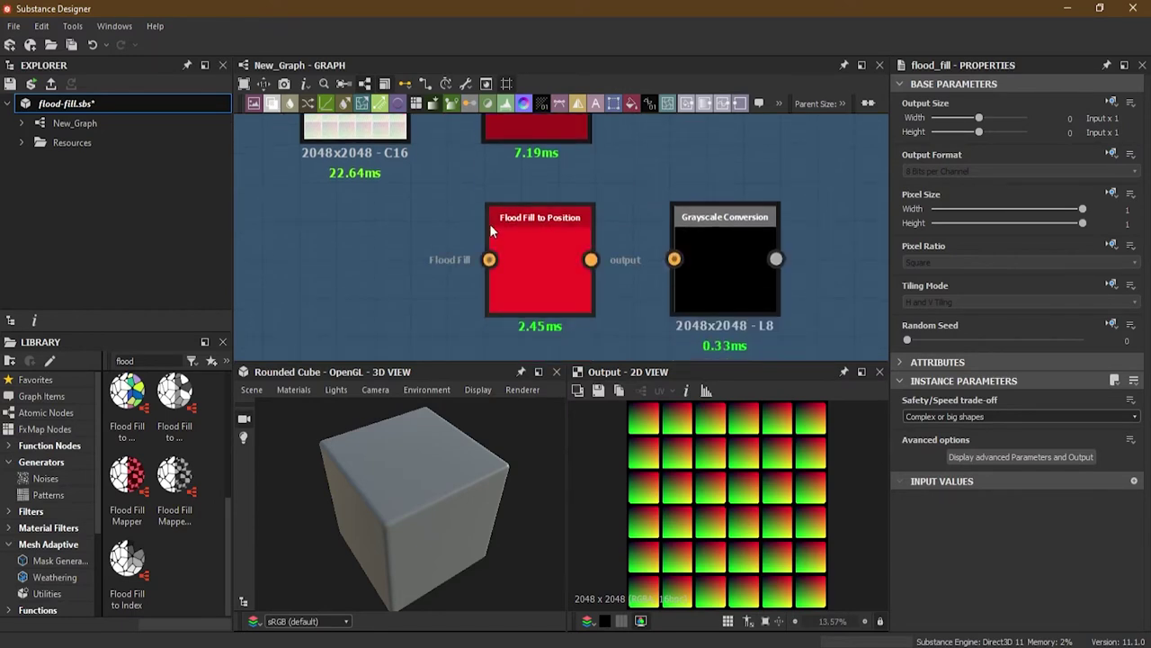
mouse_move(621, 292)
middle_mouse_down()
mouse_move(617, 150)
mouse_move(617, 309)
middle_mouse_up()
middle_click_drag(590, 89, 590, 308)
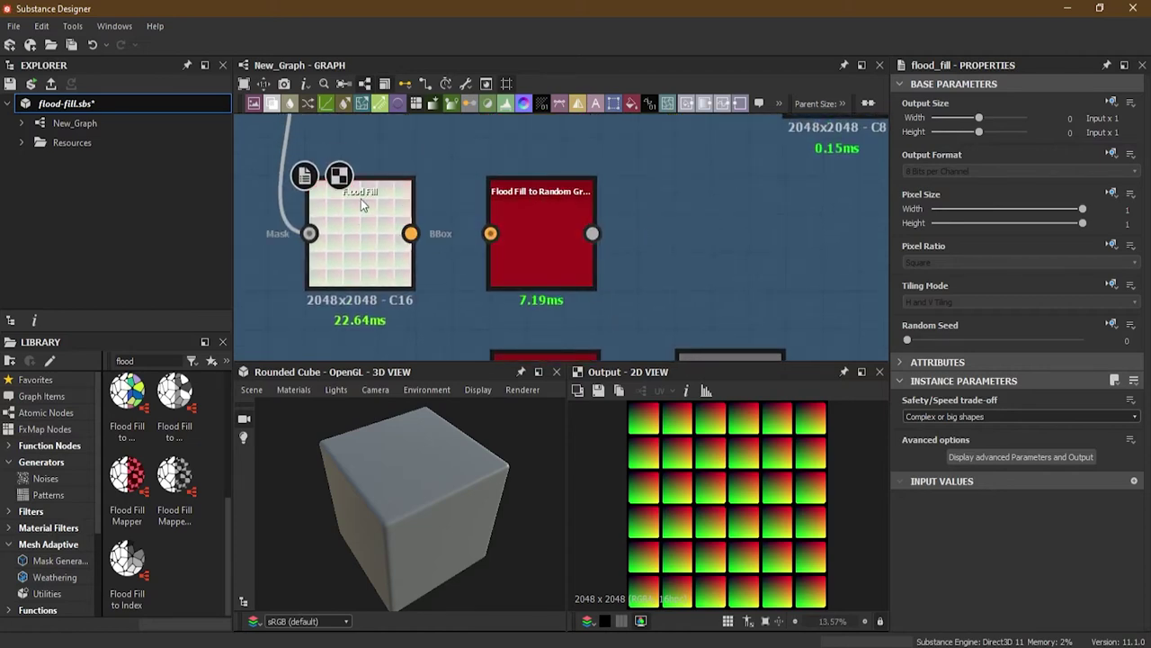
Connect the Flood Fill output to the Flood Fill to Random Grayscale node and preview that node in the 2D view
middle_click_drag(341, 240, 475, 378)
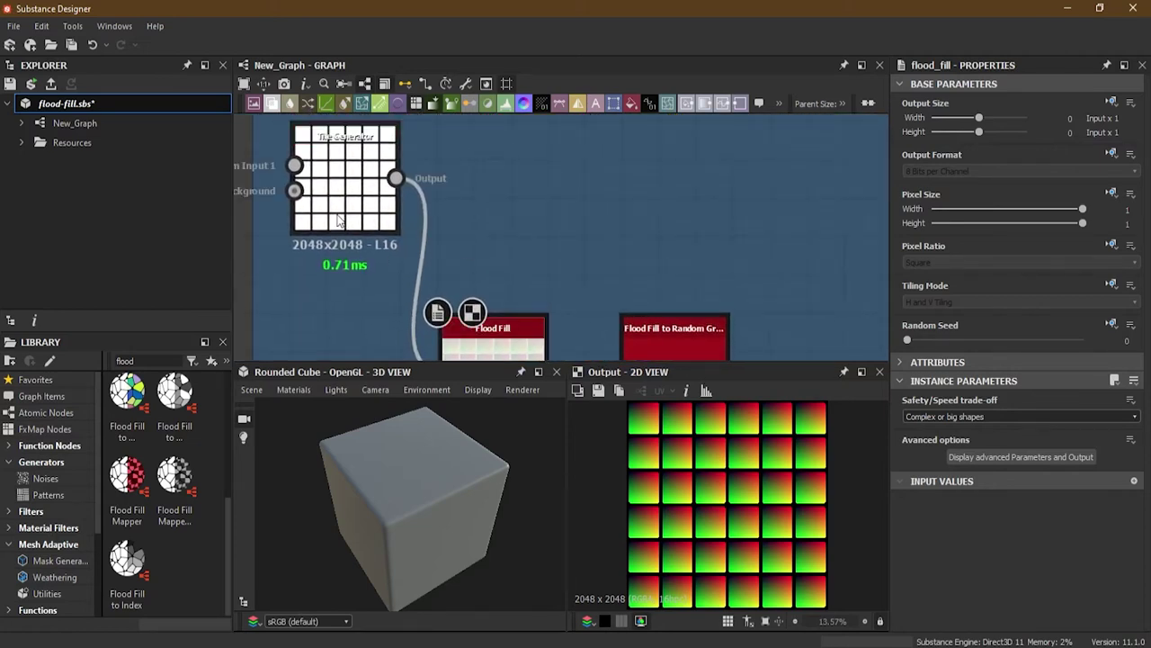
middle_click_drag(457, 321, 443, 220)
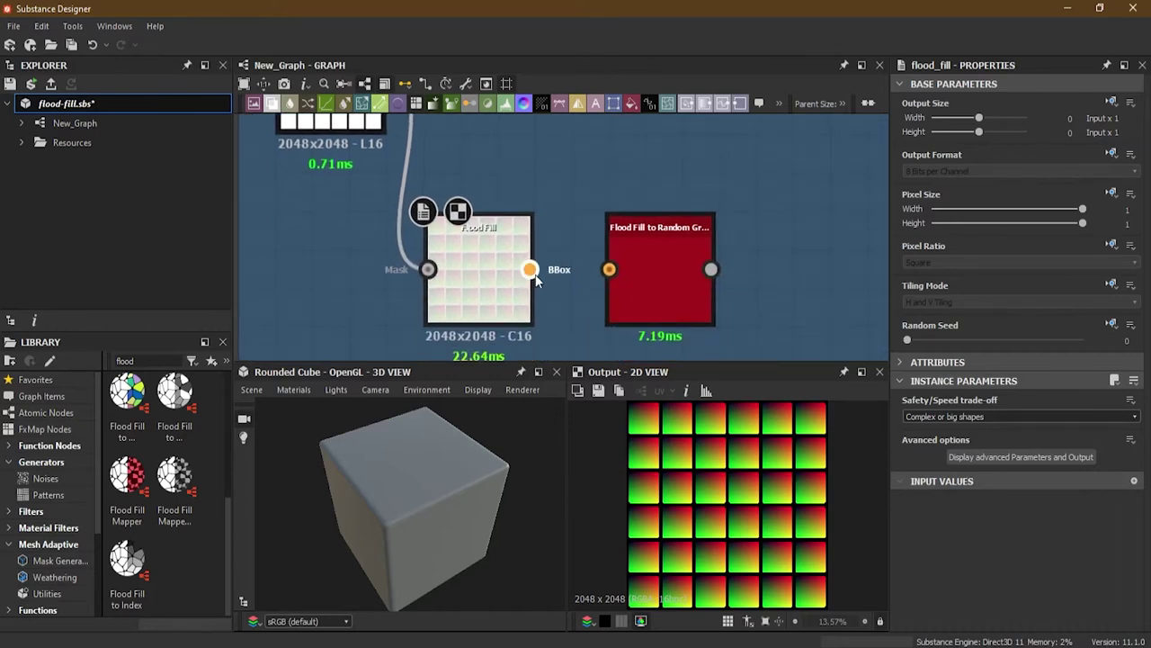
left_click_drag(532, 272, 612, 280)
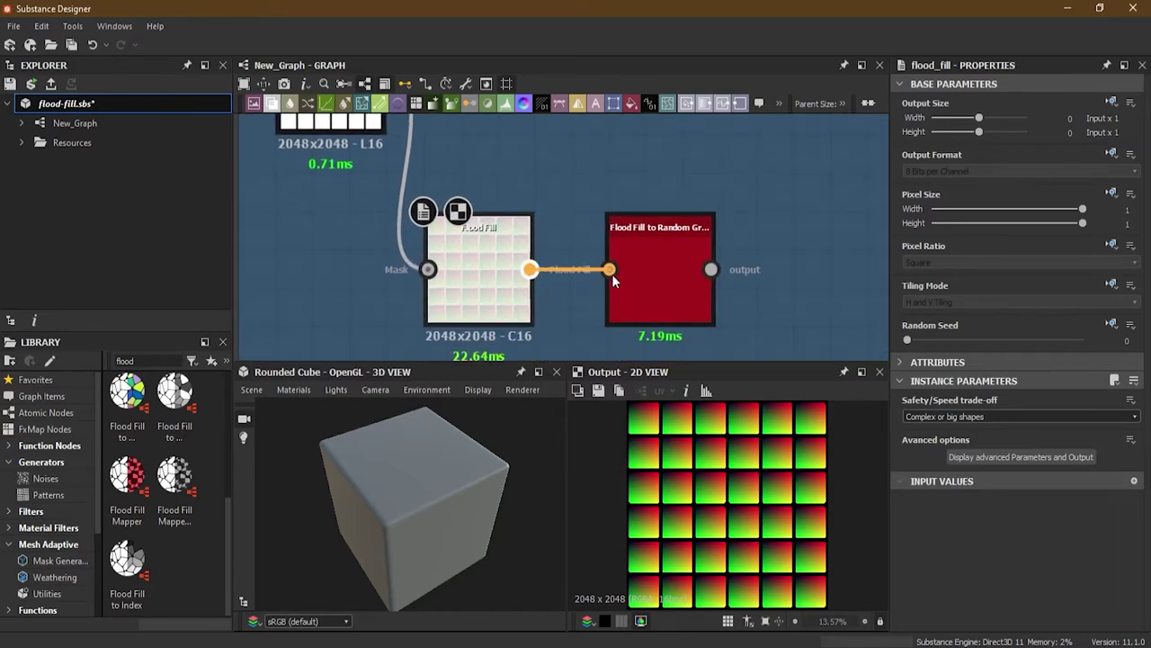
left_click(700, 286)
middle_click_drag(682, 289, 557, 275)
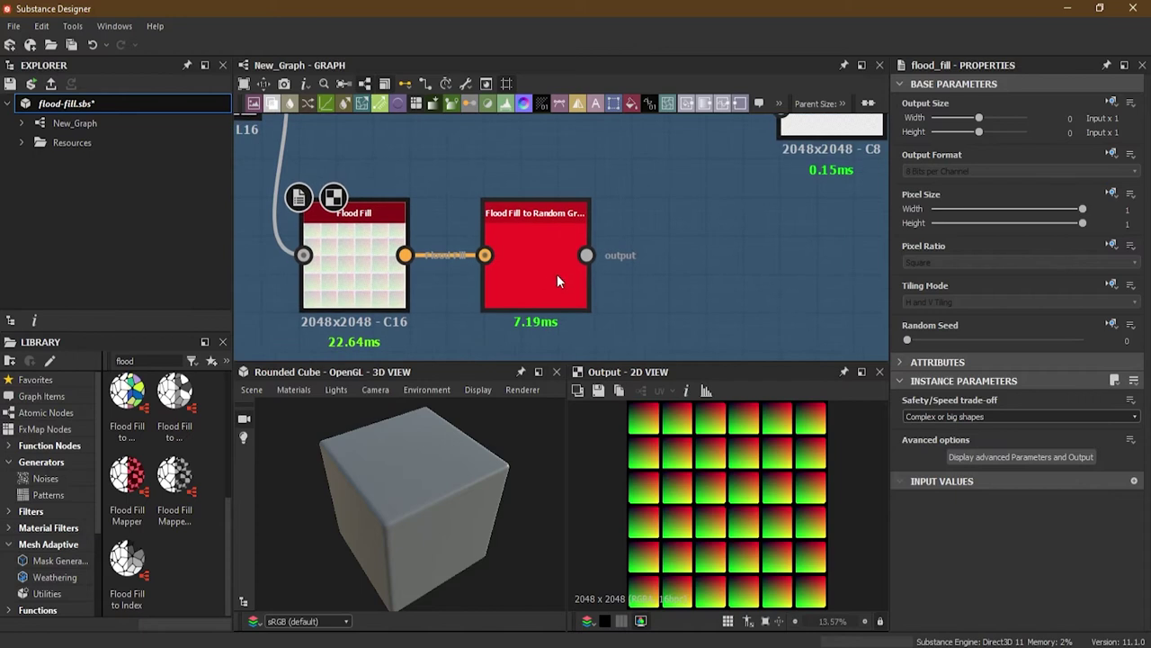
double_click(539, 235)
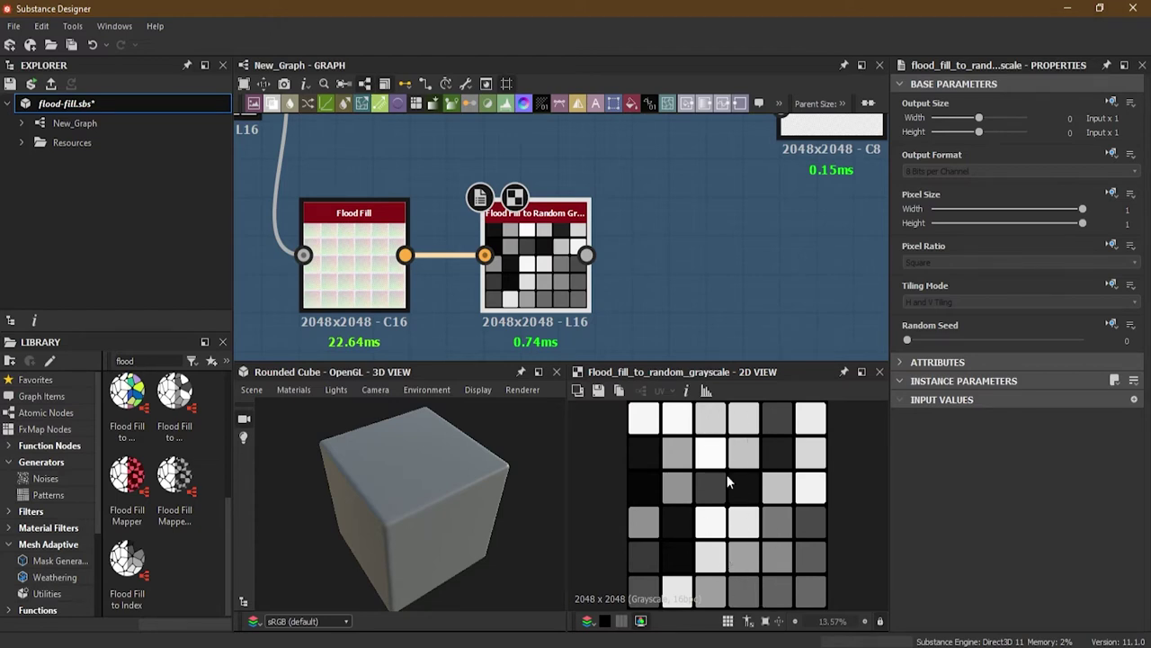
Examine the attributes and instance parameters of the Flood Fill to Random Grayscale and Flood Fill nodes
left_click(901, 360)
left_click(902, 361)
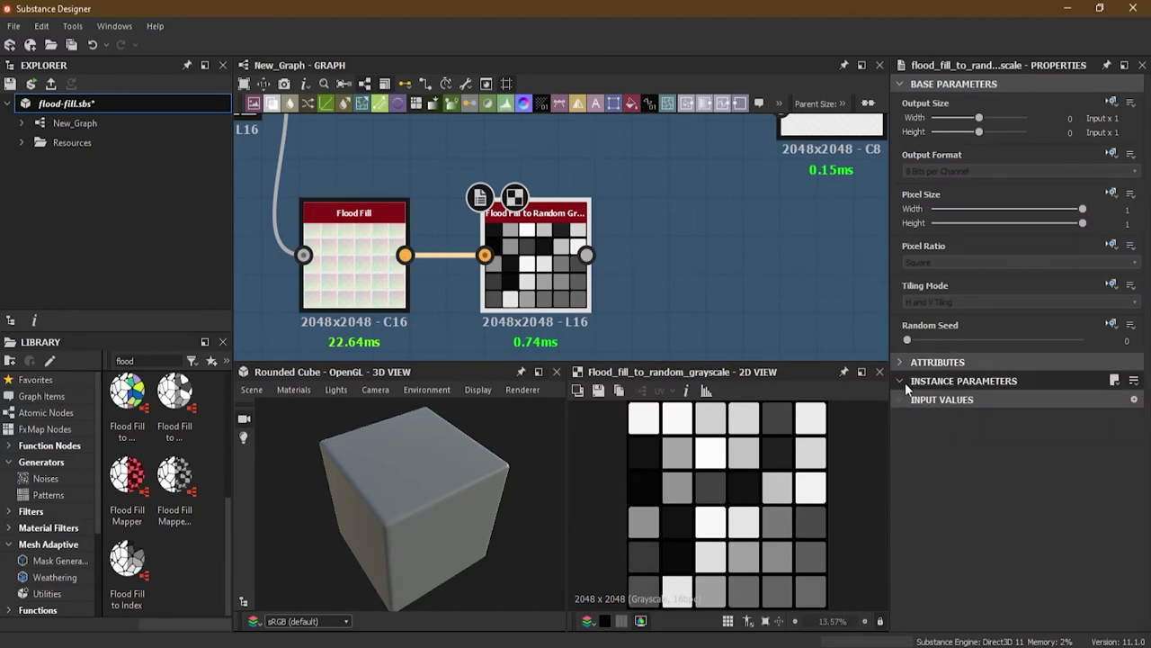
left_click(898, 382)
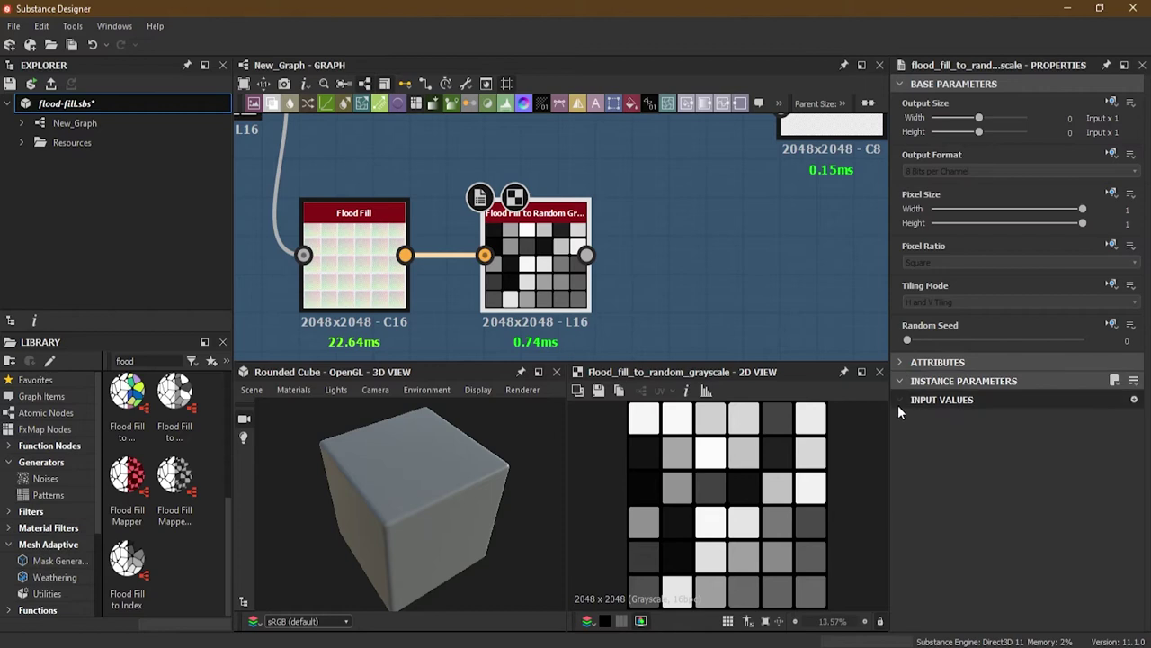
left_click(902, 400)
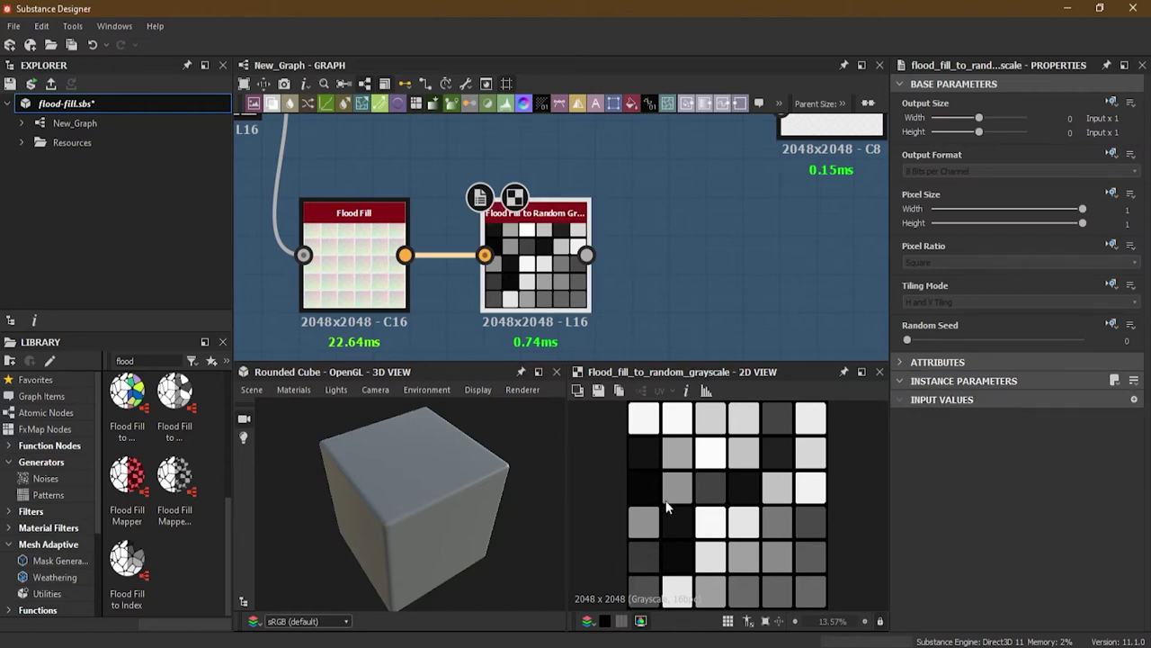
left_click(360, 255)
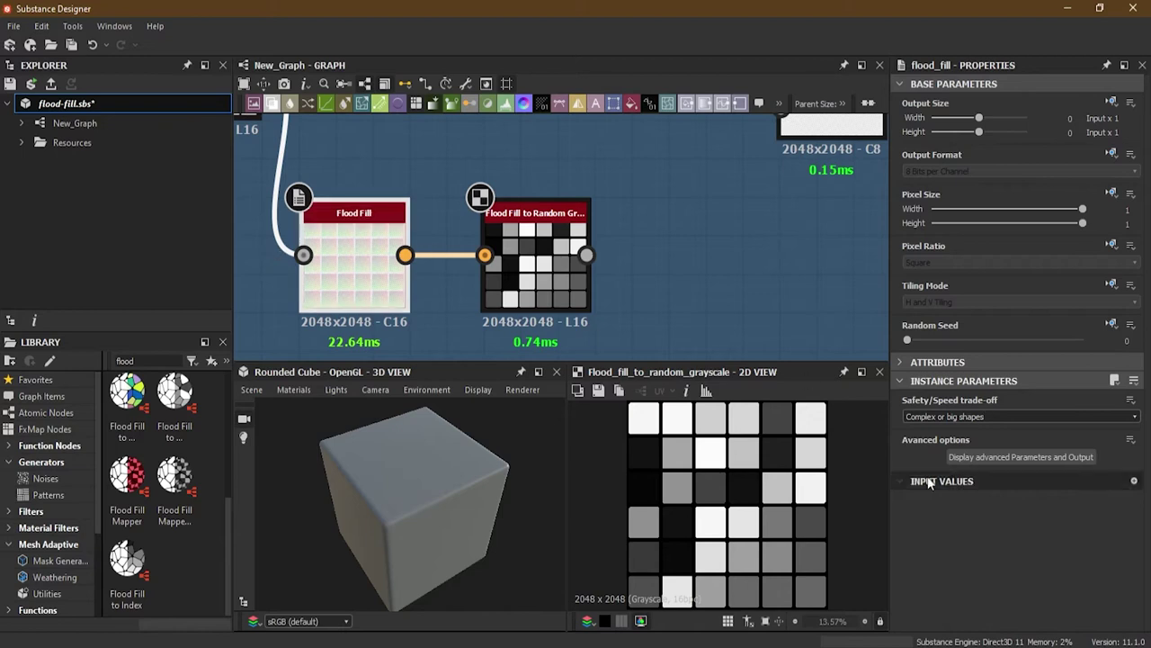
left_click(912, 369)
left_click(913, 363)
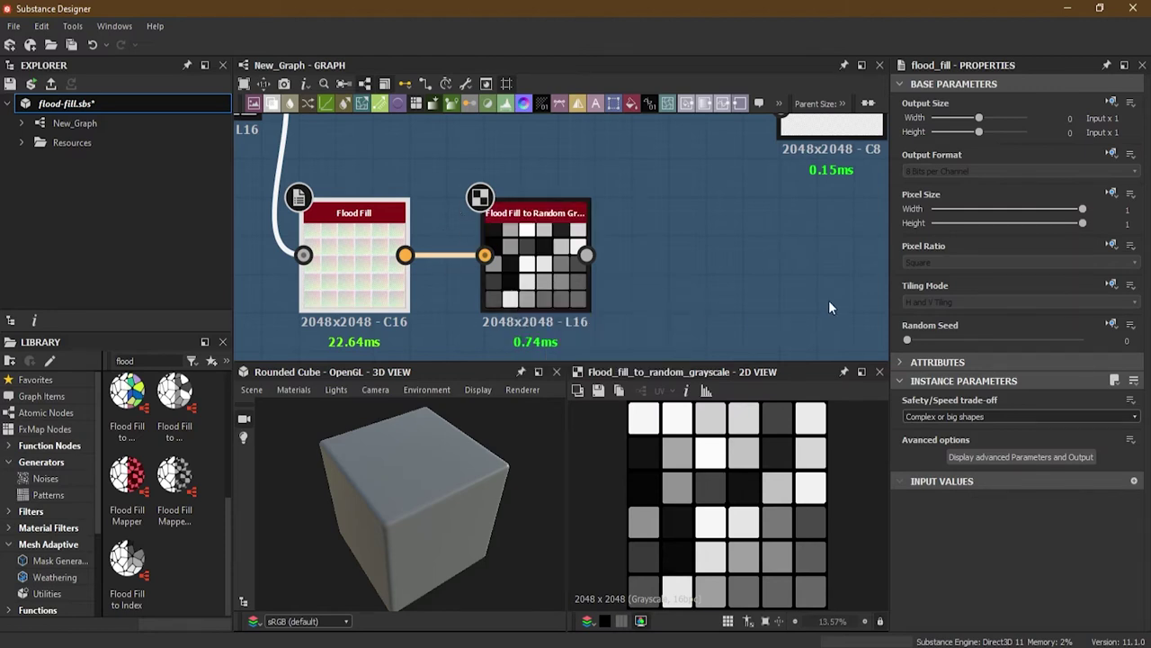
Connect the Flood Fill output to the Flood Fill to Position node as well and preview that node in the 2D view
scroll(492, 278, "down", 4)
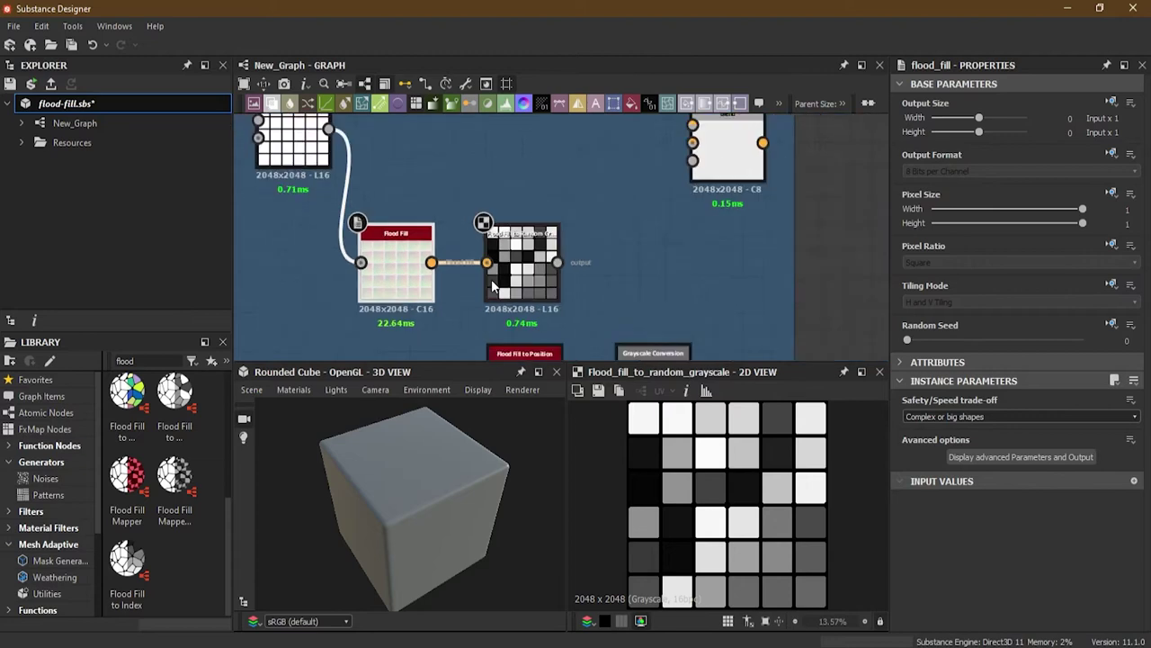
scroll(493, 286, "up", 5)
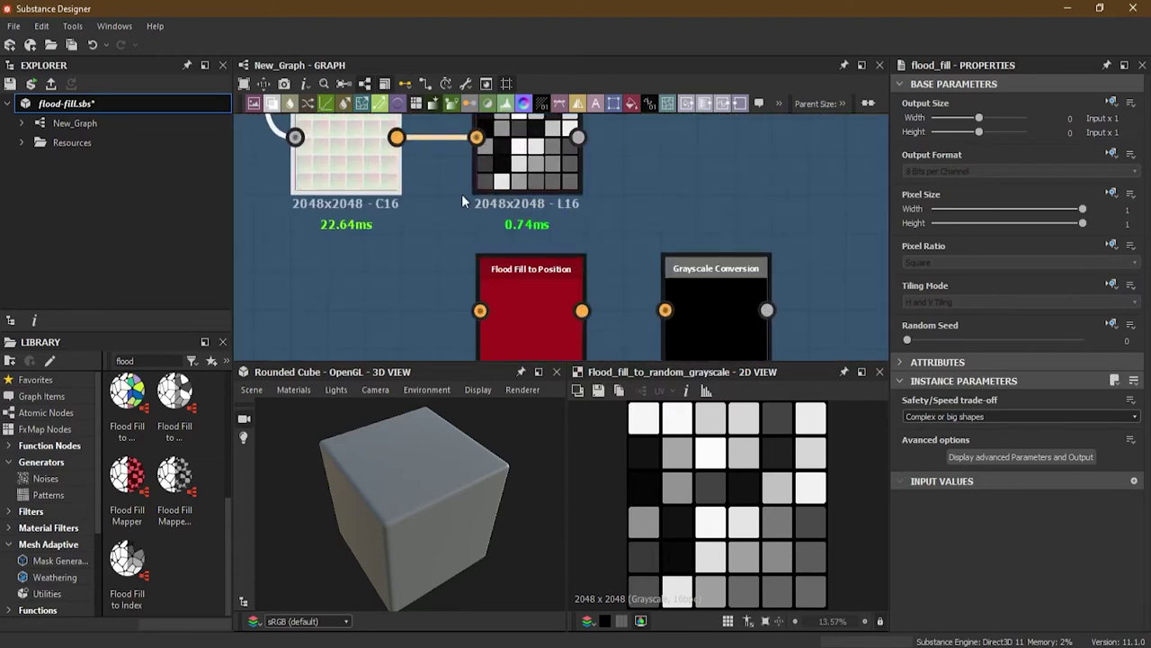
left_click_drag(397, 136, 483, 334)
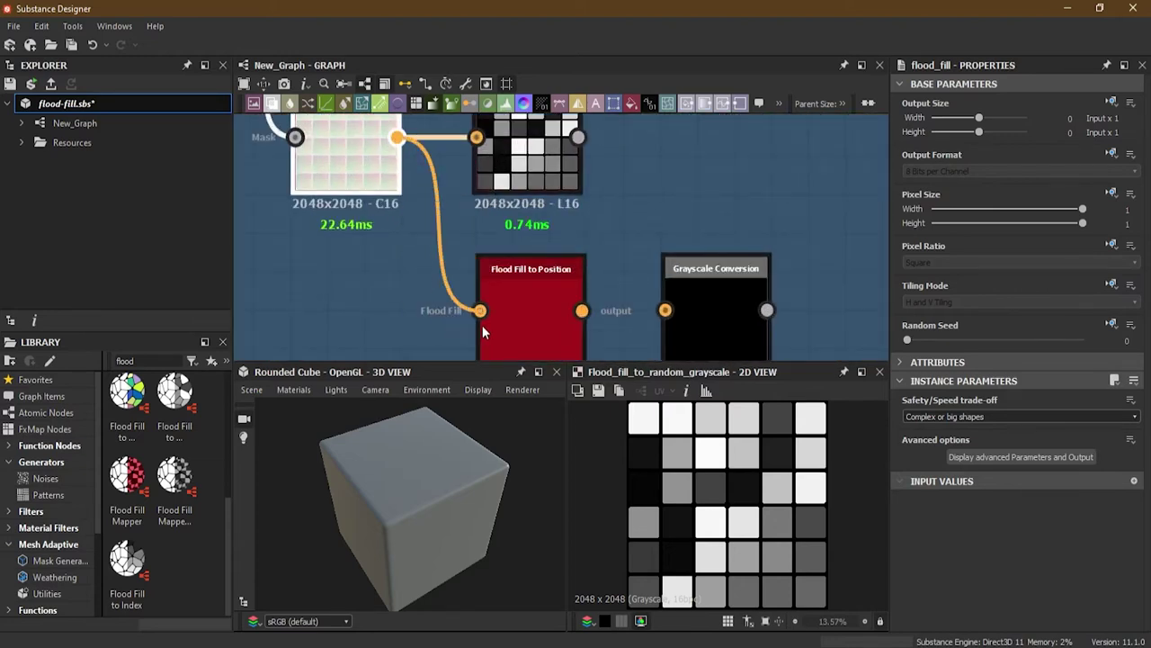
double_click(534, 291)
Connect the Flood Fill to Position output to the Grayscale Conversion node's input
middle_click_drag(562, 325, 534, 261)
scroll(532, 261, "up", 2)
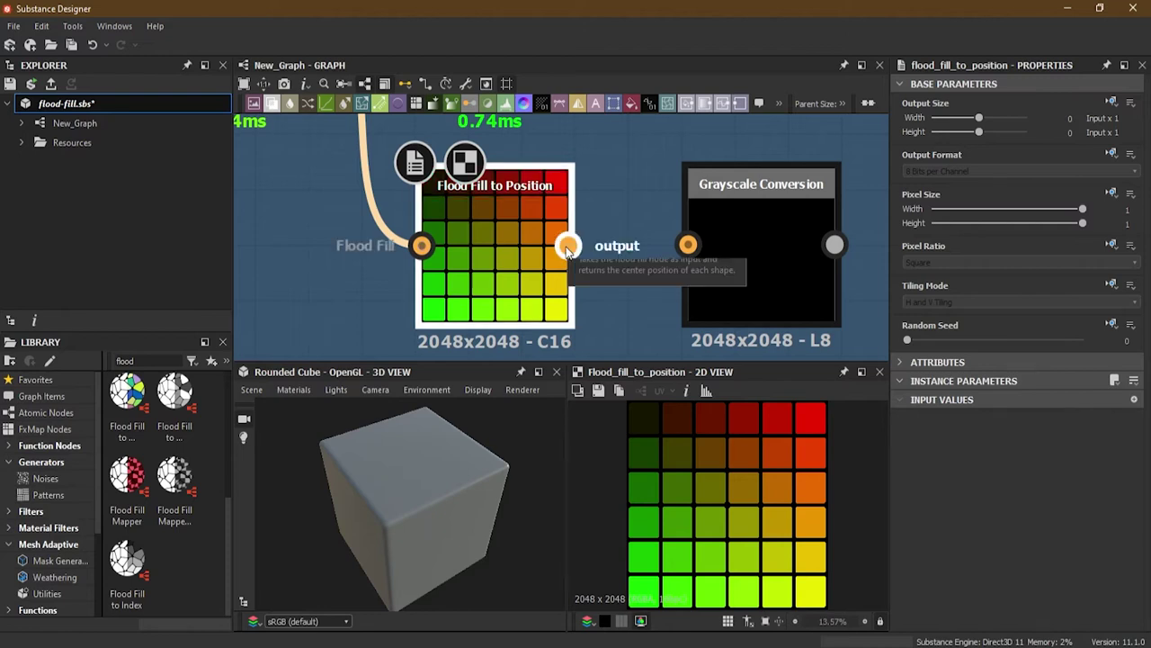
left_click_drag(568, 249, 689, 245)
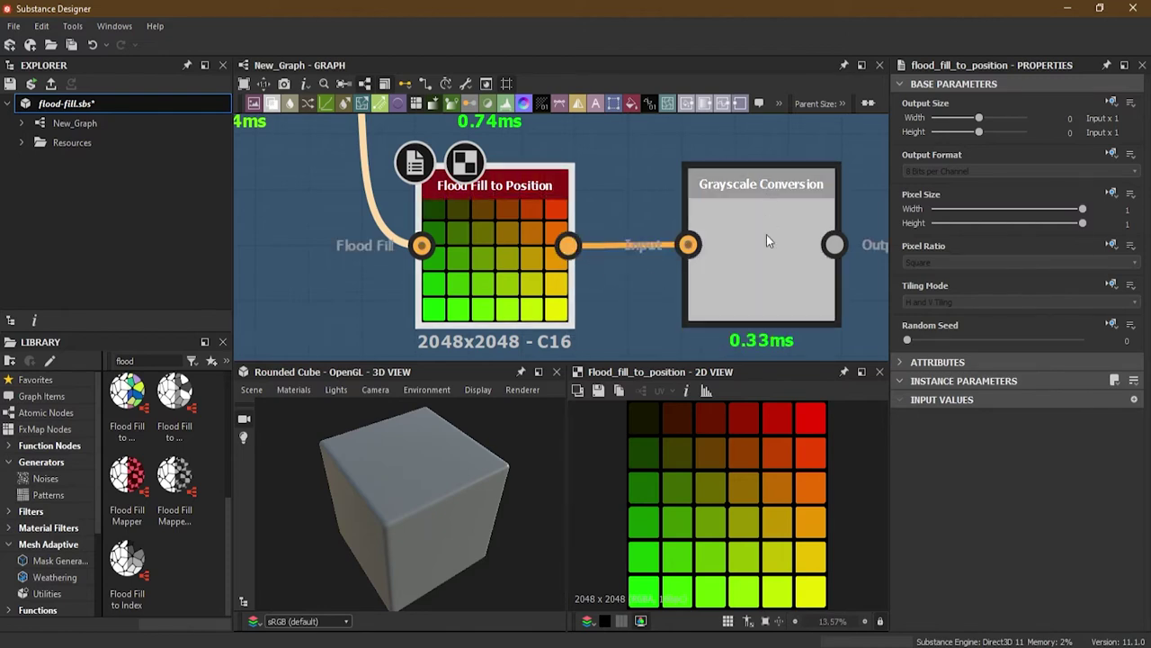
Preview the Grayscale Conversion node's result in the 2D view
left_click(766, 234)
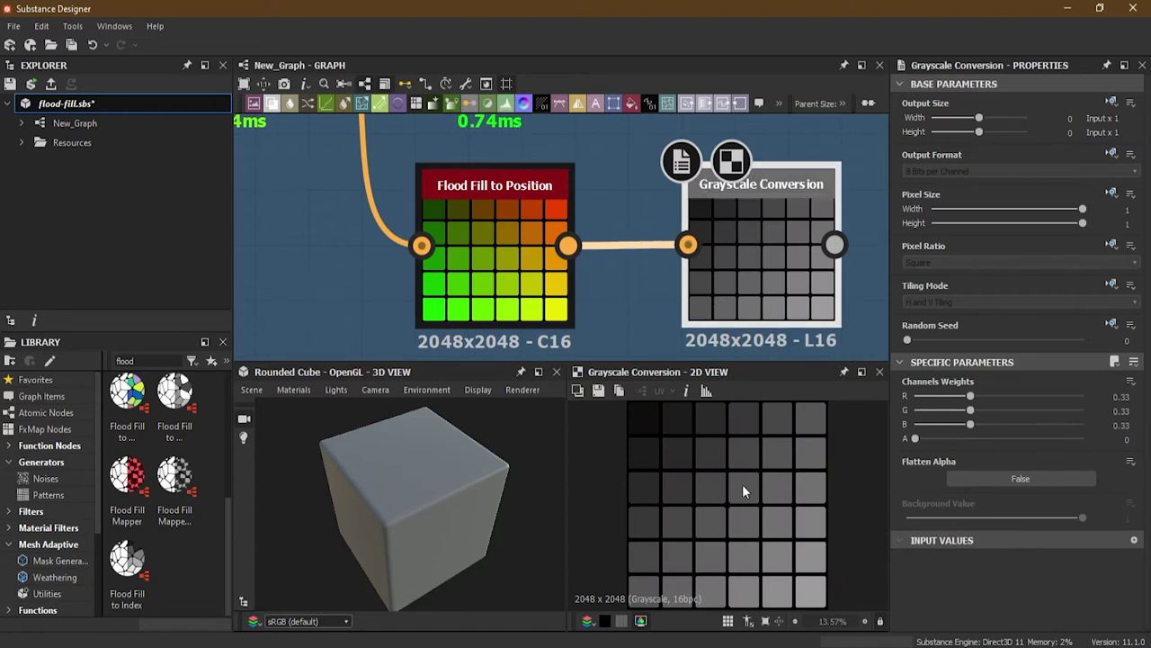
Connect the Flood Fill output to the Flood Fill to Gradient node's Flood Fill input and preview that node in the 2D view
scroll(556, 225, "down", 4)
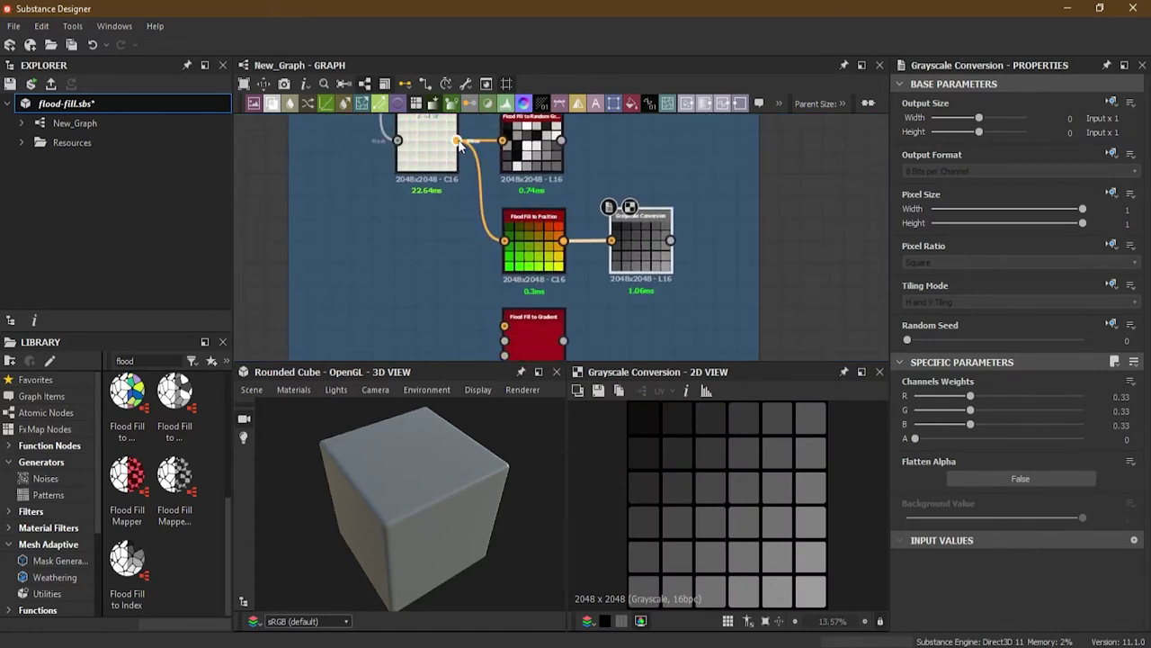
left_click_drag(457, 141, 502, 336)
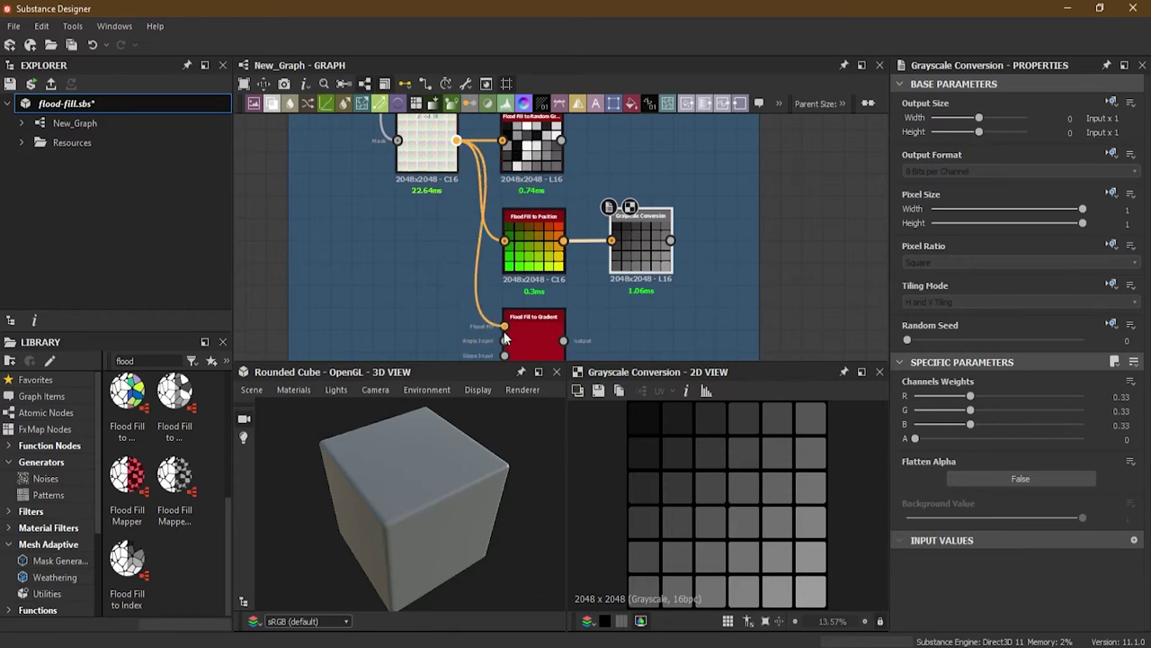
middle_click_drag(565, 326, 550, 236)
scroll(515, 241, "up", 5)
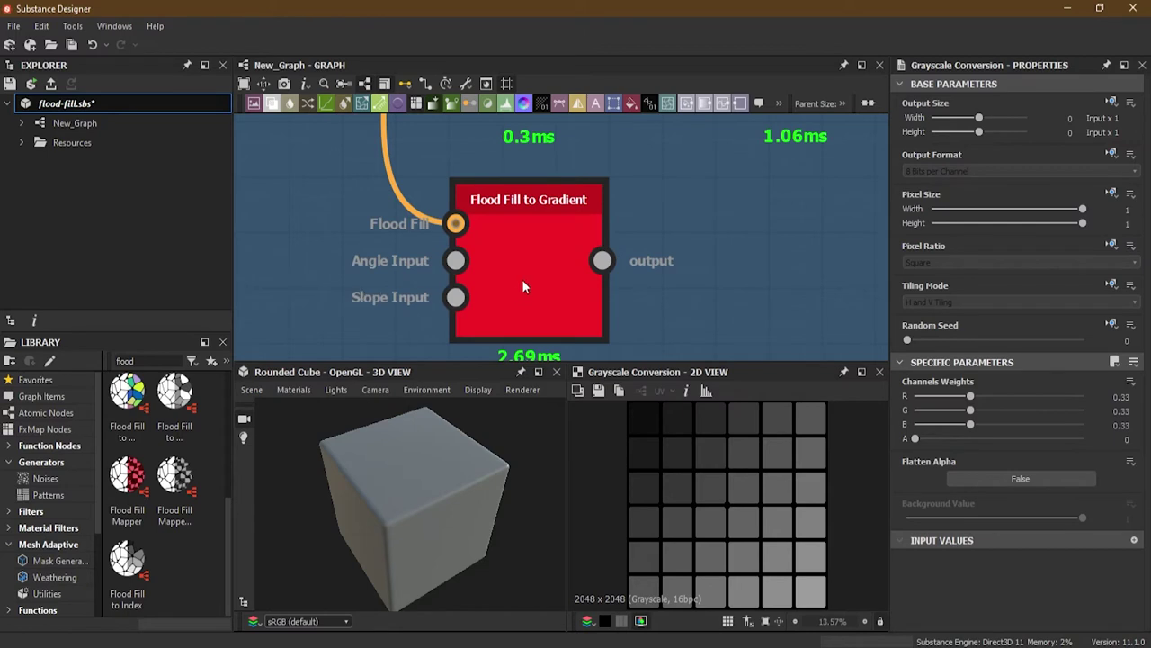
double_click(528, 199)
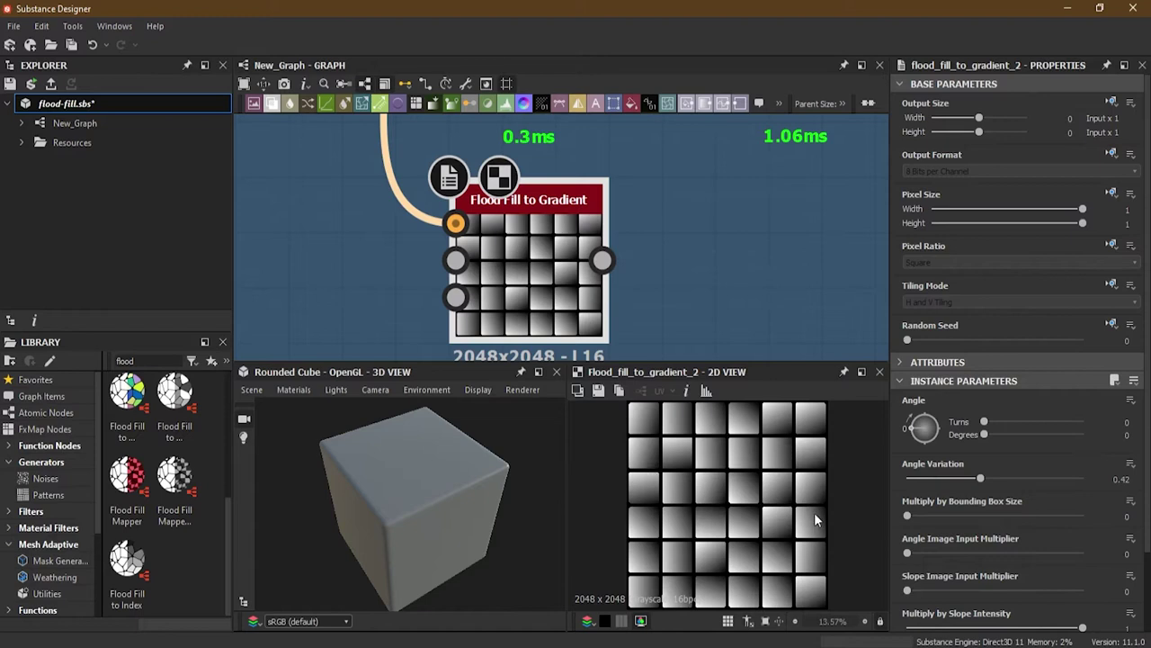
Examine the per-tile gradients of Flood Fill to Gradient and compare them with the Position and Grayscale Conversion nodes in the graph
scroll(663, 478, "up", 4)
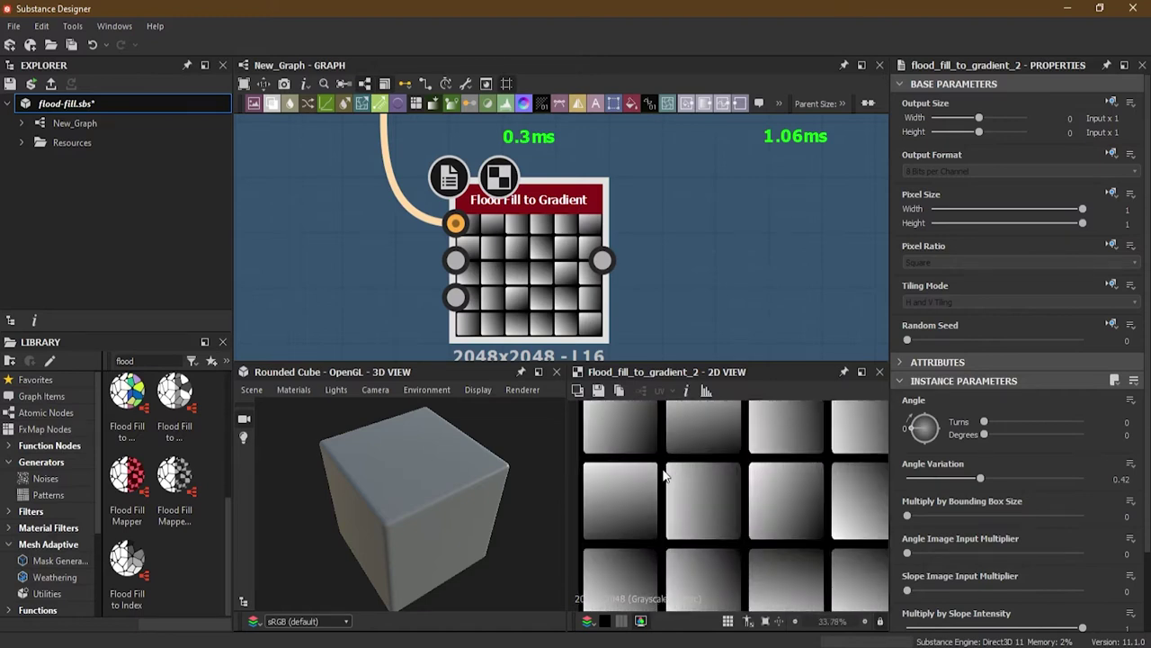
scroll(804, 504, "down", 2)
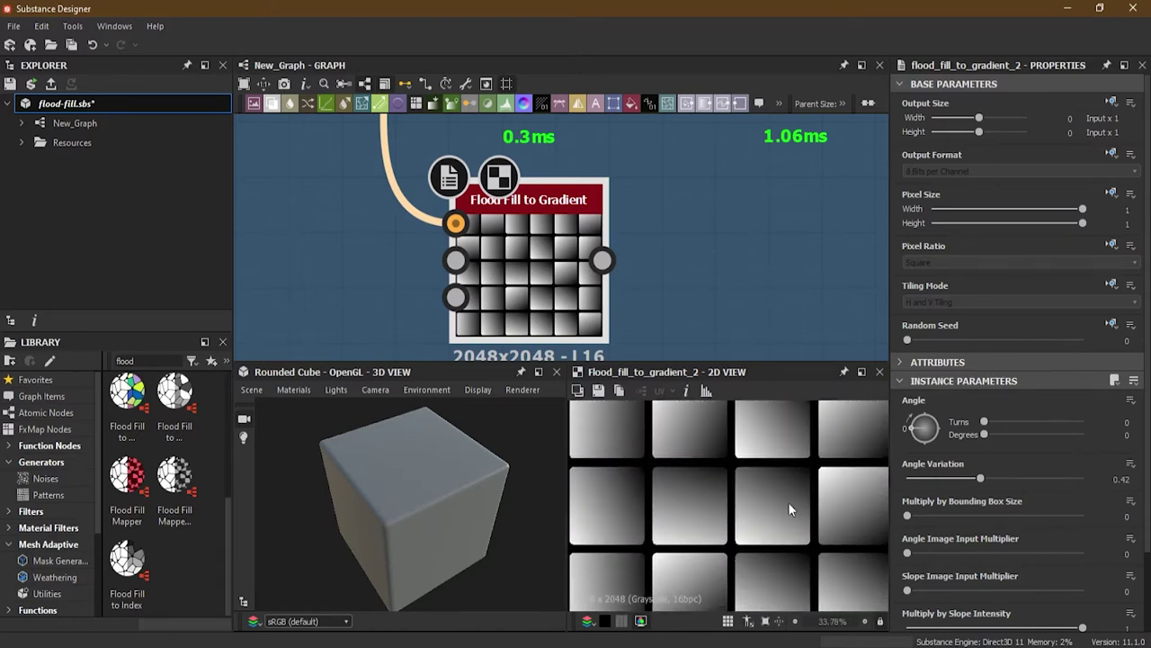
scroll(738, 509, "down", 3)
scroll(720, 483, "up", 1)
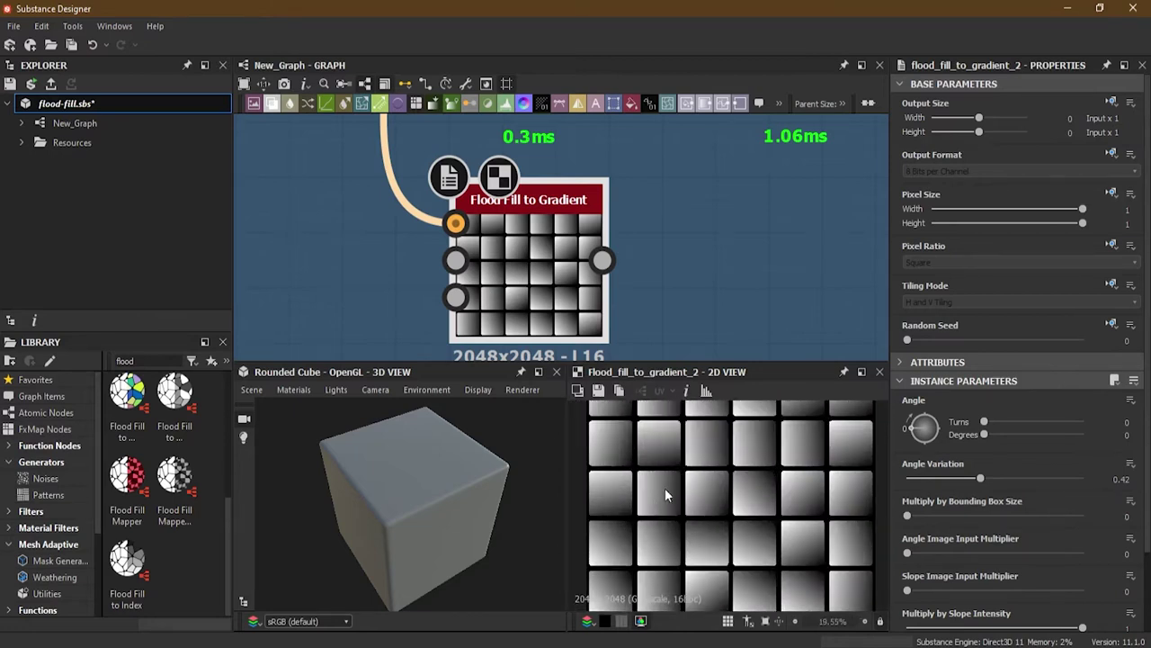
scroll(570, 143, "down", 4)
middle_click_drag(569, 143, 608, 297)
scroll(568, 222, "up", 2)
scroll(665, 232, "up", 1)
middle_click_drag(665, 233, 555, 265)
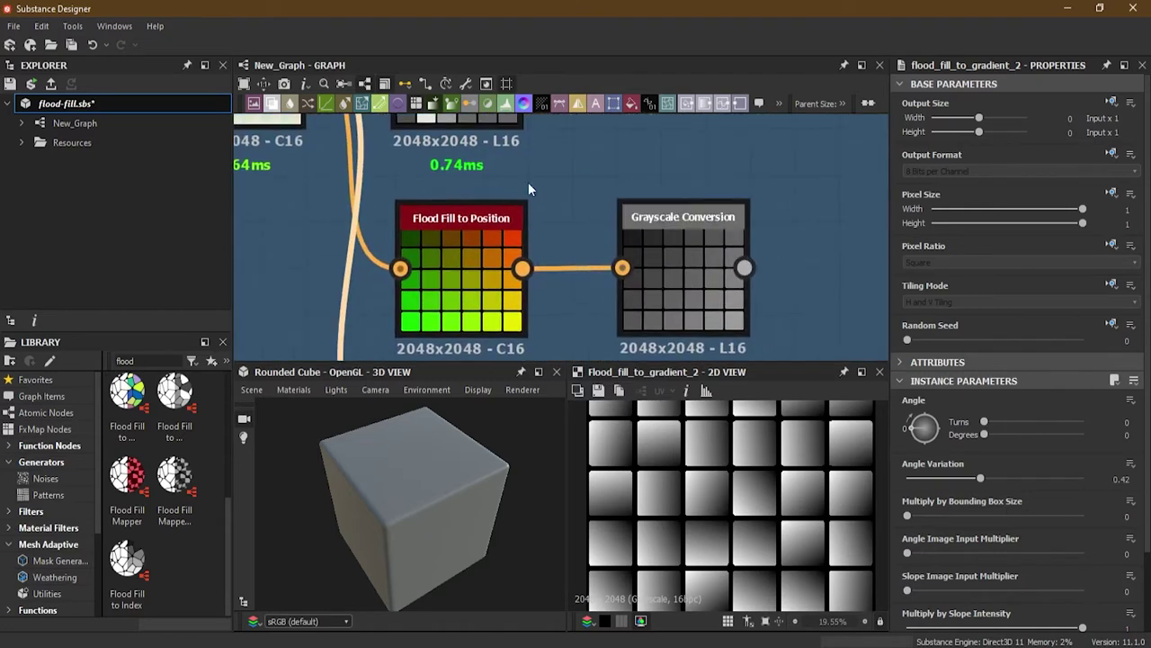
middle_click_drag(479, 123, 527, 291)
middle_click_drag(632, 315, 590, 109)
middle_click_drag(584, 321, 624, 172)
scroll(544, 237, "up", 1)
middle_click_drag(606, 265, 621, 203)
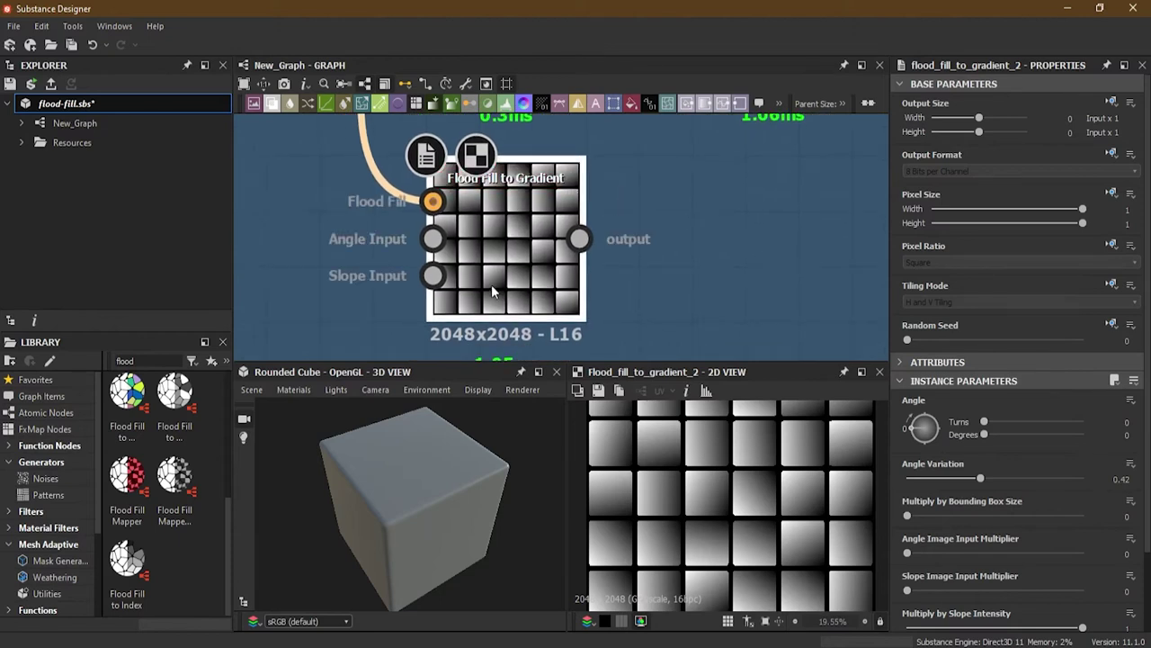
Set Angle Variation to 0.43 on Flood Fill to Gradient and try the Multiply by Bounding Box Size parameter
mouse_move(978, 481)
left_mouse_down()
mouse_move(1046, 485)
mouse_move(950, 482)
mouse_move(971, 482)
left_mouse_up()
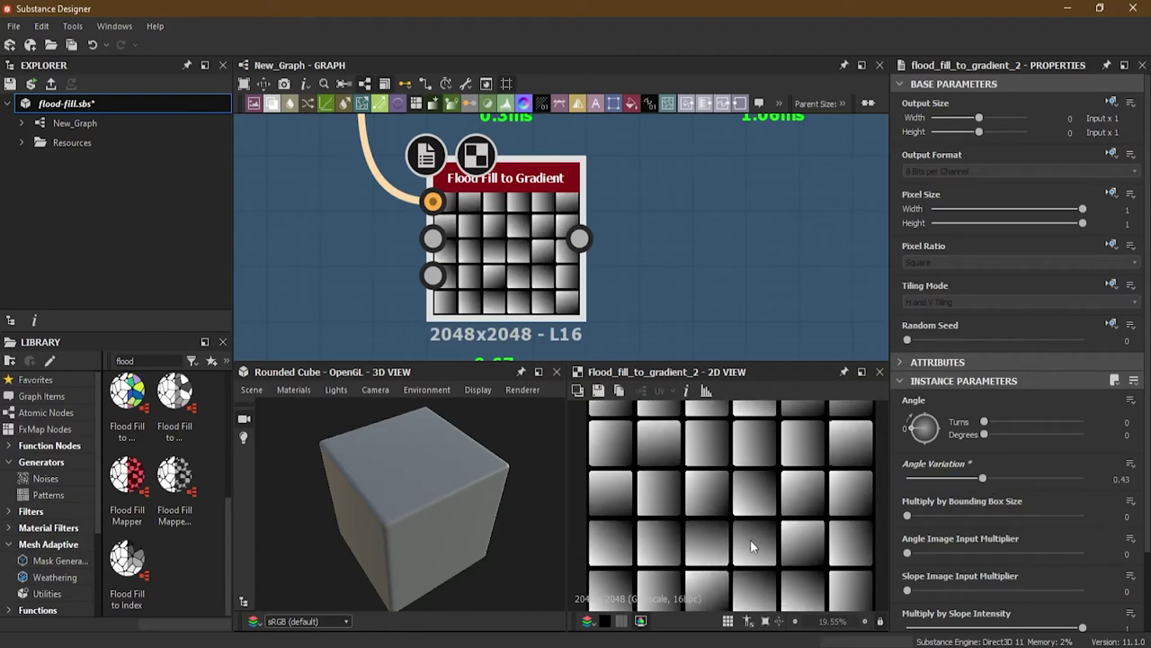
key("f")
scroll(698, 522, "up", 2)
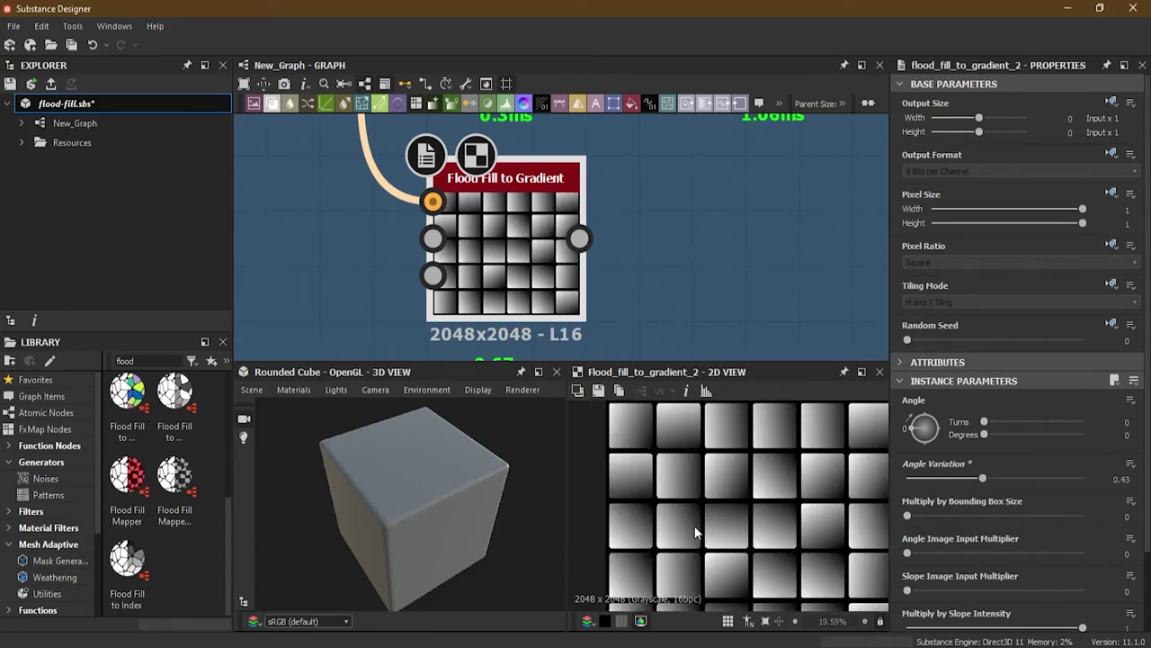
left_click_drag(908, 516, 899, 567)
scroll(940, 574, "down", 1)
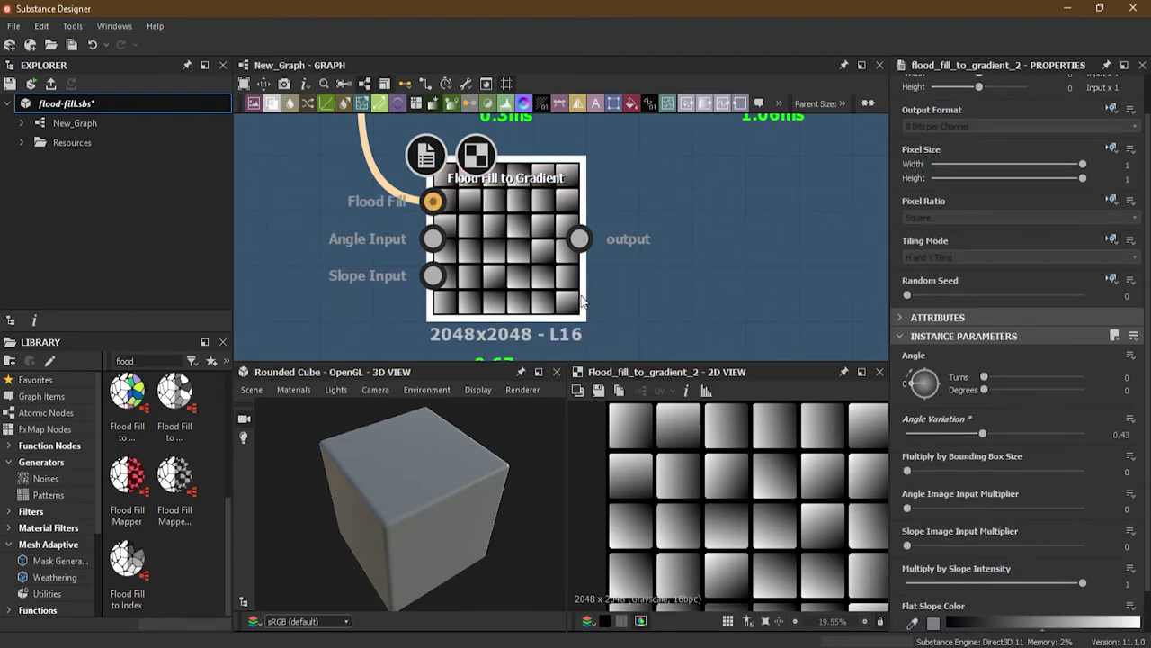
Add a Perlin Noise node to the graph and place it beside the input side of Flood Fill to Gradient
middle_click_drag(344, 256, 486, 261)
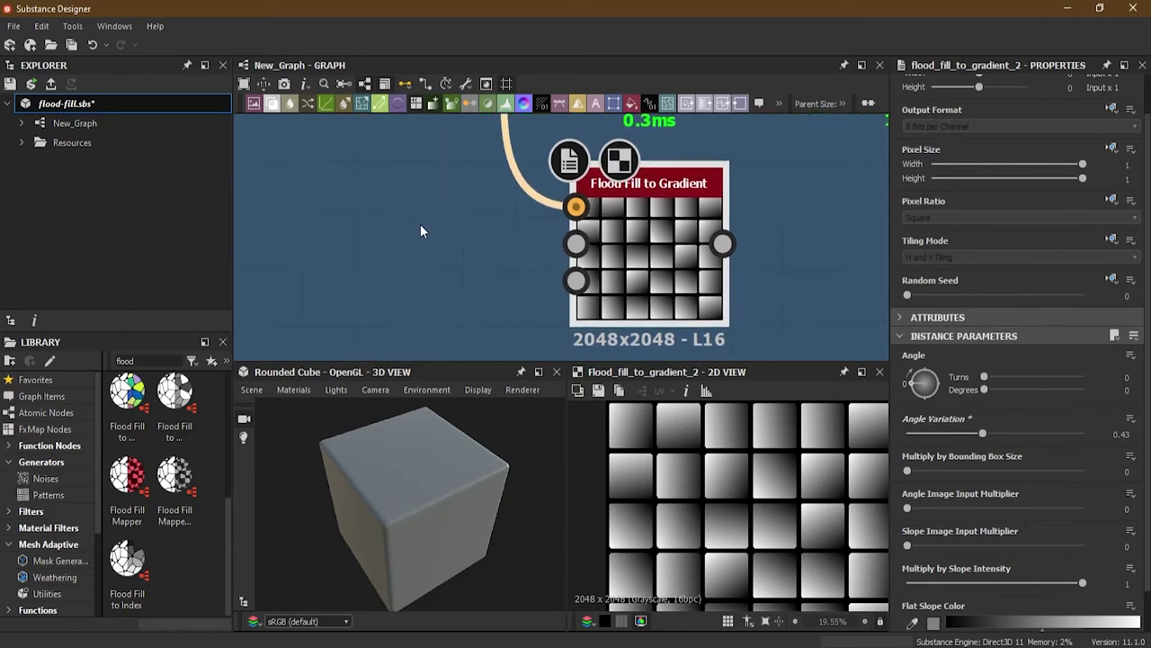
key("space")
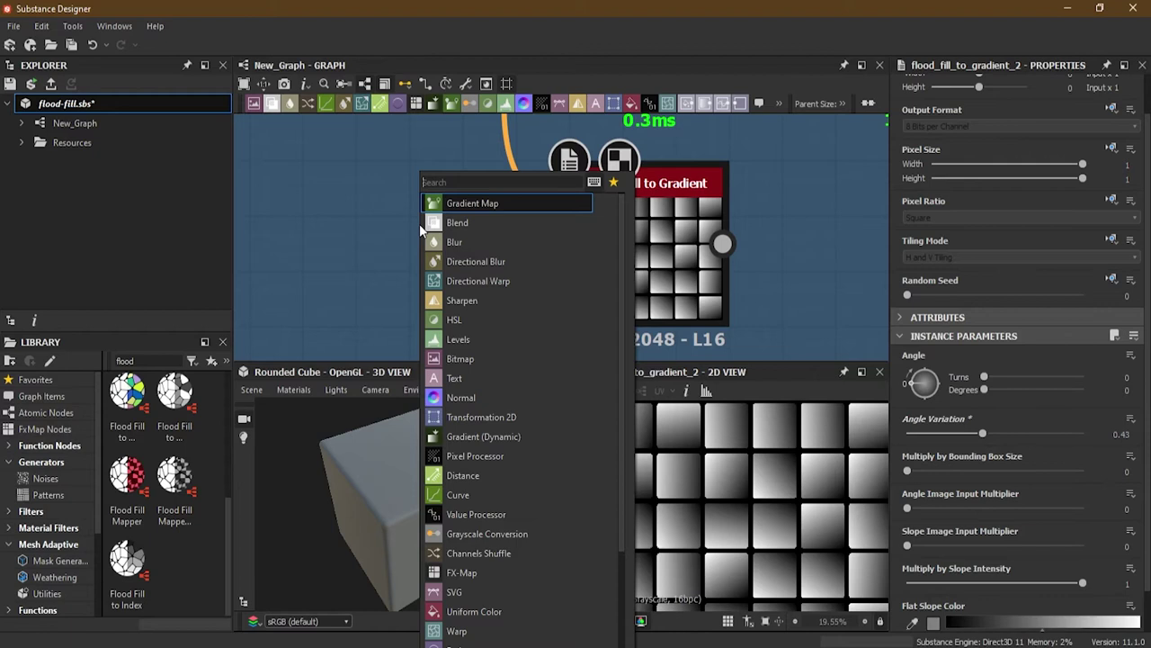
type("gra")
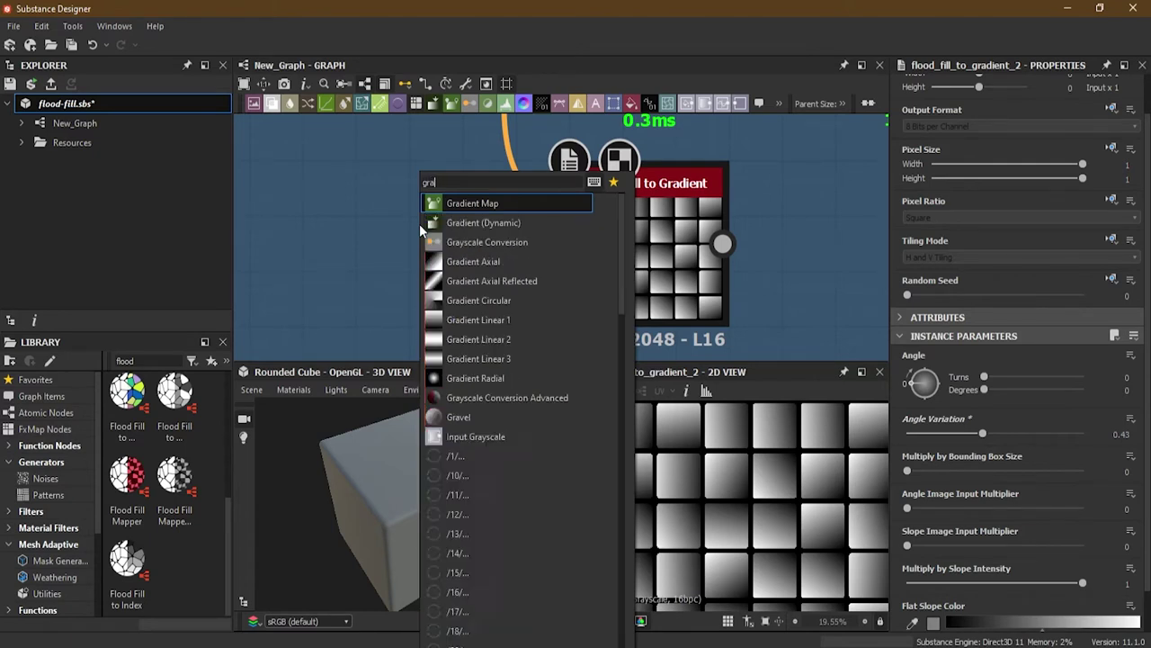
key("BackSpace")
key("BackSpace")
key("BackSpace")
type("perl")
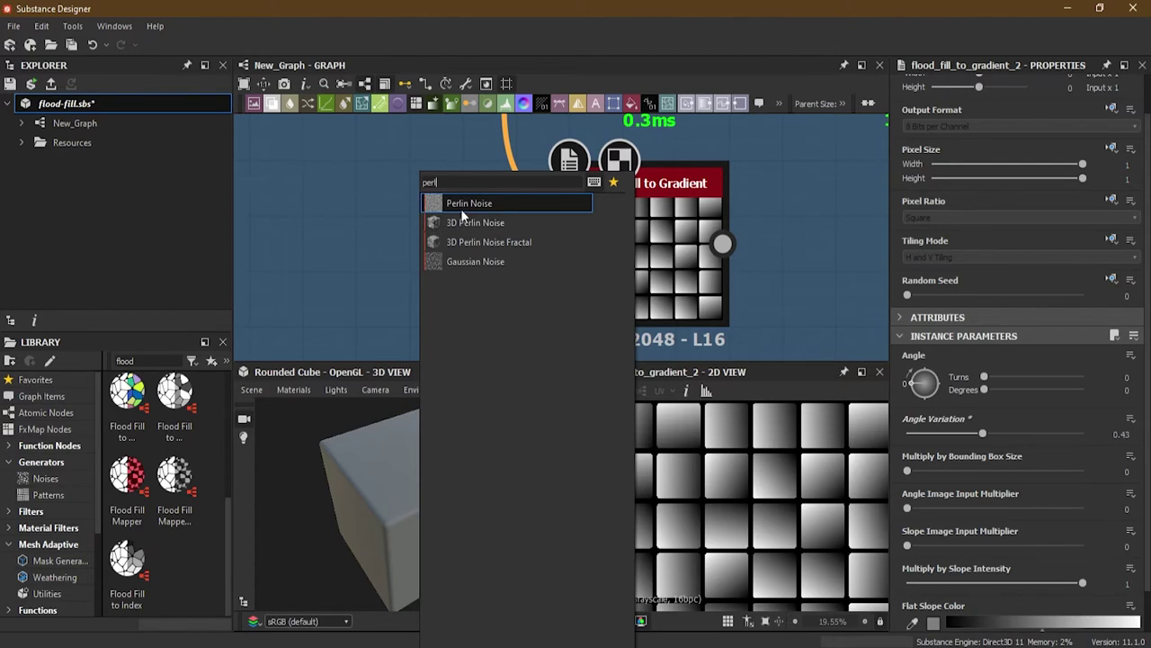
left_click(460, 209)
left_click_drag(497, 293, 390, 293)
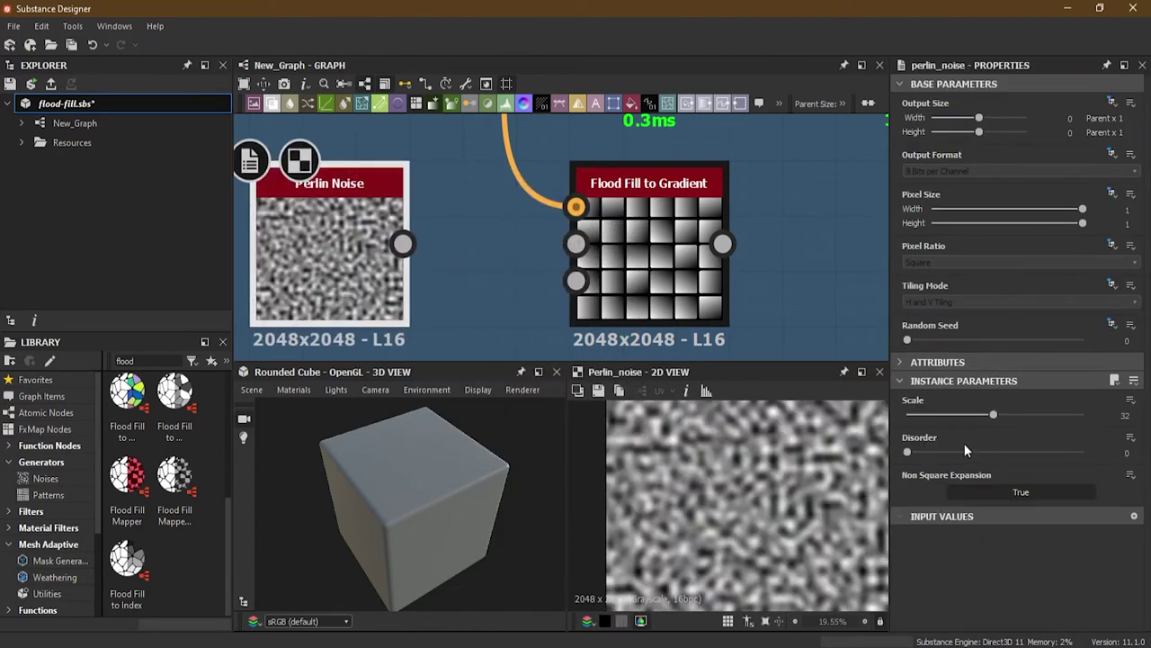
Set the Perlin Noise scale to 13 and connect its output to the Angle Input of Flood Fill to Gradient
left_click_drag(993, 418, 940, 421)
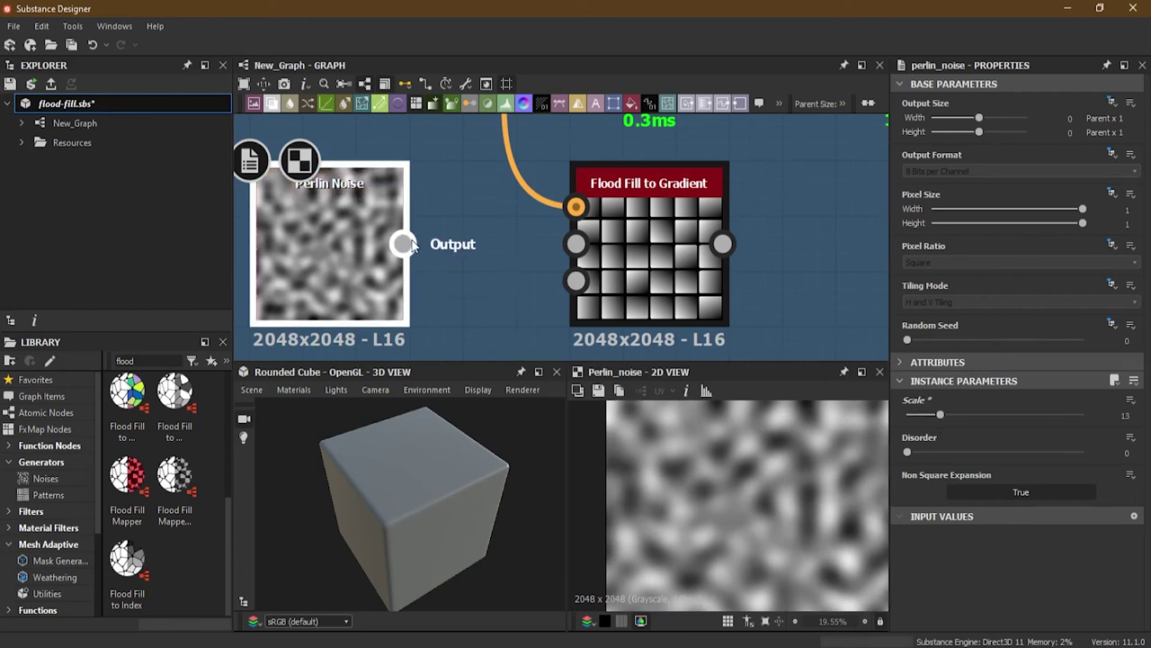
left_click_drag(410, 244, 572, 255)
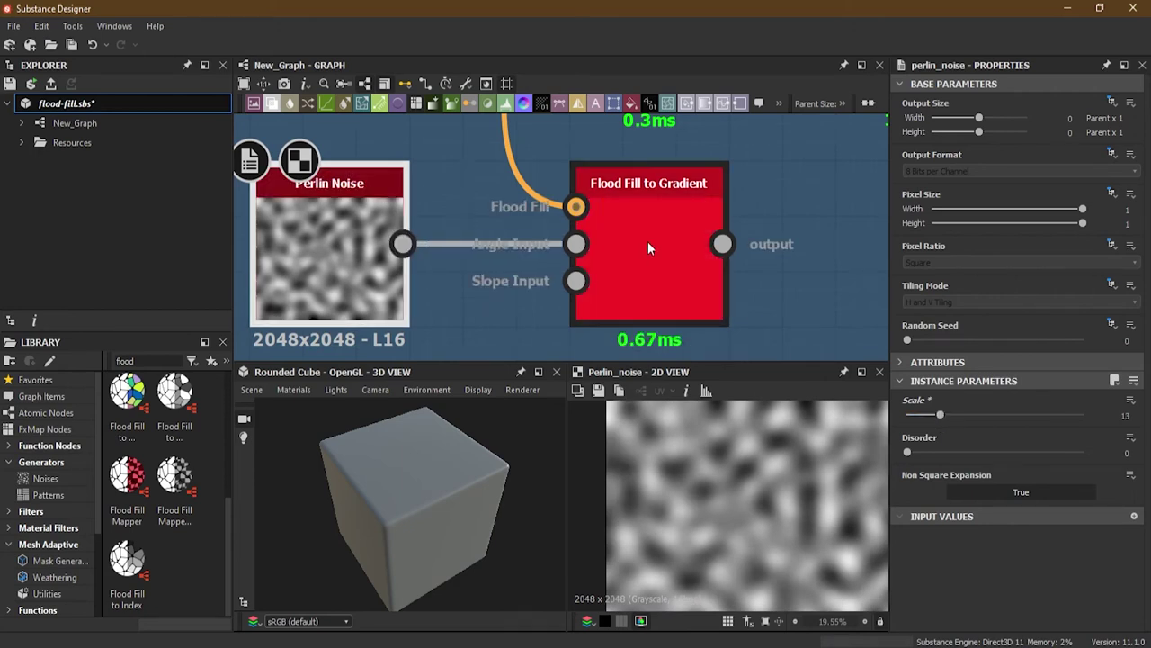
Preview Flood Fill to Gradient, try an Angle Image Input Multiplier of 0.79, and reset it to 0
double_click(648, 242)
scroll(978, 592, "down", 2)
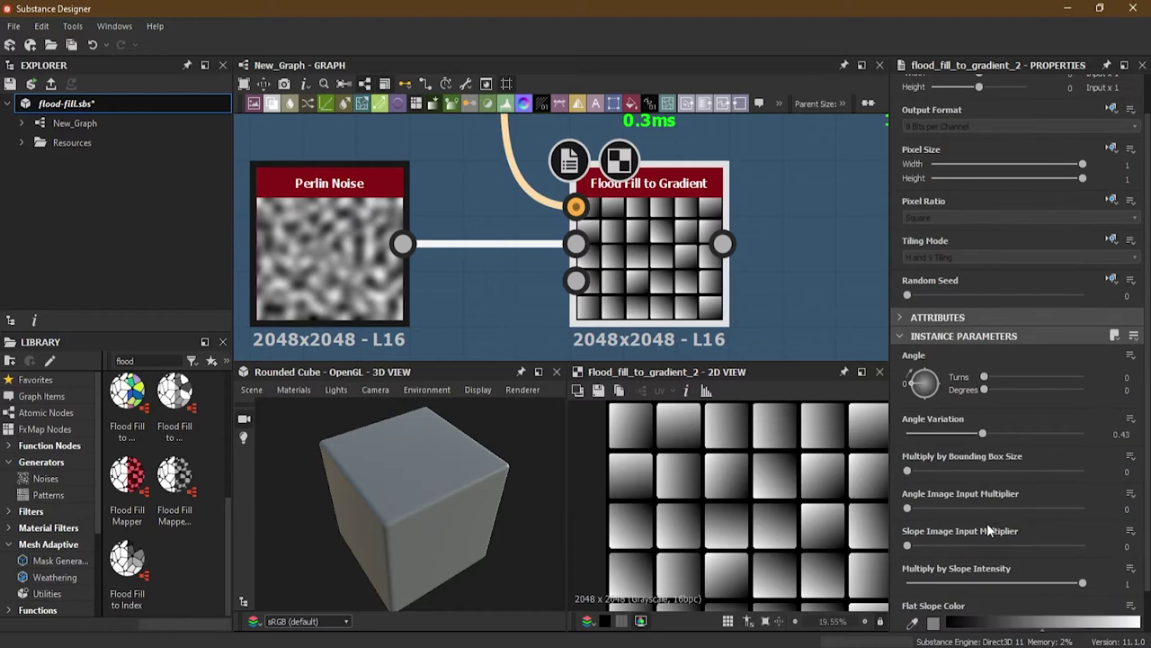
left_click_drag(908, 509, 1046, 512)
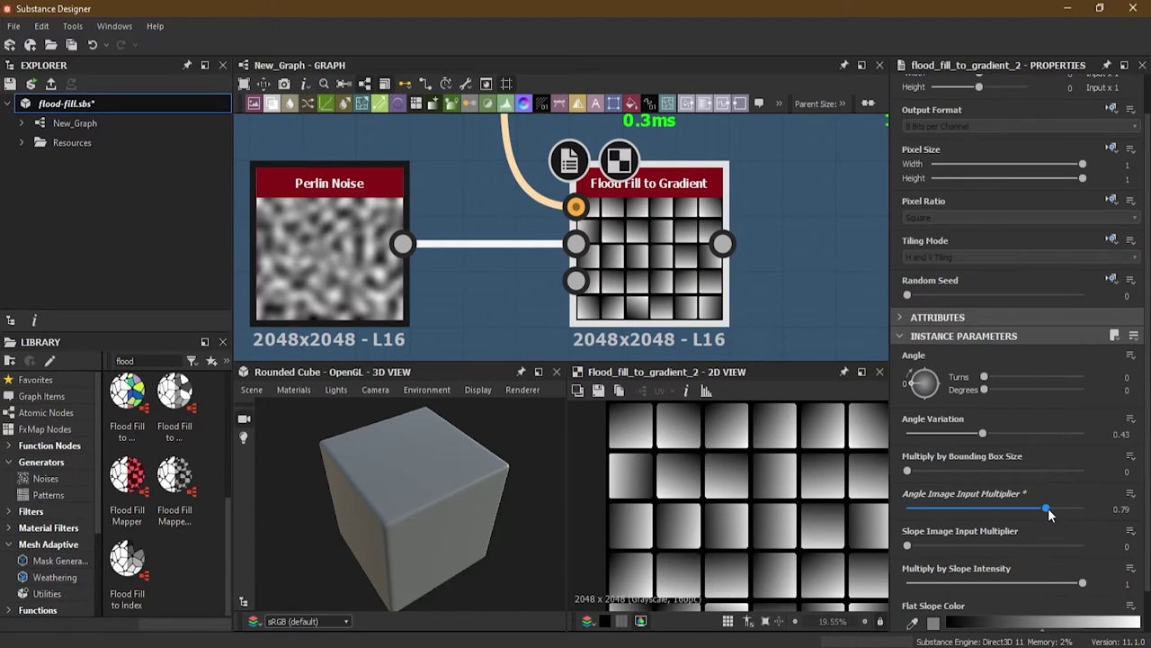
left_click_drag(1048, 511, 902, 513)
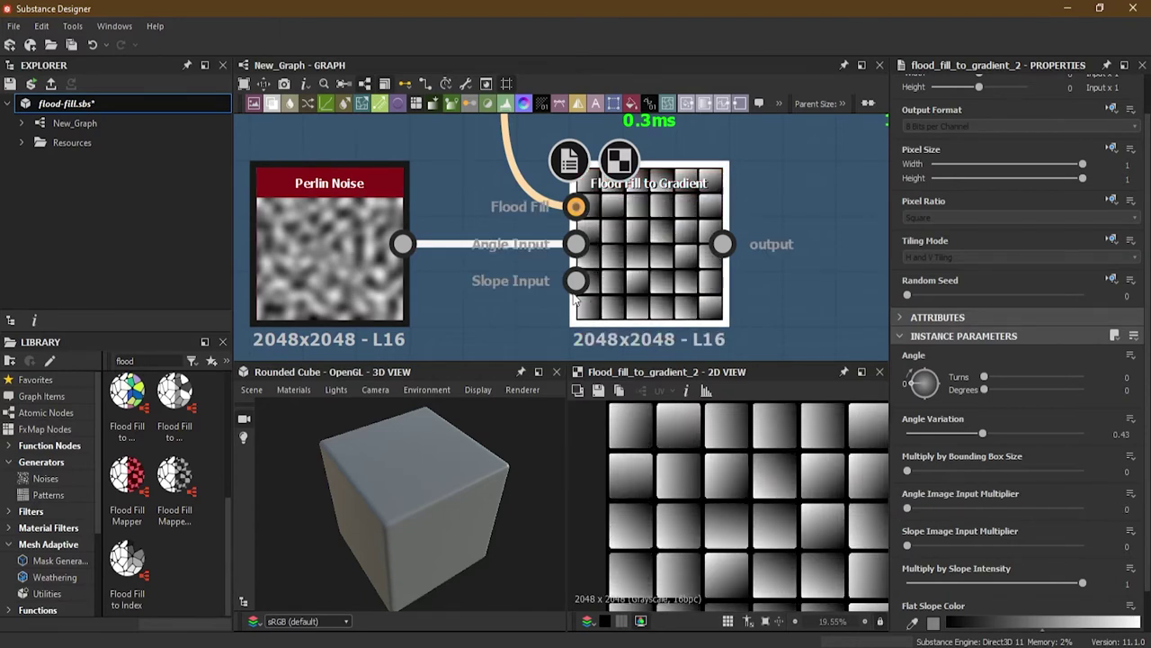
Move the Perlin Noise connection from Angle Input to Slope Input and set the Slope Image Input Multiplier to 0.53
left_click(489, 246)
key("Delete")
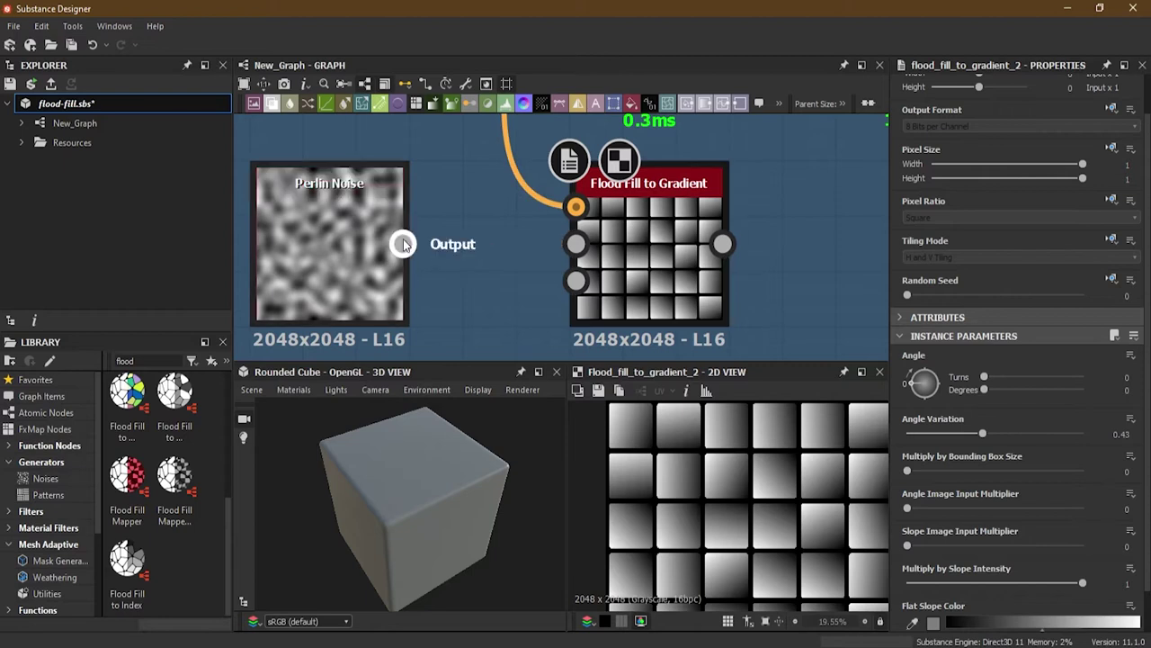
left_click_drag(403, 243, 595, 287)
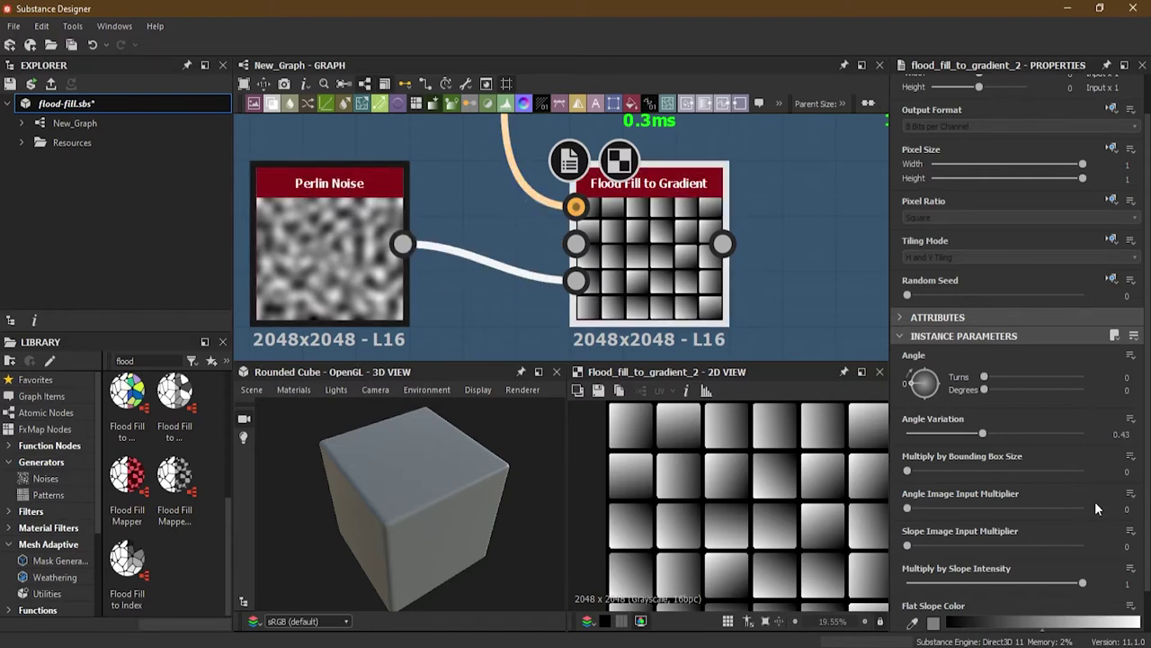
left_click_drag(910, 547, 1000, 549)
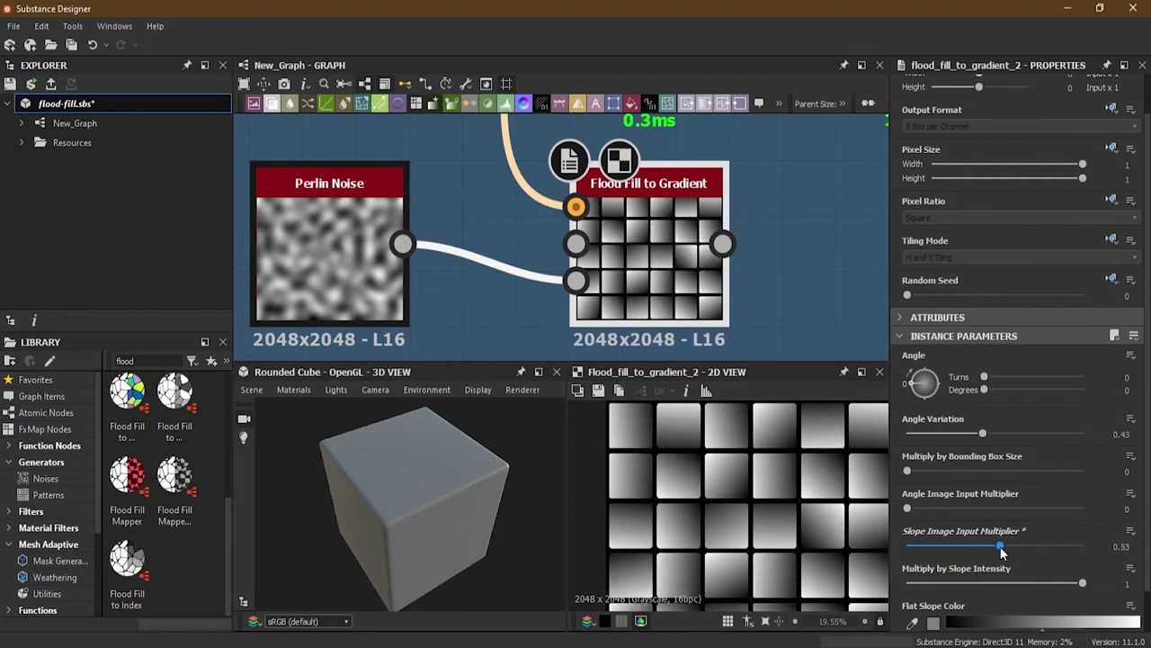
Set the Perlin Noise node's Scale to 38 and its Disorder to 0.04
left_click(321, 243)
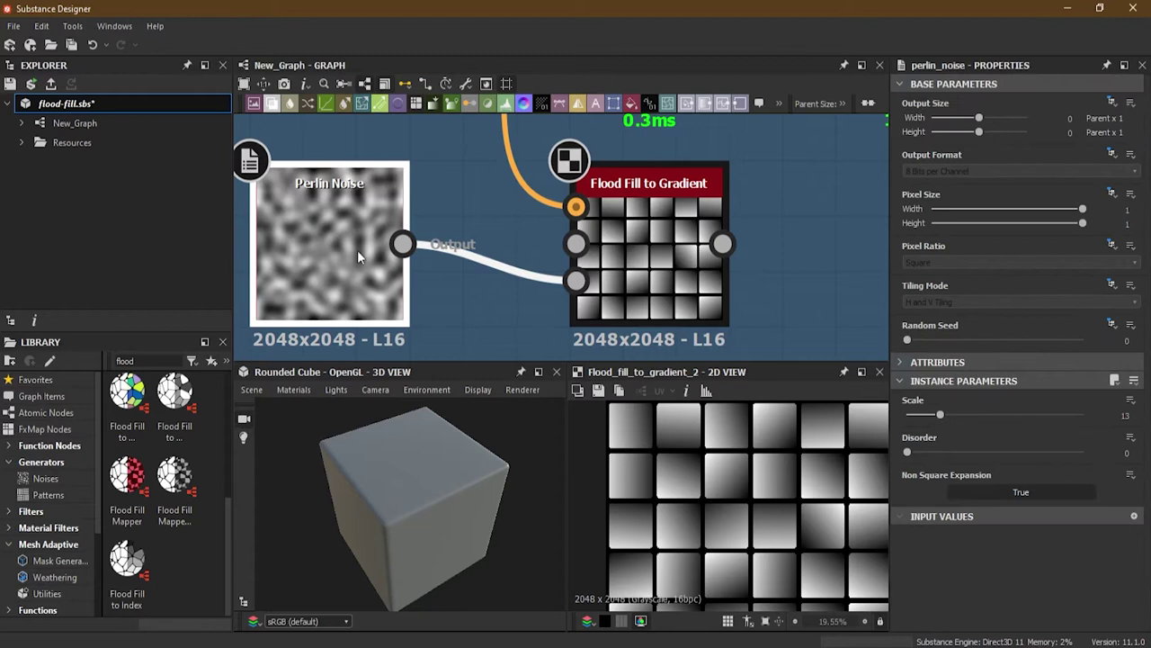
left_click_drag(942, 419, 968, 428)
mouse_move(908, 453)
left_mouse_down()
mouse_move(1021, 463)
mouse_move(913, 452)
left_mouse_up()
left_click_drag(968, 414, 1009, 415)
Look over the Flood Fill branches in the graph, ending at the Flood Fill to Gradient node
middle_click_drag(497, 239, 567, 299)
scroll(503, 170, "down", 4)
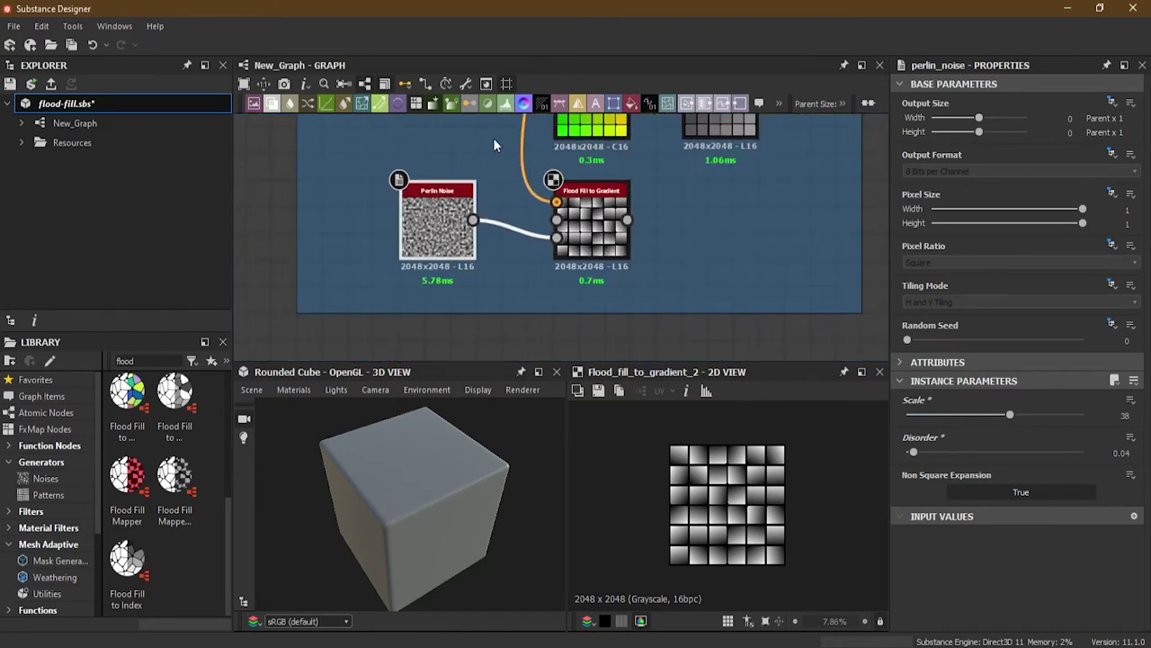
middle_click_drag(497, 152, 534, 332)
middle_click_drag(529, 222, 548, 366)
middle_click_drag(598, 275, 553, 142)
scroll(621, 306, "up", 3)
middle_click_drag(620, 306, 609, 131)
scroll(753, 315, "up", 1)
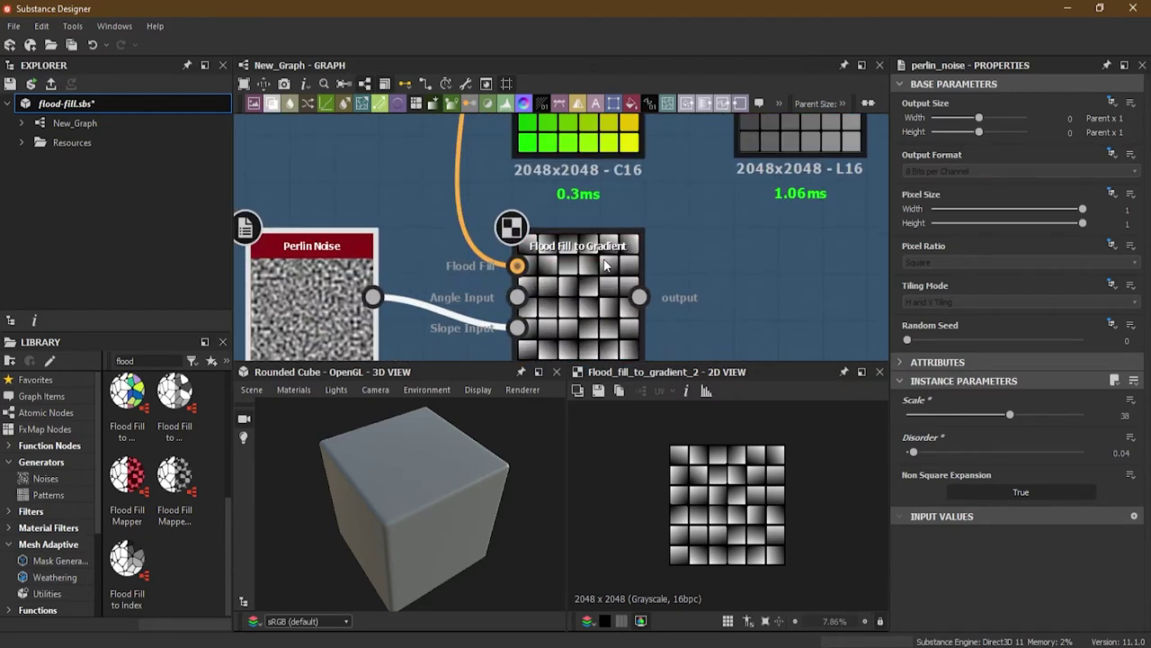
scroll(706, 262, "down", 3)
Connect the Tile Generator output to the Blend node's Foreground input and preview the Blend node in the 2D view
middle_click_drag(719, 203, 573, 350)
middle_click_drag(590, 226, 581, 308)
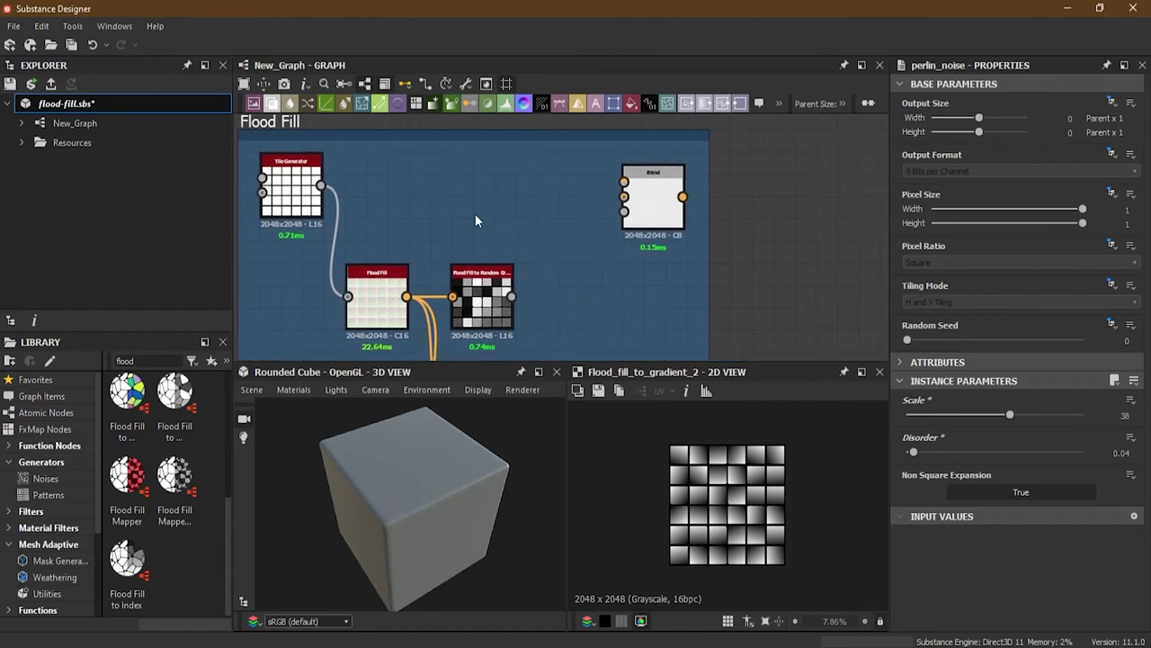
scroll(444, 208, "up", 2)
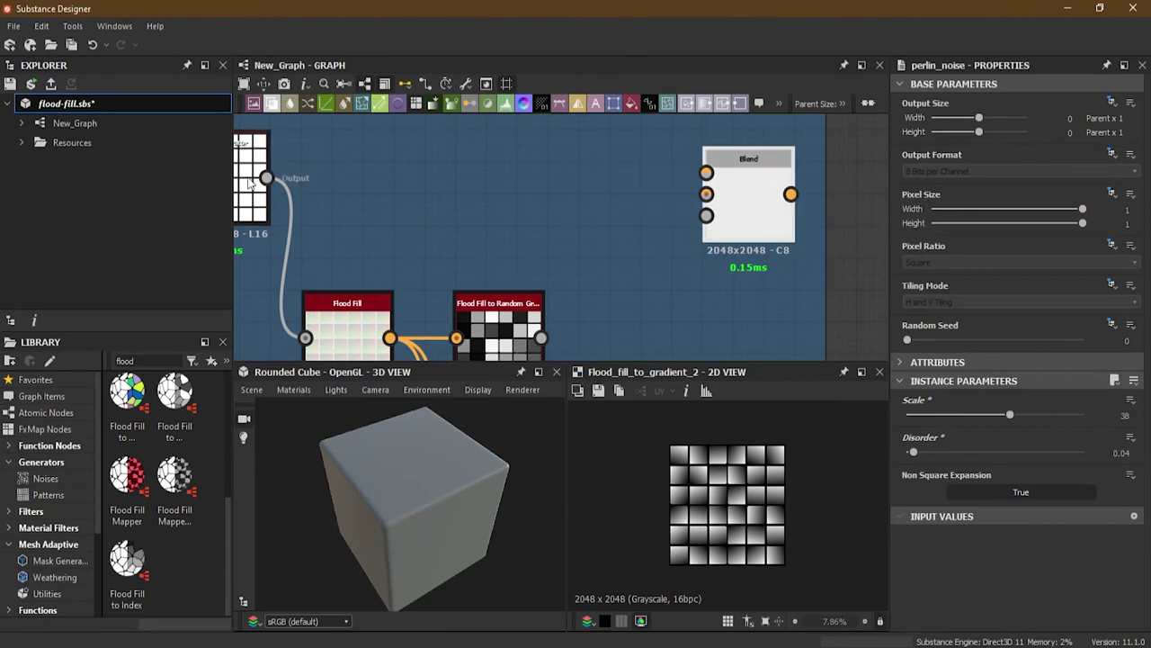
left_click_drag(267, 177, 705, 175)
double_click(753, 185)
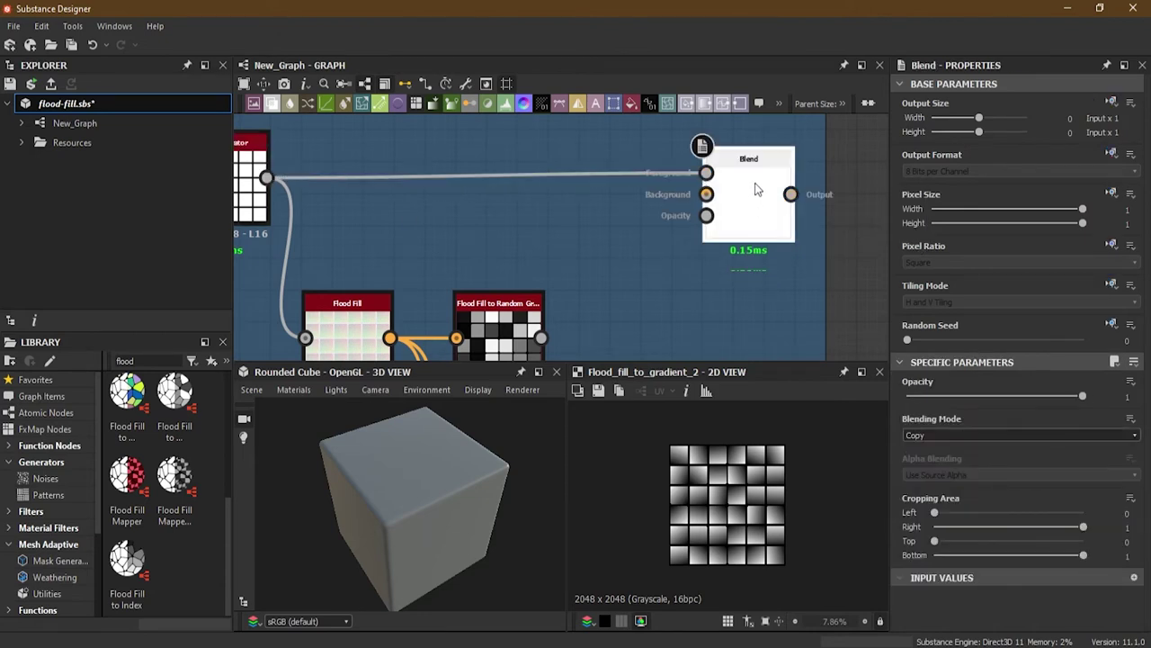
Connect the Flood Fill to Random Grayscale output to the Blend node's Background input
middle_click_drag(663, 267, 640, 238)
middle_click_drag(597, 277, 532, 269)
left_click_drag(453, 301, 619, 157)
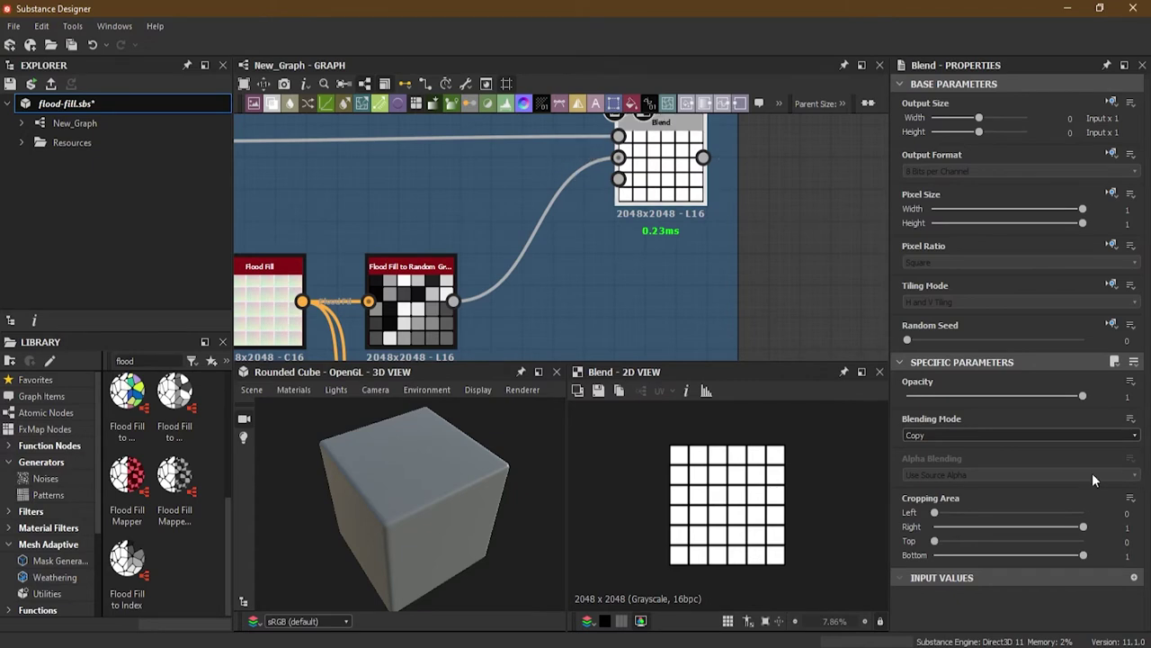
Try the Blend node's opacity and the Add (Linear Dodge) and Subtract blending modes, returning the mode to Copy
mouse_move(1084, 395)
left_mouse_down()
mouse_move(971, 400)
mouse_move(1088, 402)
left_mouse_up()
left_click(993, 434)
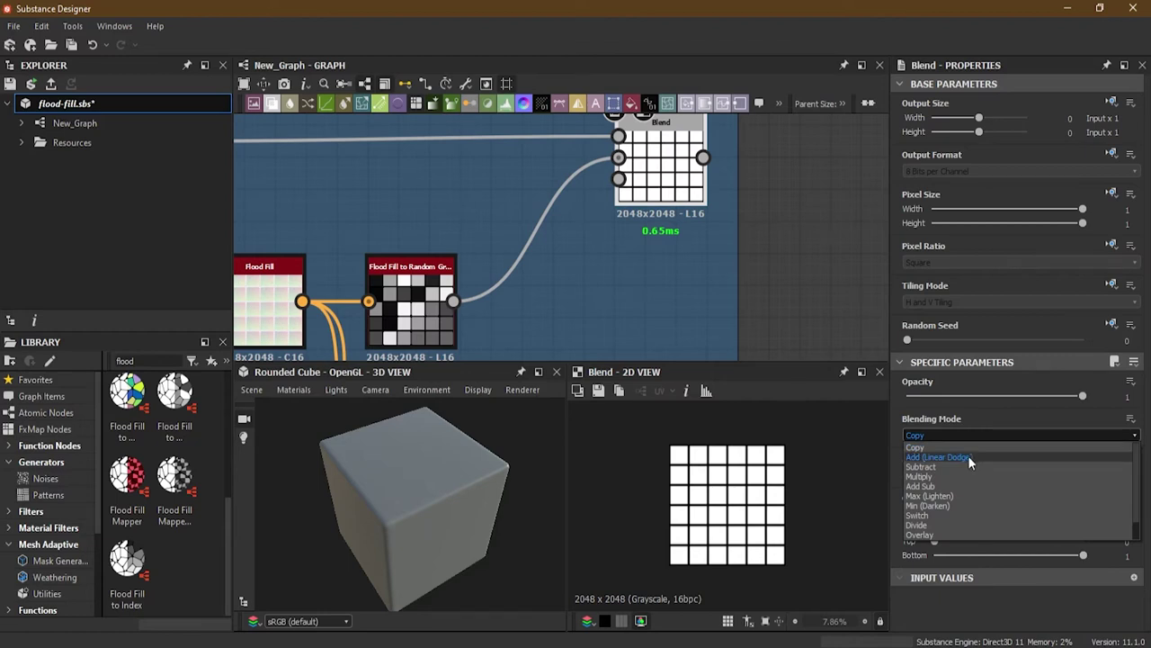
left_click(968, 455)
left_click(954, 434)
left_click(945, 464)
left_click(947, 434)
left_click(946, 447)
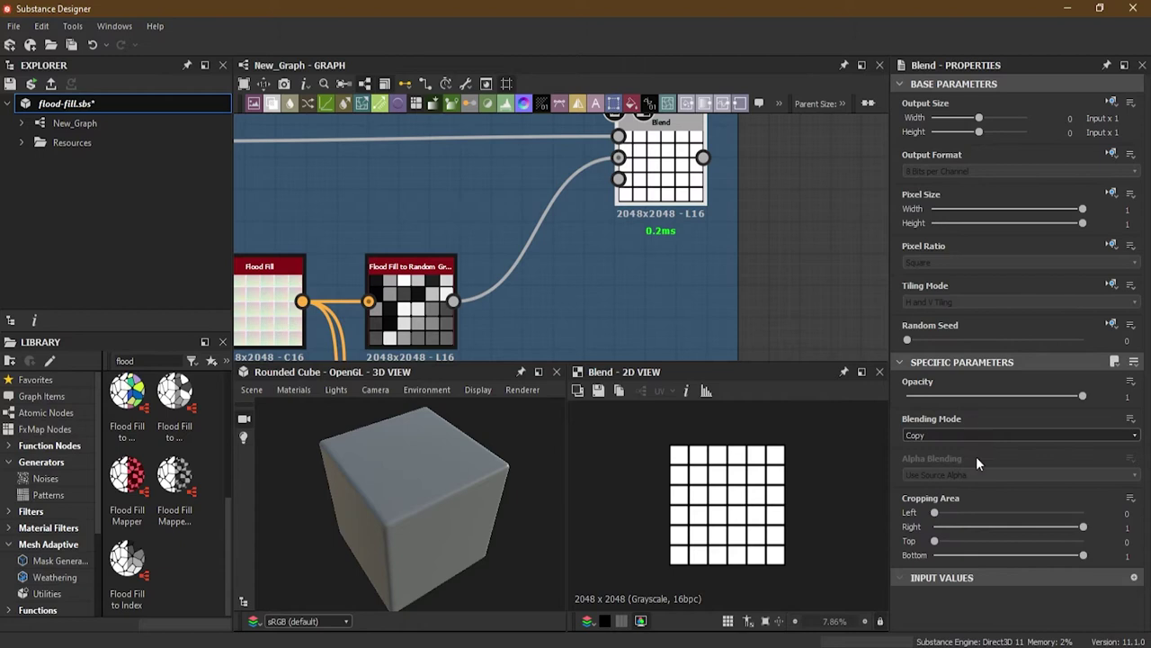
Disconnect the Flood Fill to Random Grayscale output from the Blend node's Background and connect it to the Opacity input
scroll(565, 186, "up", 1)
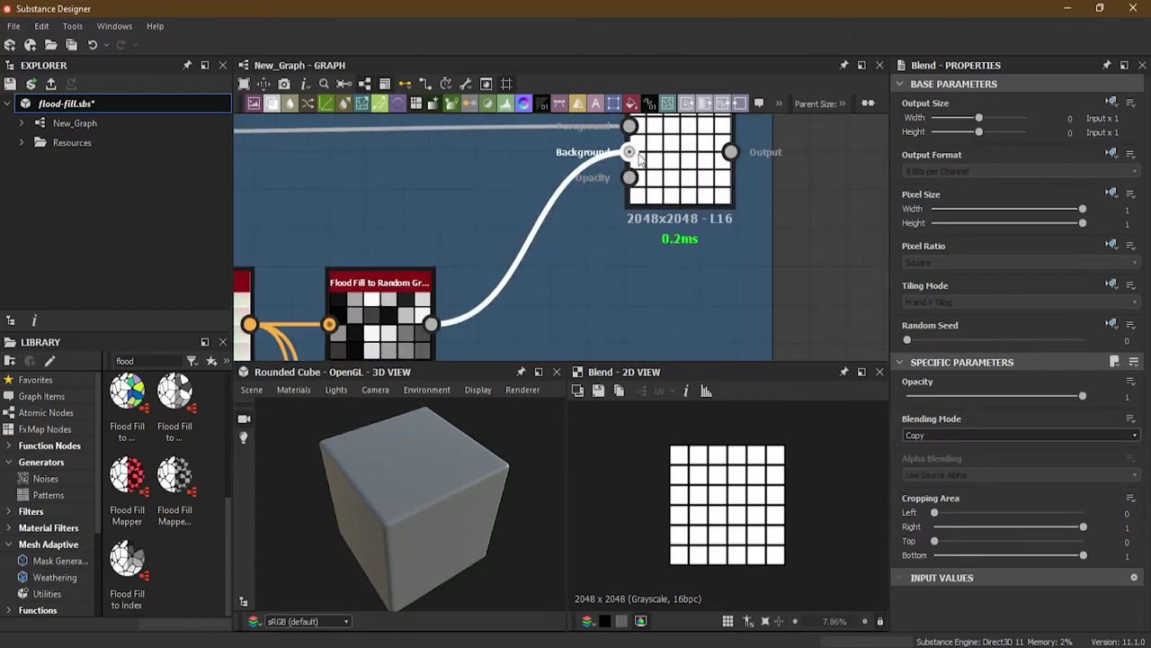
key("Delete")
left_click_drag(434, 325, 629, 179)
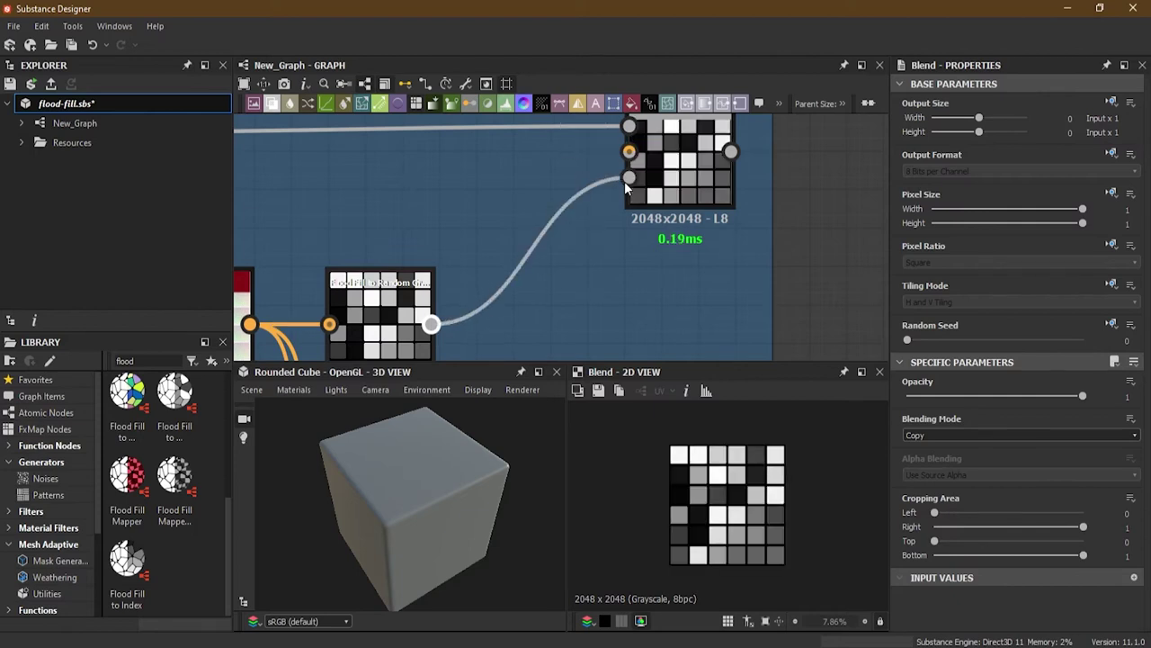
scroll(342, 321, "up", 3)
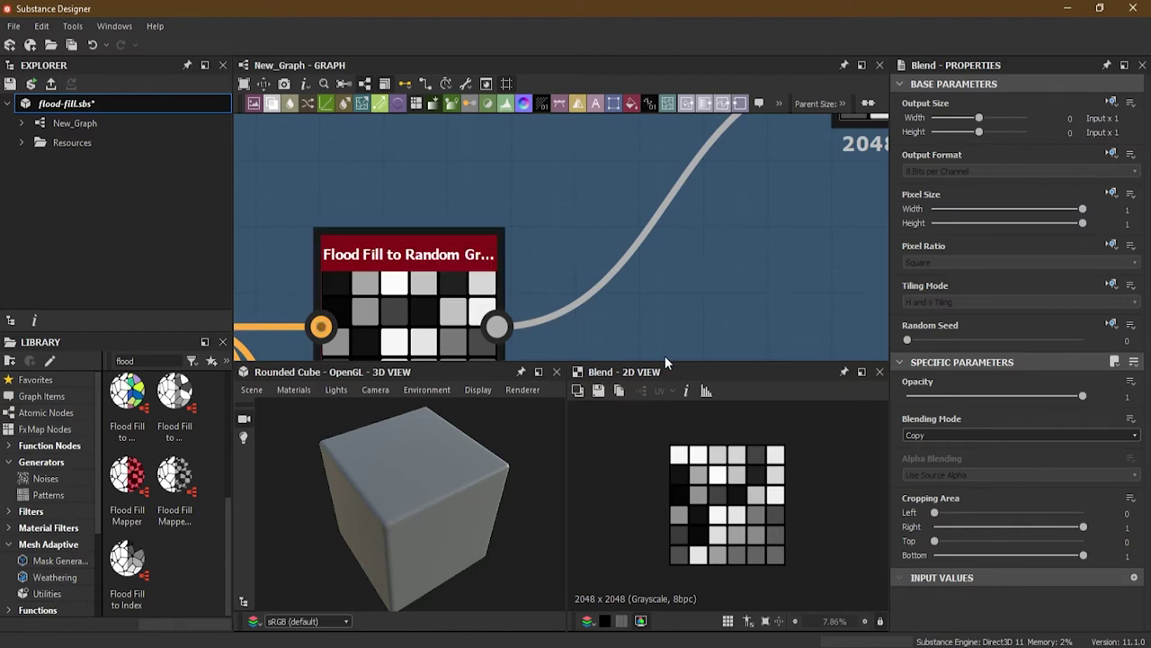
middle_click_drag(775, 122, 601, 311)
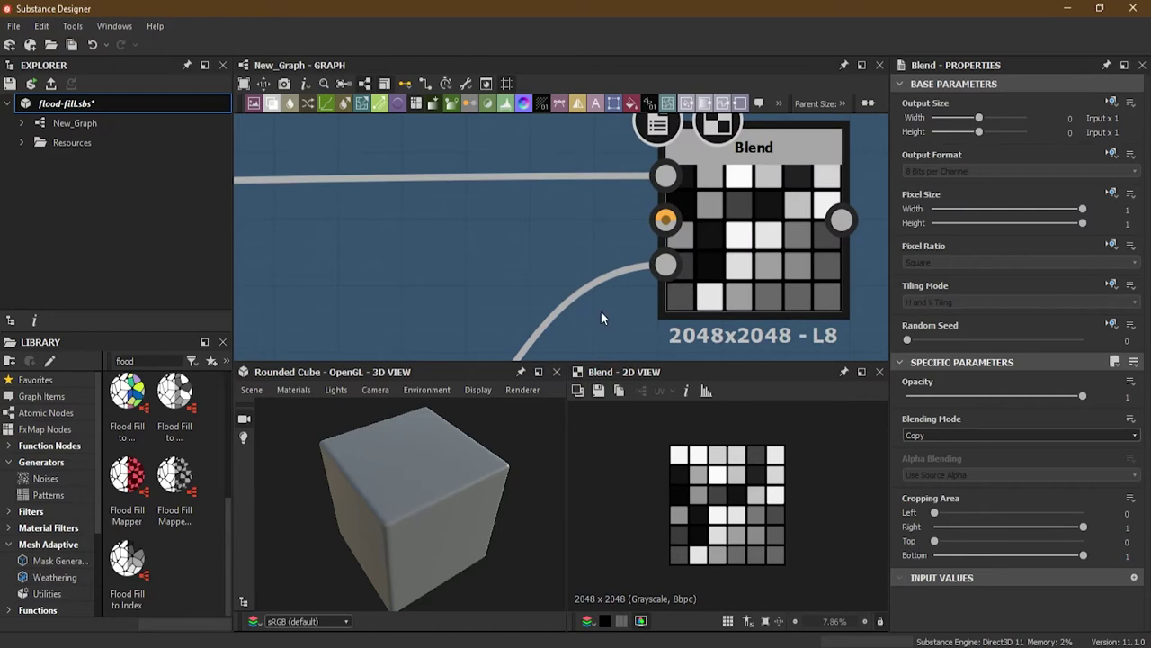
scroll(668, 230, "down", 2)
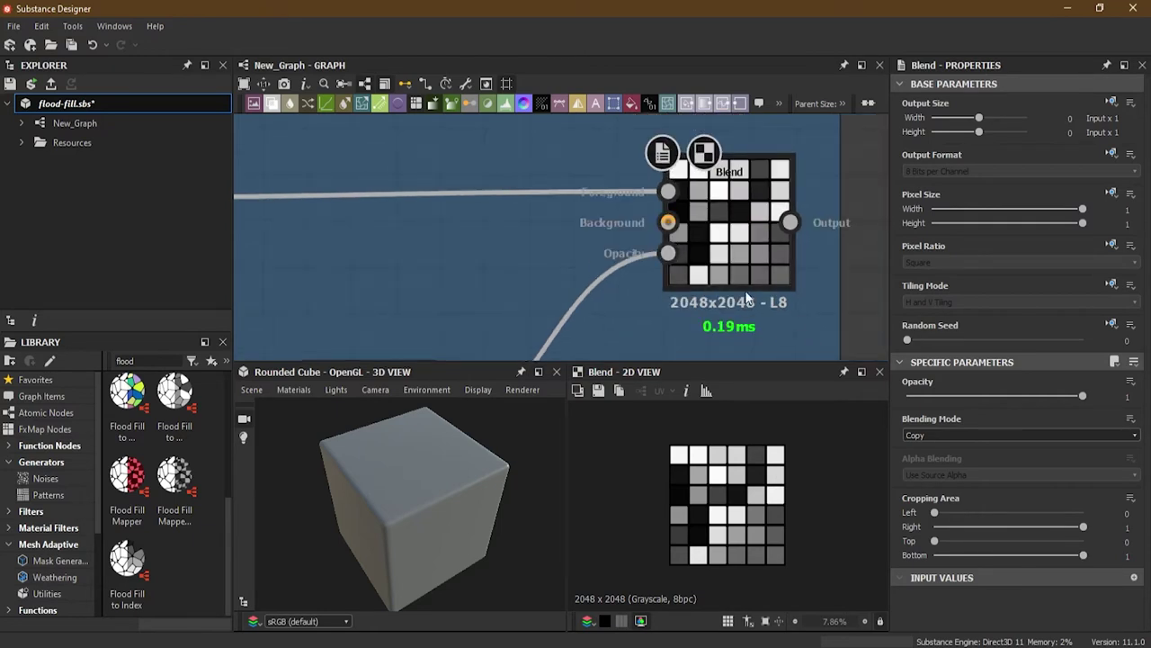
scroll(746, 216, "down", 4)
middle_click_drag(743, 206, 699, 199)
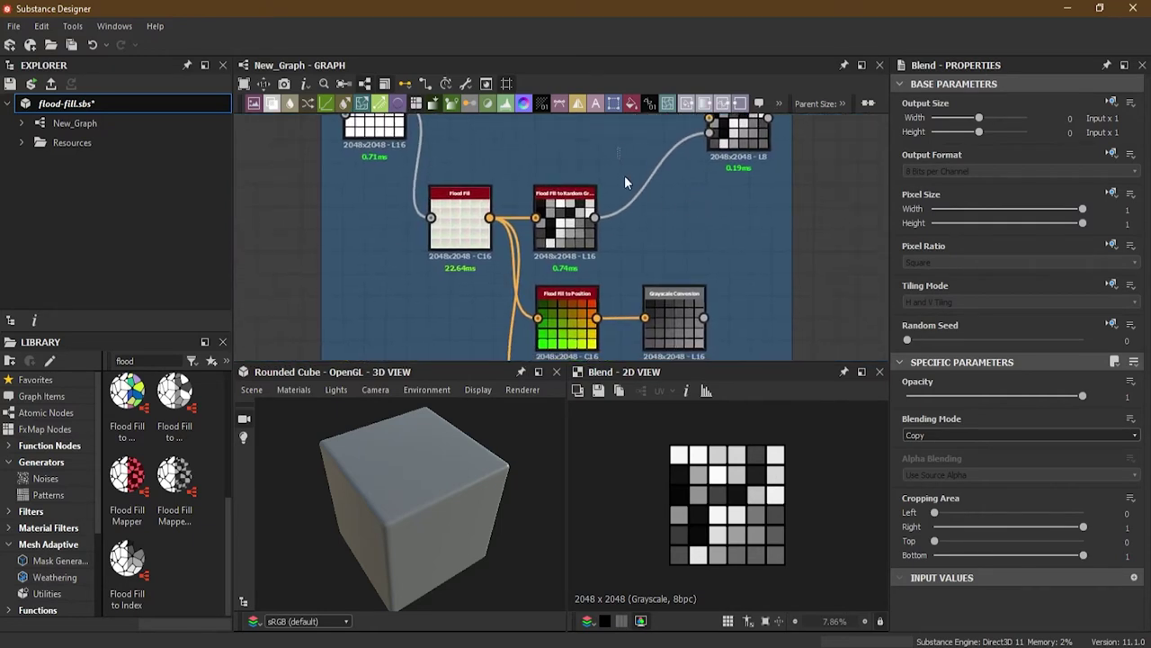
Try the Grayscale Conversion output in the Blend node's Opacity input in place of the random grayscale, then remove that link
key("Delete")
left_click_drag(704, 317, 709, 133)
left_click_drag(654, 185, 758, 231)
key("Delete")
Connect the Flood Fill to Gradient output to the Blend node's Opacity input
middle_click_drag(697, 285, 671, 151)
scroll(669, 152, "down", 2)
middle_click_drag(666, 218, 575, 314)
left_click_drag(639, 310, 593, 148)
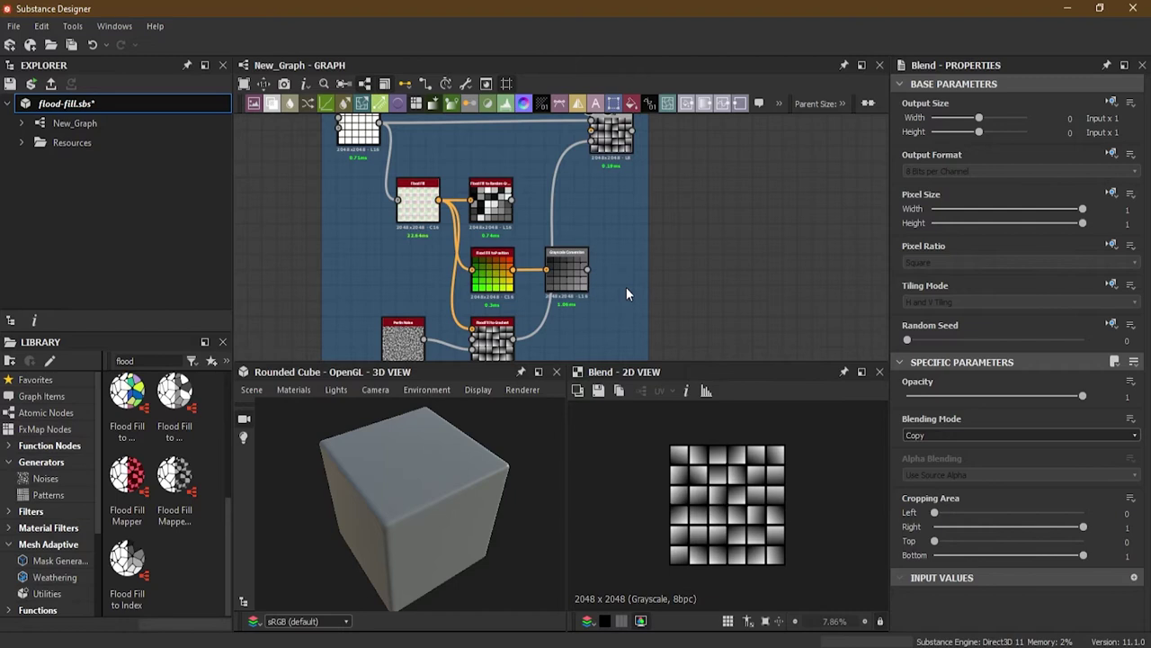
Move the black node's outgoing links to the Flood Fill Blend node's output and inspect the cube in the 3D view
scroll(625, 223, "down", 3)
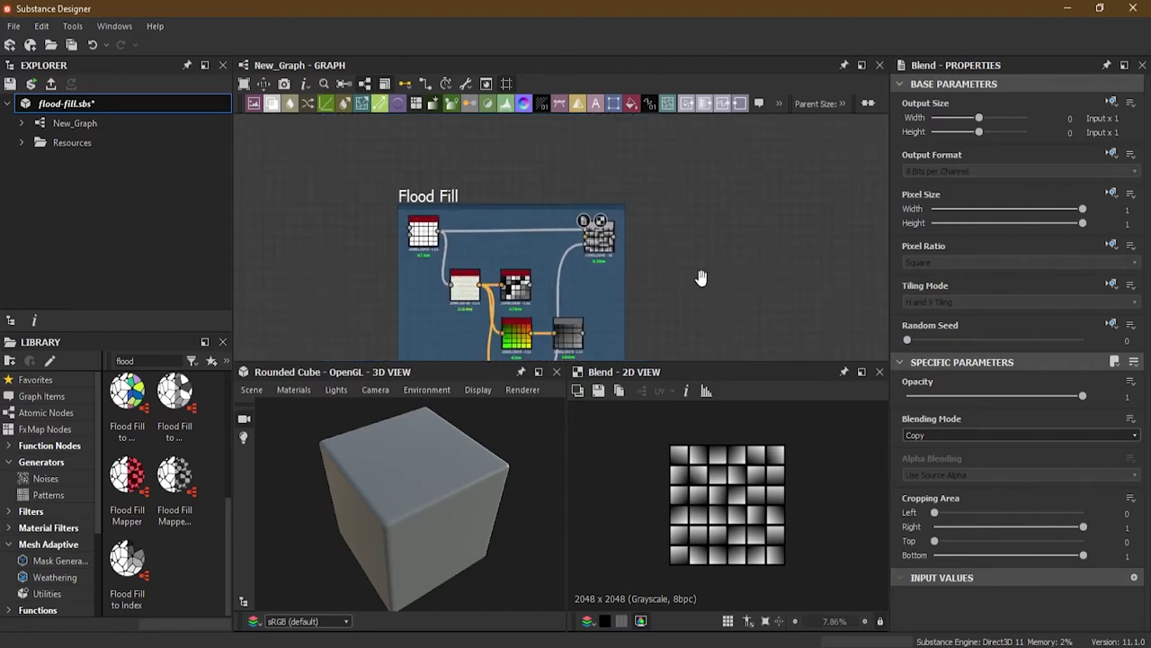
middle_click_drag(567, 224, 574, 227)
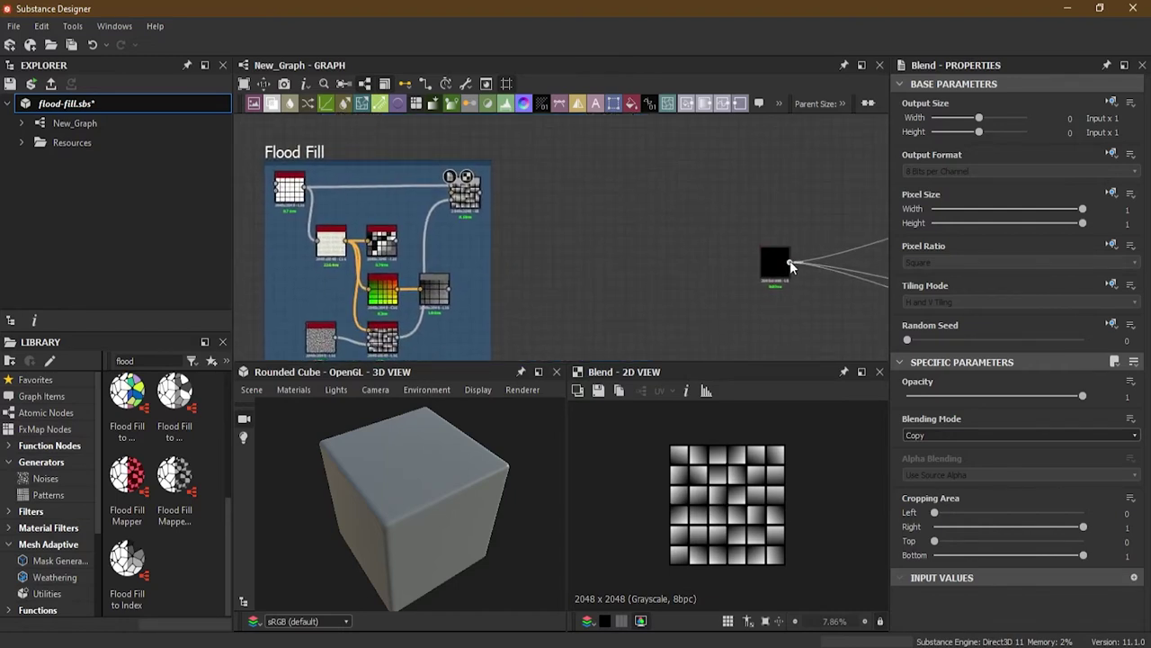
left_click_drag(790, 260, 482, 201, "shift")
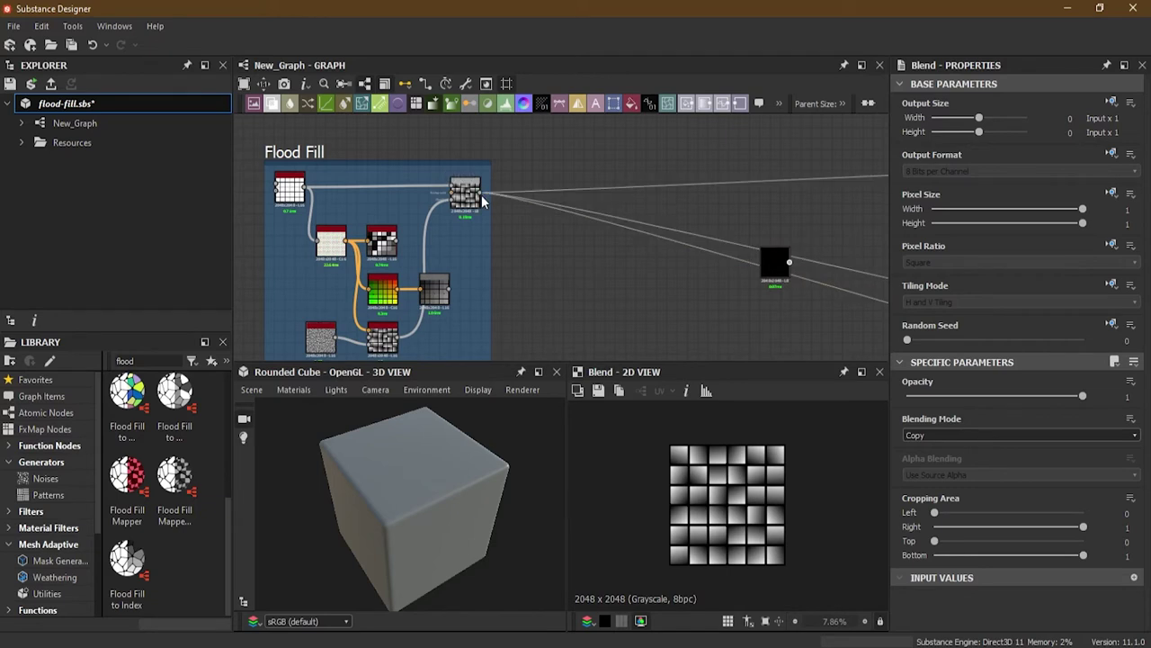
left_click_drag(447, 452, 490, 463)
scroll(375, 446, "up", 3)
key("f")
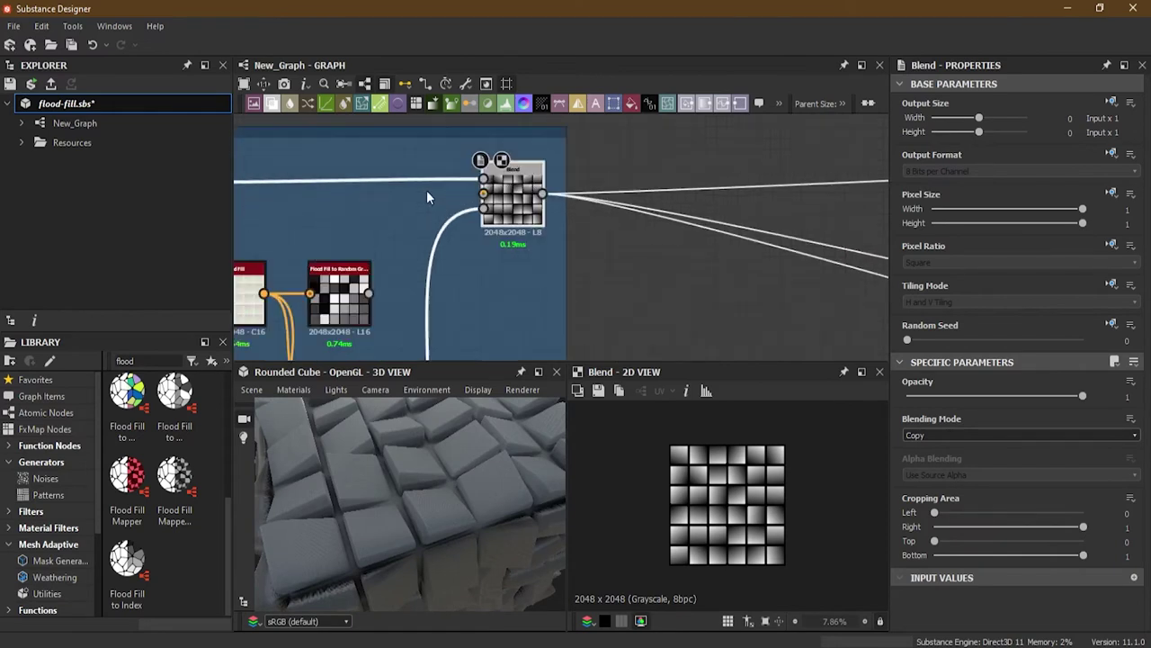
Lower the Blend node's opacity to 0.24 and set its output format to 16 Bits per Channel
left_click_drag(1082, 396, 1001, 403)
left_click_drag(428, 523, 433, 494)
scroll(444, 468, "up", 3)
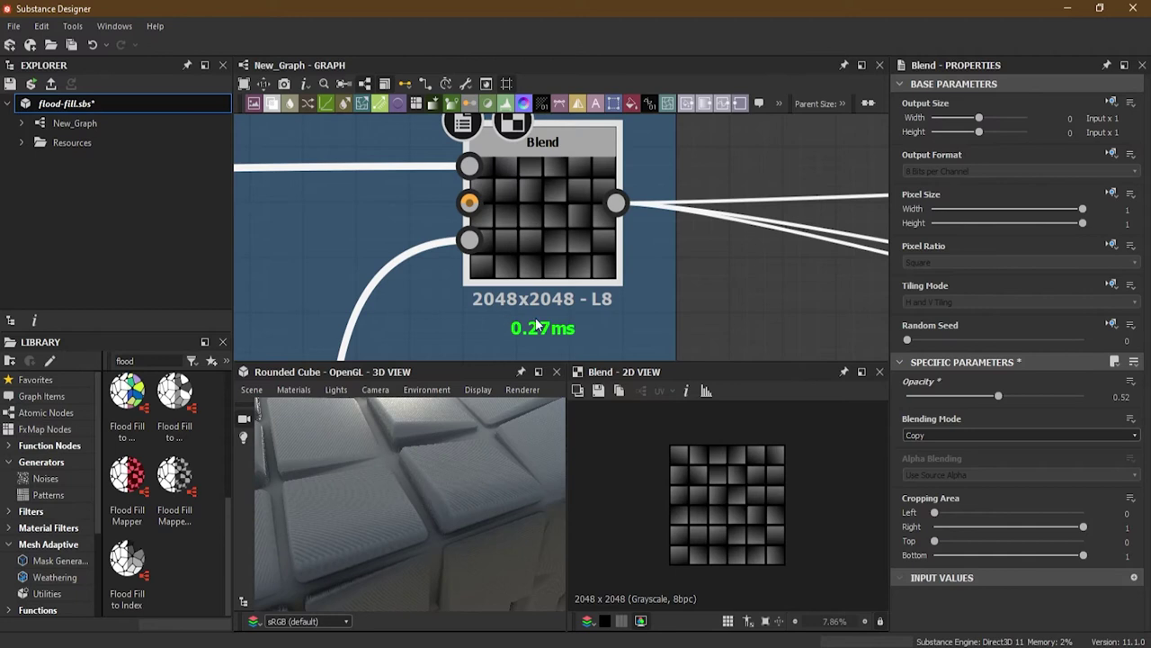
left_click_drag(979, 401, 948, 396)
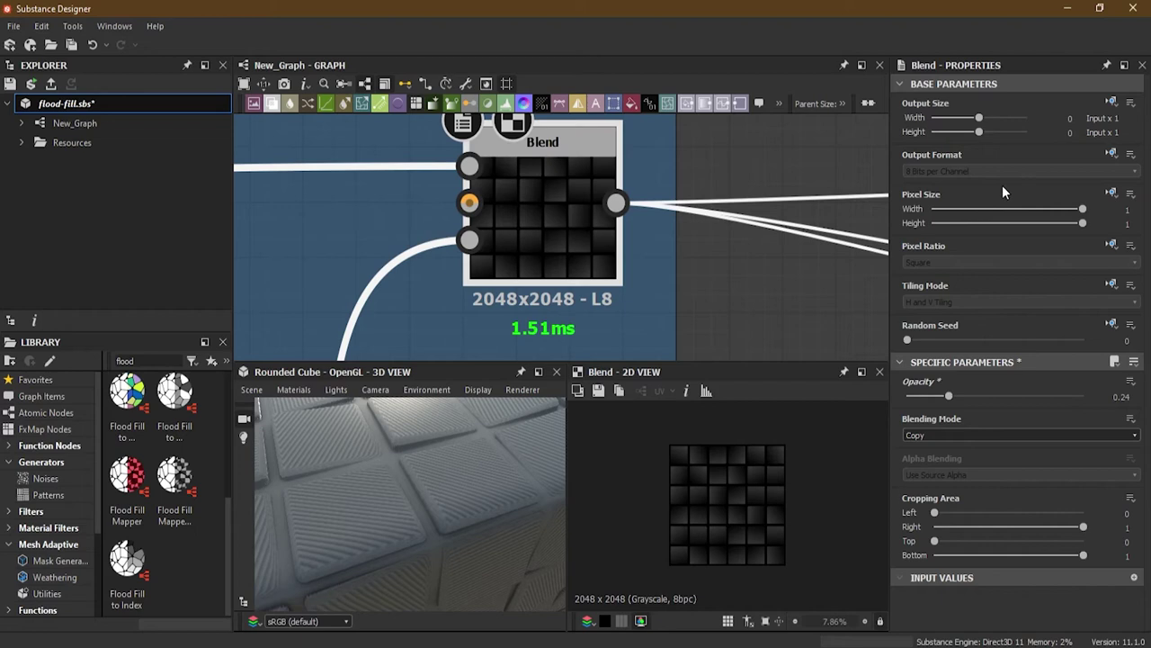
left_click(1113, 157)
left_click(1097, 210)
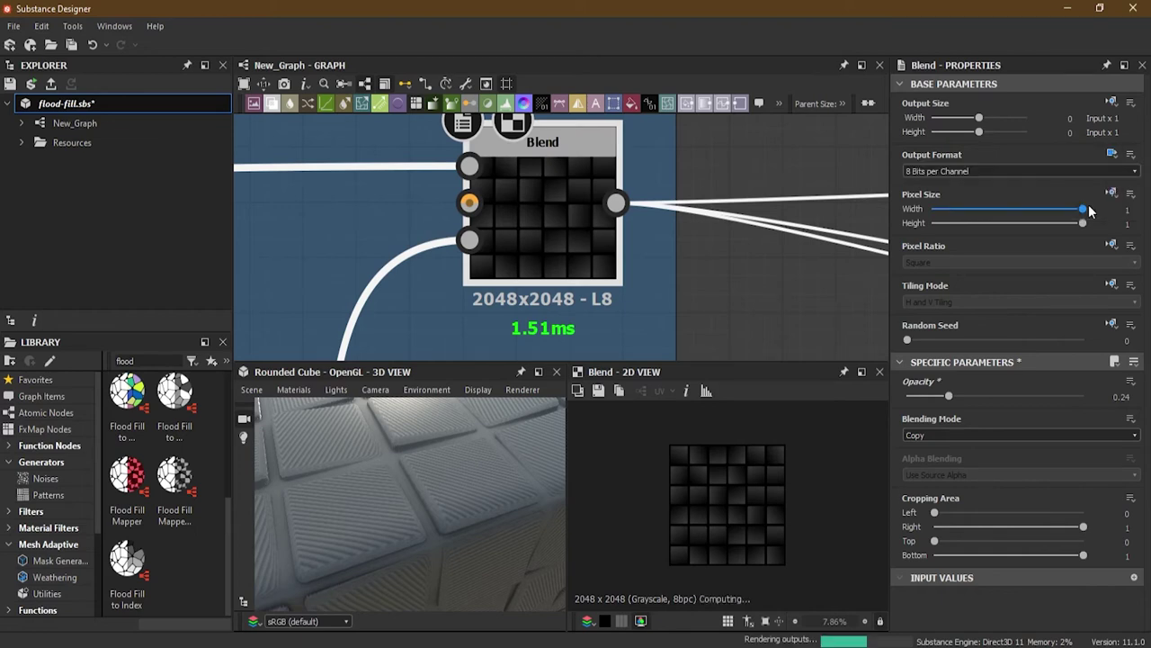
left_click(957, 175)
left_click(953, 193)
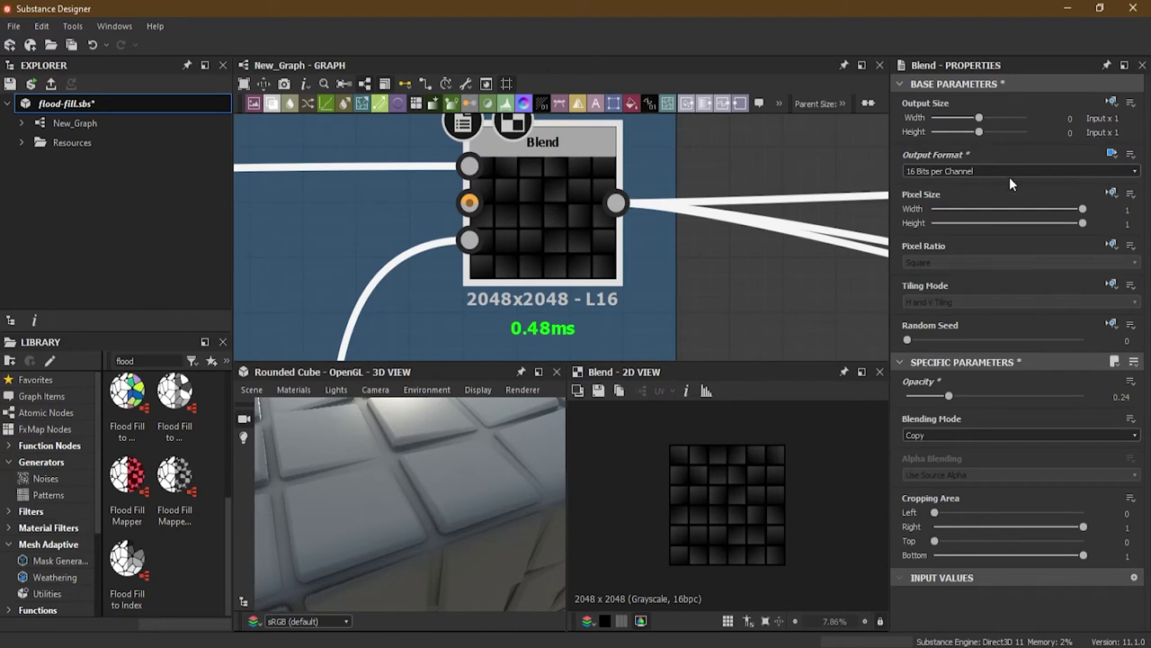
Raise the Blend node's opacity to 0.87 and inspect the whole cube in the 3D view
left_click_drag(947, 394, 1061, 406)
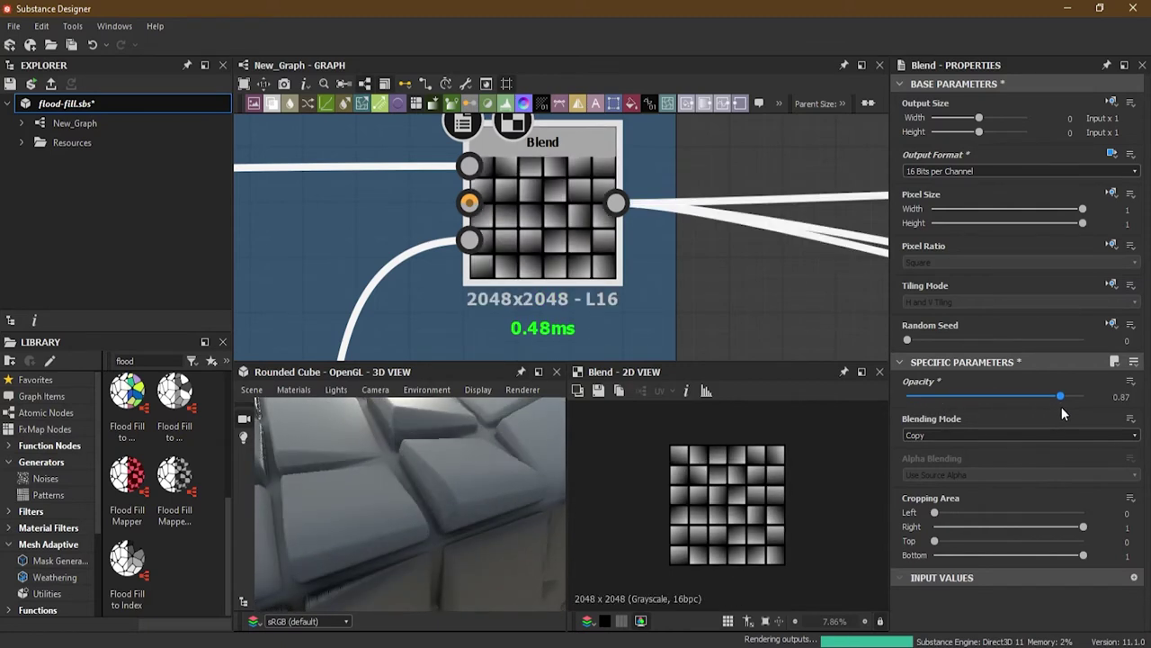
scroll(482, 471, "down", 5)
left_click_drag(449, 509, 454, 423)
scroll(431, 281, "down", 5)
Replace the Blend node's gradient Opacity link with Flood Fill to Random Grayscale in the Background, and set the opacity to 0.07
middle_click_drag(454, 297, 512, 226)
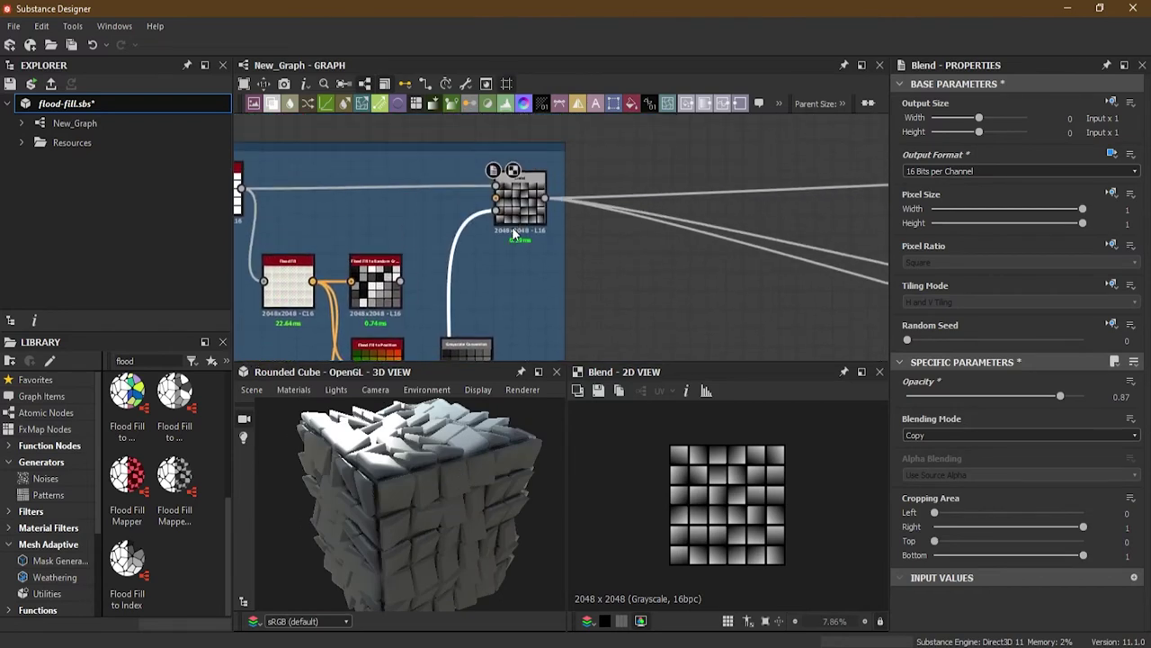
key("Delete")
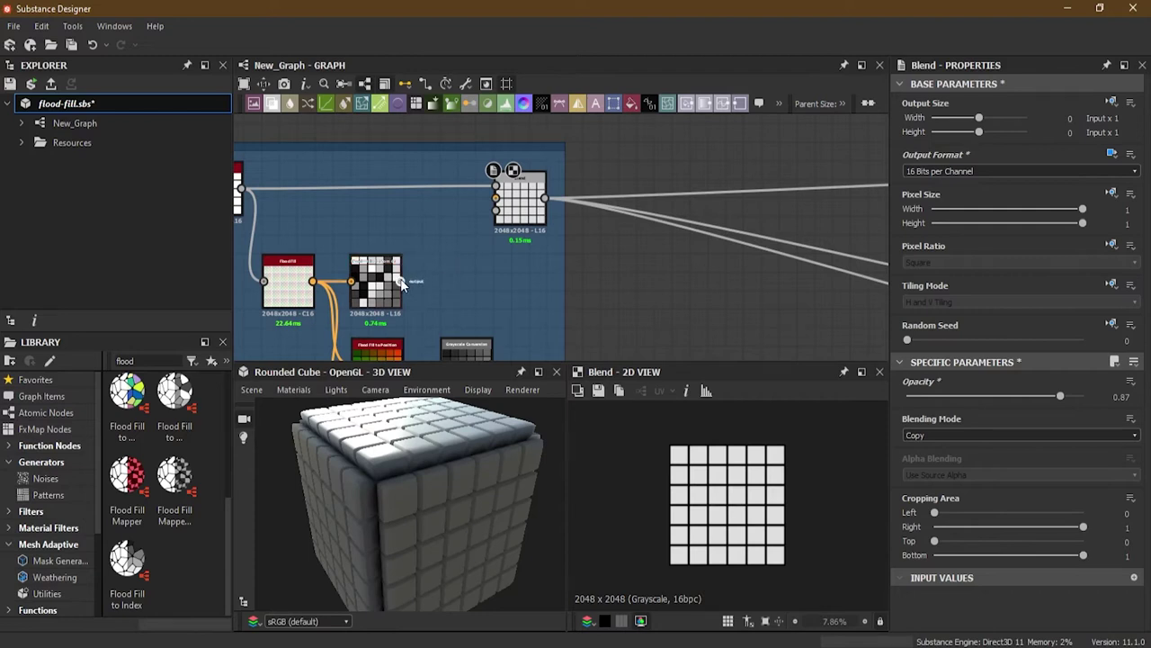
left_click_drag(461, 247, 496, 211)
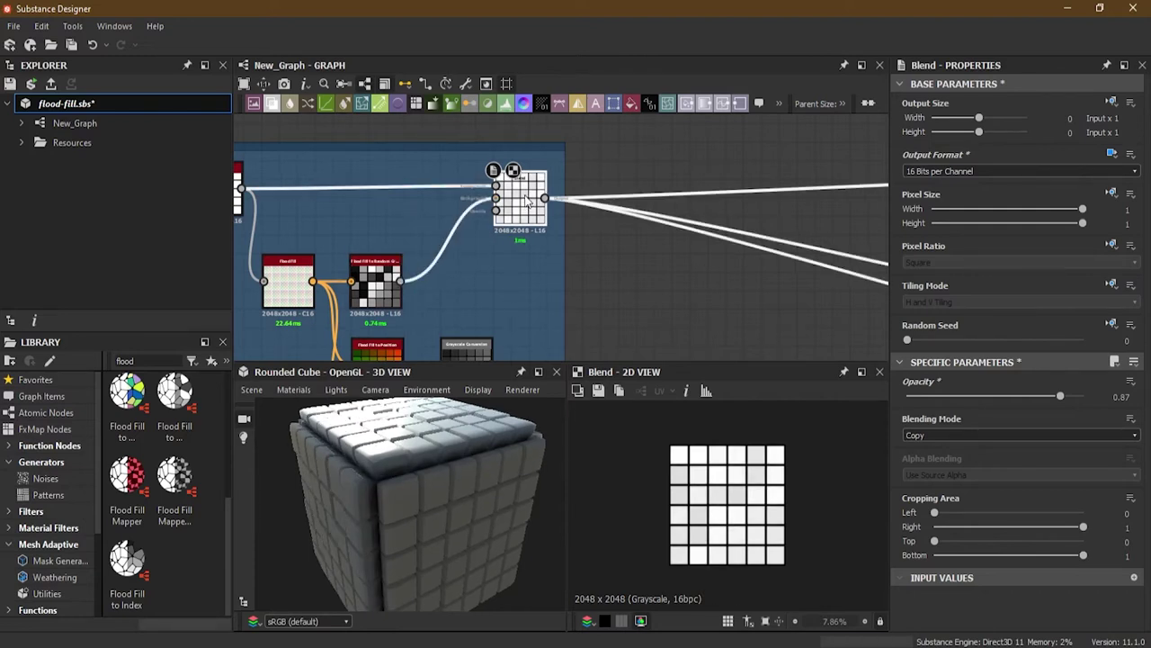
scroll(528, 199, "up", 3)
left_click_drag(1059, 396, 919, 398)
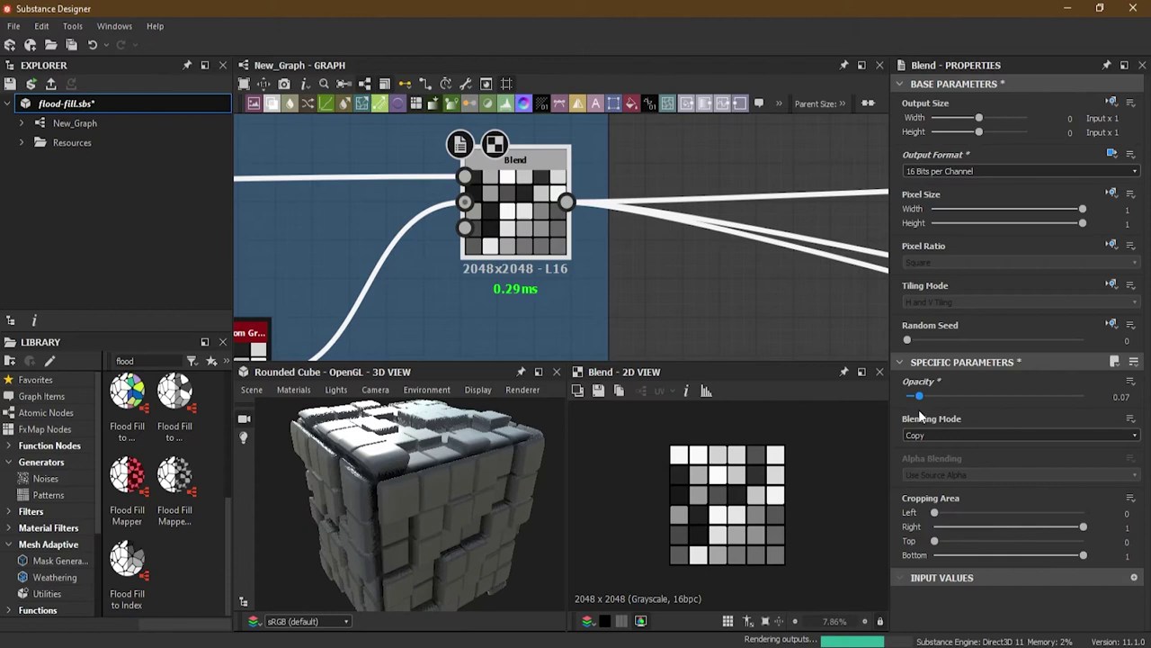
left_click_drag(505, 466, 529, 485)
scroll(453, 284, "down", 3)
Replace the random grayscale link with the Grayscale Conversion output in the Blend node's Opacity input, and set the opacity to 1
middle_click_drag(453, 284, 518, 205)
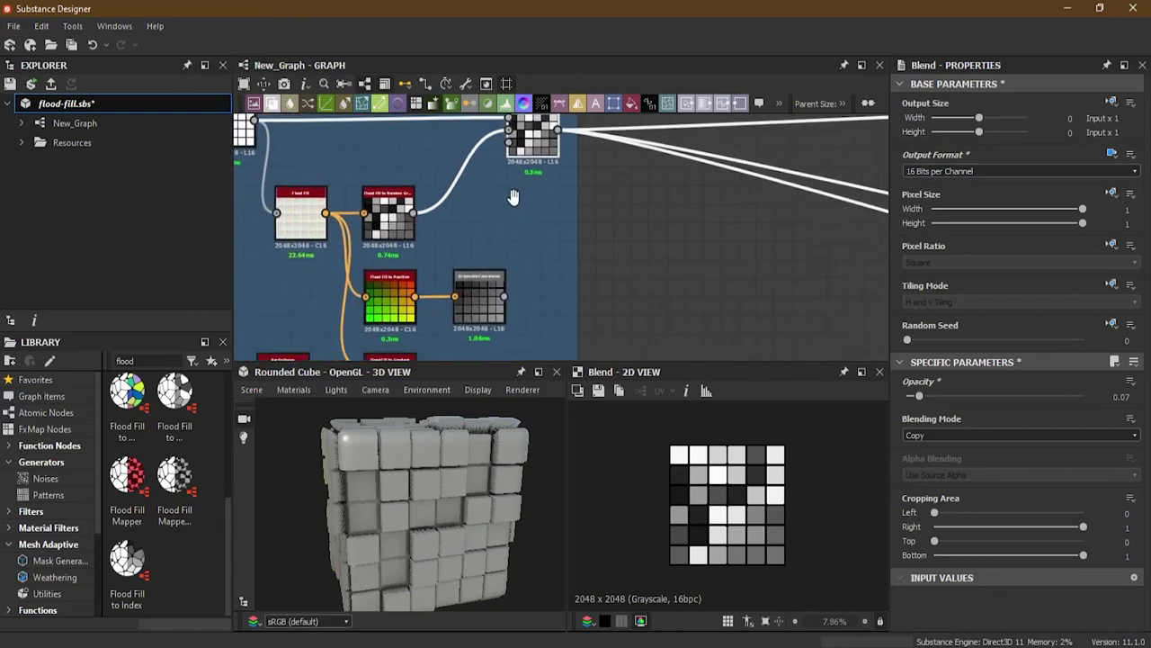
key("Delete")
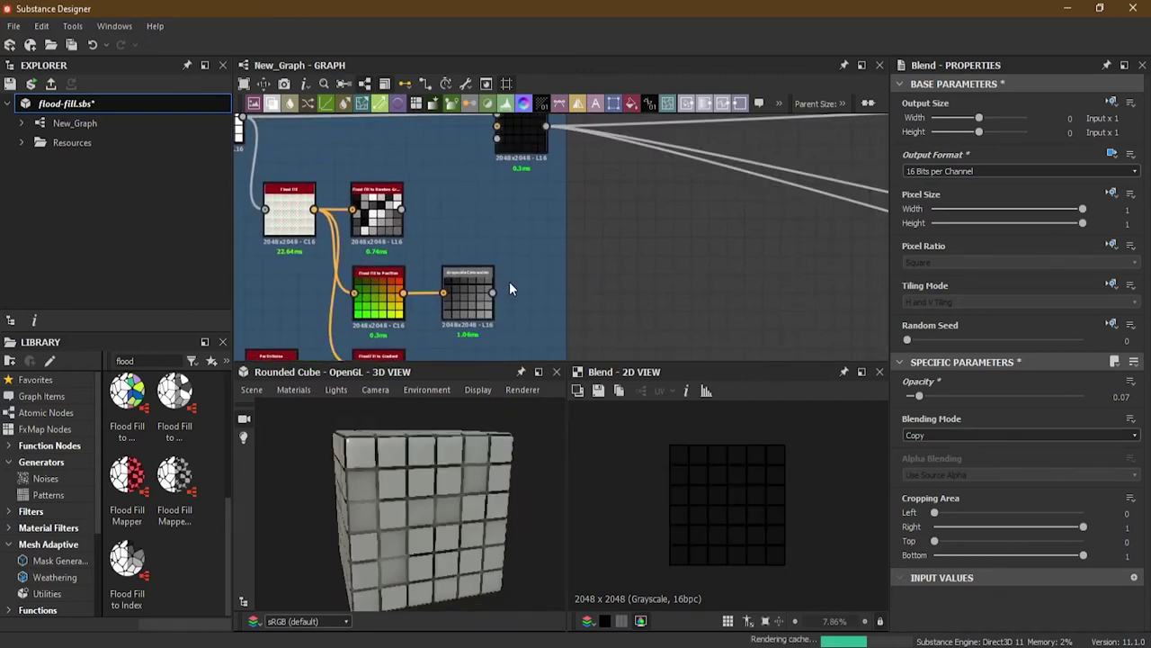
left_click_drag(493, 292, 498, 139)
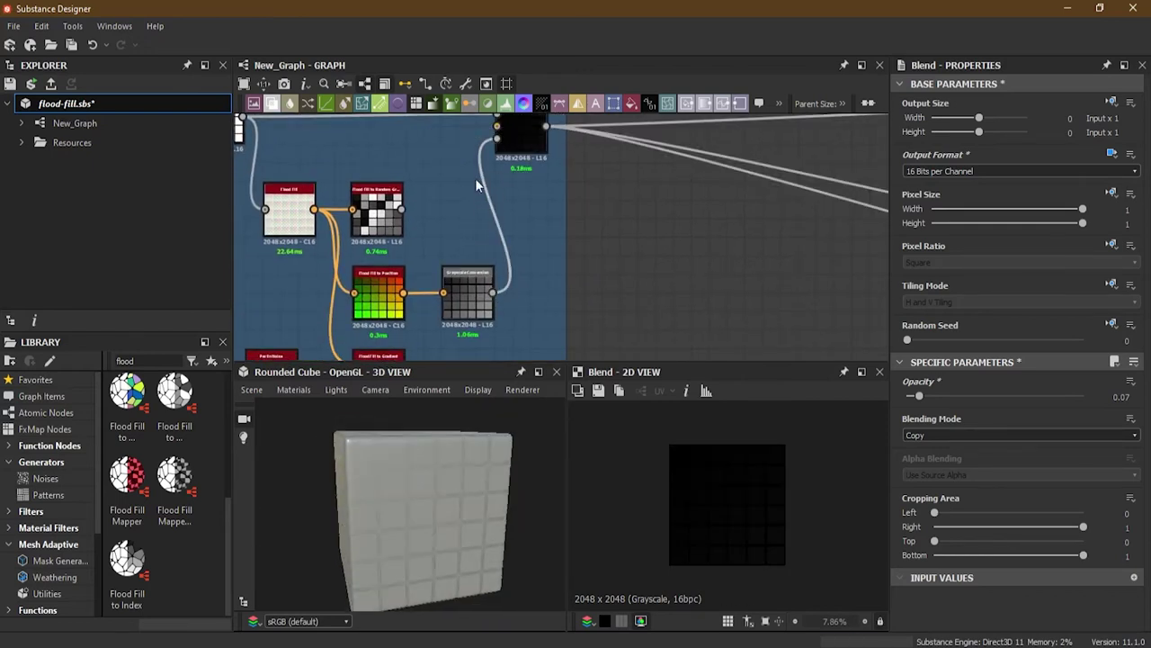
middle_click_drag(515, 201, 537, 235)
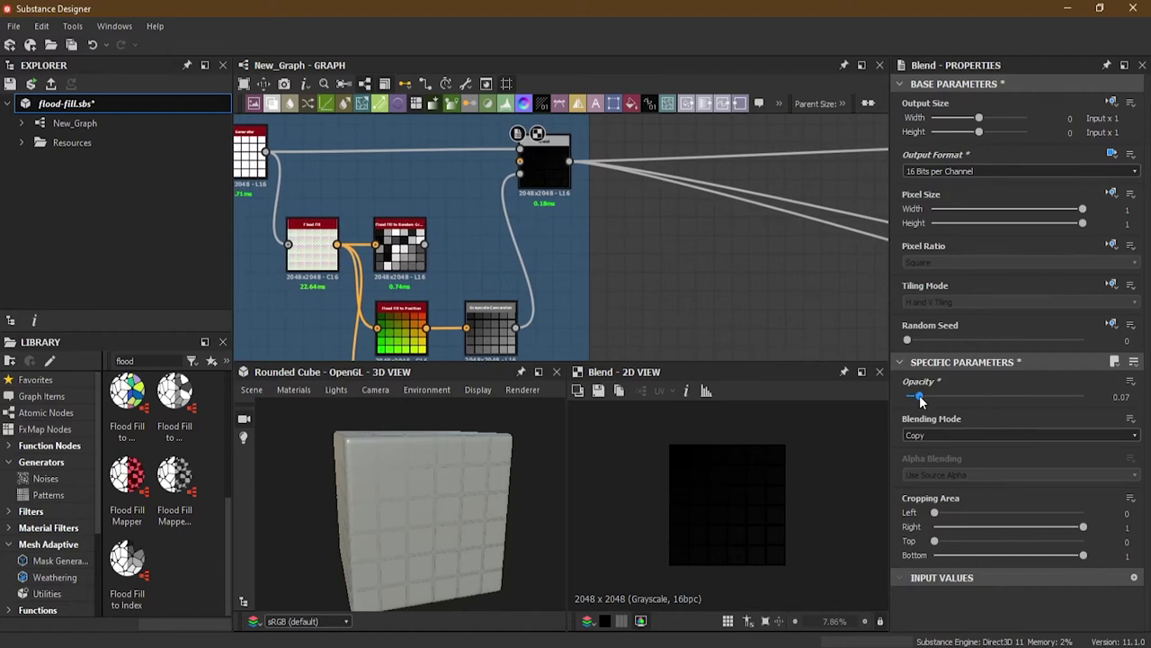
left_click_drag(918, 395, 1115, 400)
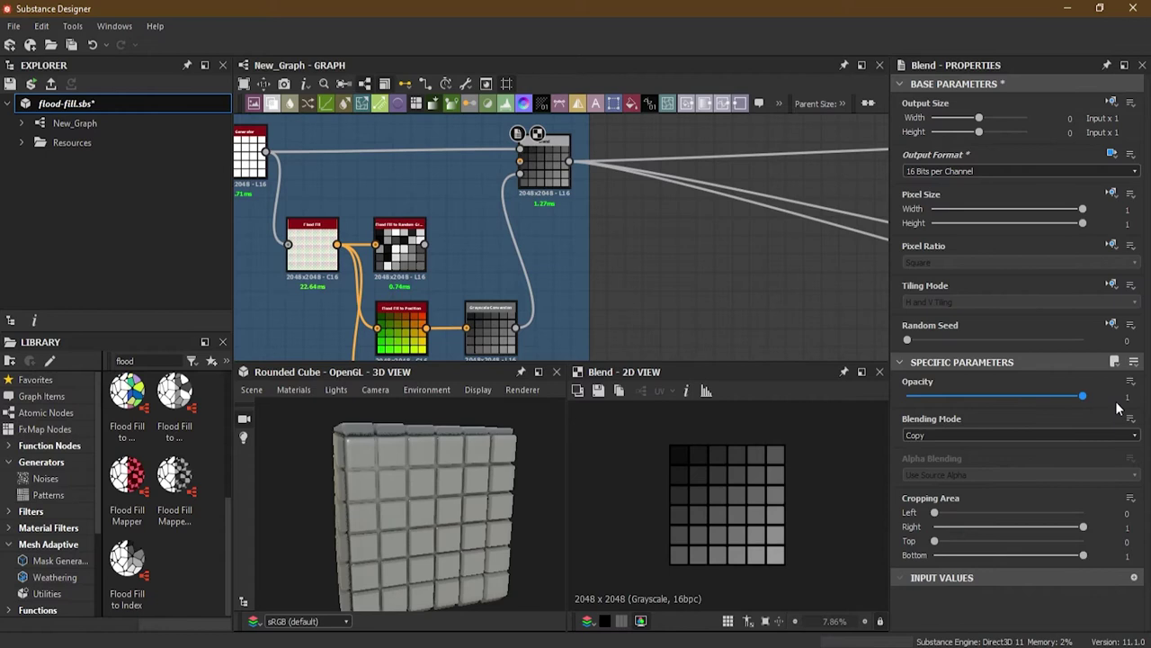
mouse_move(457, 493)
left_mouse_down()
mouse_move(509, 582)
mouse_move(450, 434)
mouse_move(477, 486)
left_mouse_up()
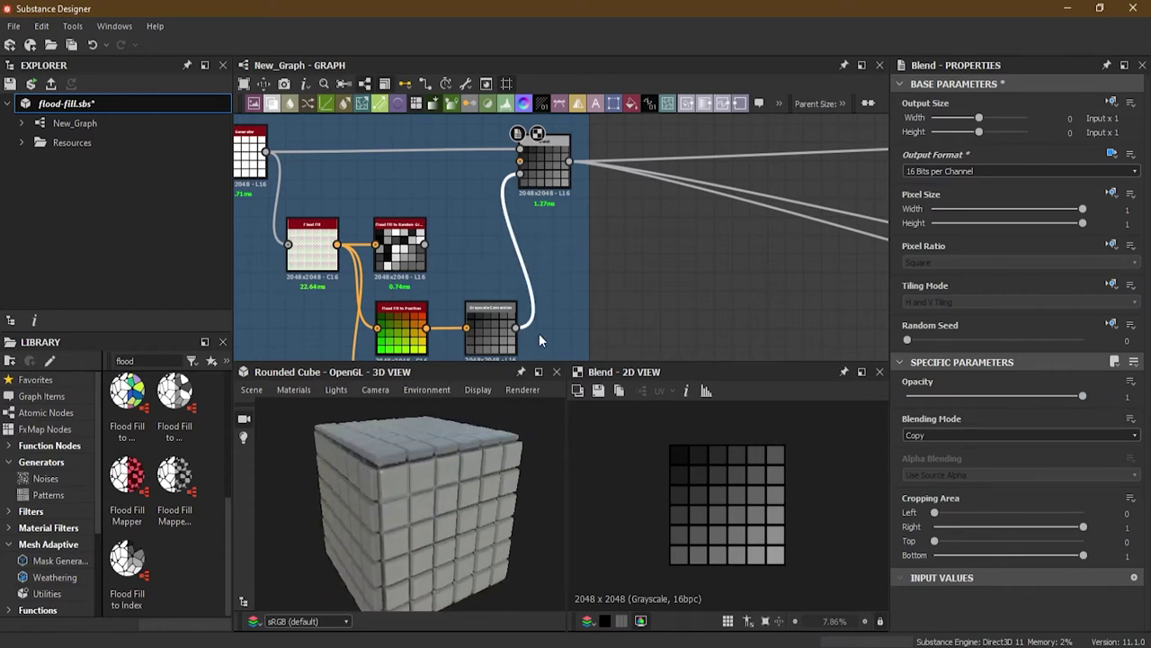
Reconnect the Grayscale Conversion output to the Blend node's Background input instead of Opacity, and set the opacity to 0
key("Delete")
left_click_drag(515, 327, 520, 171)
left_click_drag(1082, 396, 844, 402)
left_click_drag(549, 504, 598, 564)
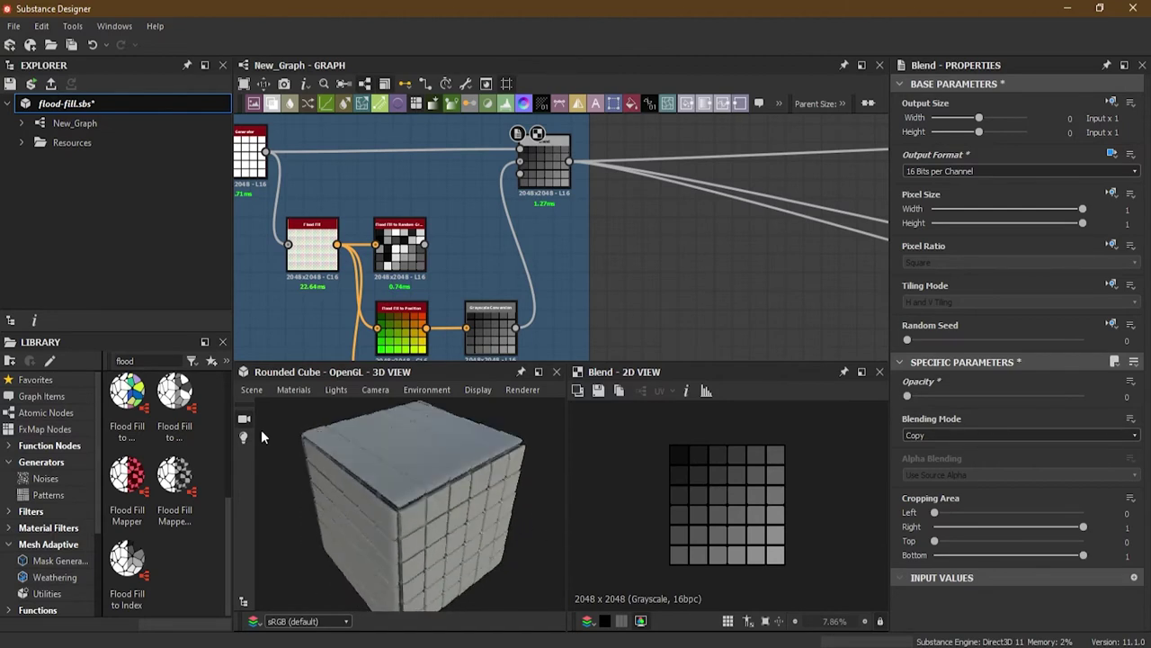
Move the disconnected black node into the Flood Fill frame
scroll(561, 199, "down", 5)
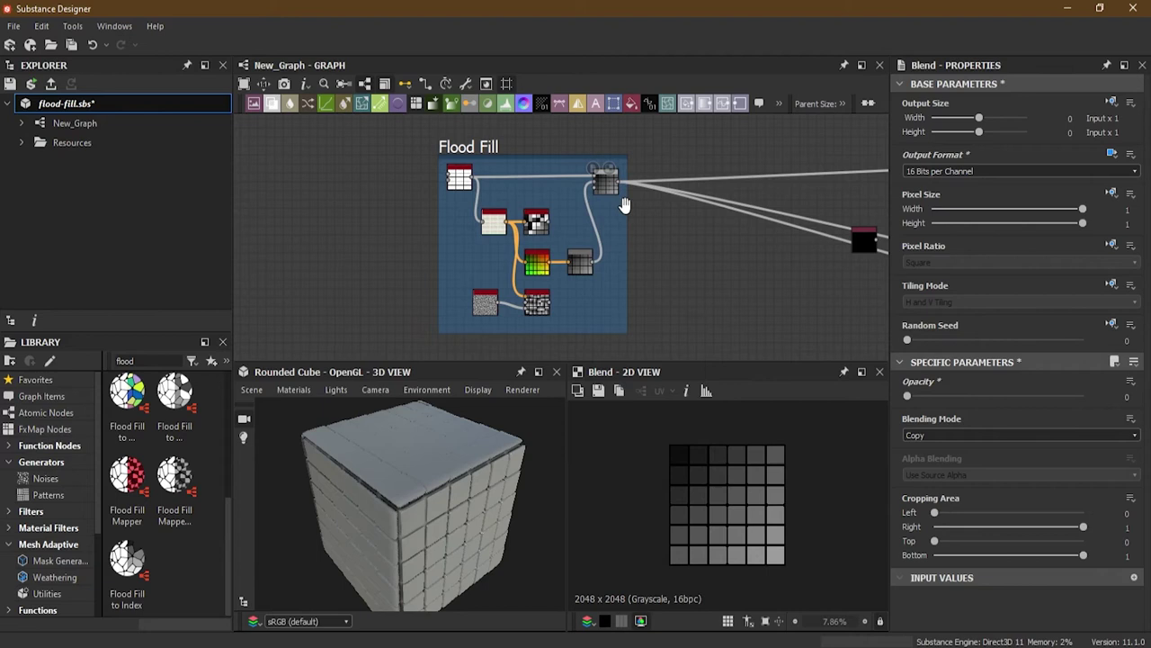
left_click_drag(538, 186, 602, 292)
left_click_drag(509, 156, 237, 159)
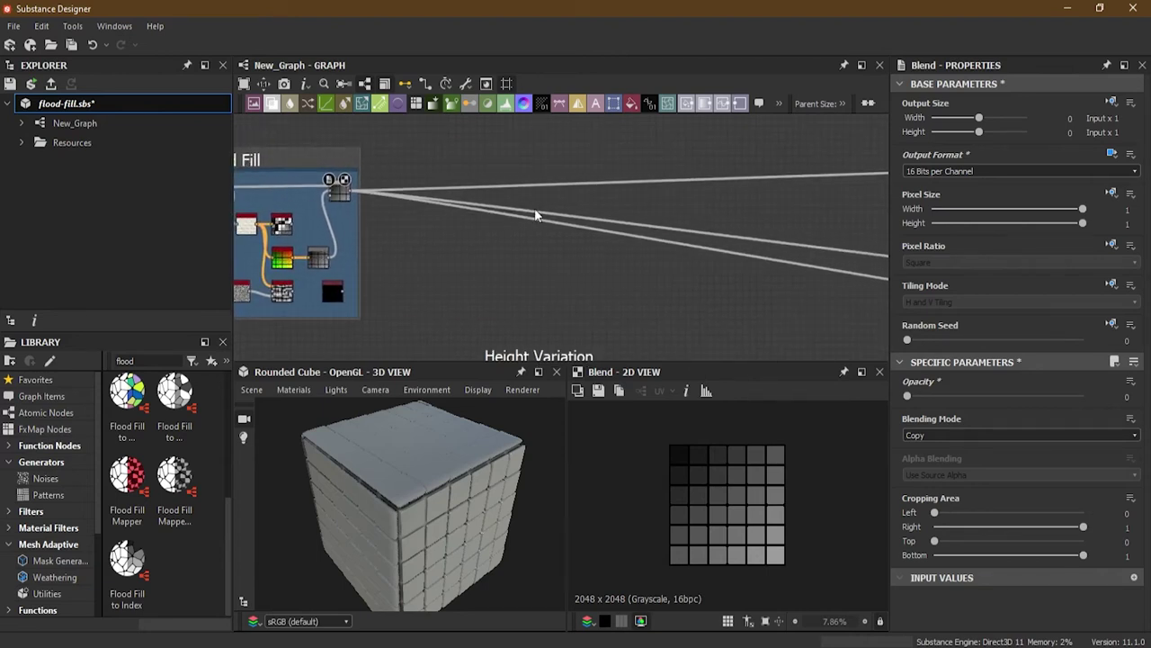
Move the Height Variation frame up beside the Flood Fill frame
scroll(538, 214, "down", 4)
middle_click_drag(585, 272, 537, 262)
left_click_drag(505, 272, 501, 200)
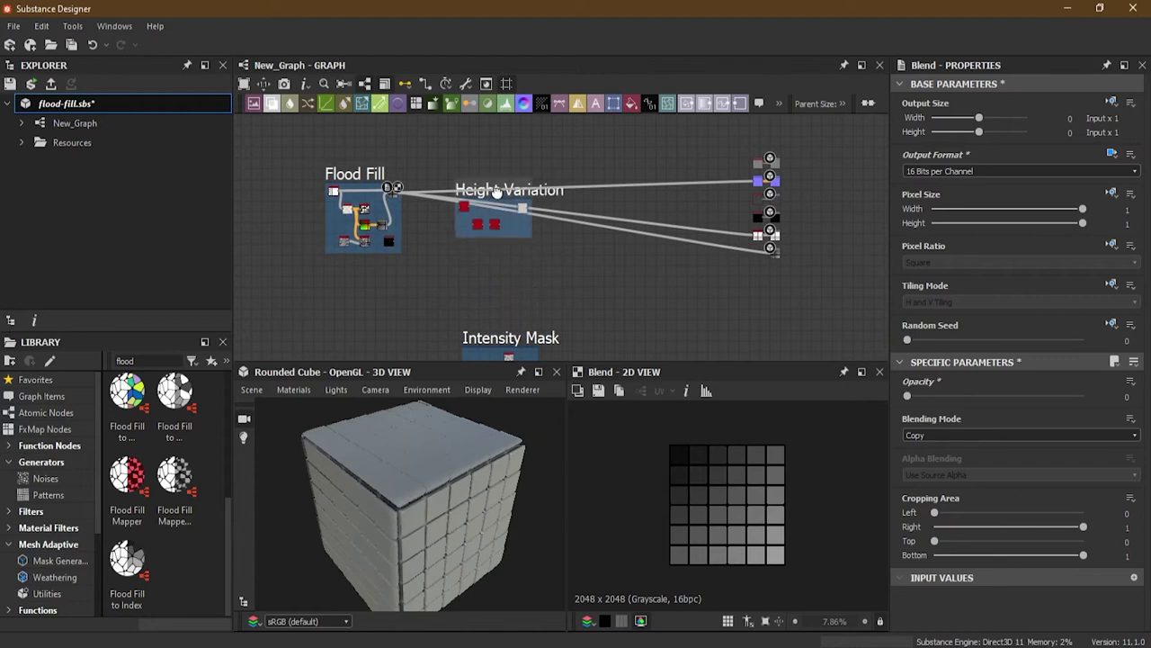
Move the outgoing links from the Flood Fill Blend node to the Blend node in the Height Variation frame
scroll(501, 201, "up", 2)
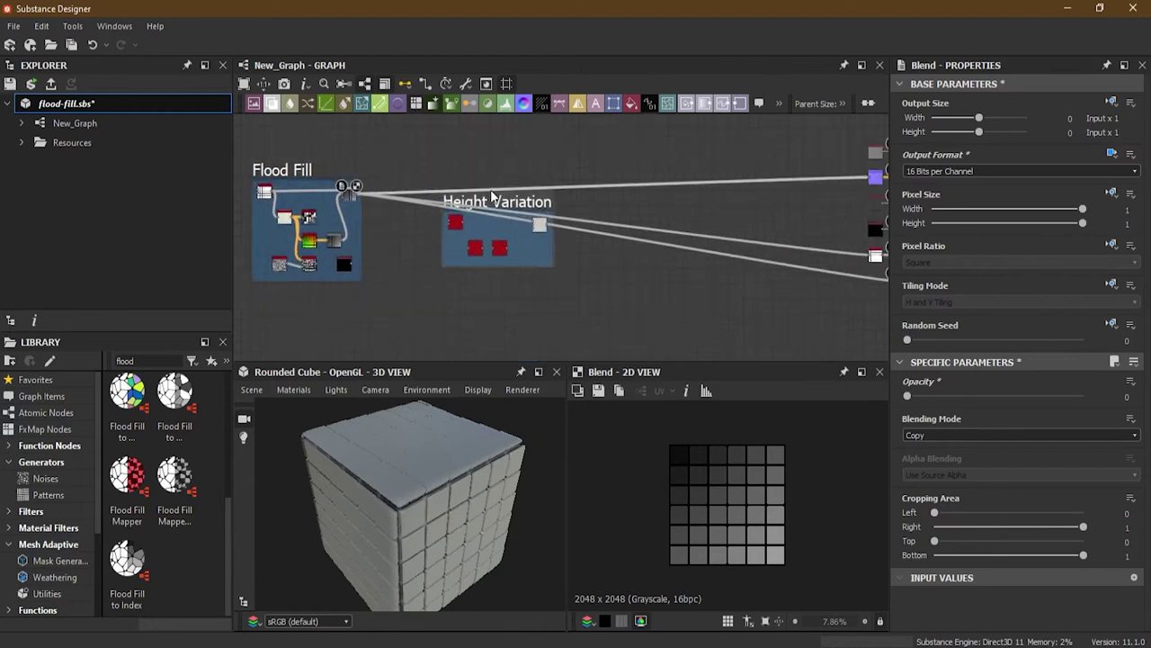
scroll(414, 214, "up", 2)
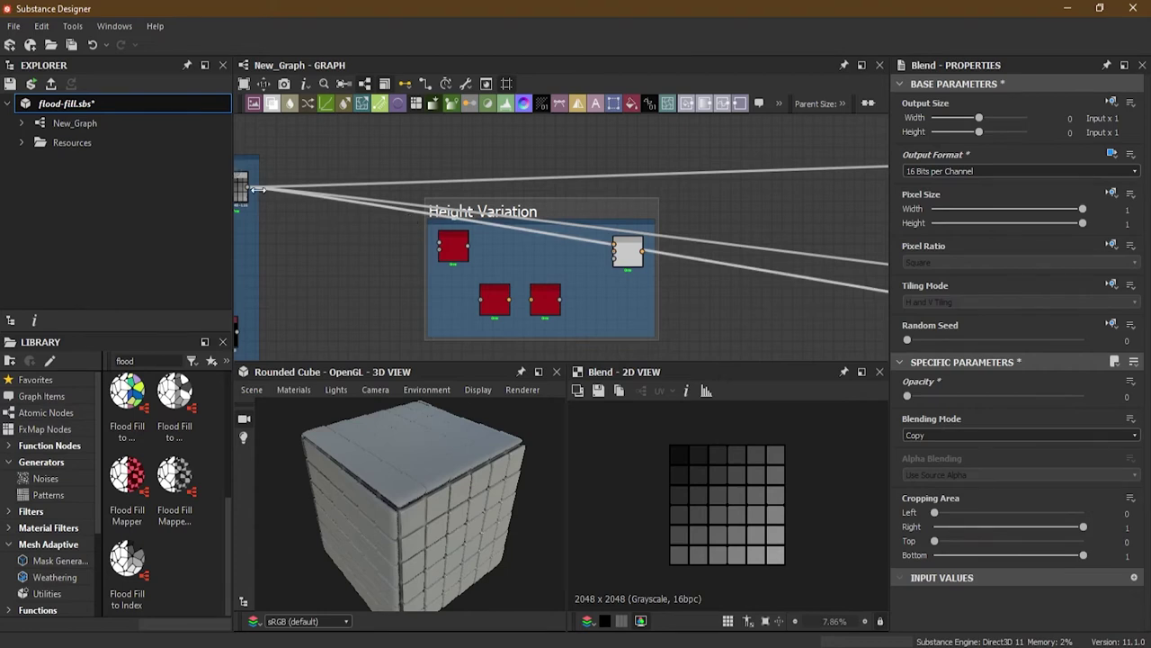
left_click_drag(247, 187, 642, 252, "shift")
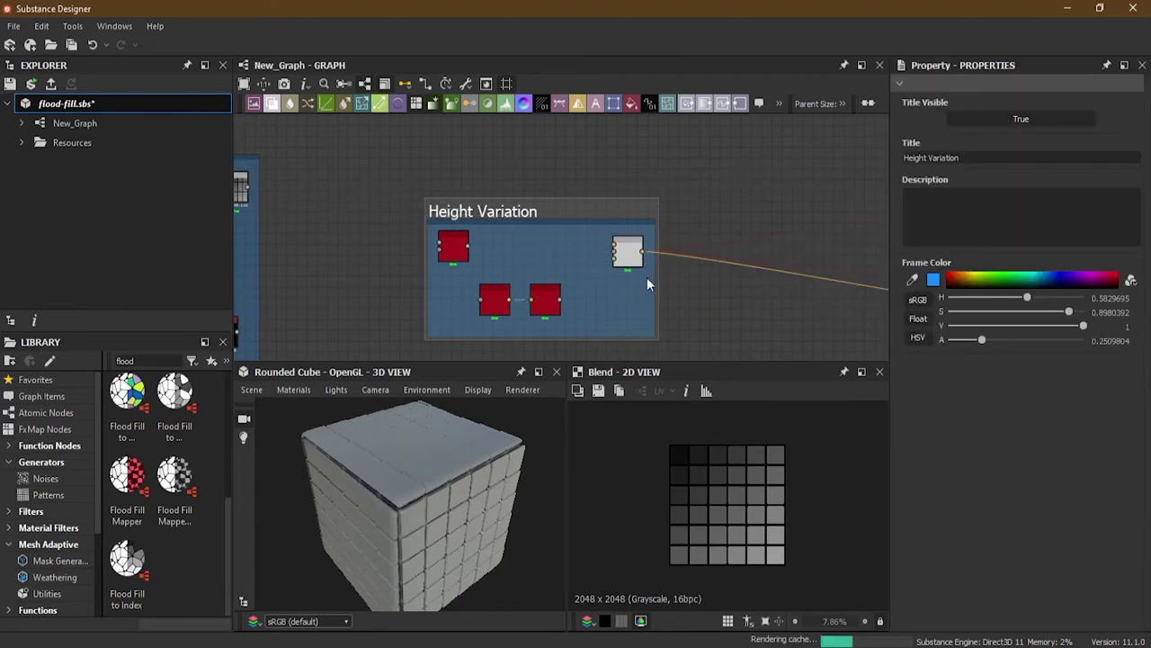
Preview the Height Variation frame's Blend node and its Tile Generator in the 2D view
double_click(626, 252)
scroll(495, 298, "up", 2)
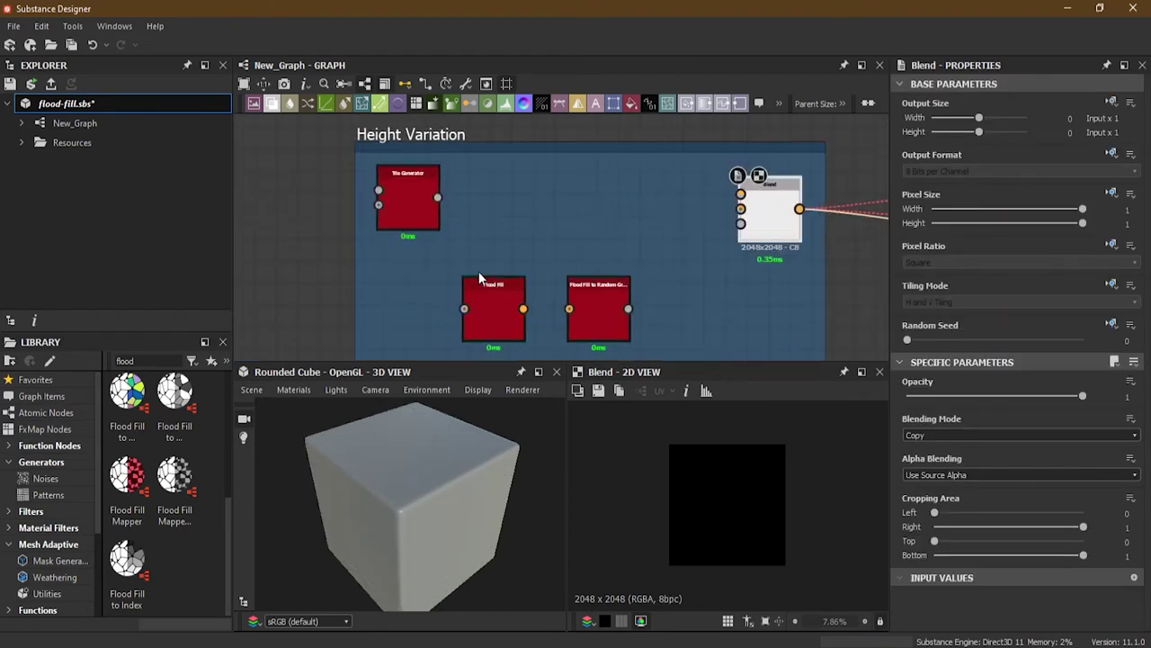
double_click(405, 205)
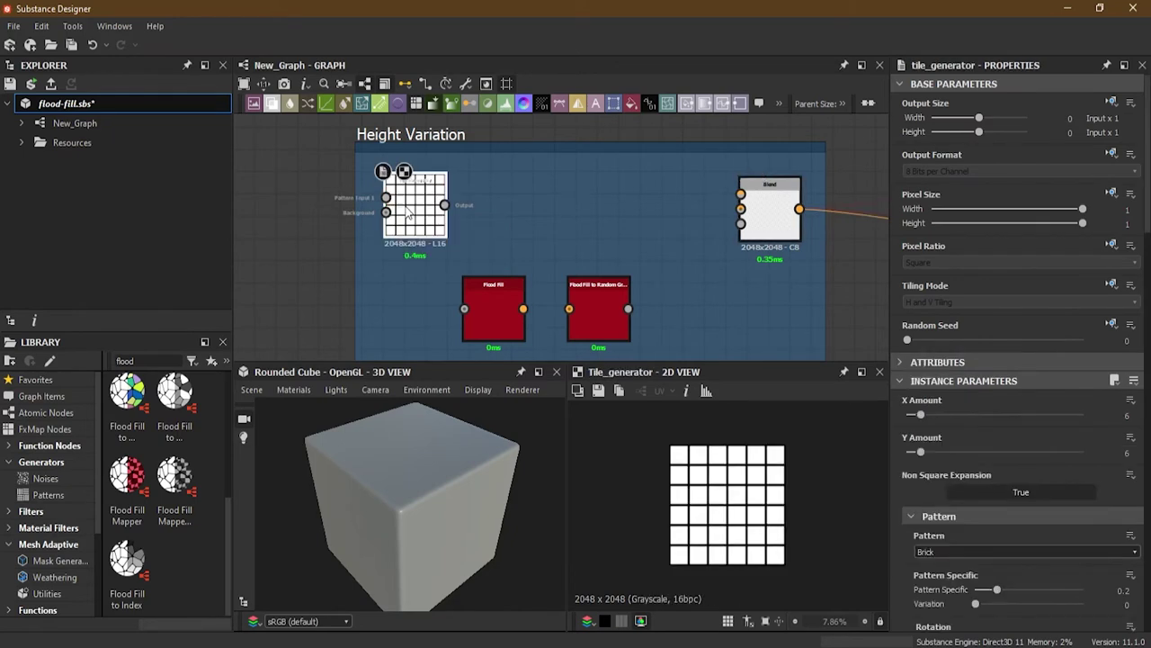
Connect the Height Variation frame's Tile Generator output to the Flood Fill node's Mask input and preview the Flood Fill node
scroll(415, 262, "up", 1)
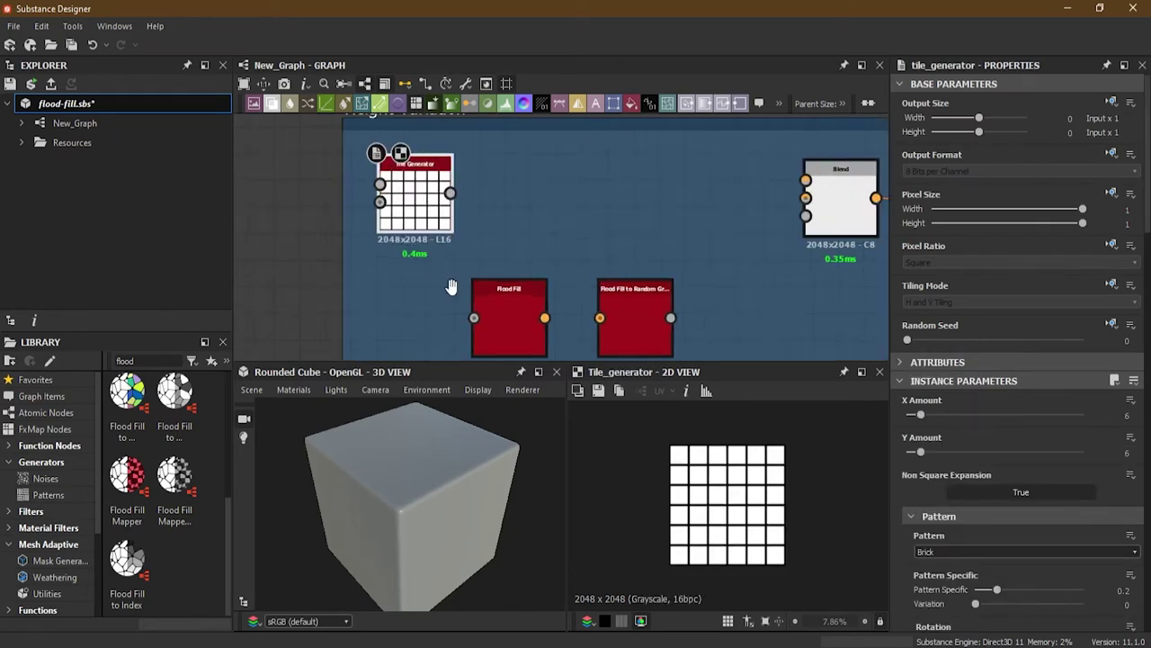
middle_click_drag(453, 288, 411, 257)
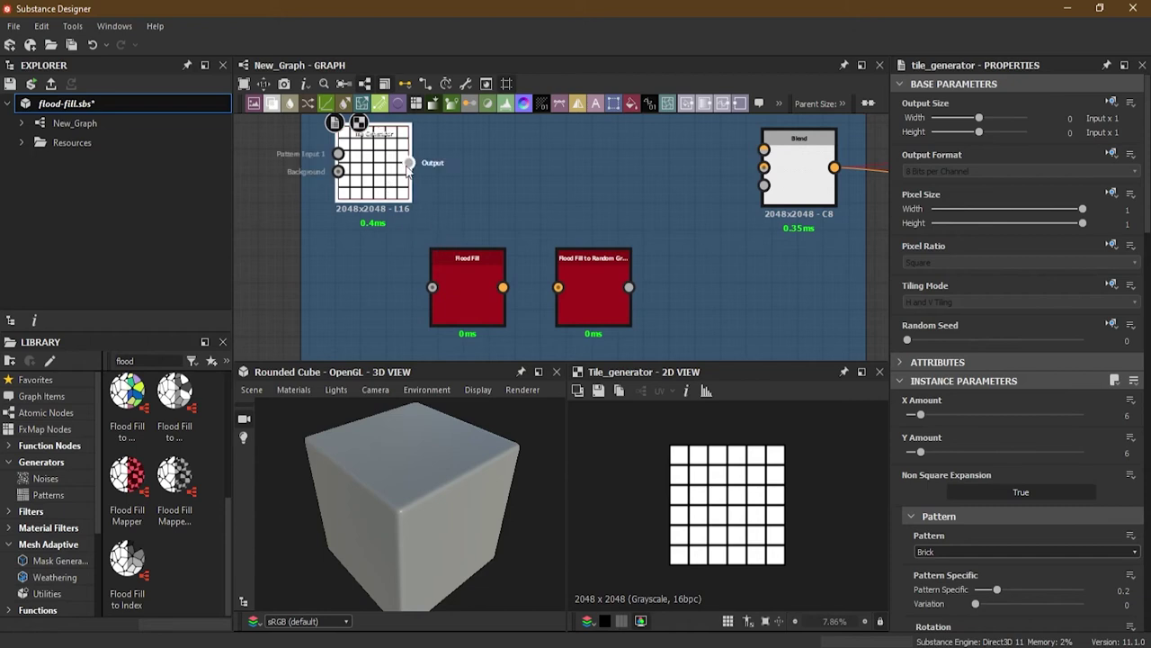
left_click_drag(410, 189, 432, 286)
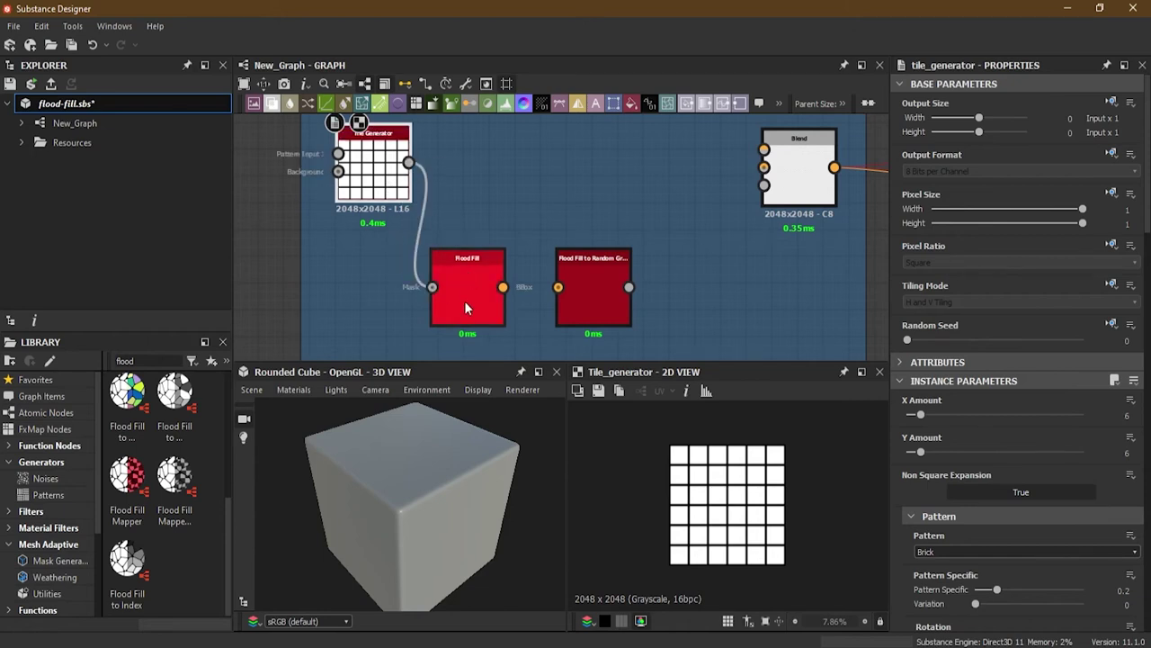
double_click(474, 275)
Preview the Flood Fill to Random Grayscale node in the Height Variation frame and feed the Flood Fill output into it
scroll(528, 314, "up", 1)
middle_click_drag(530, 309, 464, 281)
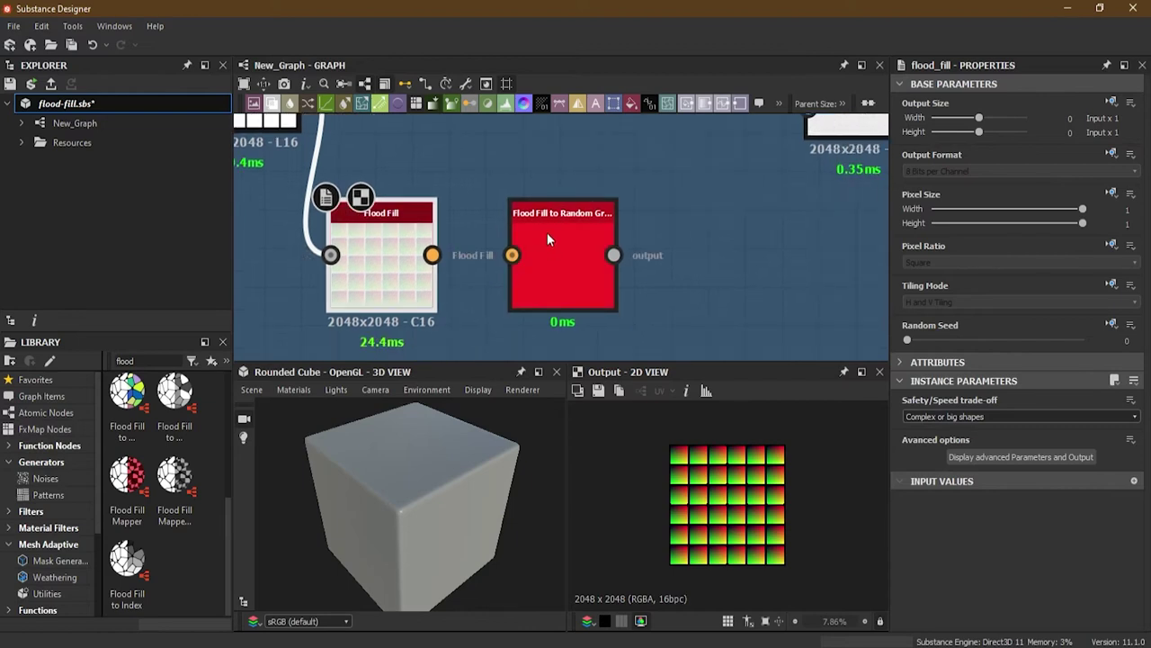
double_click(578, 228)
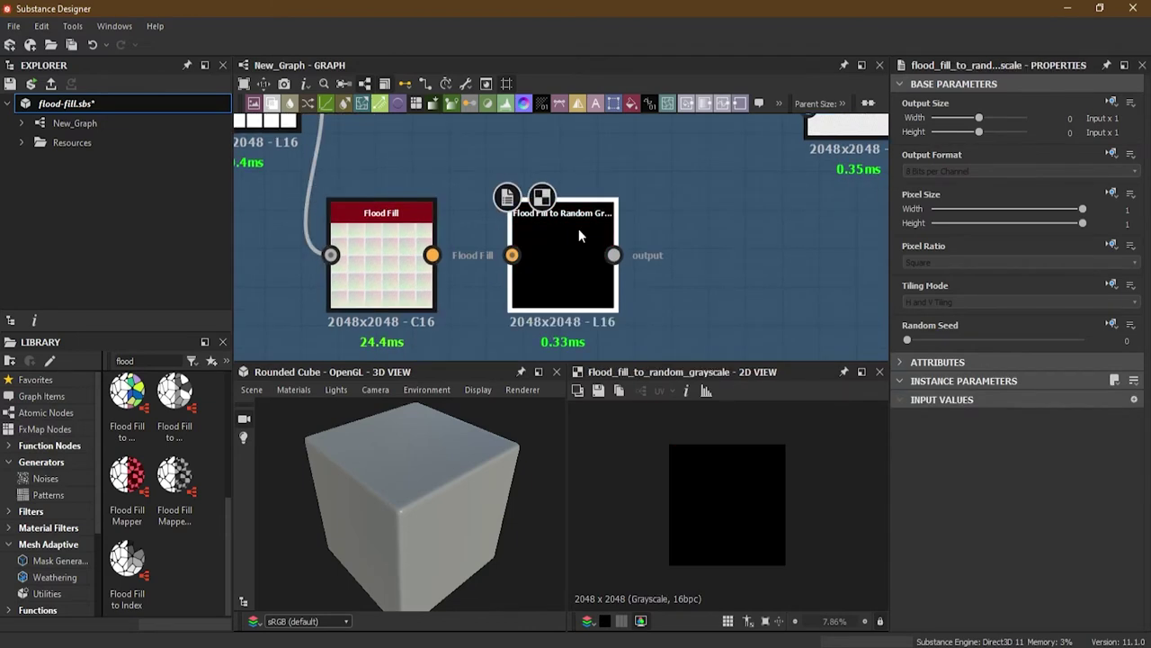
left_click_drag(432, 256, 512, 255)
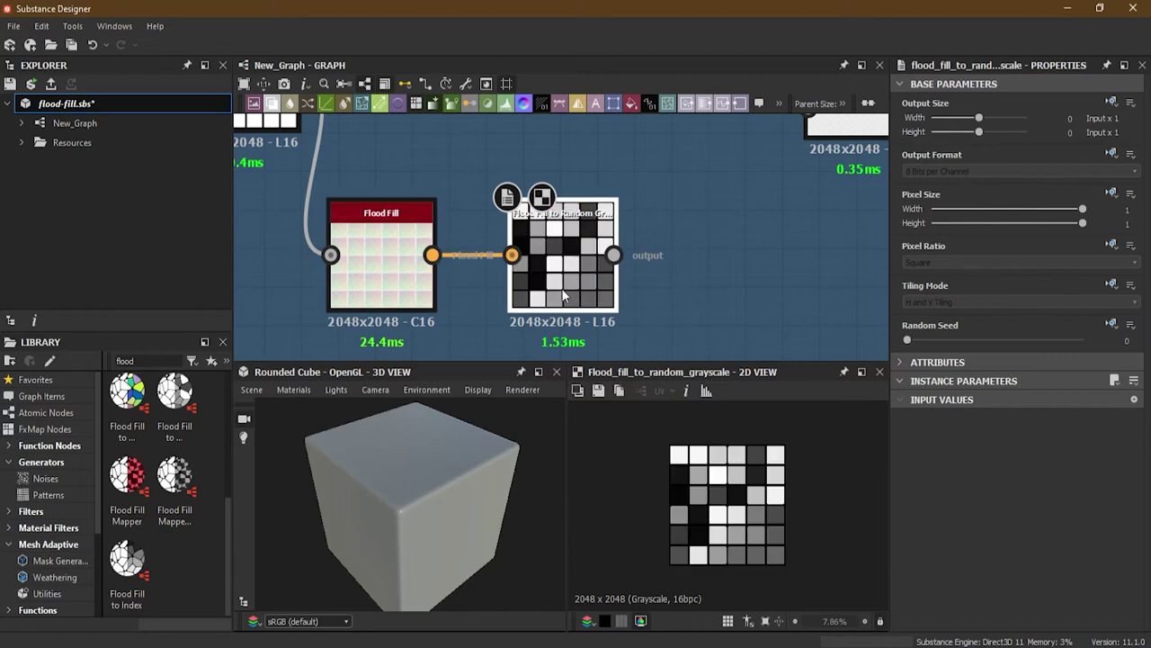
Connect the Flood Fill to Random Grayscale output to the Blend node's Background input and preview the Blend node
middle_click_drag(643, 251, 495, 334)
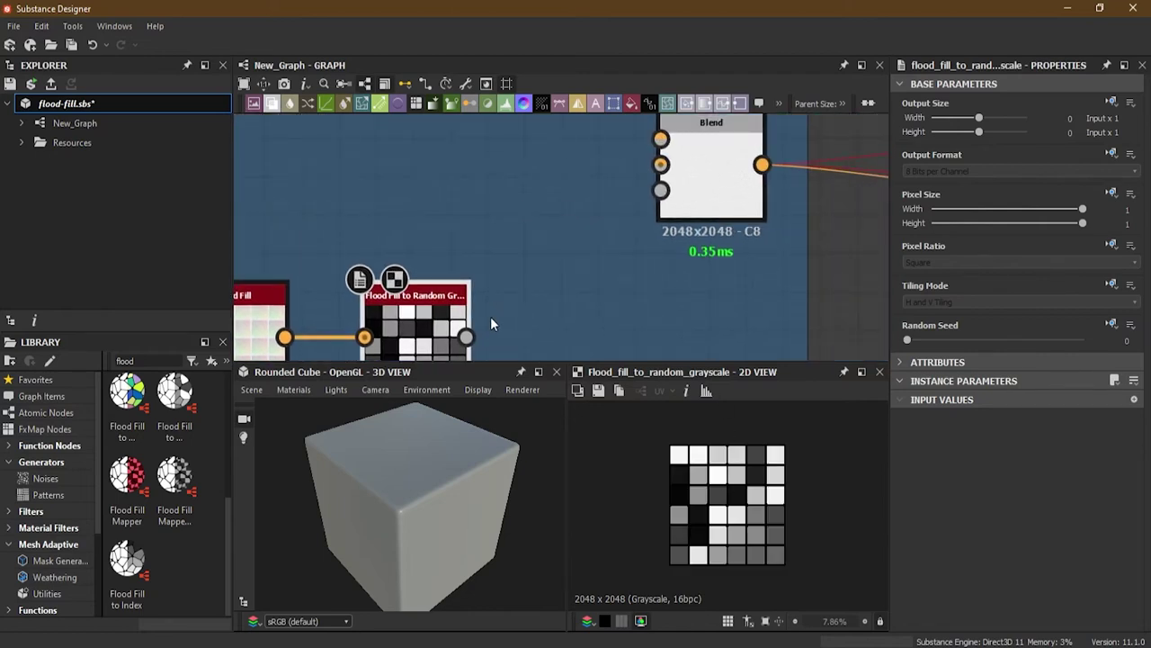
left_click_drag(466, 337, 660, 165)
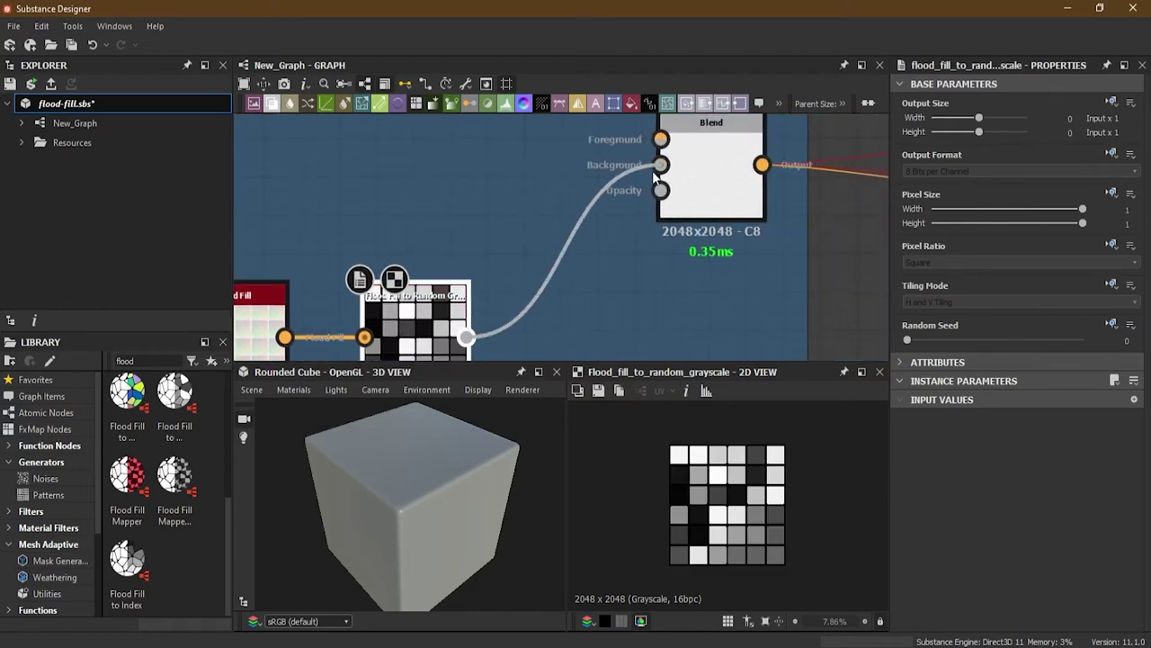
left_click(705, 175)
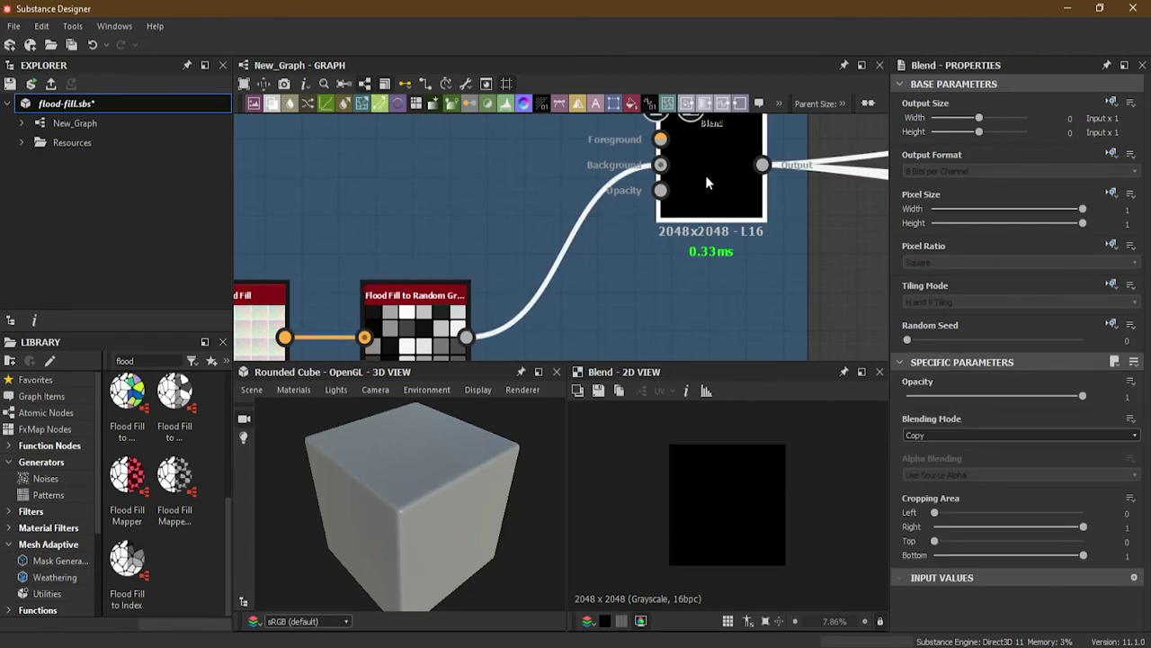
Connect the Tile Generator output to the Foreground input of the Height Variation frame's Blend node
middle_click_drag(718, 209, 782, 193)
scroll(504, 188, "down", 3)
left_click_drag(331, 173, 627, 165)
scroll(640, 185, "up", 3)
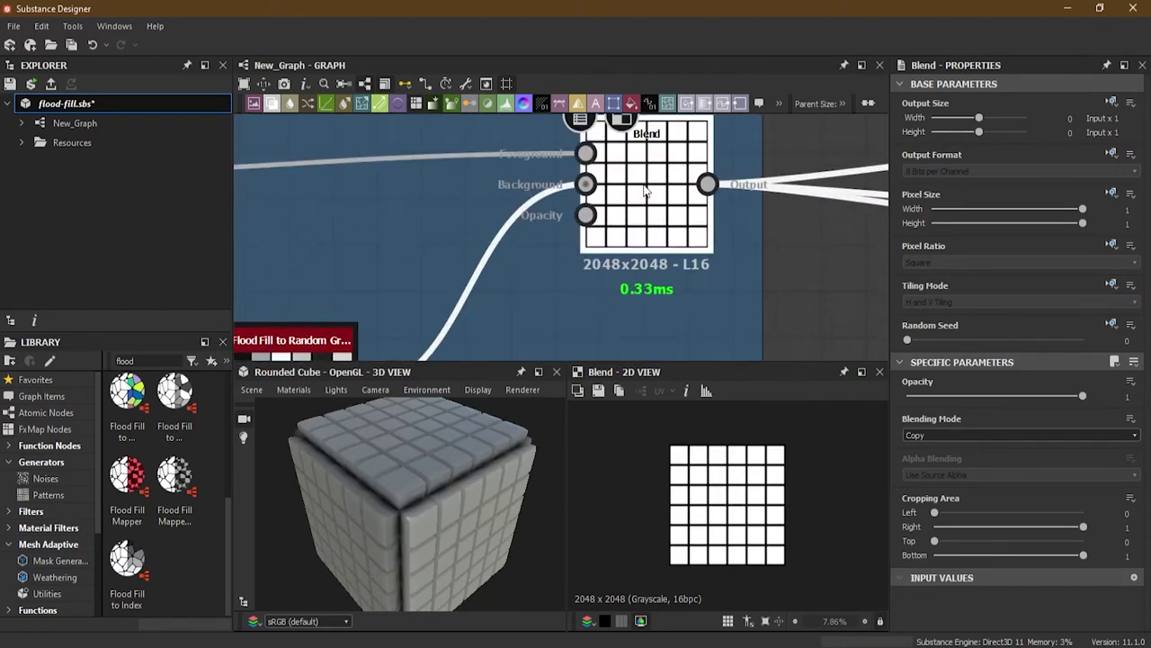
Lower the Height Variation Blend node's opacity to 0.05, checking the tile heights on the 3D cube
left_click_drag(1082, 396, 938, 417)
mouse_move(464, 503)
left_mouse_down()
mouse_move(440, 443)
mouse_move(528, 489)
mouse_move(548, 570)
mouse_move(313, 383)
mouse_move(437, 428)
mouse_move(425, 533)
mouse_move(467, 484)
left_mouse_up()
scroll(446, 498, "up", 3)
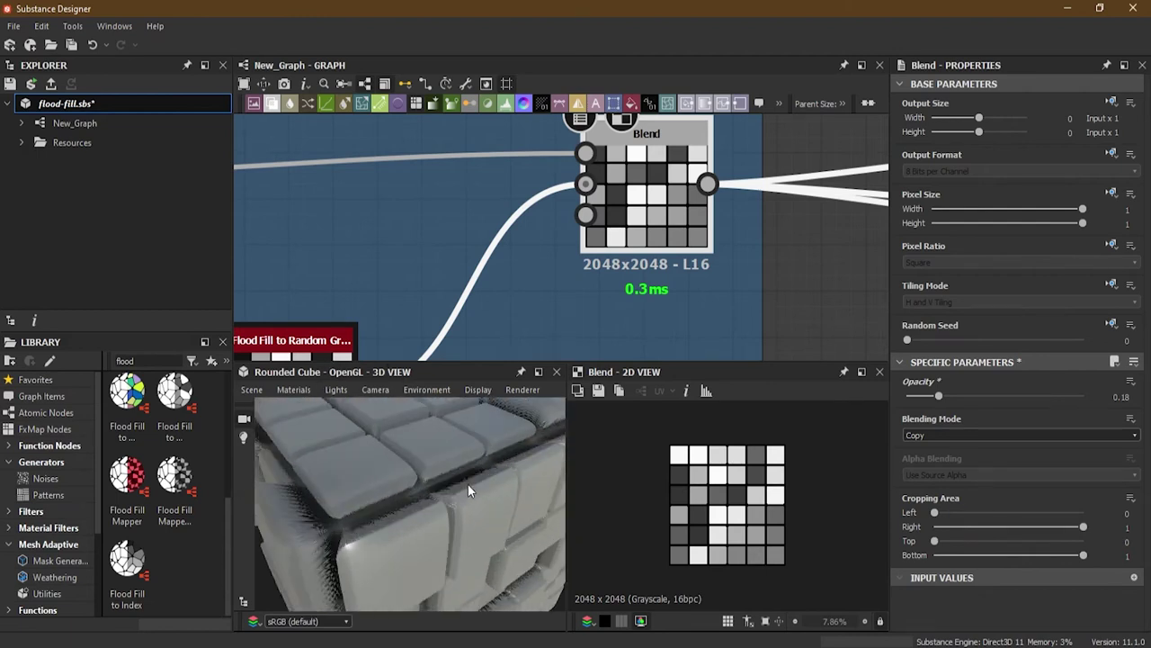
left_click_drag(938, 400, 918, 407)
scroll(447, 504, "down", 5)
mouse_move(452, 498)
left_mouse_down()
mouse_move(422, 455)
mouse_move(317, 432)
mouse_move(464, 497)
left_mouse_up()
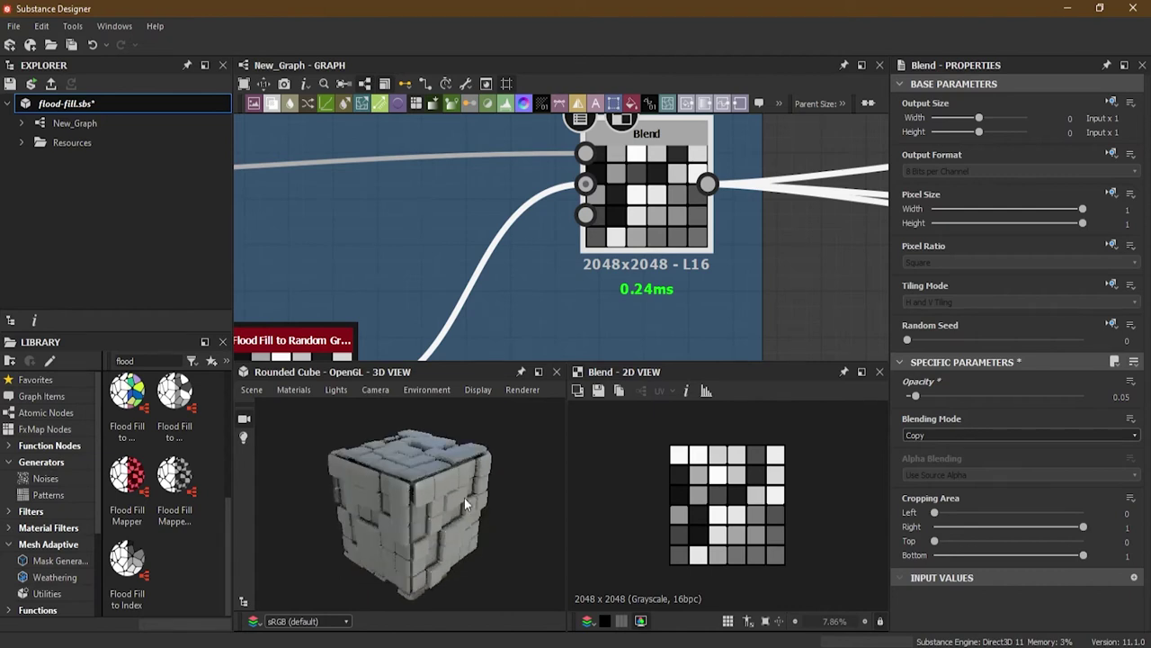
Move the Height Variation frame directly below the Flood Fill frame
scroll(421, 299, "down", 8)
middle_click_drag(428, 317, 617, 242)
left_click_drag(597, 192, 408, 295)
middle_click_drag(558, 324, 547, 191)
scroll(547, 190, "up", 2)
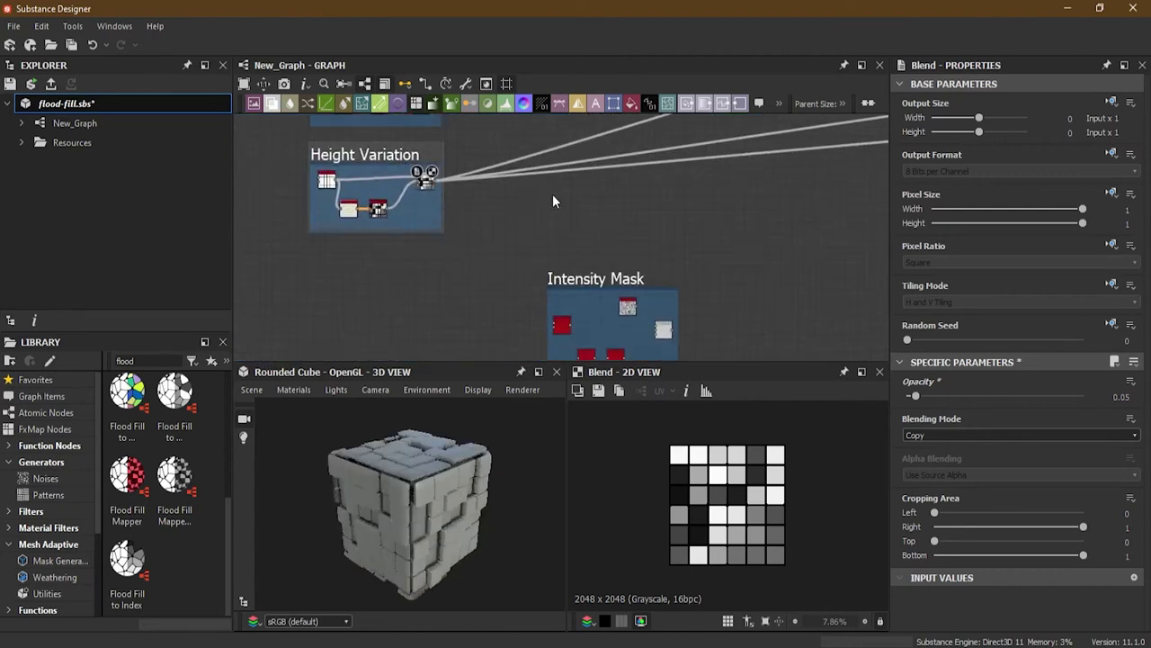
Move the Intensity Mask frame up beside the Flood Fill frame
scroll(549, 193, "down", 5)
scroll(676, 234, "up", 2)
left_click_drag(566, 243, 565, 152)
middle_click_drag(566, 152, 567, 298)
left_click_drag(549, 282, 549, 231)
scroll(466, 338, "up", 5)
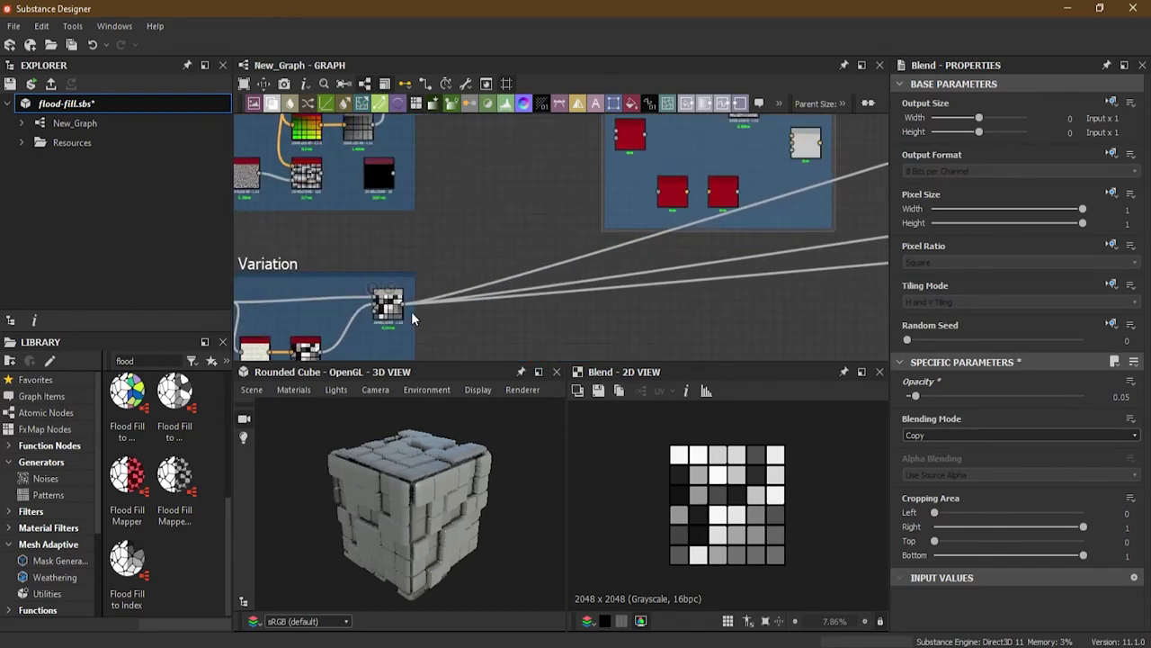
Move the outgoing links from the Height Variation Blend node to the Blend node in the Intensity Mask frame
left_click_drag(402, 304, 800, 186, "shift")
left_click_drag(812, 144, 815, 148, "shift")
scroll(800, 180, "up", 1)
middle_click_drag(796, 199, 663, 272)
scroll(575, 193, "up", 3)
scroll(594, 202, "down", 1)
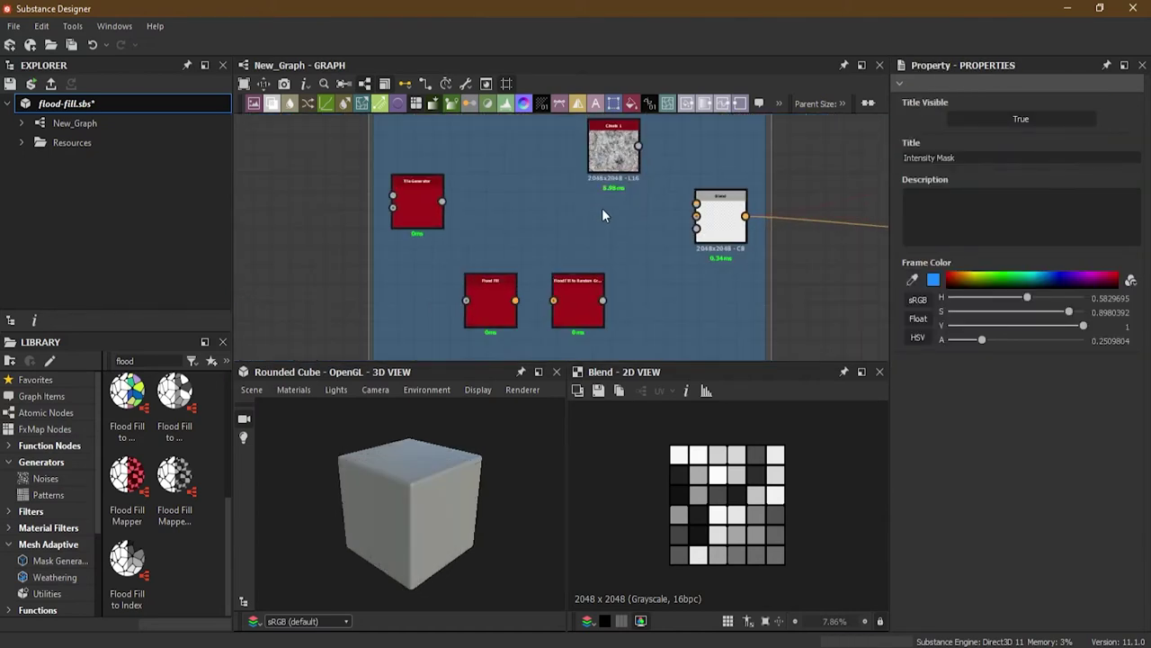
Connect the Intensity Mask frame's Tile Generator to the Flood Fill node's Mask input, previewing both nodes
double_click(436, 205)
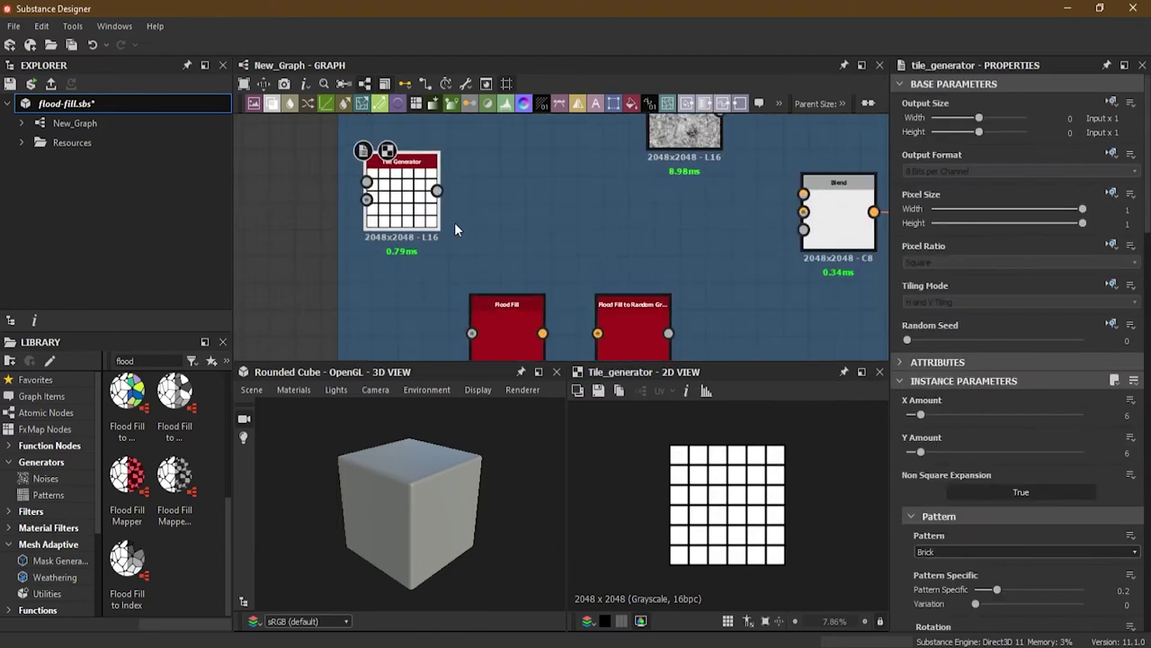
middle_click_drag(567, 246, 501, 210)
left_click_drag(369, 154, 405, 297)
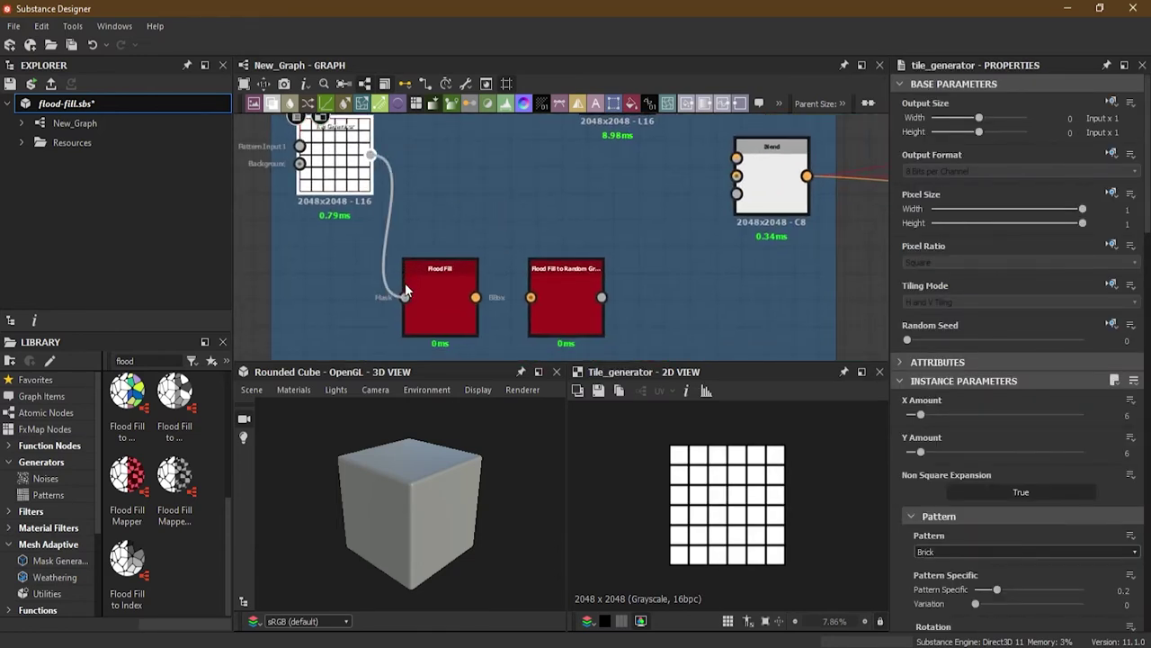
double_click(441, 301)
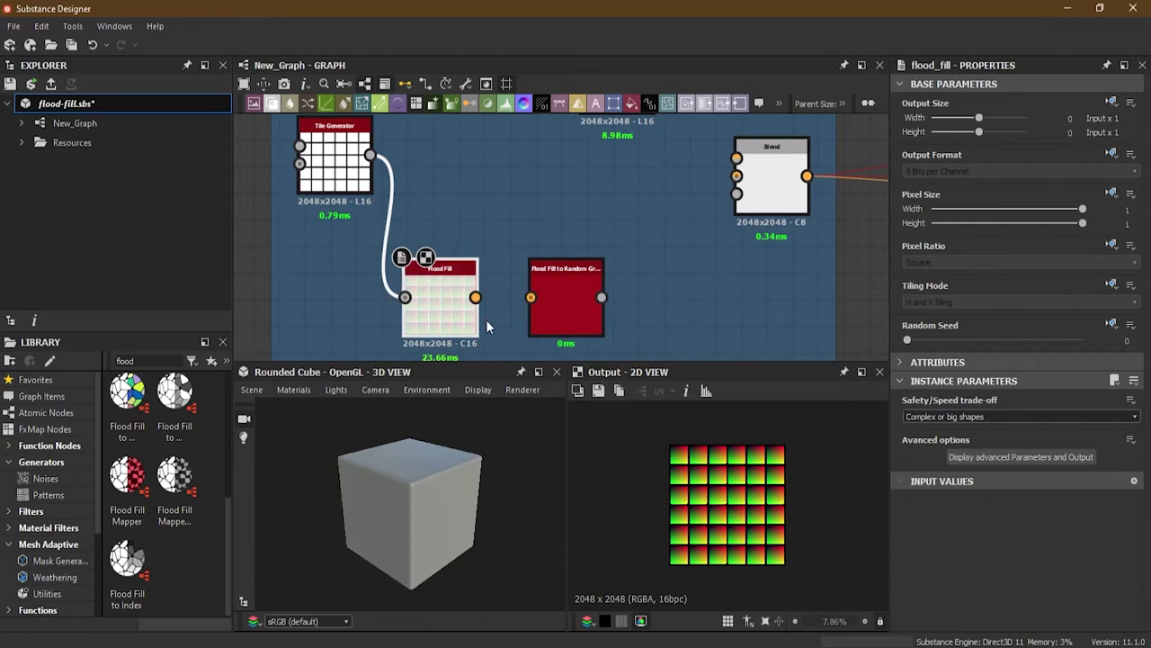
Feed the Intensity Mask frame's Flood Fill output into Flood Fill to Random Grayscale and preview that node
double_click(565, 296)
middle_click_drag(669, 296, 585, 286)
scroll(590, 239, "up", 1)
scroll(640, 334, "down", 2)
scroll(565, 277, "up", 2)
Connect the Flood Fill to Random Grayscale output to the Blend node's Opacity input and preview the Blend node
left_click_drag(520, 306, 682, 180)
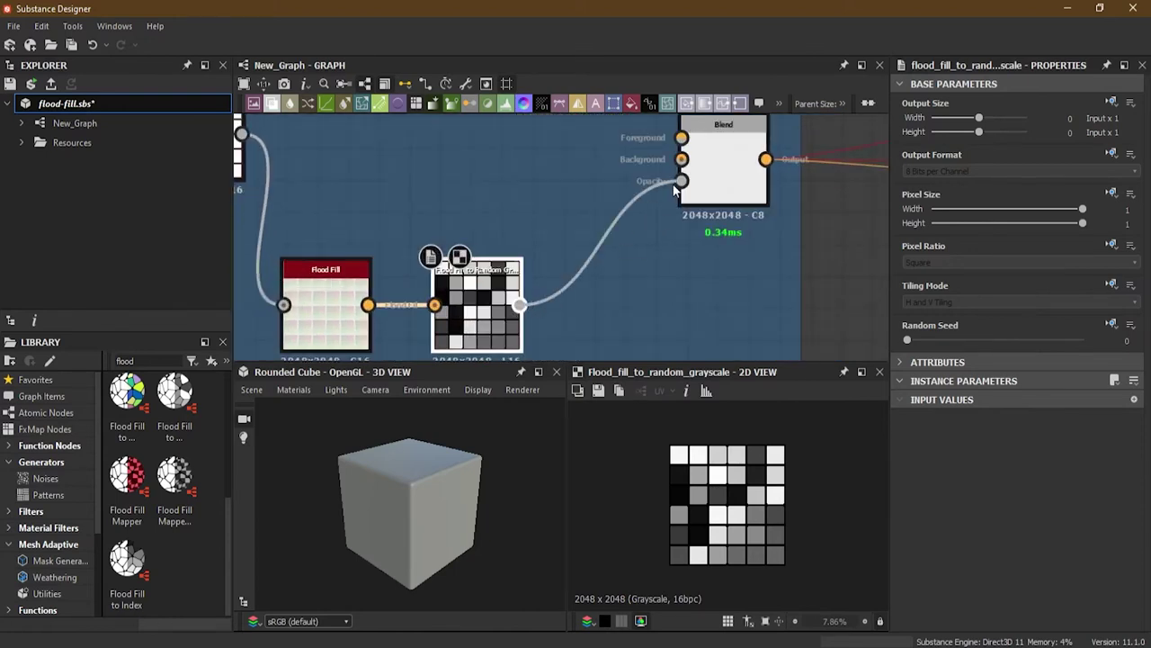
middle_click_drag(723, 177, 743, 261)
left_click(743, 257)
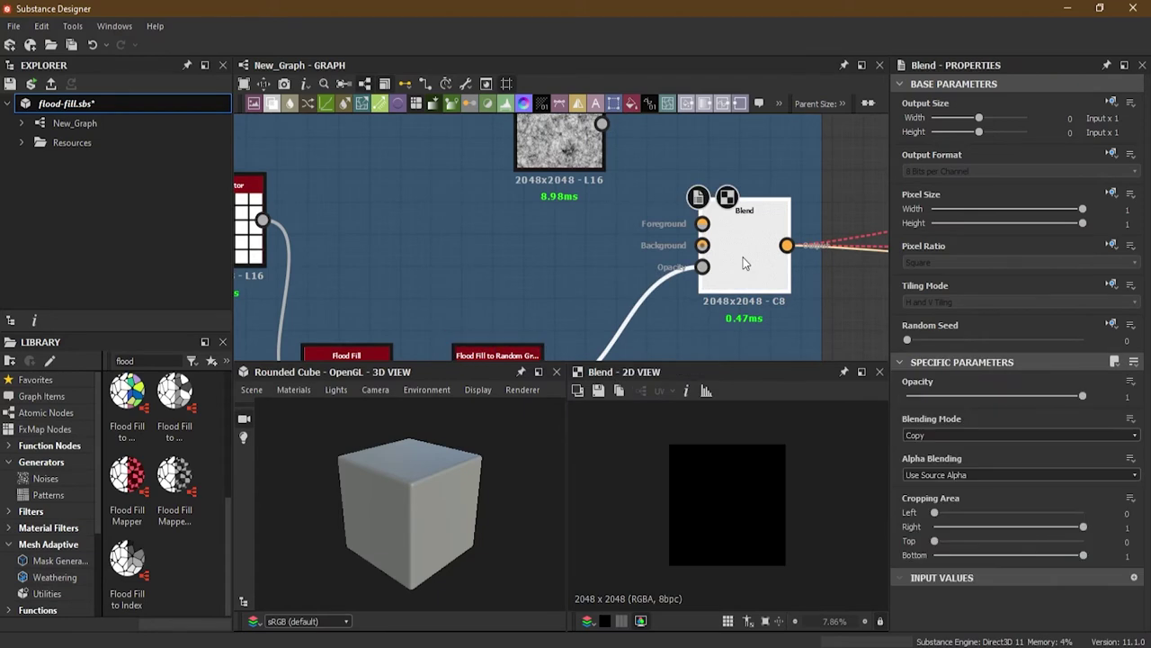
Connect the Tile Generator output to the Foreground input of the Intensity Mask frame's Blend node
middle_click_drag(535, 247, 567, 250)
middle_click_drag(351, 234, 361, 230)
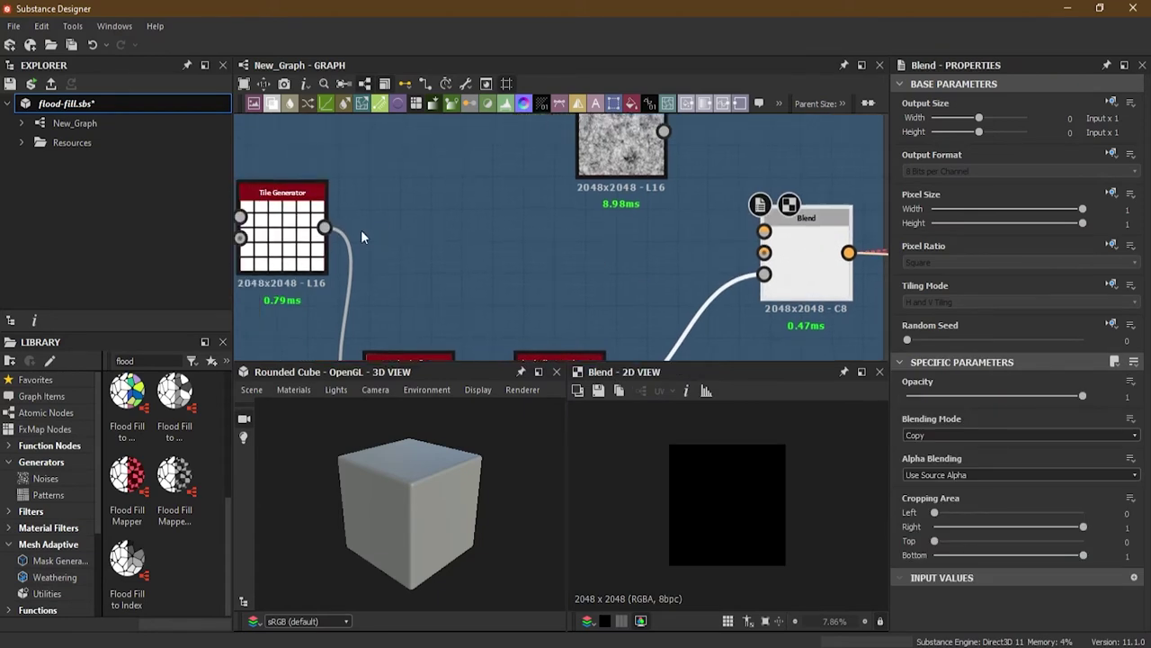
left_click_drag(327, 228, 763, 231)
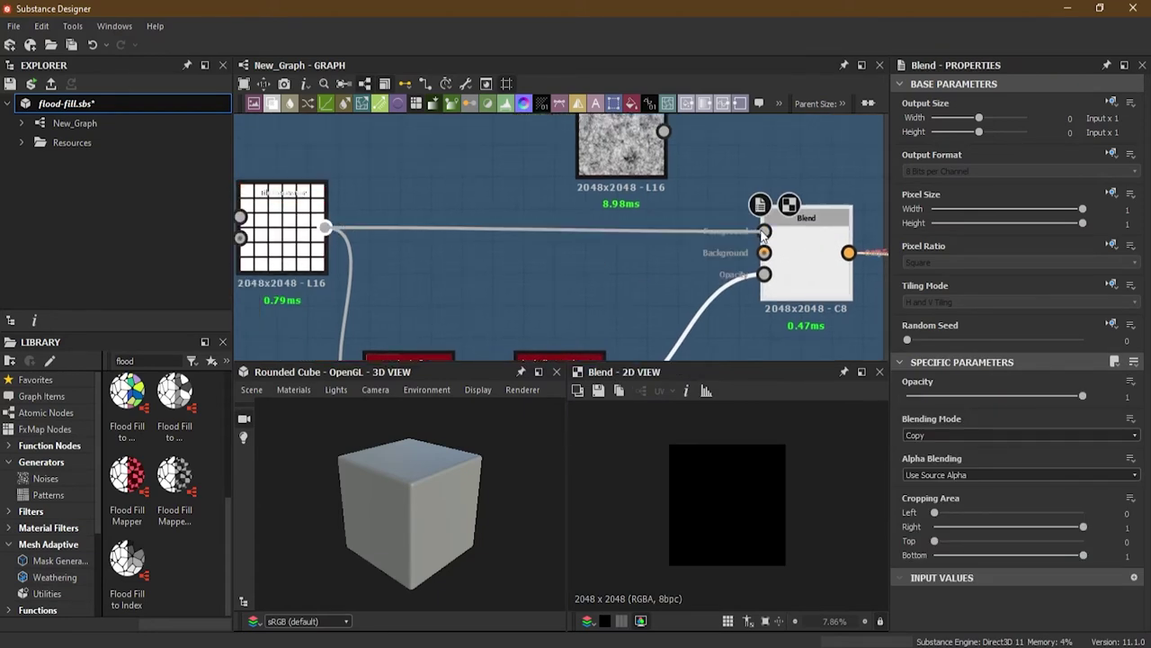
middle_click_drag(818, 256, 682, 269)
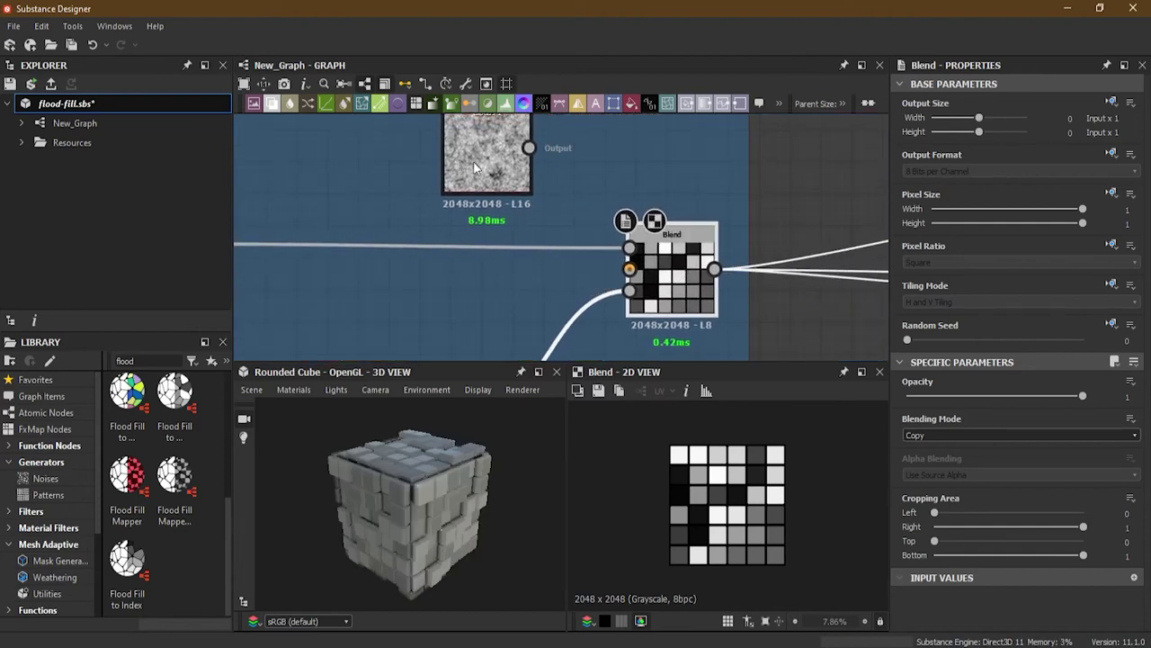
Delete the Tile Generator's link to the Blend node's Foreground input and connect it to the Background input instead
left_click_drag(473, 161, 489, 187)
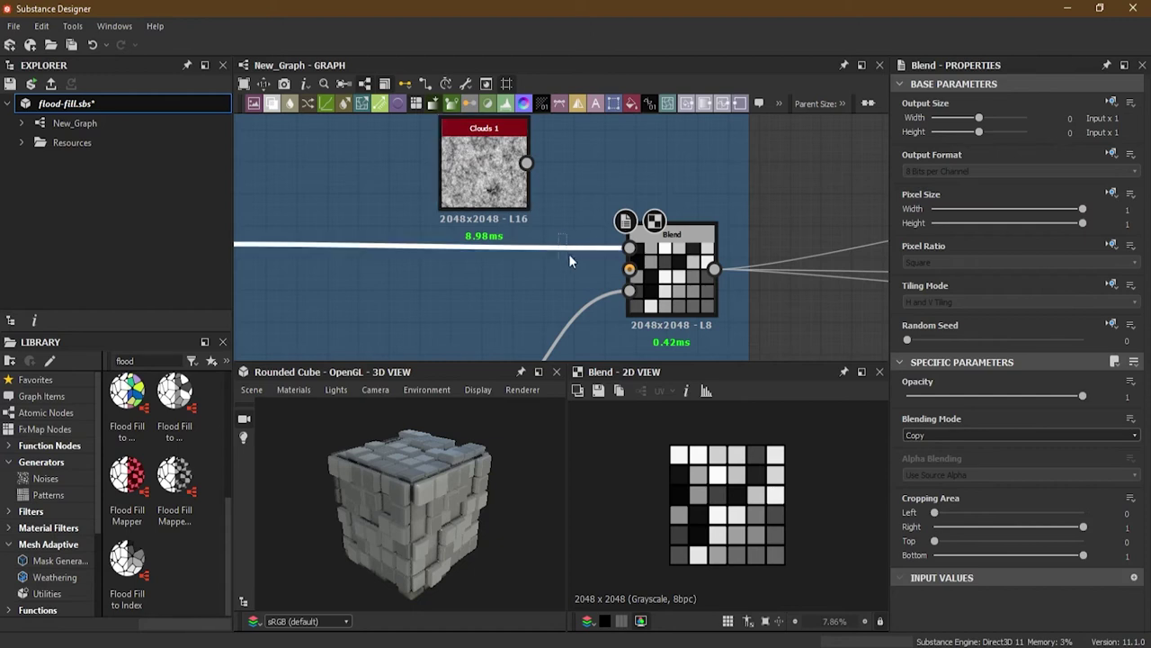
scroll(560, 261, "down", 2)
middle_click_drag(449, 275, 458, 278)
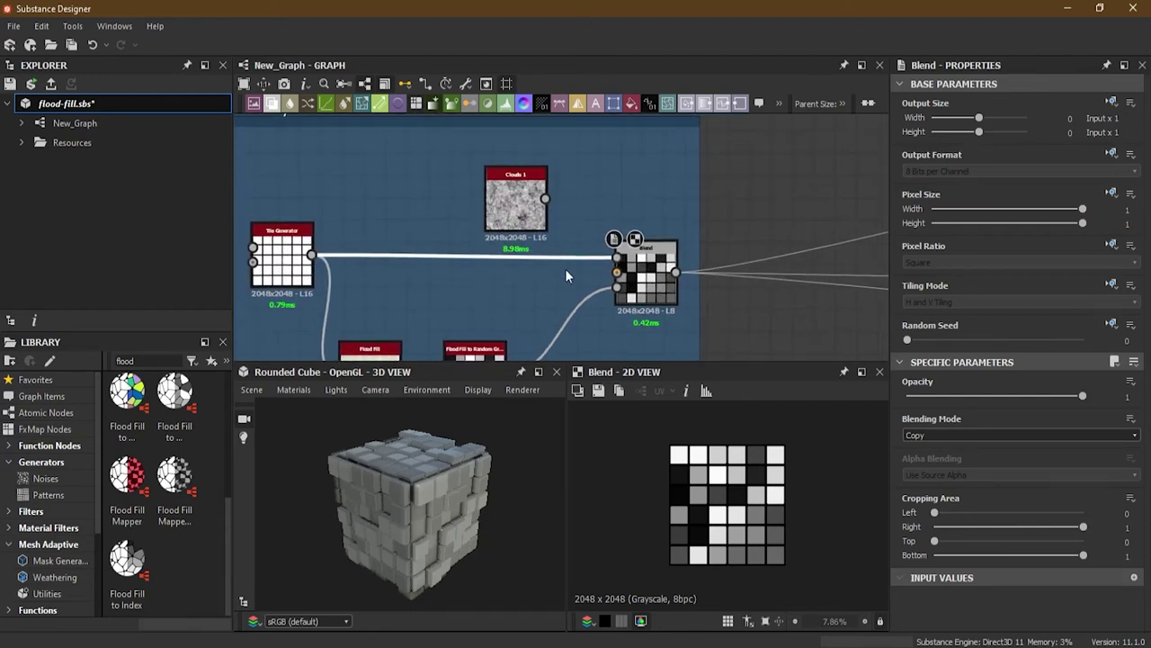
key("Delete")
left_click_drag(312, 255, 616, 273)
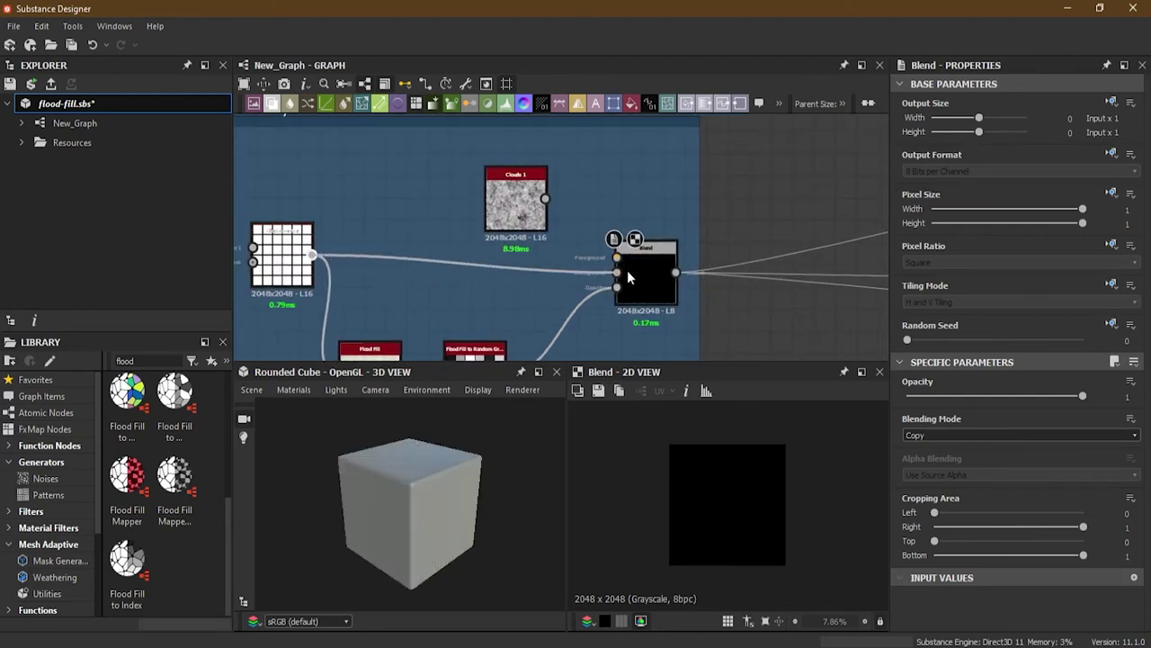
scroll(627, 276, "up", 2)
scroll(509, 190, "up", 1)
scroll(508, 189, "up", 1)
scroll(511, 188, "down", 2)
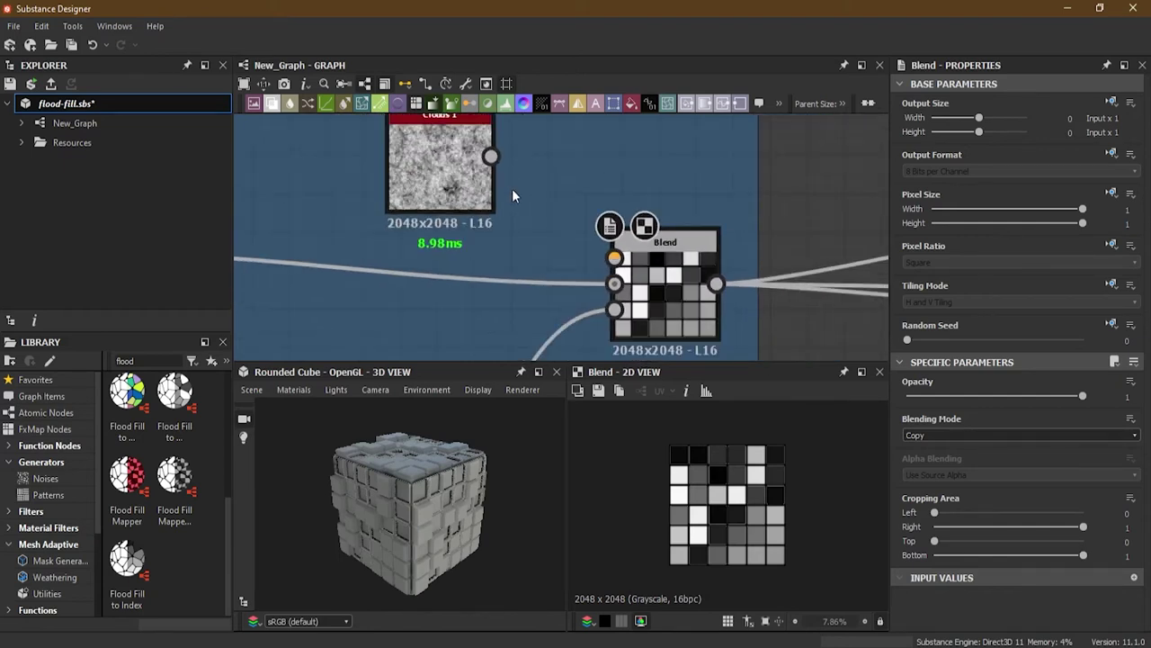
Connect the Clouds 1 output to the Blend node's Foreground input and inspect the cube's surface up close
middle_click_drag(512, 188, 512, 216)
left_click_drag(490, 184, 609, 284)
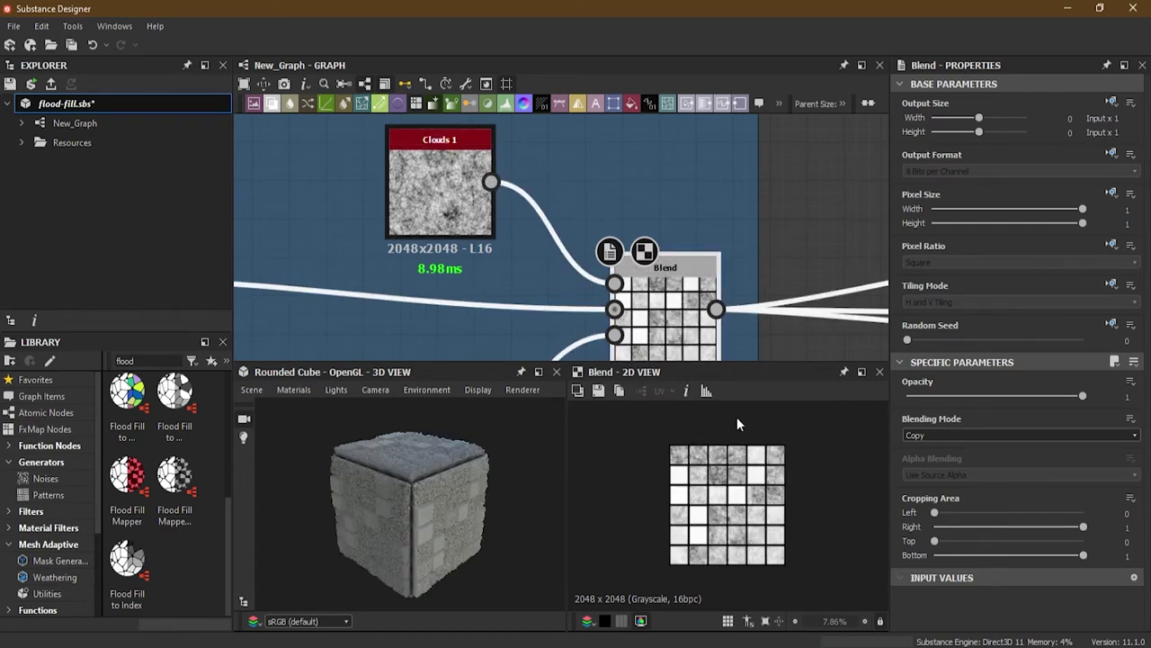
scroll(431, 455, "up", 5)
left_click_drag(433, 453, 379, 476)
scroll(615, 254, "up", 5)
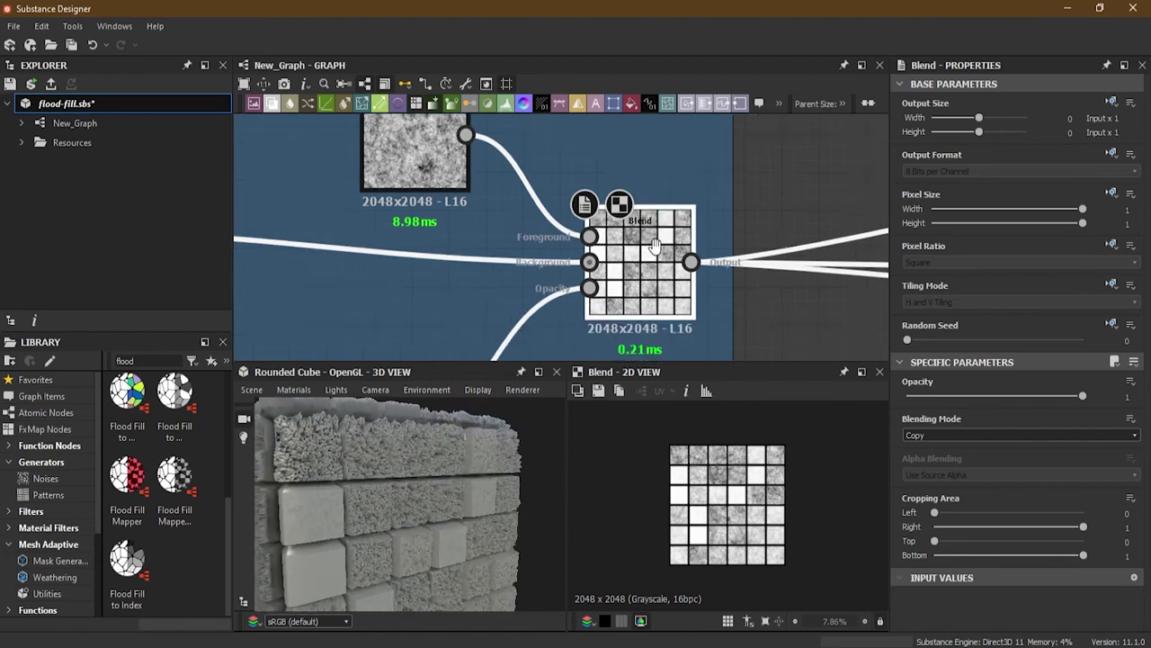
Examine how the random grayscale mask and Clouds 1 noise combine in the Blend node's tile pattern
scroll(615, 255, "up", 2)
scroll(617, 257, "down", 2)
middle_click_drag(570, 319, 779, 131)
middle_click_drag(549, 273, 615, 211)
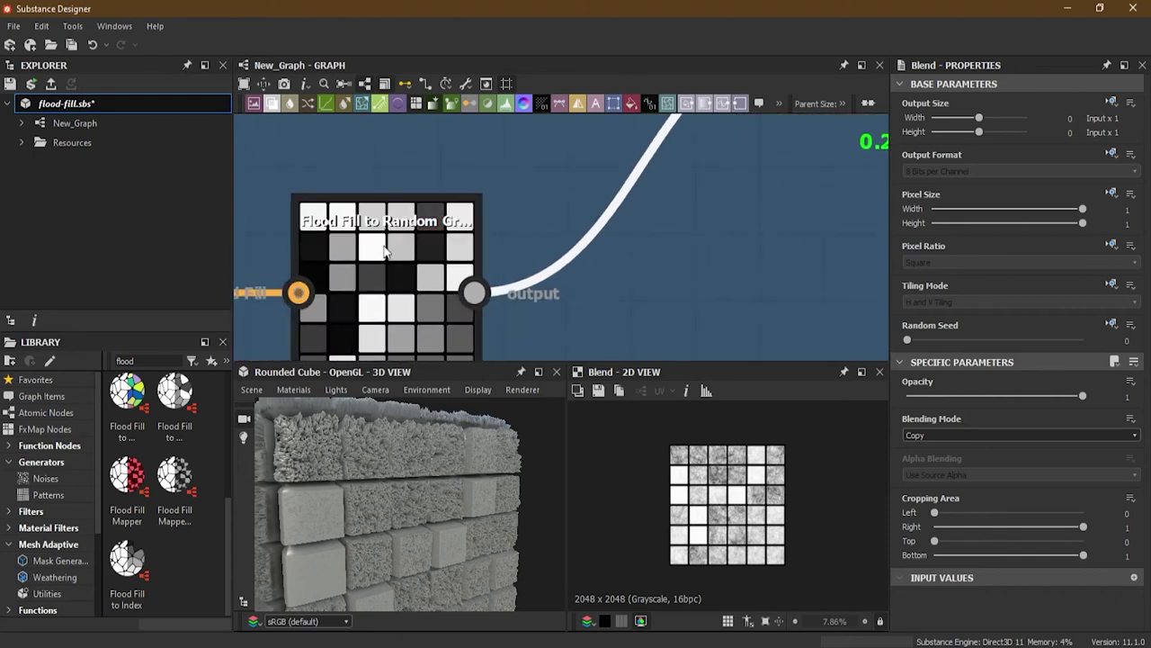
middle_click_drag(514, 180, 497, 331)
scroll(549, 257, "down", 3)
middle_click_drag(590, 225, 547, 354)
middle_click_drag(473, 274, 487, 180)
middle_click_drag(431, 329, 491, 168)
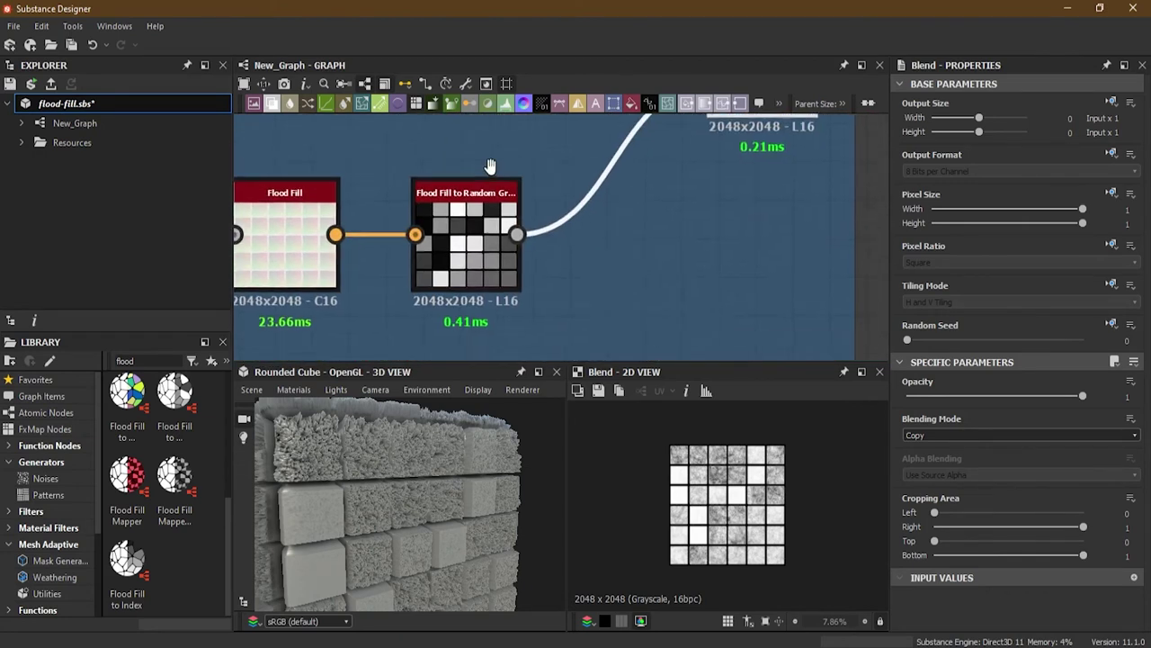
scroll(492, 228, "up", 3)
middle_click_drag(663, 150, 585, 486)
middle_click_drag(641, 240, 641, 344)
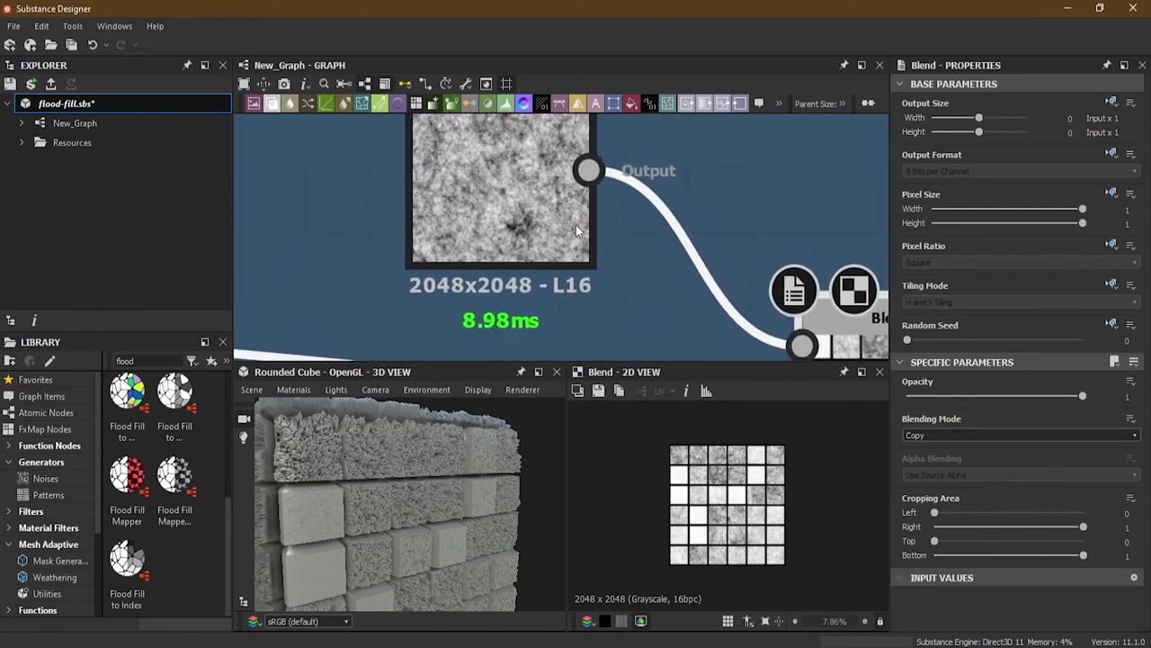
scroll(689, 499, "up", 3)
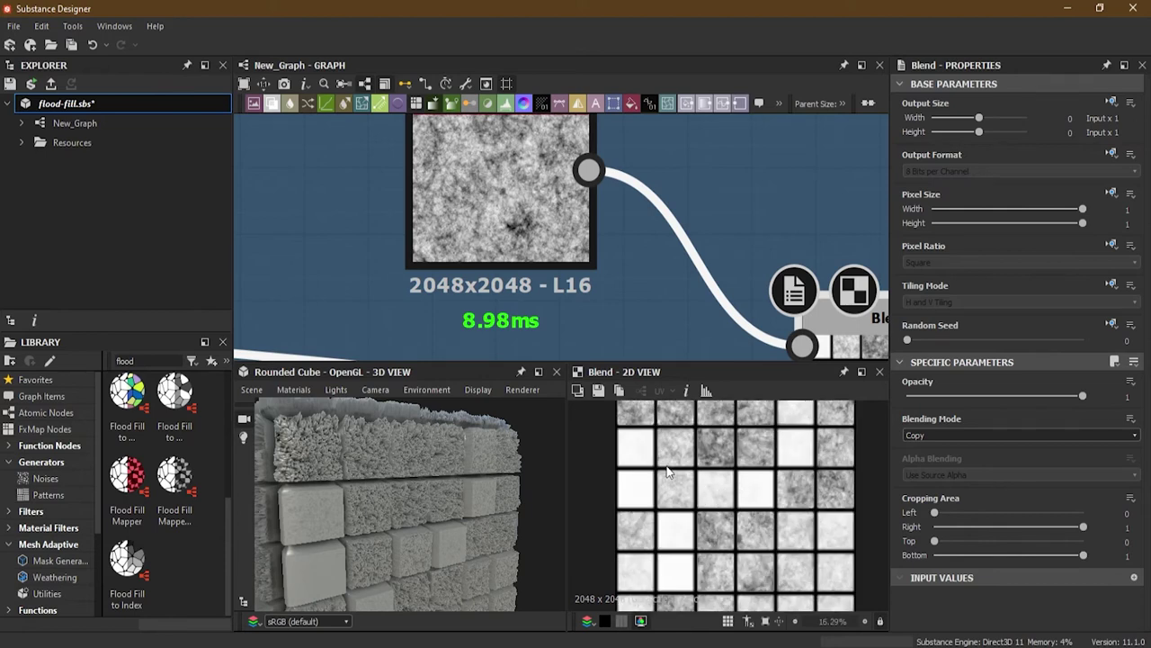
scroll(669, 472, "down", 1)
scroll(546, 279, "down", 2)
middle_click_drag(568, 311, 560, 189)
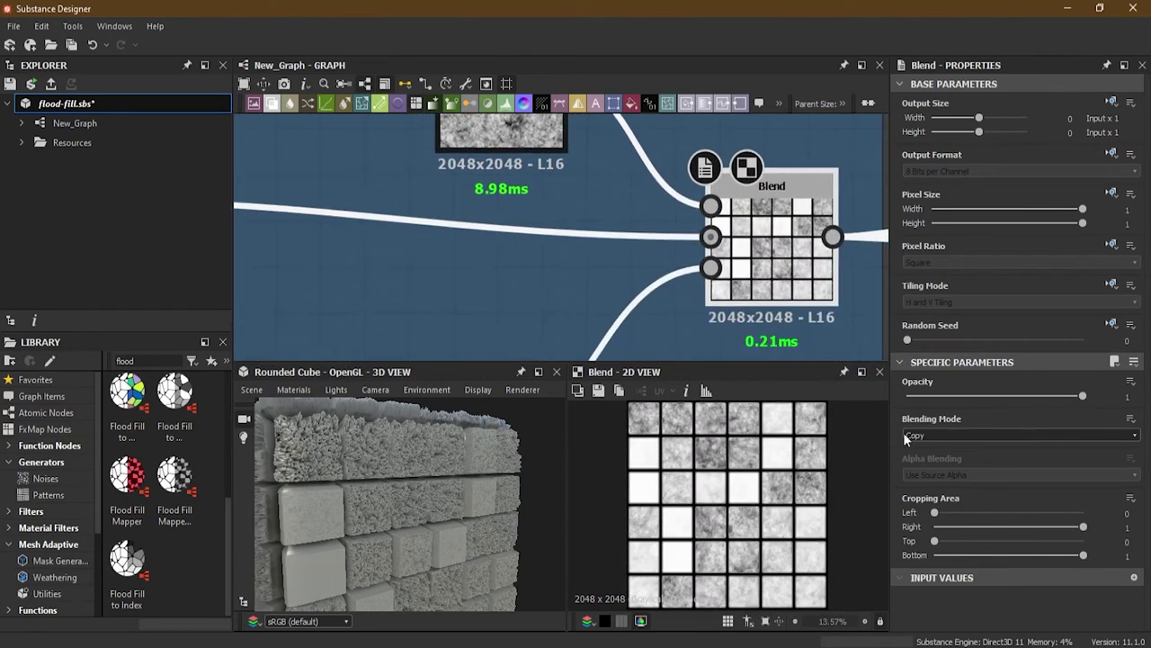
Pin the Blend node's 2D view and open the Flood Fill to Random Grayscale node in a separate 2D view
left_click(845, 372)
scroll(571, 264, "down", 2)
scroll(569, 263, "down", 1)
middle_click_drag(569, 263, 587, 189)
double_click(501, 290)
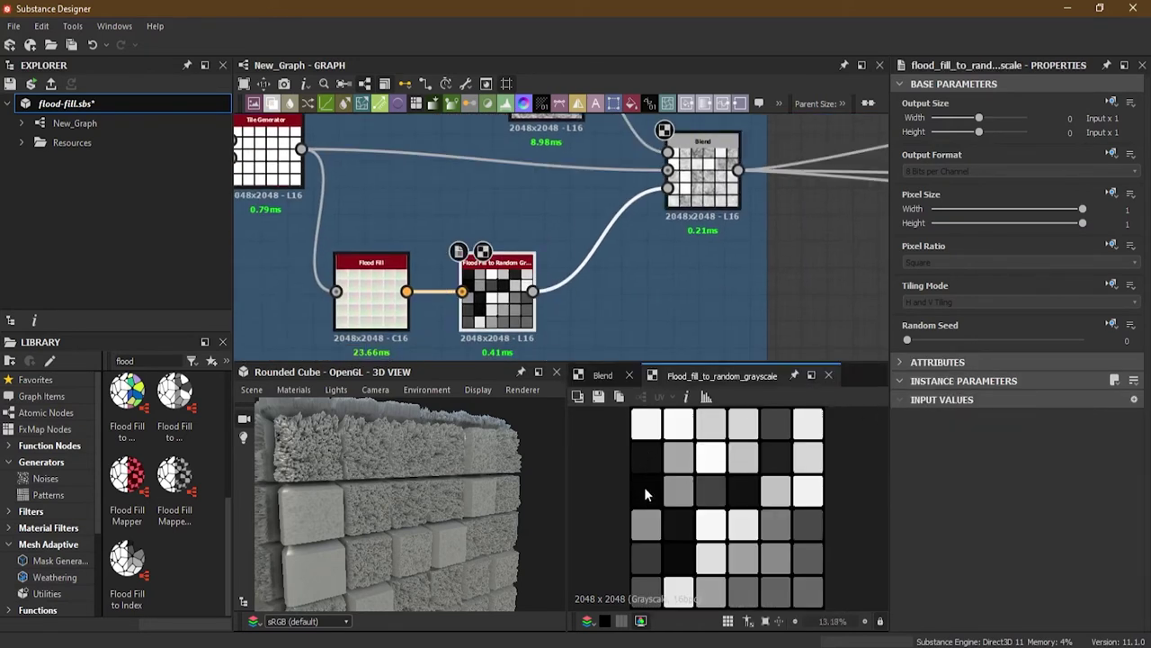
Compare the Blend node's tile pattern with the random grayscale mask and the Clouds 1 noise
left_click(602, 374)
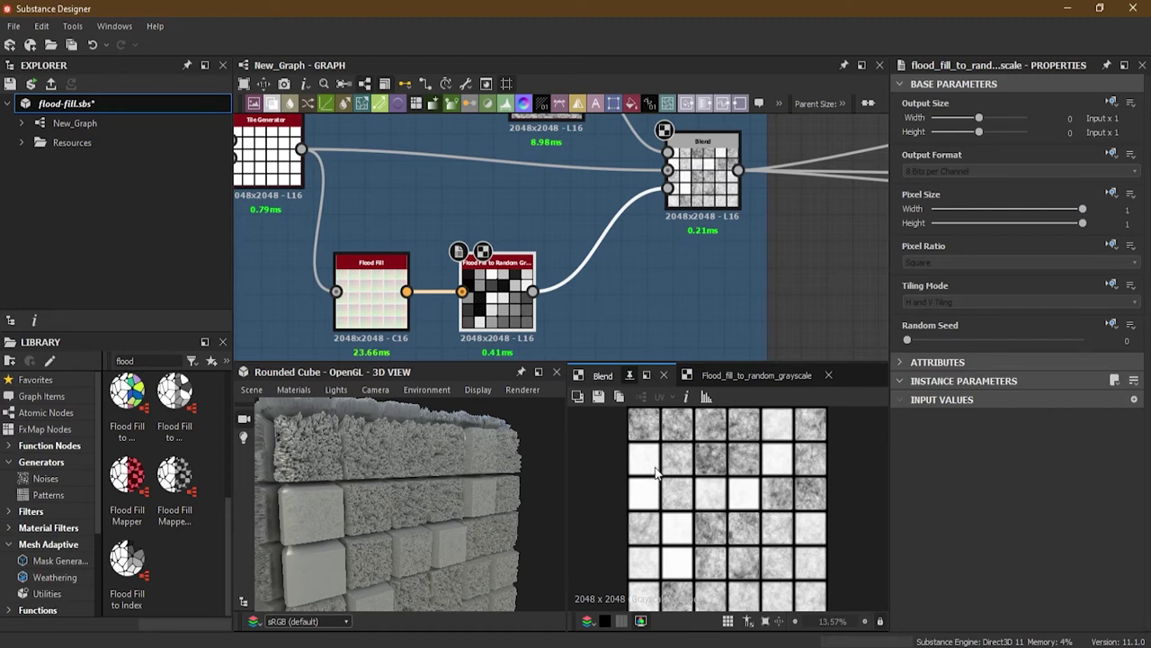
middle_click_drag(579, 169, 577, 314)
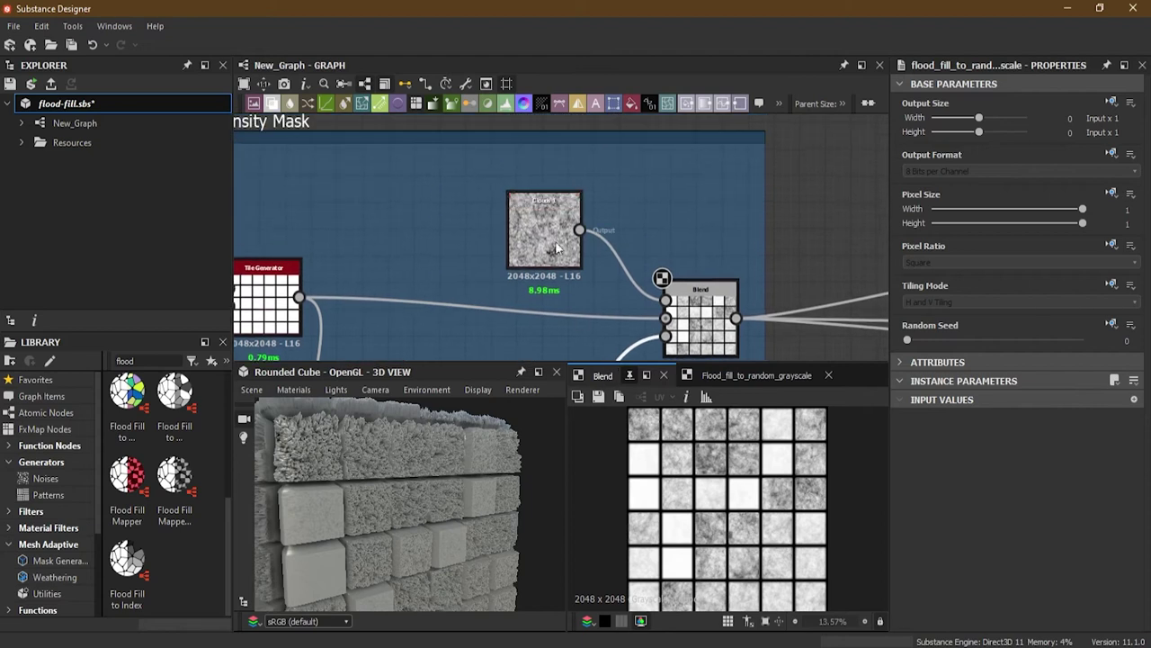
scroll(560, 216, "up", 3)
left_click(724, 376)
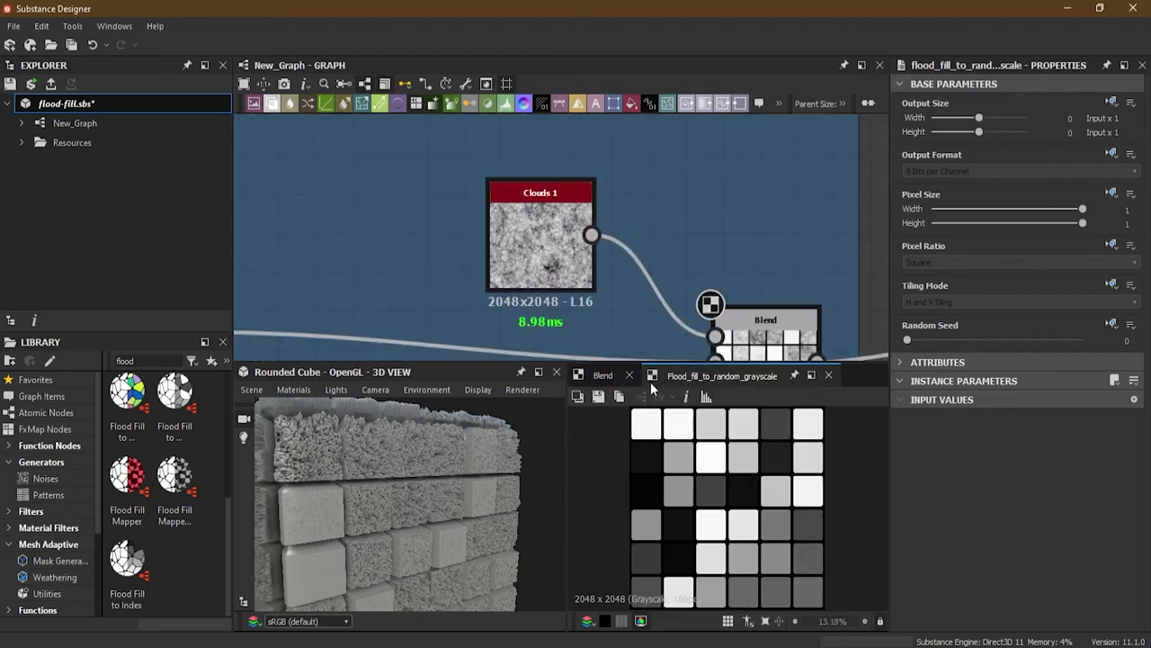
left_click(617, 374)
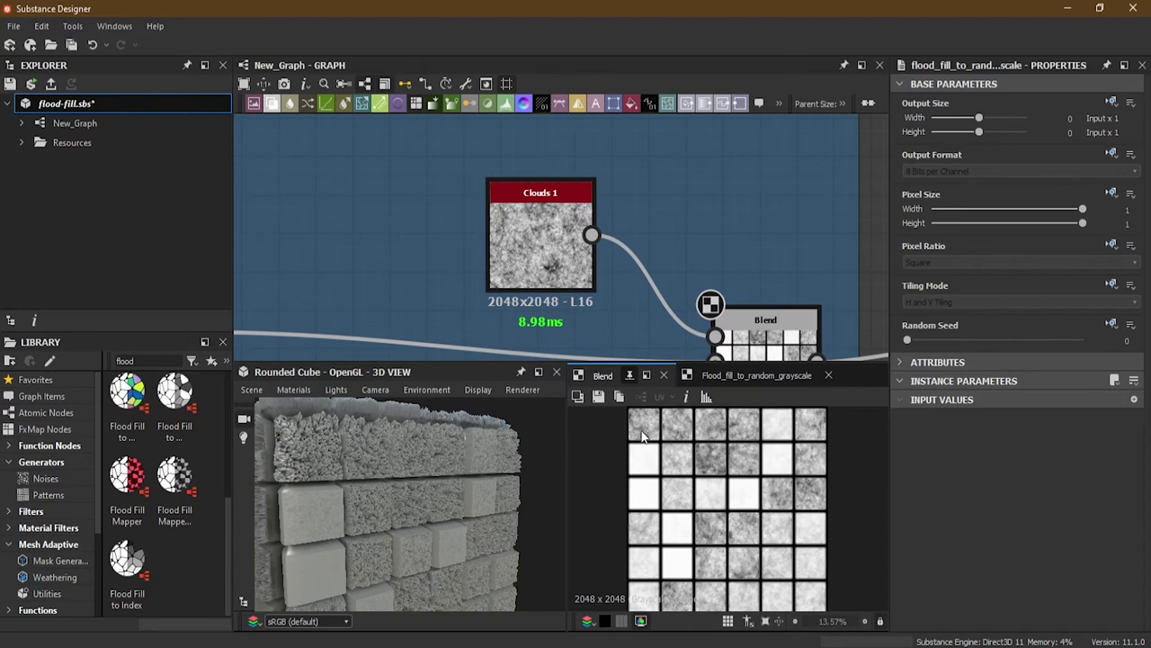
middle_click_drag(660, 301, 632, 170)
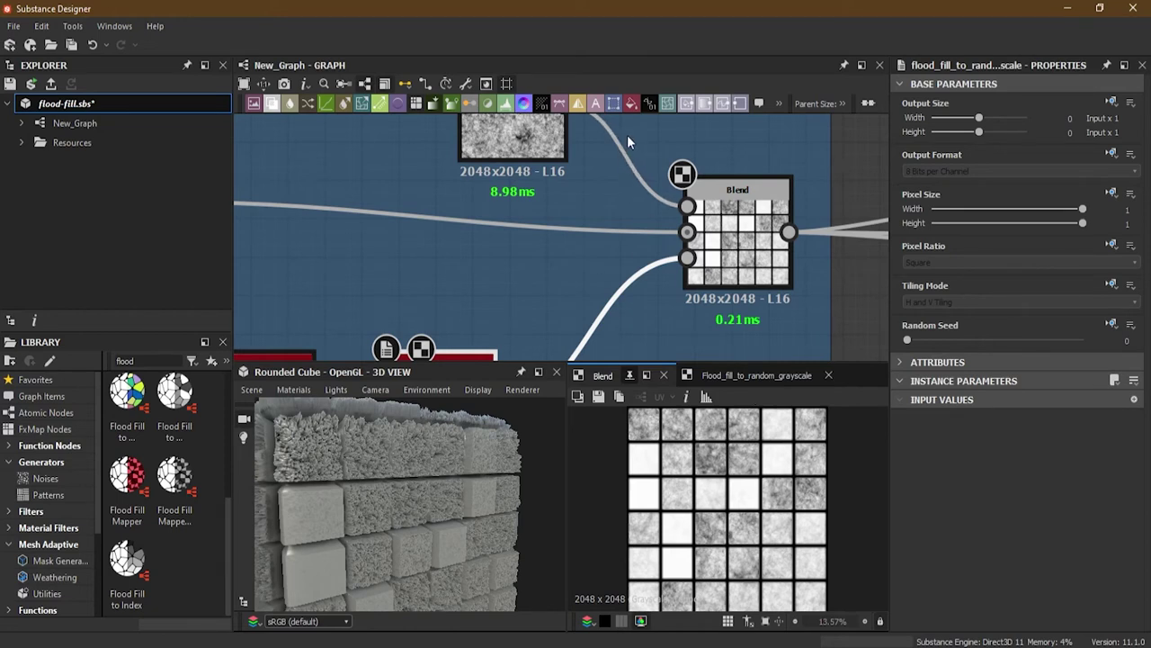
Swap the Blend node's Foreground and Background connections and inspect the cube's surface from several angles
left_click_drag(627, 134, 613, 232)
middle_click_drag(615, 227, 591, 289)
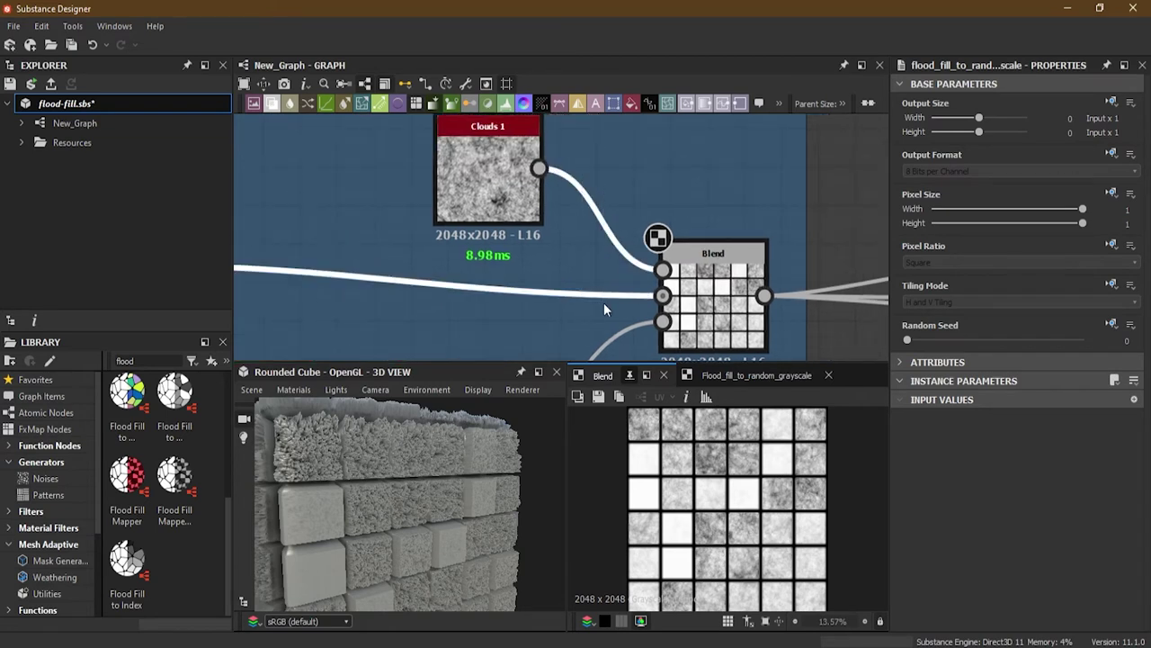
key("x")
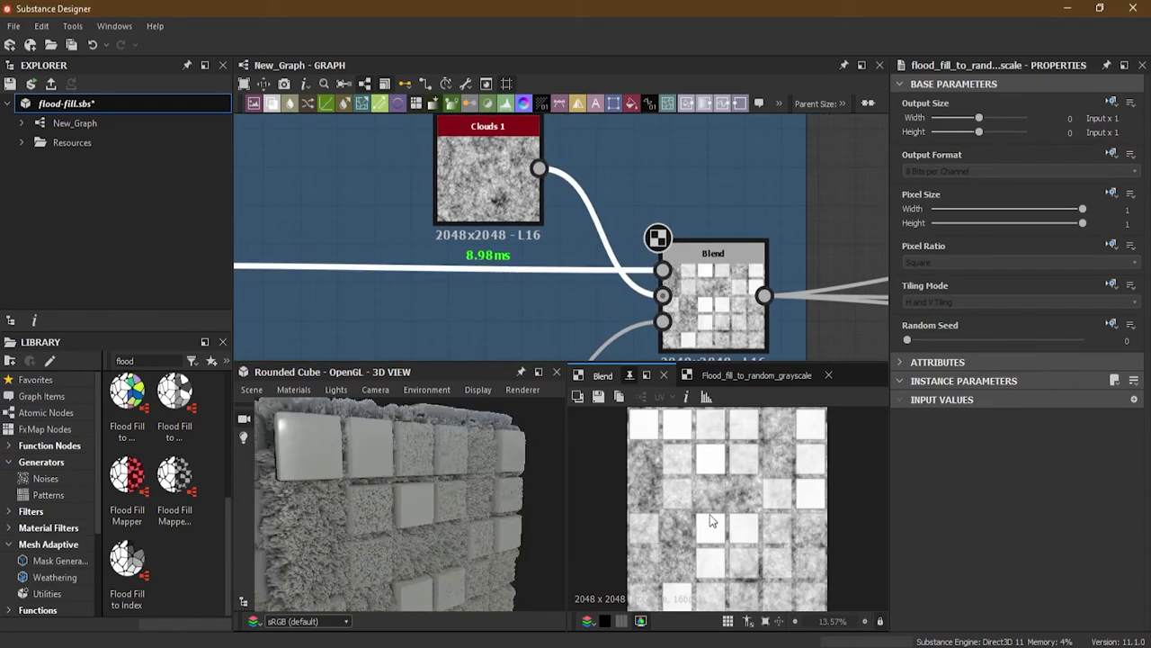
left_click_drag(490, 526, 423, 485)
scroll(507, 305, "down", 1)
scroll(508, 313, "down", 2)
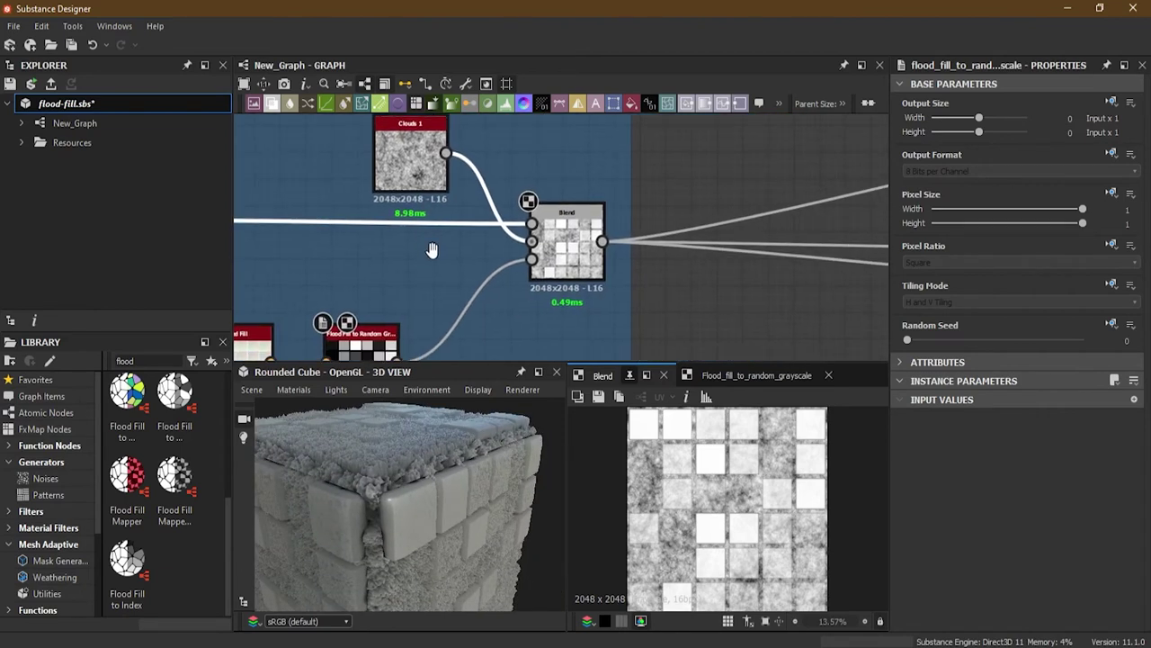
scroll(543, 262, "up", 2)
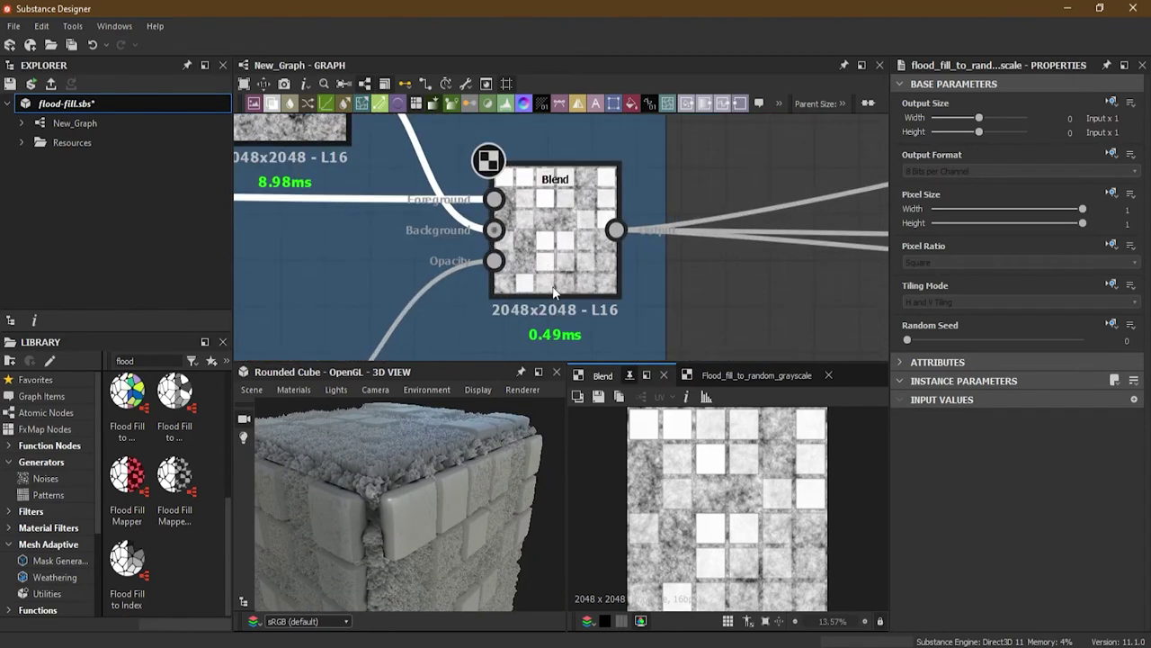
left_click_drag(435, 486, 680, 284)
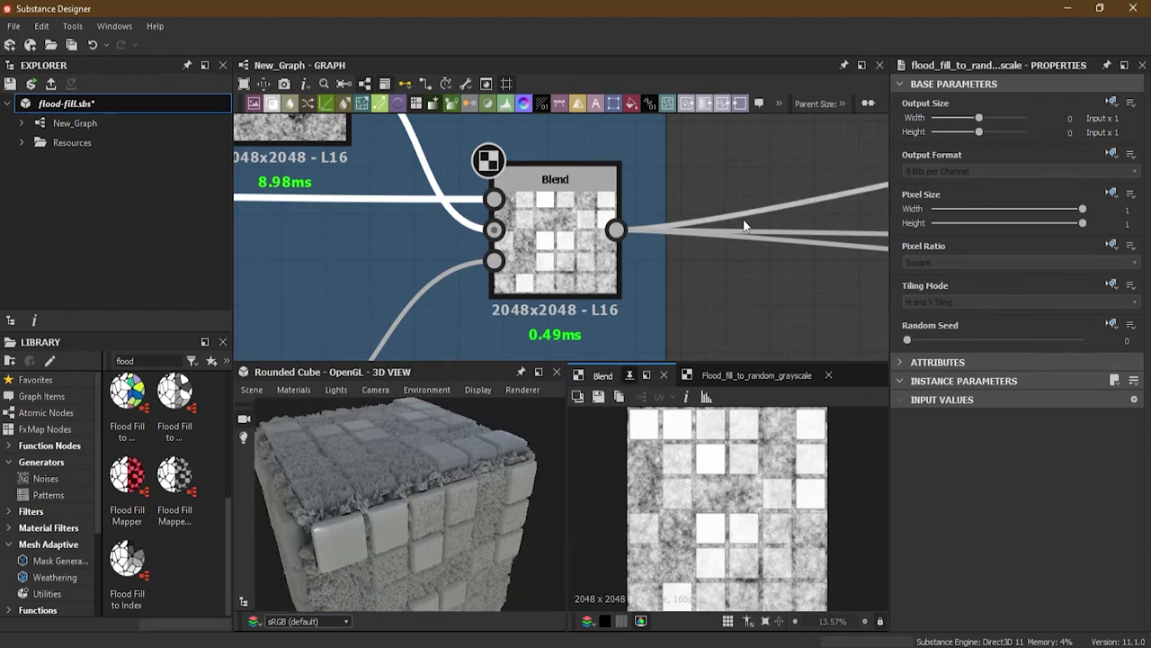
Insert a Histogram Range node after the Intensity Mask's Blend node and route the outgoing material links through it
middle_click_drag(695, 267, 551, 221)
left_click_drag(473, 186, 564, 252)
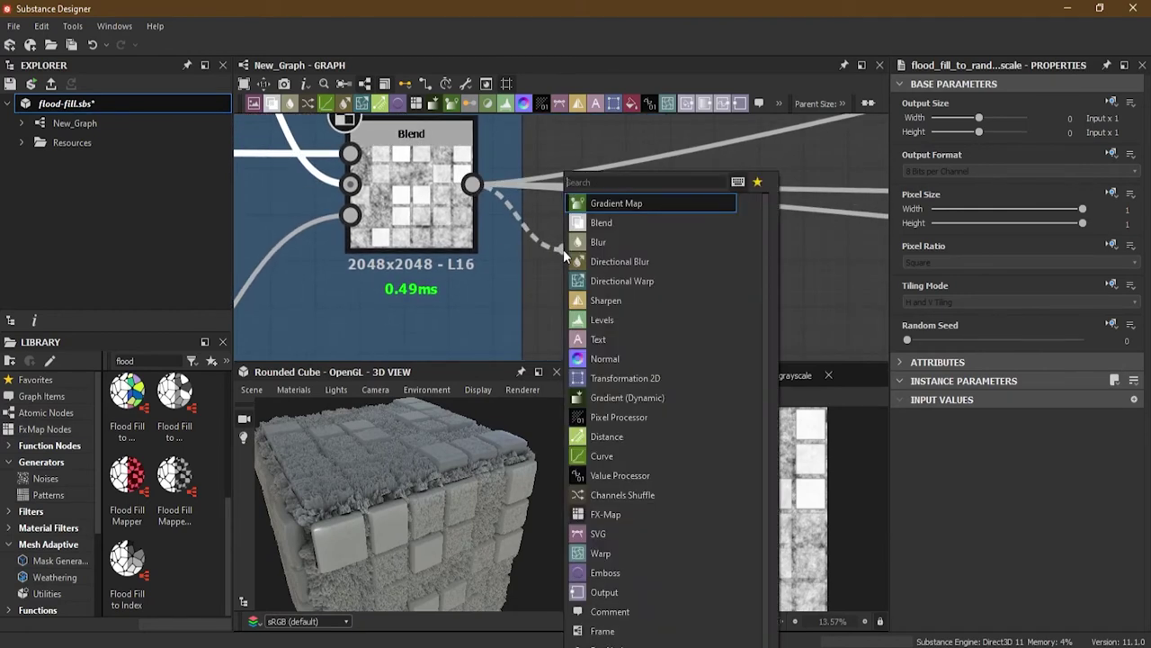
type("his")
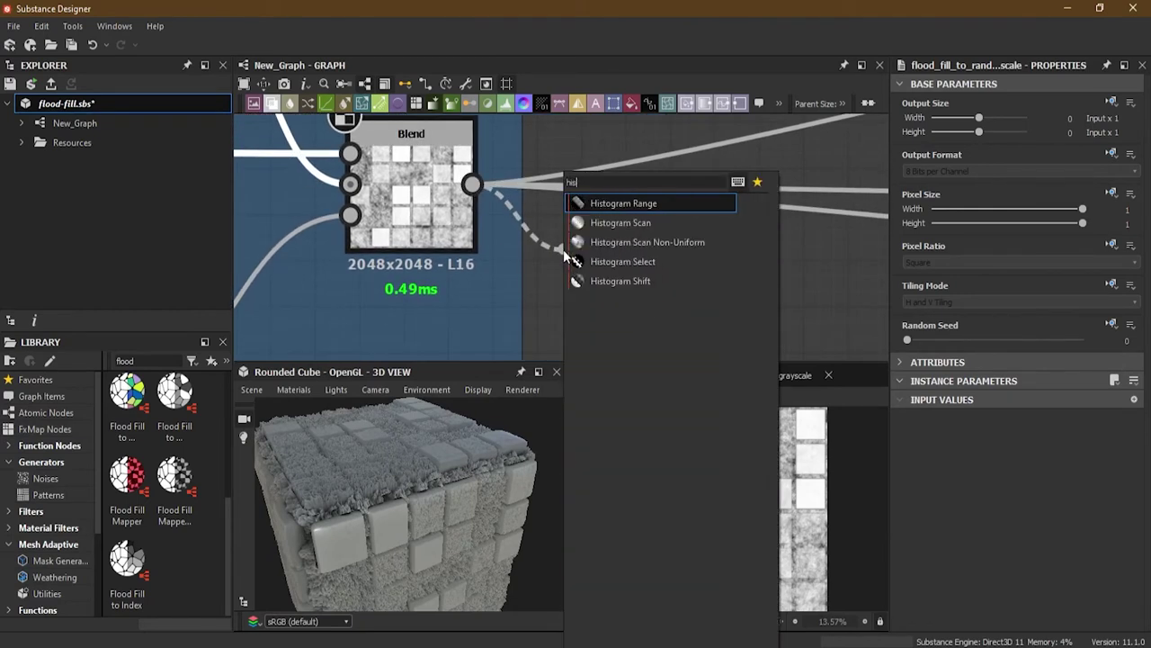
left_click(620, 203)
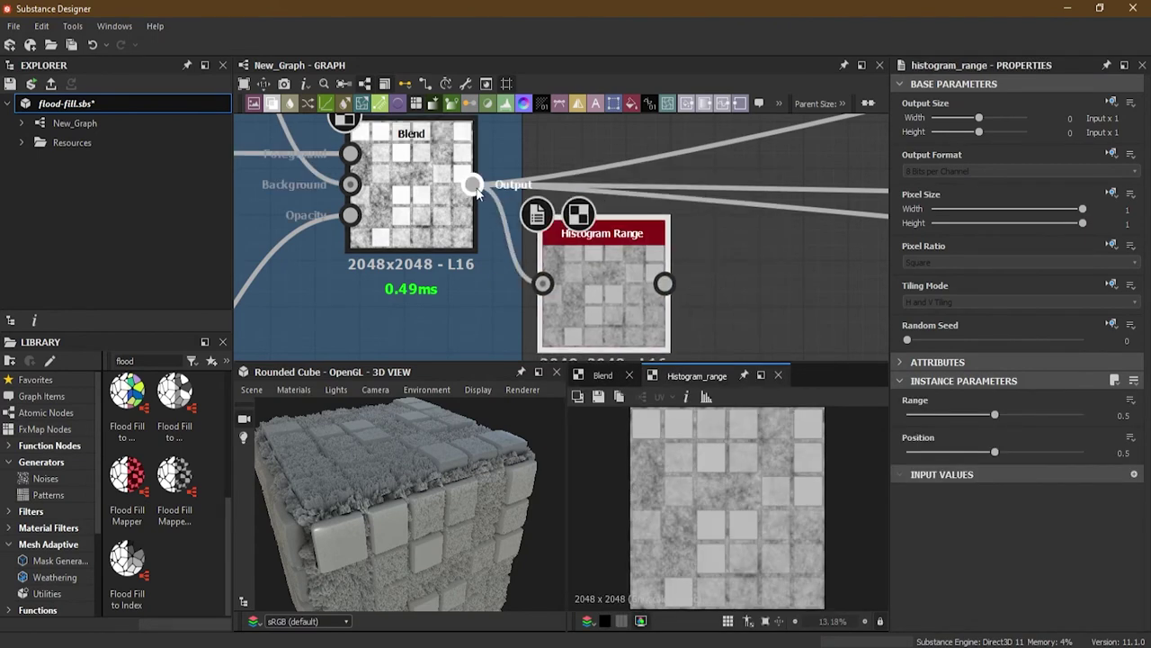
left_click_drag(612, 287, 609, 196)
left_click_drag(402, 510, 403, 487)
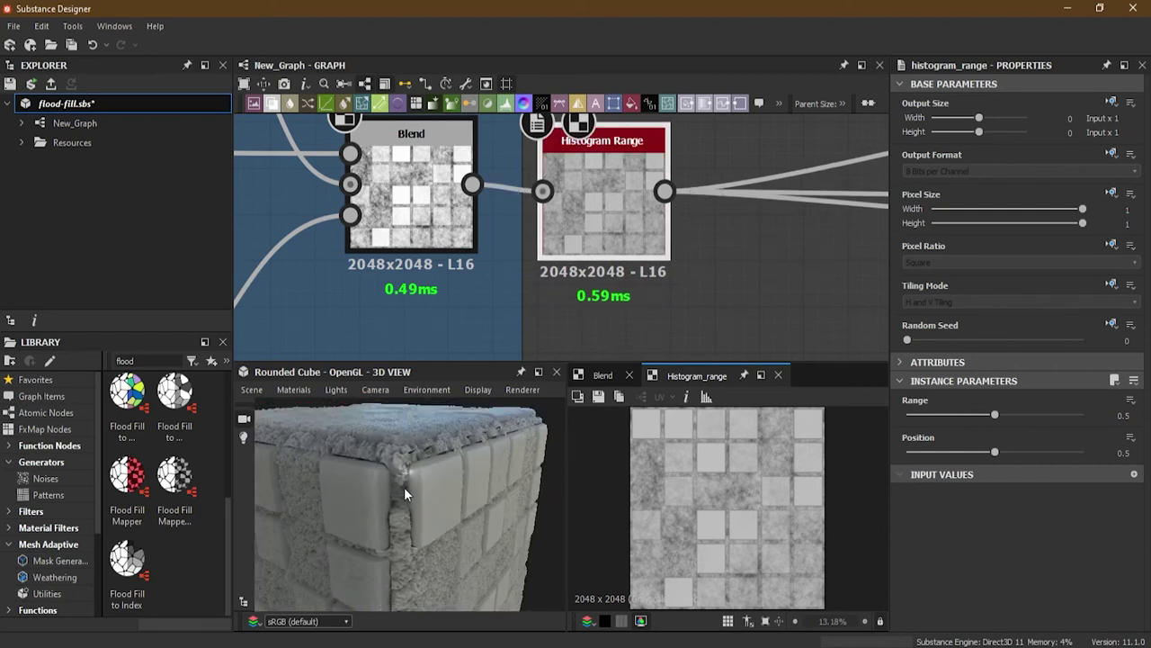
Try a Range of 0.57 and a Position of 0.5 on the Histogram Range node, check the cube, and delete the node
left_click_drag(994, 415, 956, 416)
left_click_drag(994, 451, 970, 456)
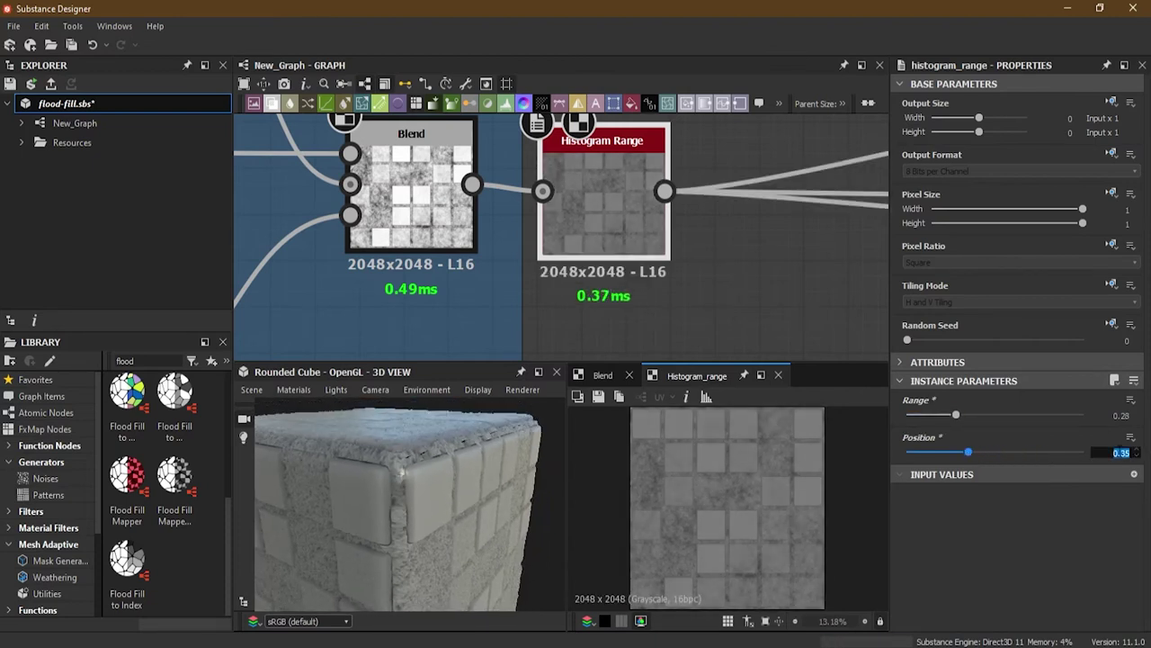
type("0.5")
key("Return")
left_click_drag(462, 486, 567, 498)
left_click_drag(955, 415, 1009, 416)
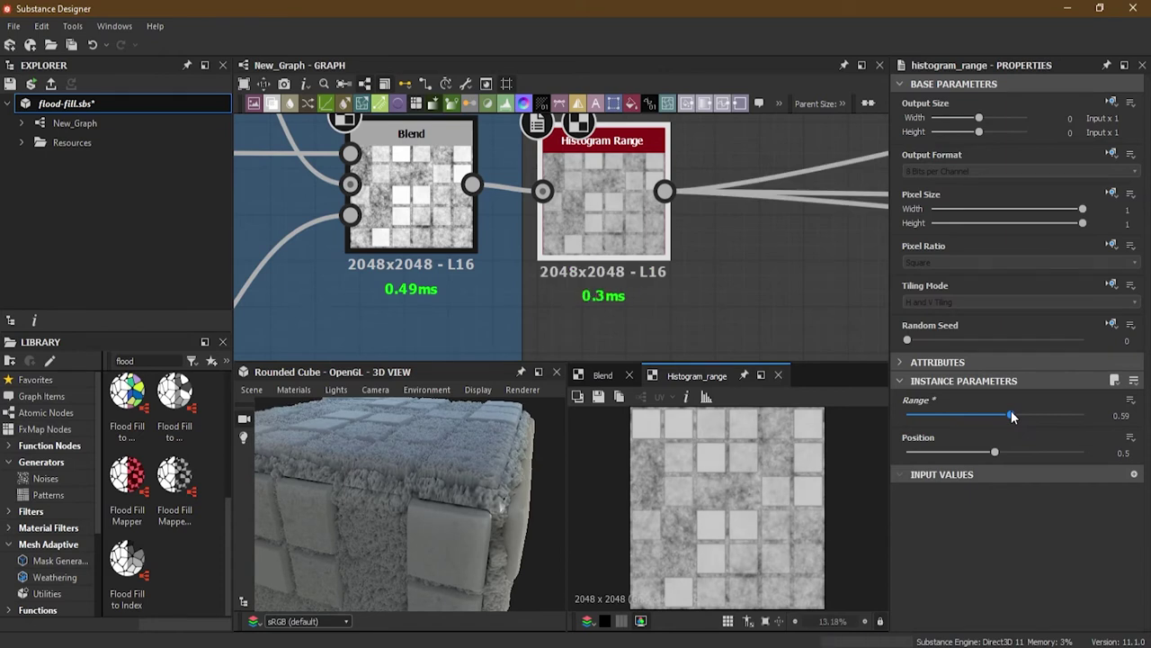
left_click_drag(443, 495, 397, 516)
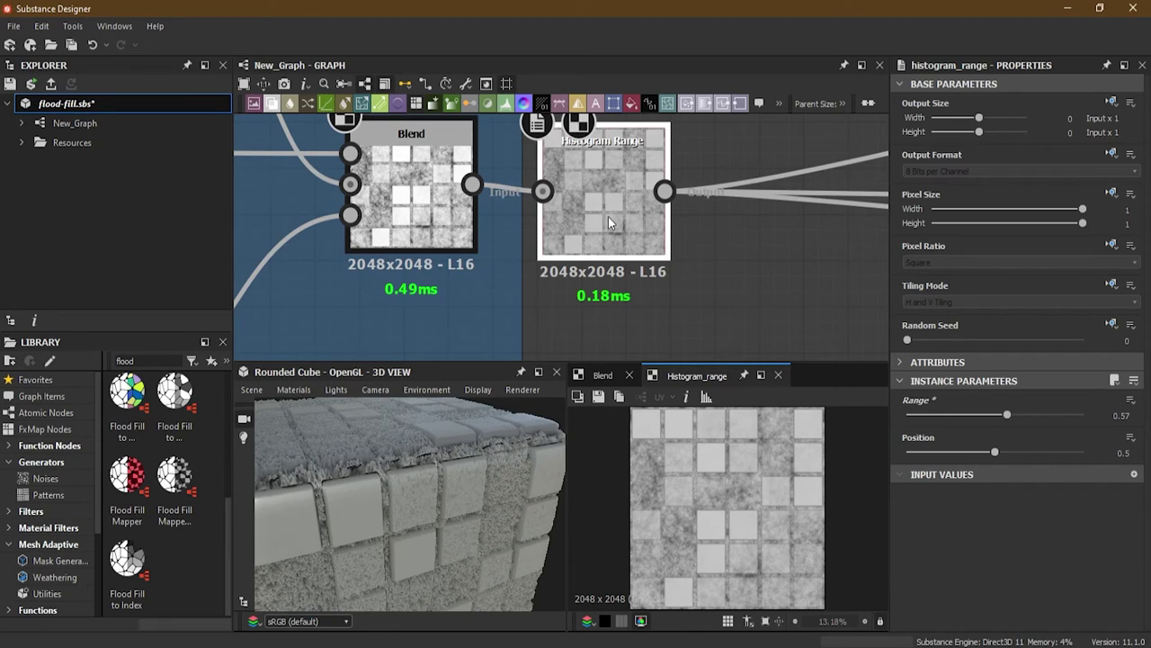
key("Delete")
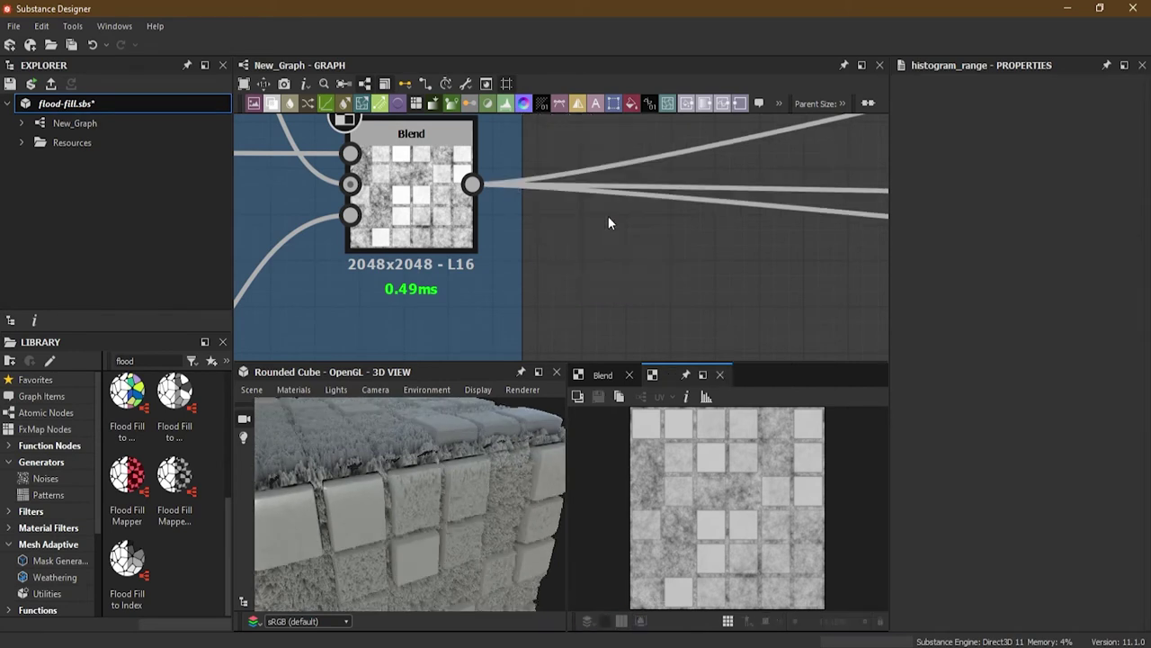
Add a Levels node after the Blend node, transfer the outgoing material links to its output, and align it with Blend
left_click_drag(471, 184, 555, 228)
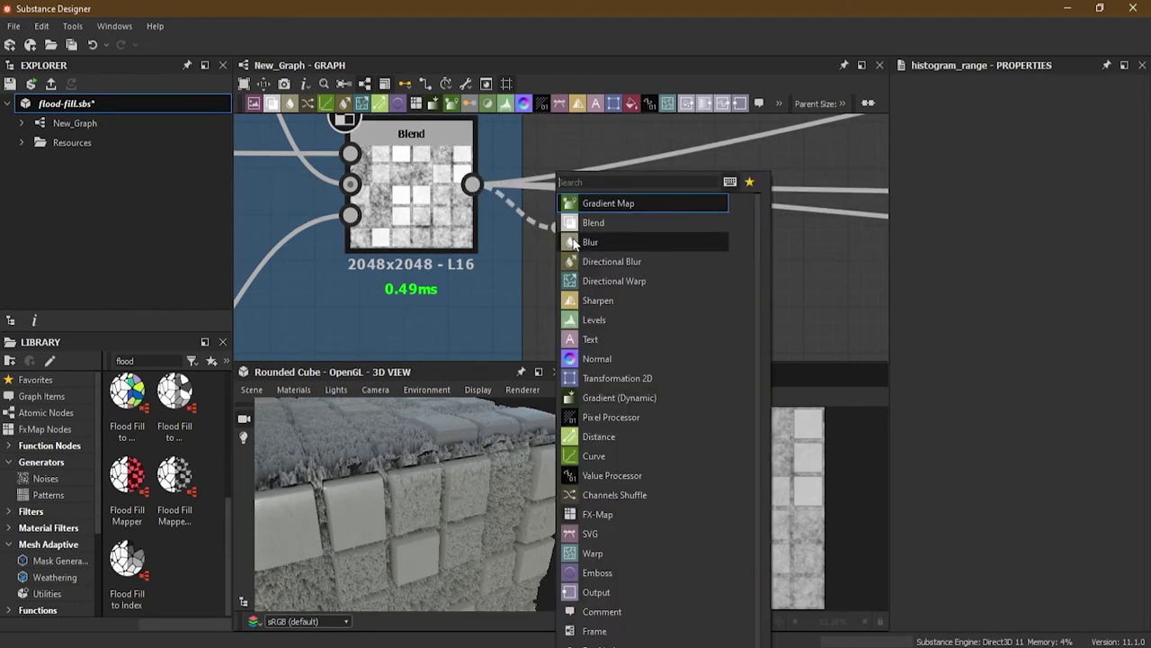
left_click(623, 319)
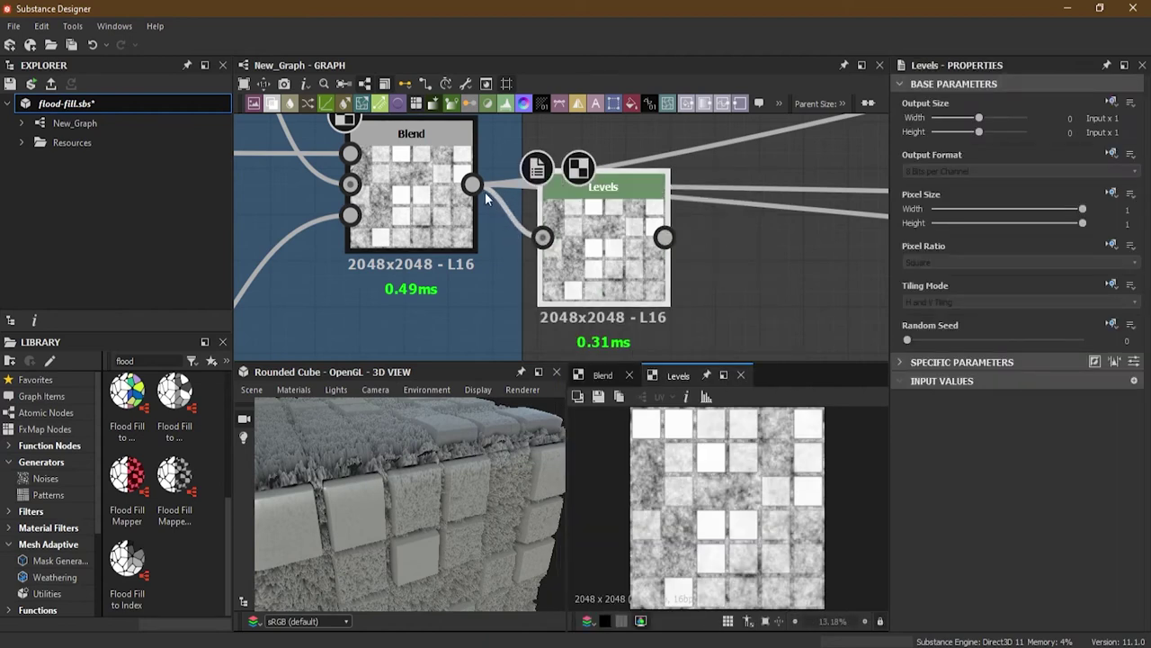
left_click_drag(477, 187, 667, 238, "shift")
left_click_drag(610, 287, 609, 242)
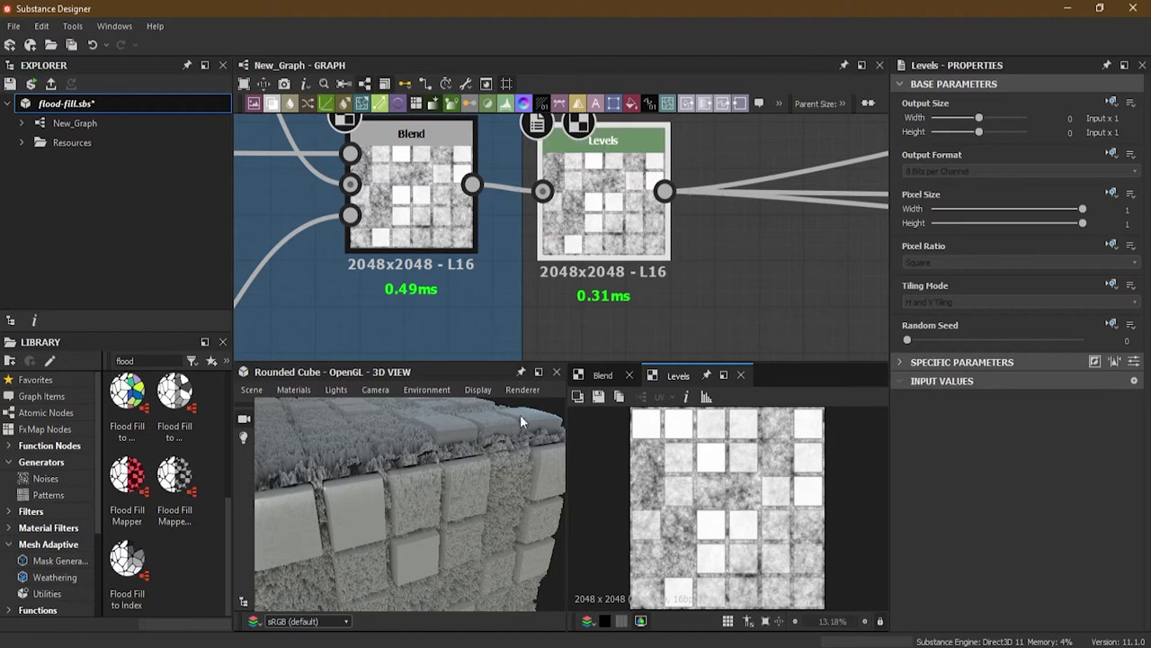
Lower the Levels node's output white point to roughly three quarters of the range and check the cube's displacement
left_click(938, 362)
left_click_drag(527, 449, 550, 454)
mouse_move(916, 556)
left_mouse_down()
mouse_move(973, 556)
mouse_move(900, 554)
left_mouse_up()
left_click_drag(1128, 558, 1070, 558)
left_click_drag(430, 480, 434, 509)
Widen the Intensity Mask frame so that it encloses the Levels node
scroll(668, 274, "down", 6)
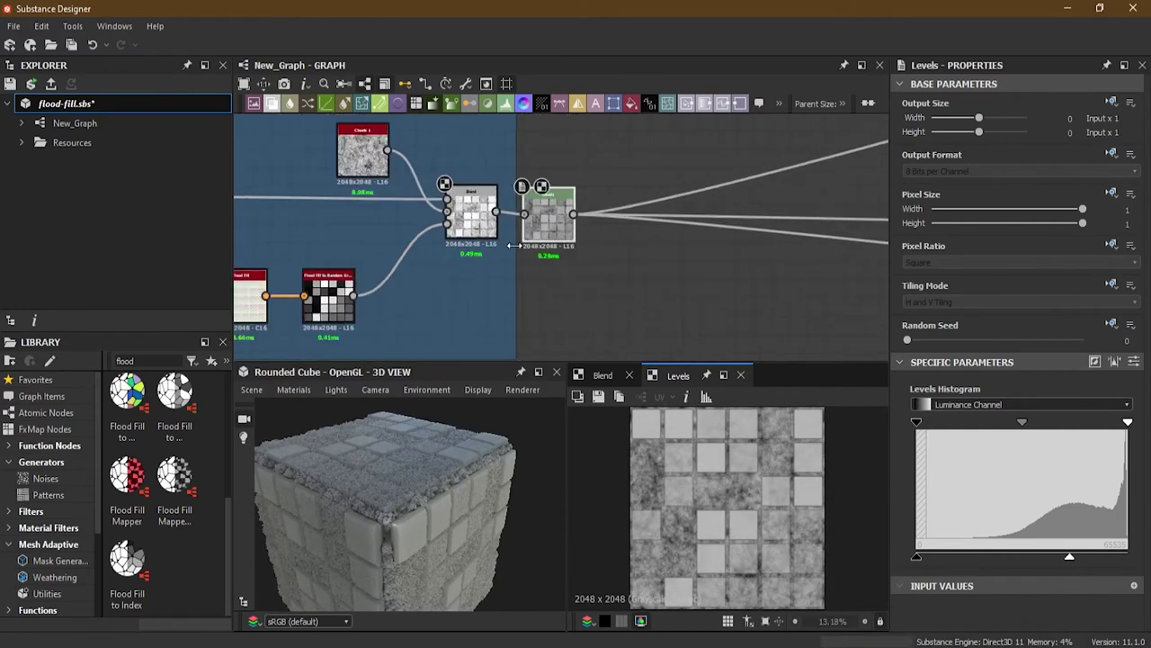
left_click_drag(630, 240, 546, 215)
left_click_drag(666, 247, 628, 251)
Move the Pattern Breaker frame up beside the Flood Fill and Height Variation frames
scroll(590, 258, "down", 4)
middle_click_drag(545, 290, 602, 236)
left_click_drag(629, 167, 488, 300)
middle_click_drag(556, 308, 515, 242)
scroll(456, 218, "up", 3)
middle_click_drag(658, 325, 577, 281)
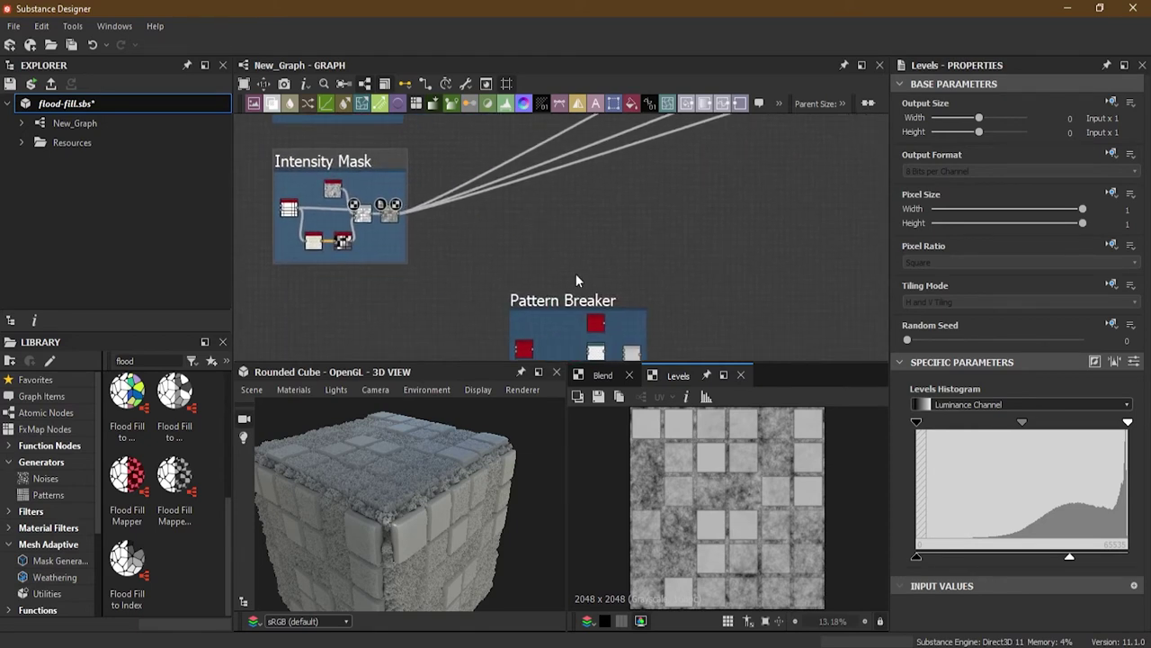
left_click_drag(576, 303, 576, 173)
middle_click_drag(652, 165, 620, 320)
left_click_drag(621, 320, 616, 141)
middle_click_drag(616, 141, 542, 209)
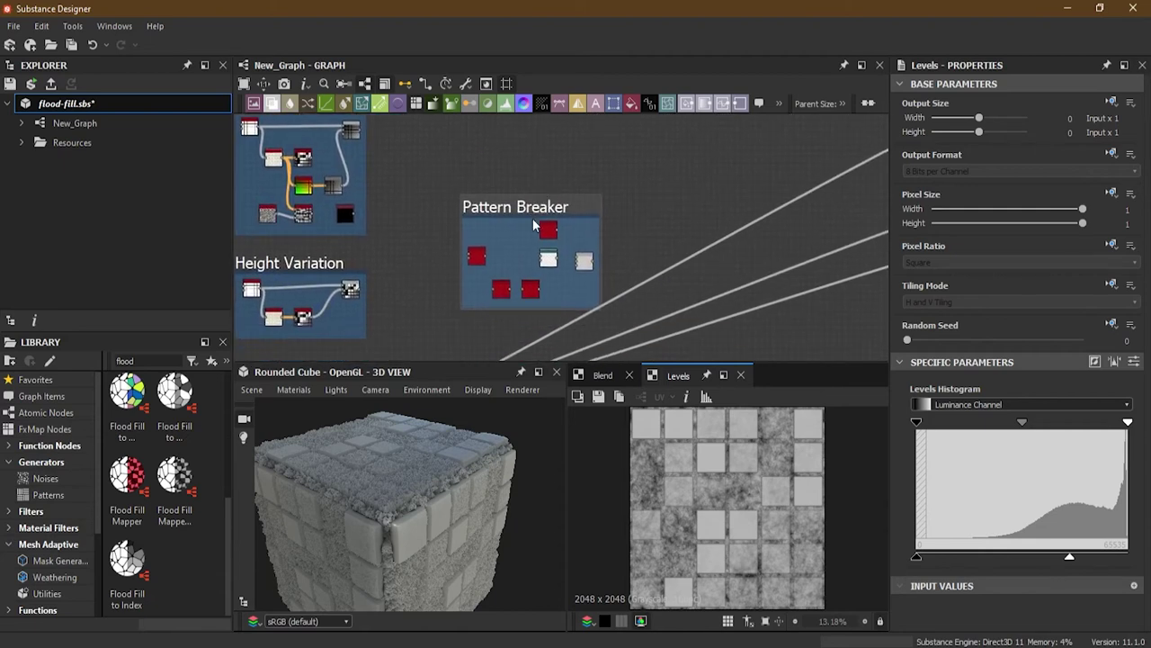
left_click_drag(541, 209, 531, 193)
scroll(486, 288, "down", 2)
Transfer the material output links from the Intensity Mask's Levels node to the Pattern Breaker's Blend node and preview that Blend node
middle_click_drag(422, 356, 423, 307)
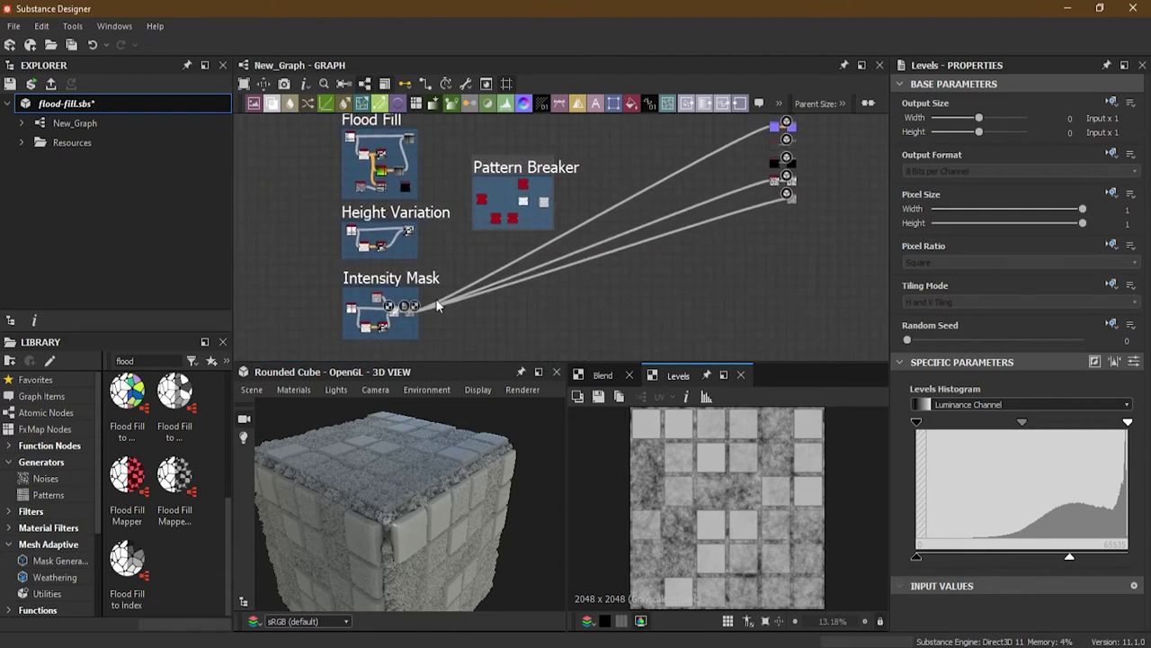
scroll(423, 307, "up", 2)
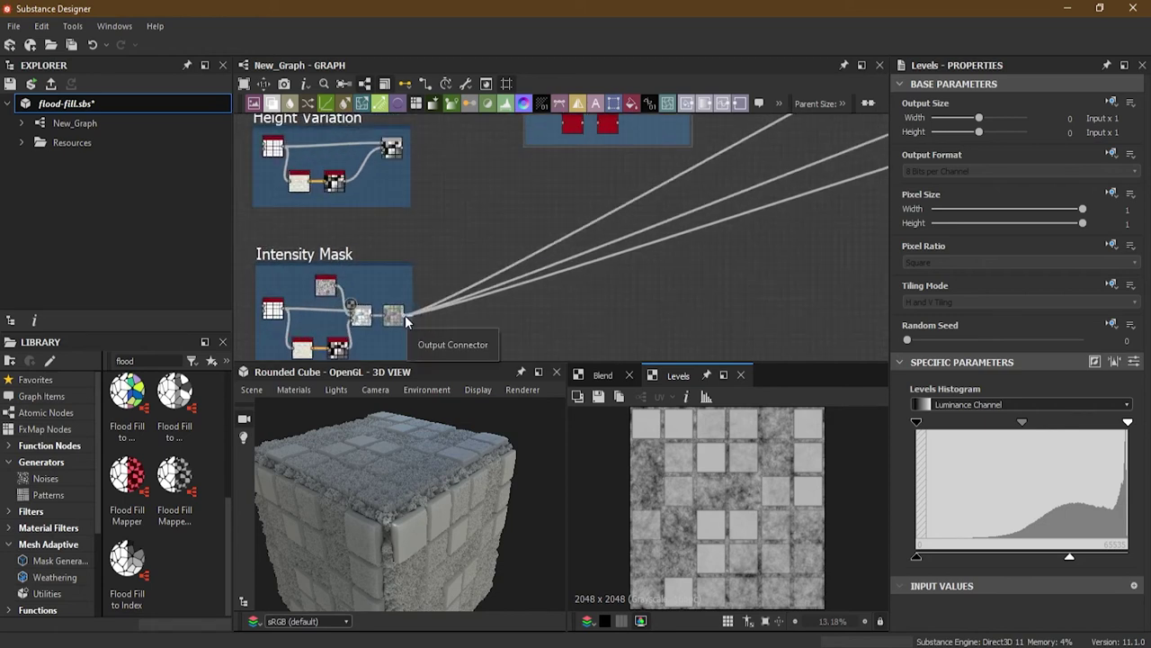
left_click_drag(405, 314, 699, 173, "shift")
middle_click_drag(681, 198, 638, 331)
left_click_drag(656, 226, 633, 219, "shift")
left_click(635, 223)
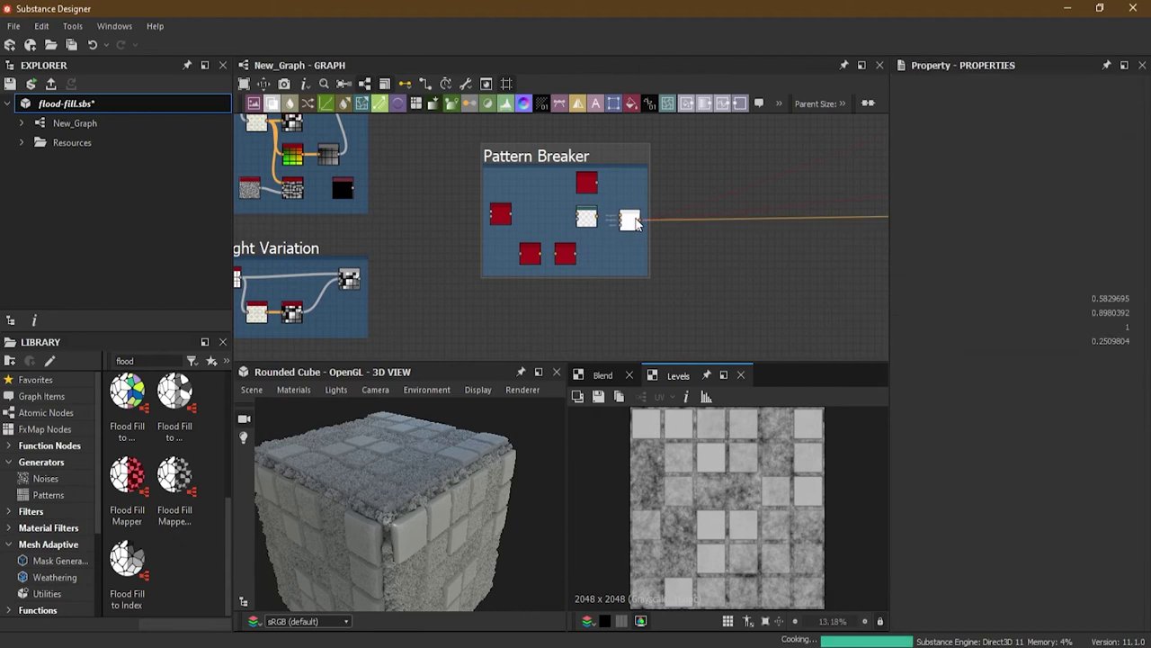
double_click(631, 223)
scroll(579, 225, "up", 5)
scroll(580, 230, "up", 1)
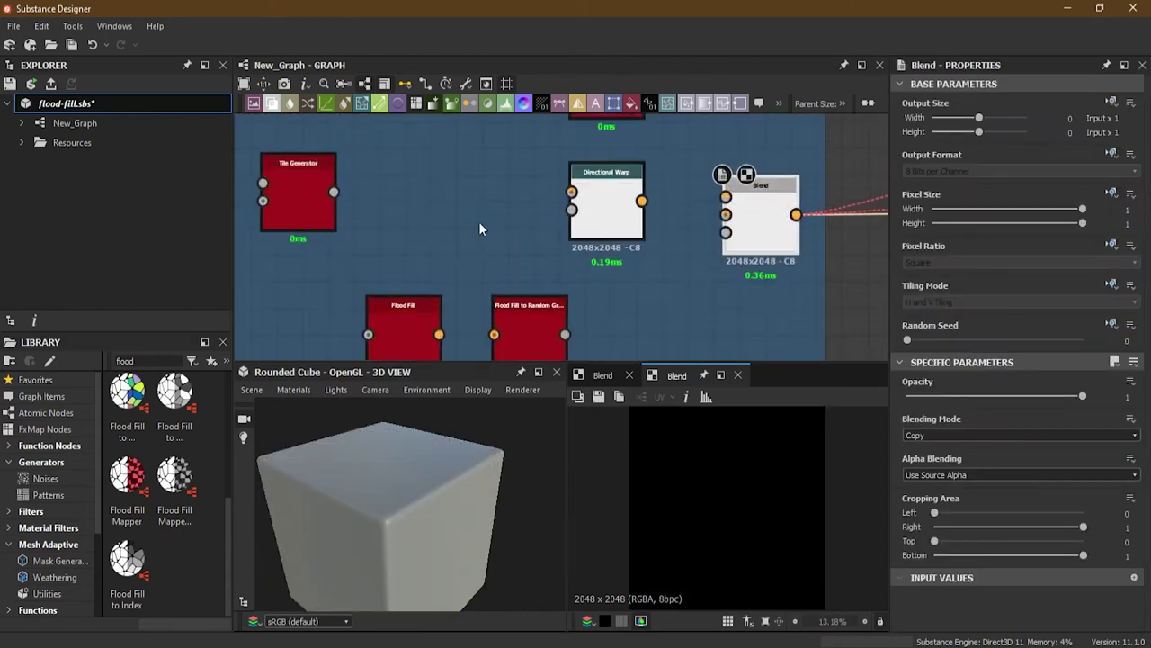
Connect the Pattern Breaker's Tile Generator to Flood Fill and Flood Fill to Flood Fill to Random Grayscale, previewing each node
left_click(367, 220)
middle_click_drag(501, 252, 531, 197)
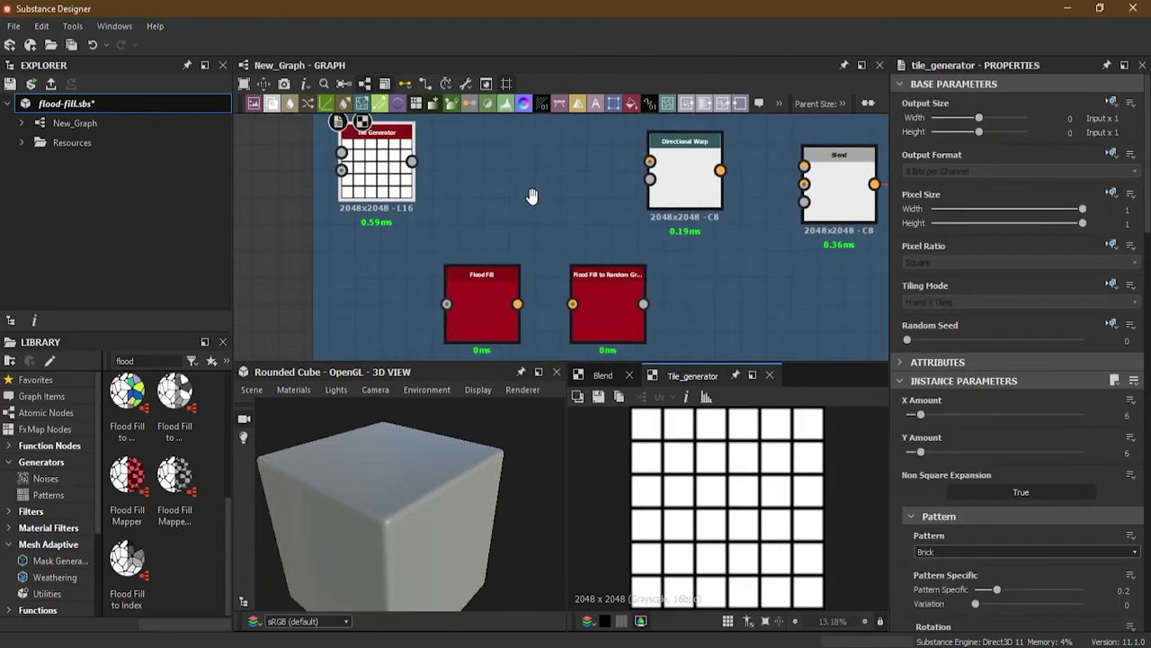
left_click_drag(444, 303, 446, 303)
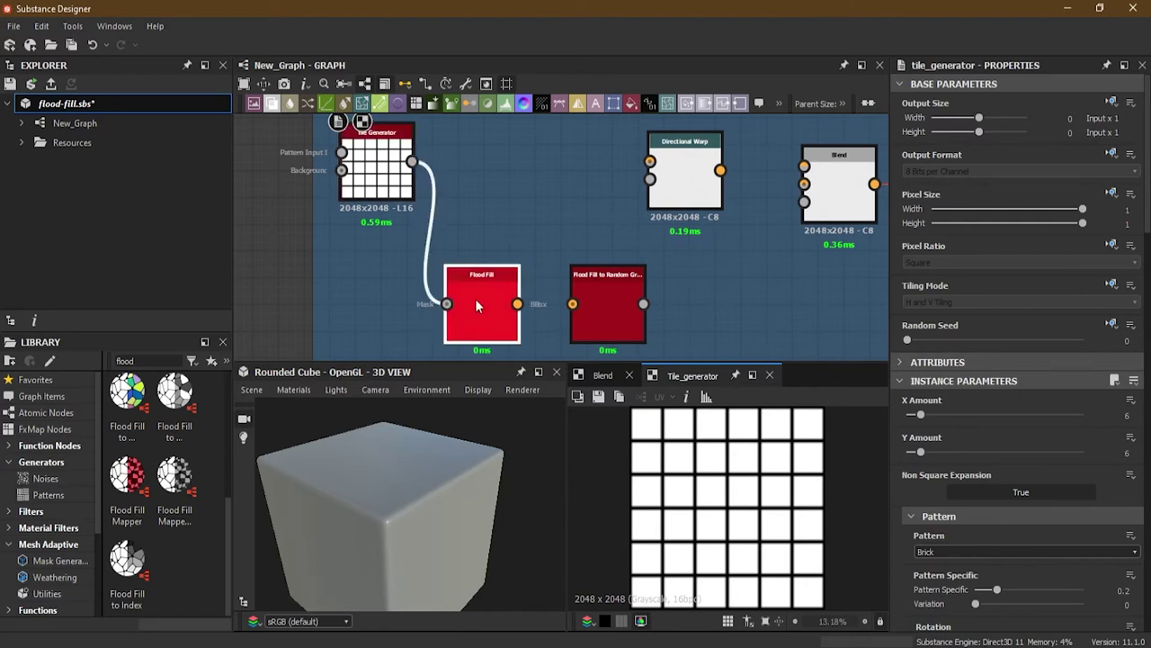
left_click(475, 299)
scroll(588, 317, "up", 3)
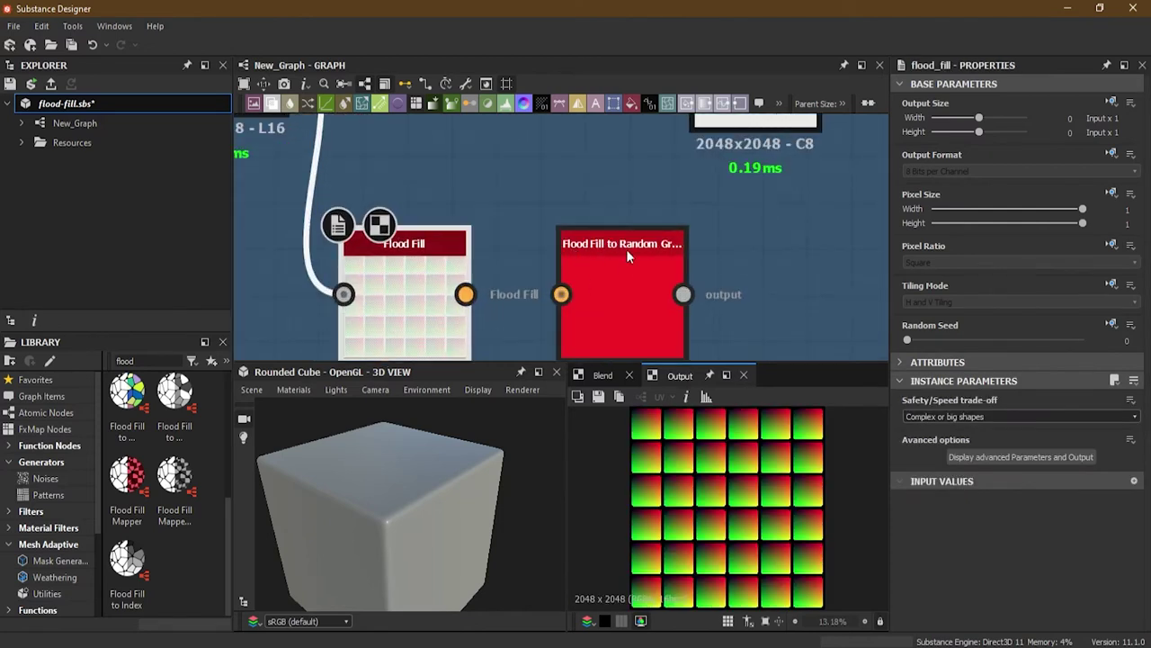
double_click(628, 303)
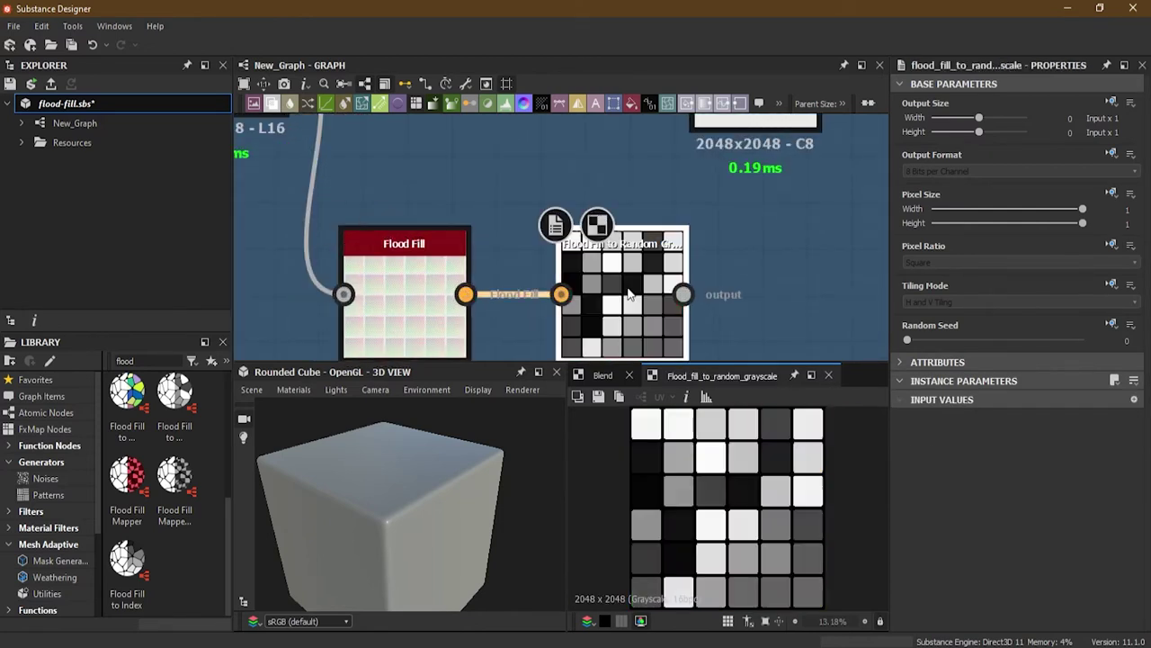
scroll(607, 310, "down", 2)
Connect the Flood Fill to Random Grayscale output to the Directional Warp's Intensity Input and open the Directional Warp's parameters
middle_click_drag(607, 310, 570, 288)
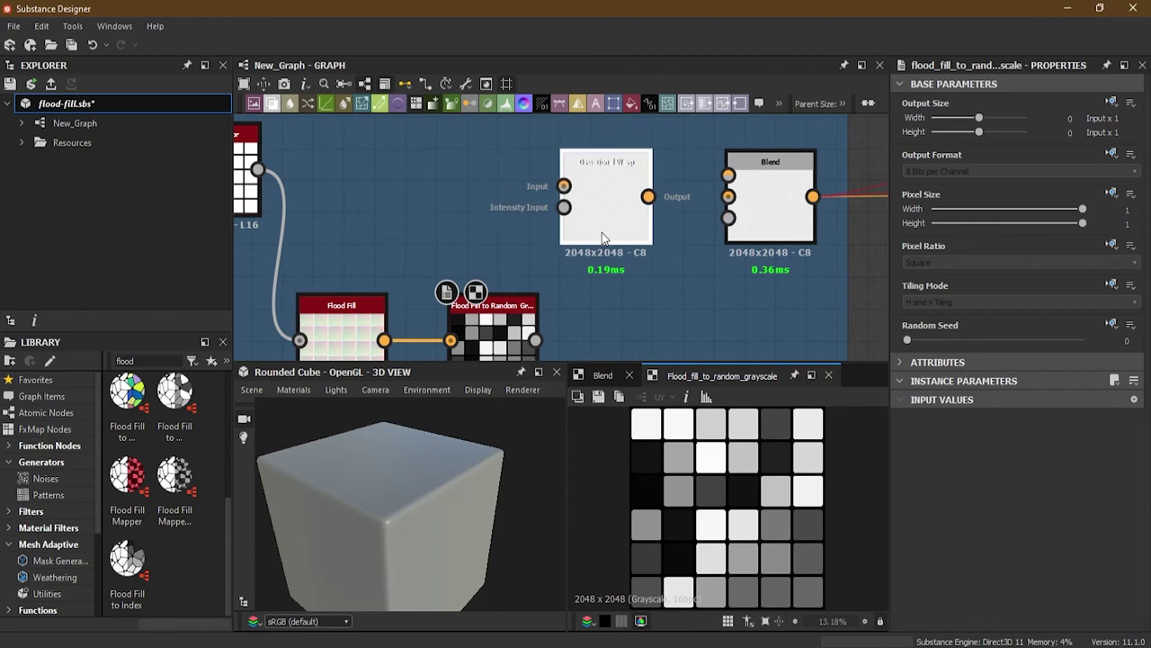
middle_click_drag(522, 272, 477, 253)
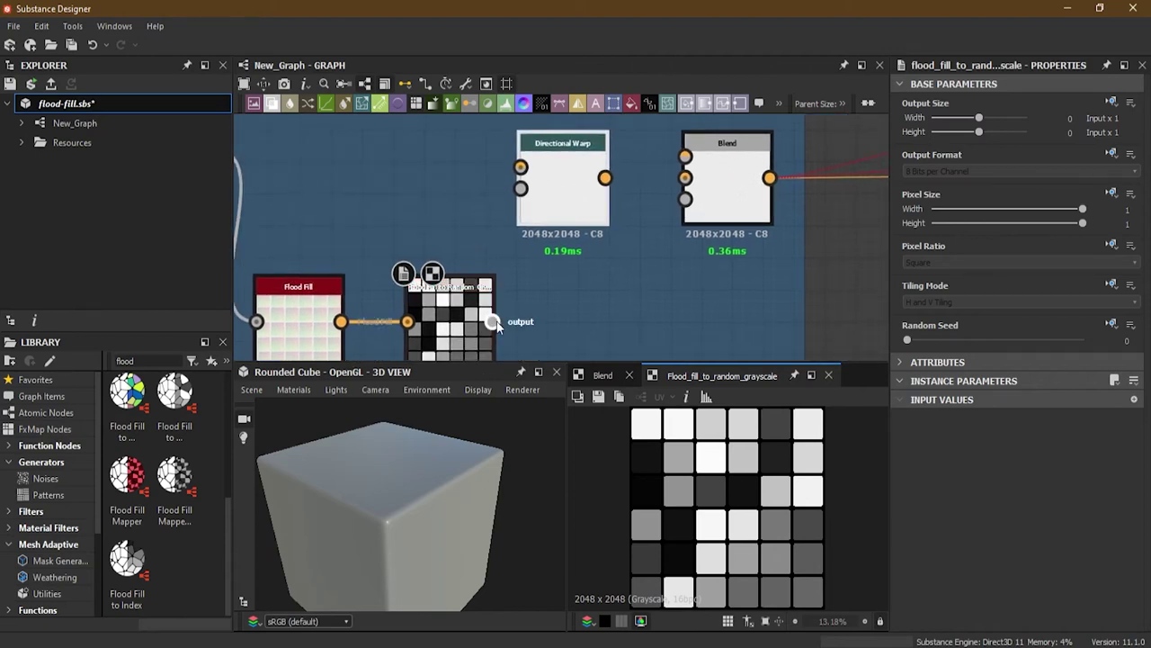
left_click_drag(493, 322, 521, 188)
left_click(532, 189)
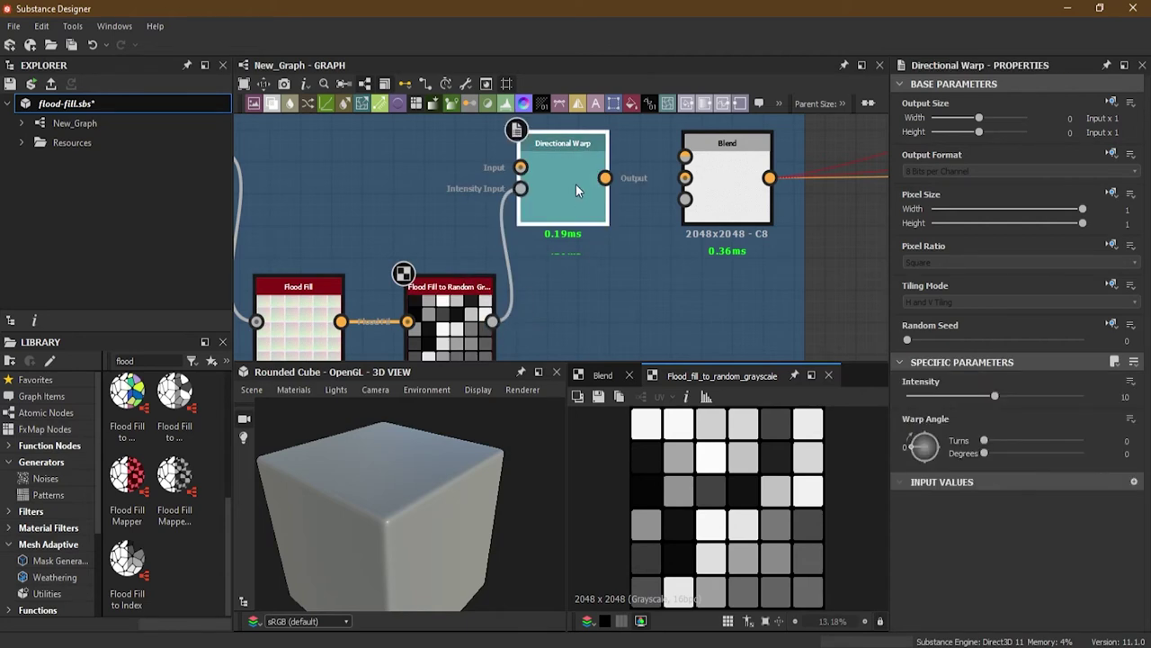
Preview the Clouds 1 node, connect its output to the Directional Warp's Input, and preview the Directional Warp
double_click(576, 190)
middle_click_drag(578, 198, 656, 321)
left_click_drag(623, 164, 502, 162)
double_click(501, 159)
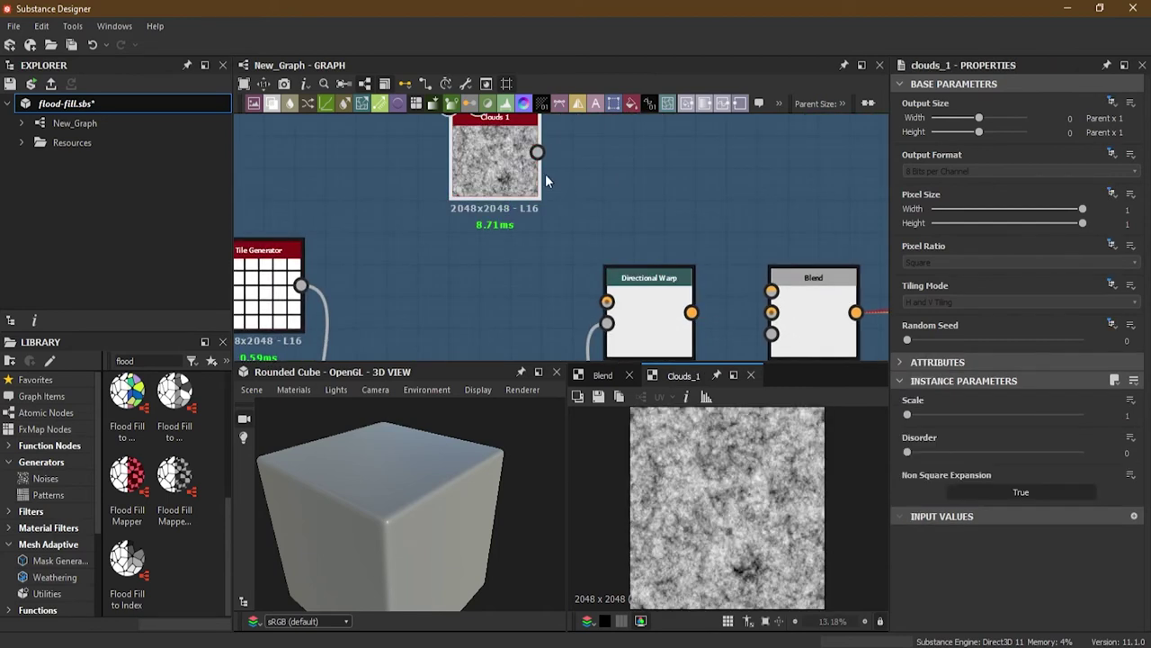
scroll(544, 177, "down", 1)
left_click_drag(539, 157, 597, 282)
left_click(631, 275)
middle_click_drag(632, 275, 593, 220)
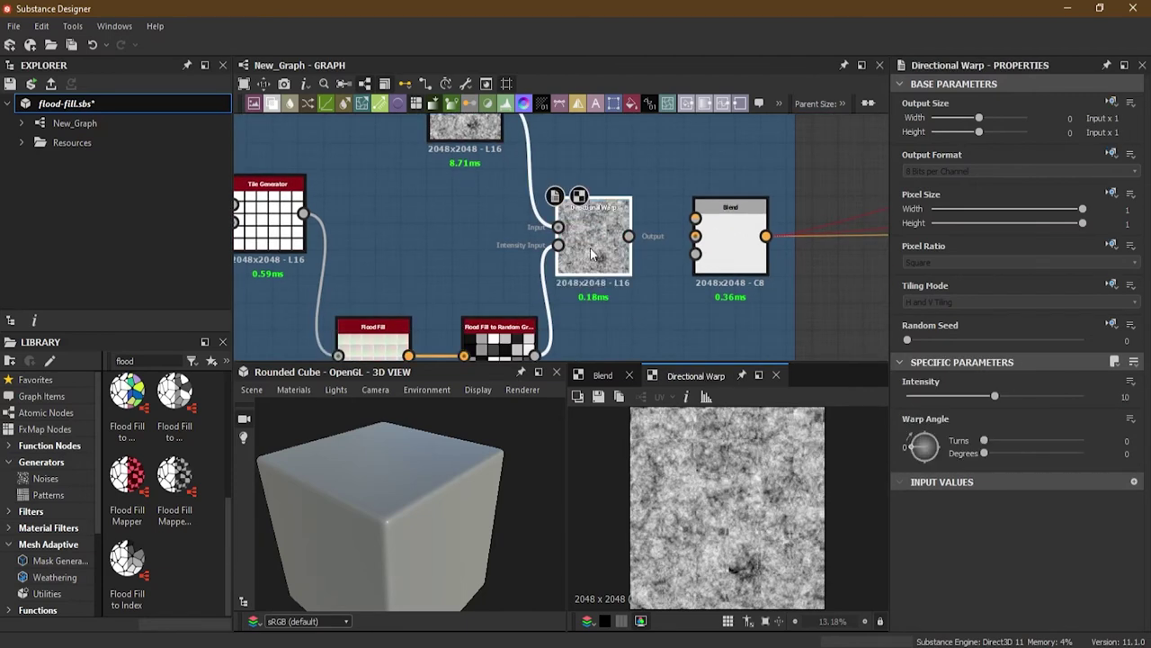
Try stronger warping by setting the Directional Warp's Intensity to 50, inspecting the pattern, and raising it to 100
scroll(590, 252, "up", 3)
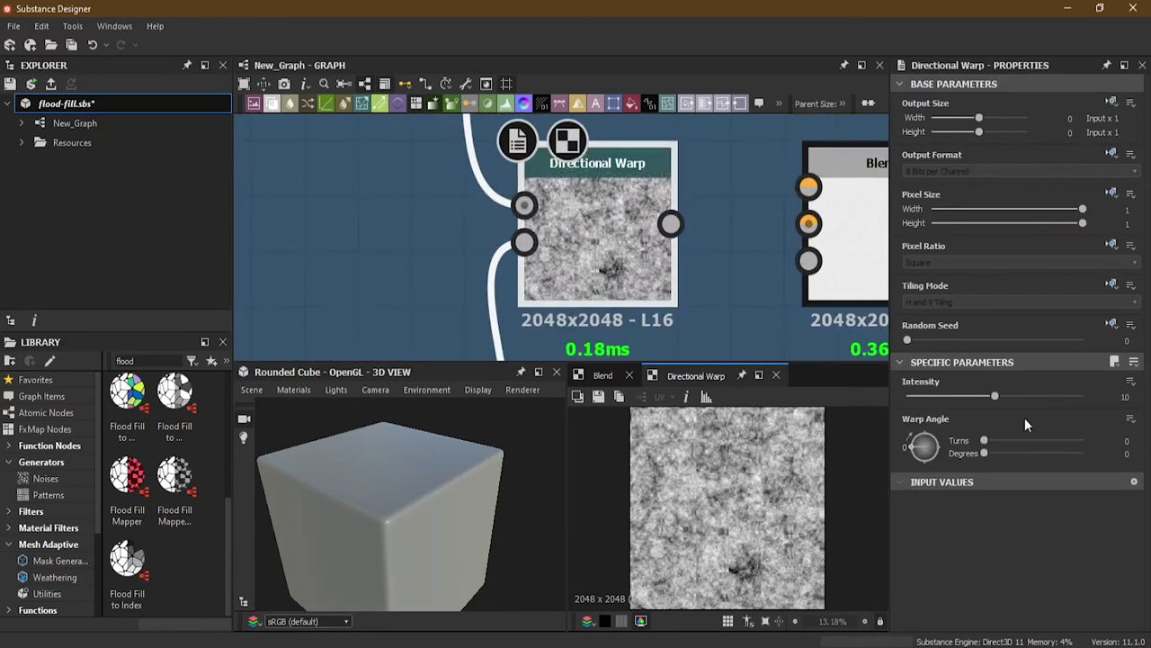
left_click_drag(994, 399, 1136, 402)
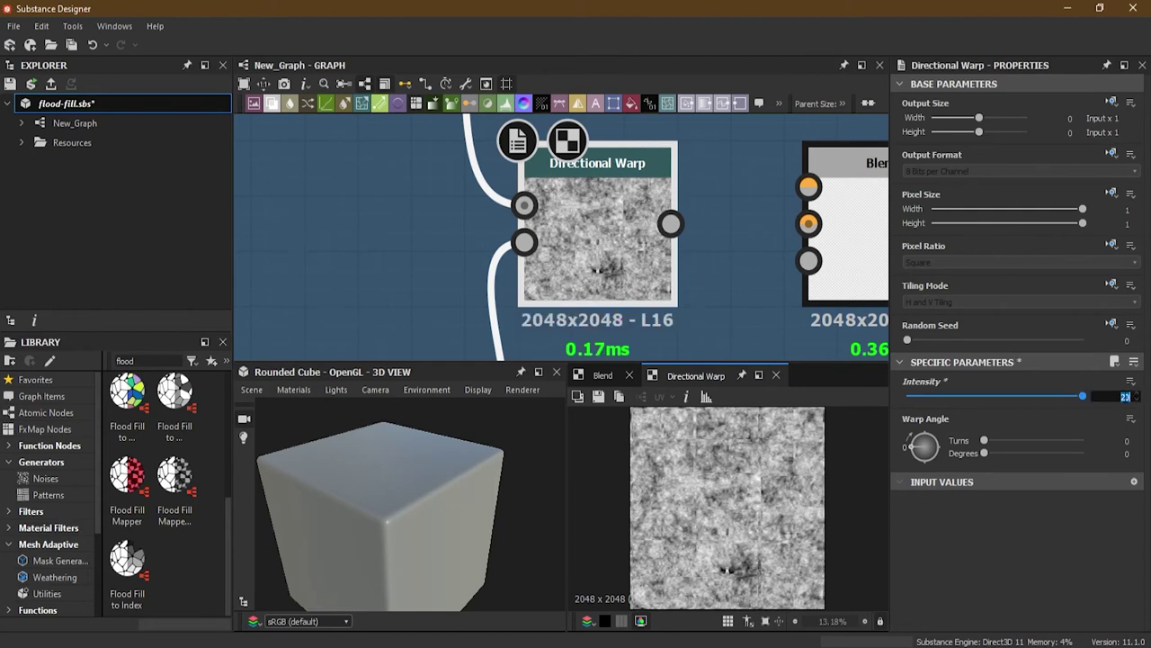
key("Return")
scroll(634, 252, "up", 4)
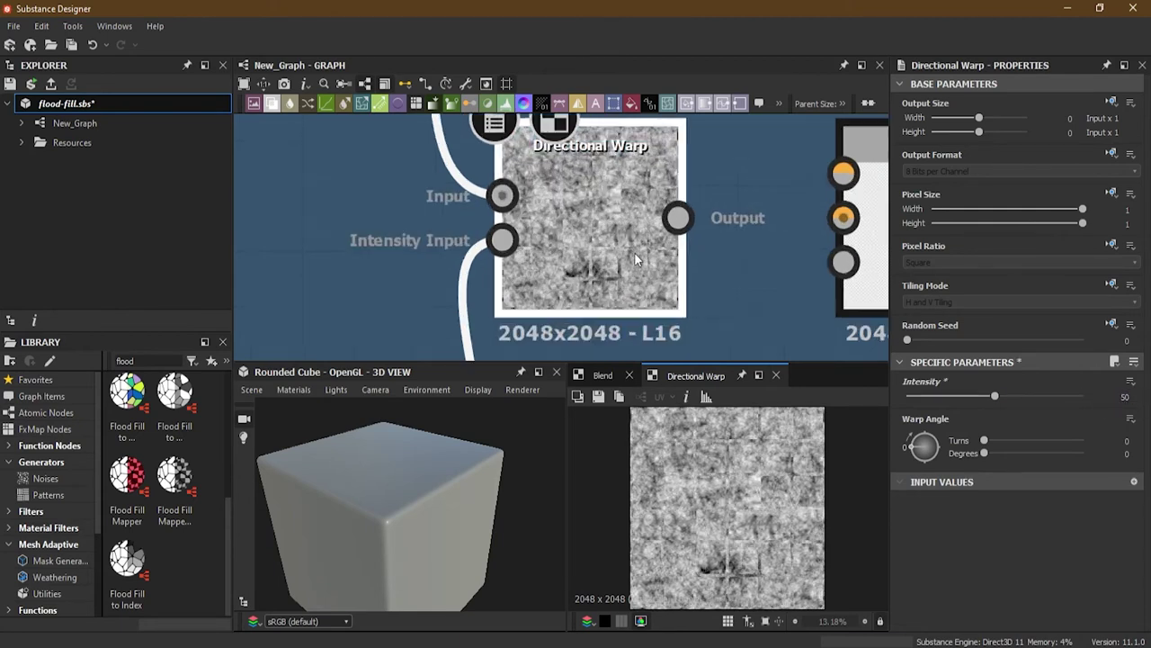
scroll(713, 484, "up", 3)
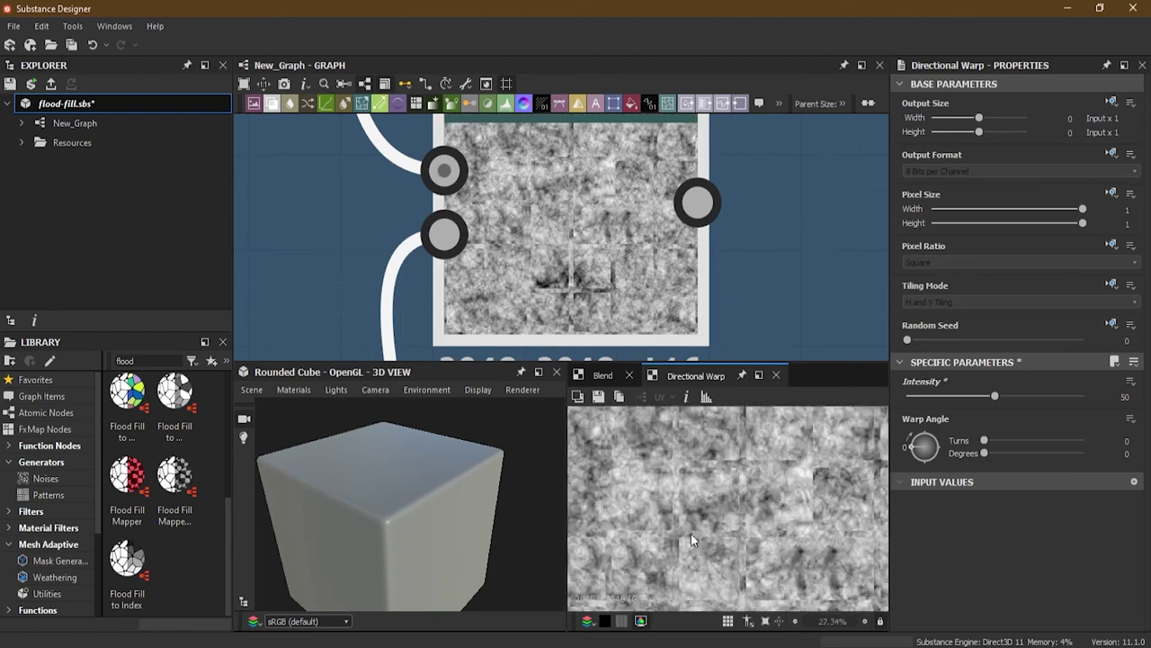
scroll(710, 526, "down", 3)
left_click_drag(995, 400, 1104, 409)
Preview the Pattern Breaker's Tile Generator and increase its Scale to 1.12 to narrow the gaps between tiles
middle_click_drag(421, 238, 716, 292)
scroll(455, 217, "down", 2)
double_click(332, 253)
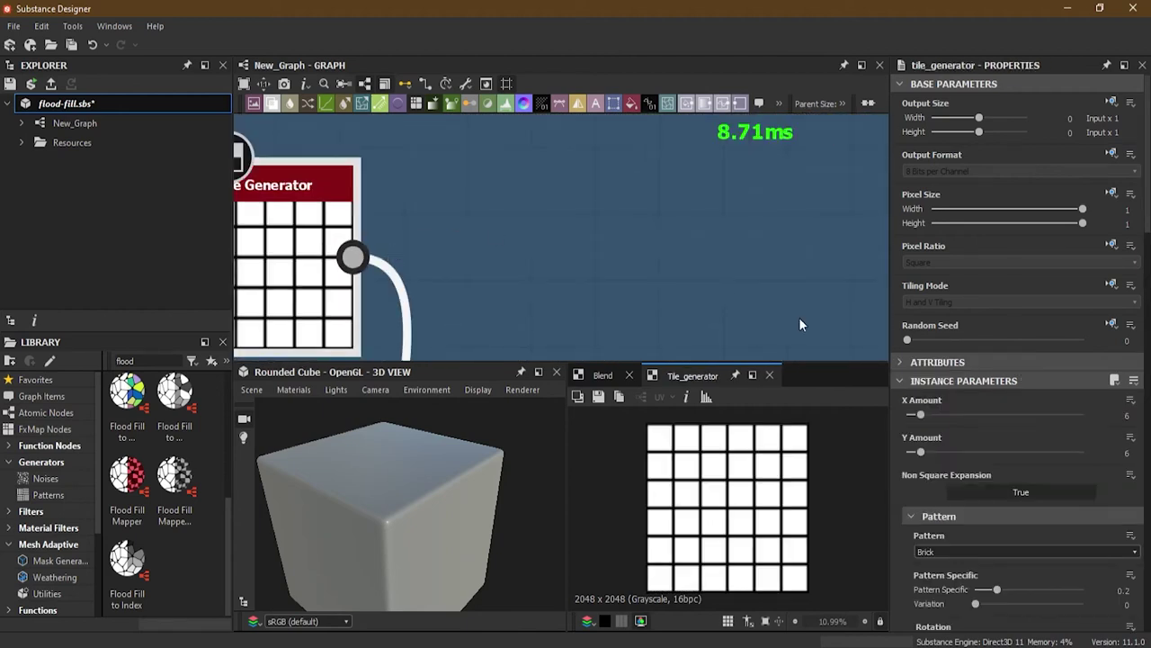
scroll(1066, 454, "down", 3)
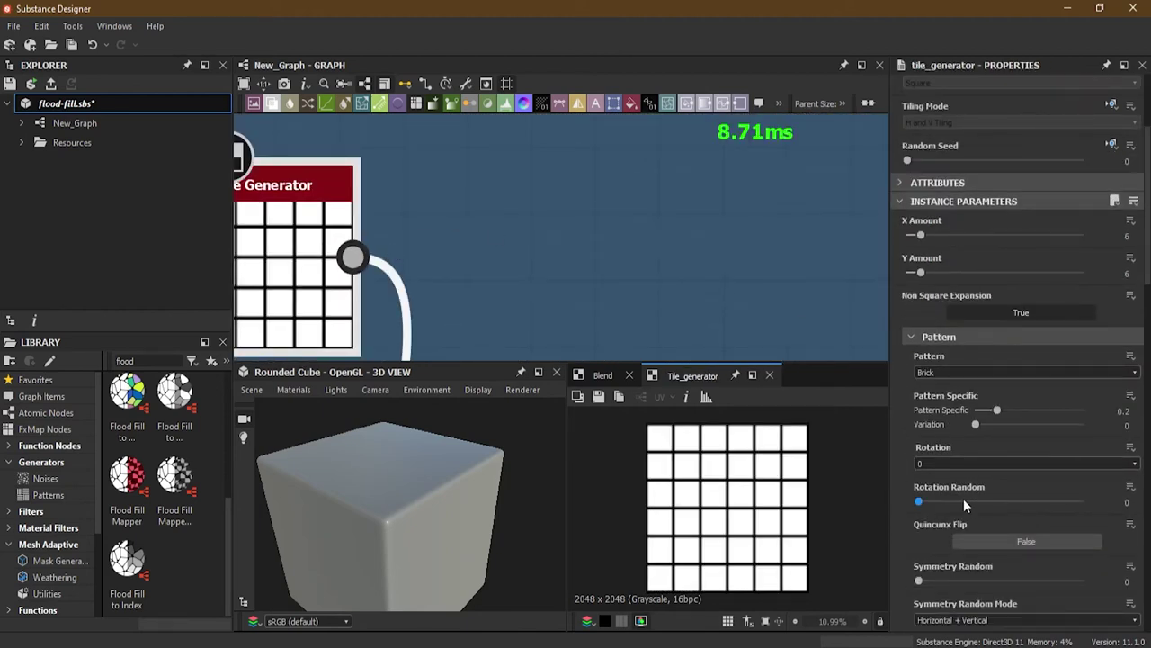
scroll(980, 506, "down", 4)
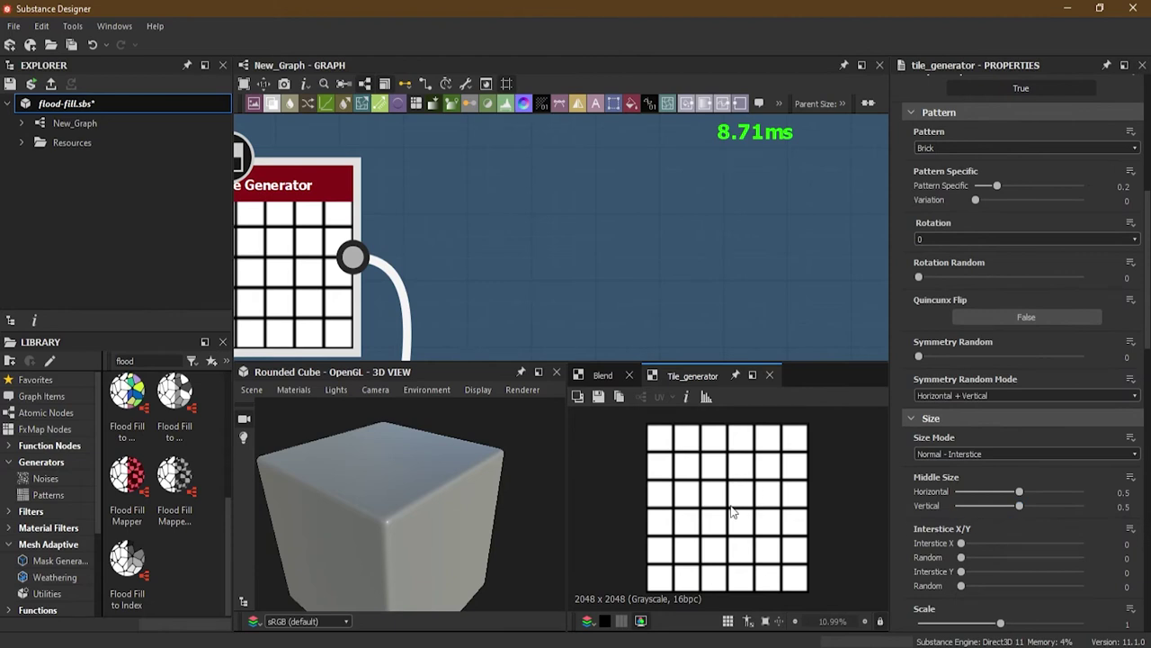
left_click_drag(1002, 620, 1008, 627)
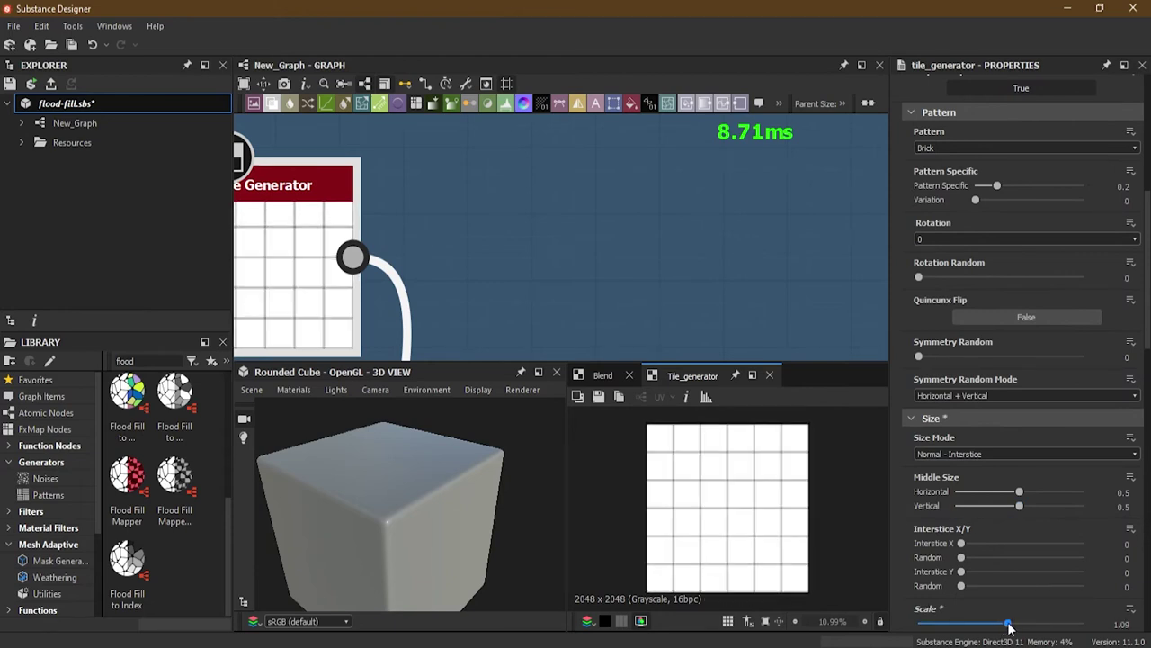
double_click(1119, 623)
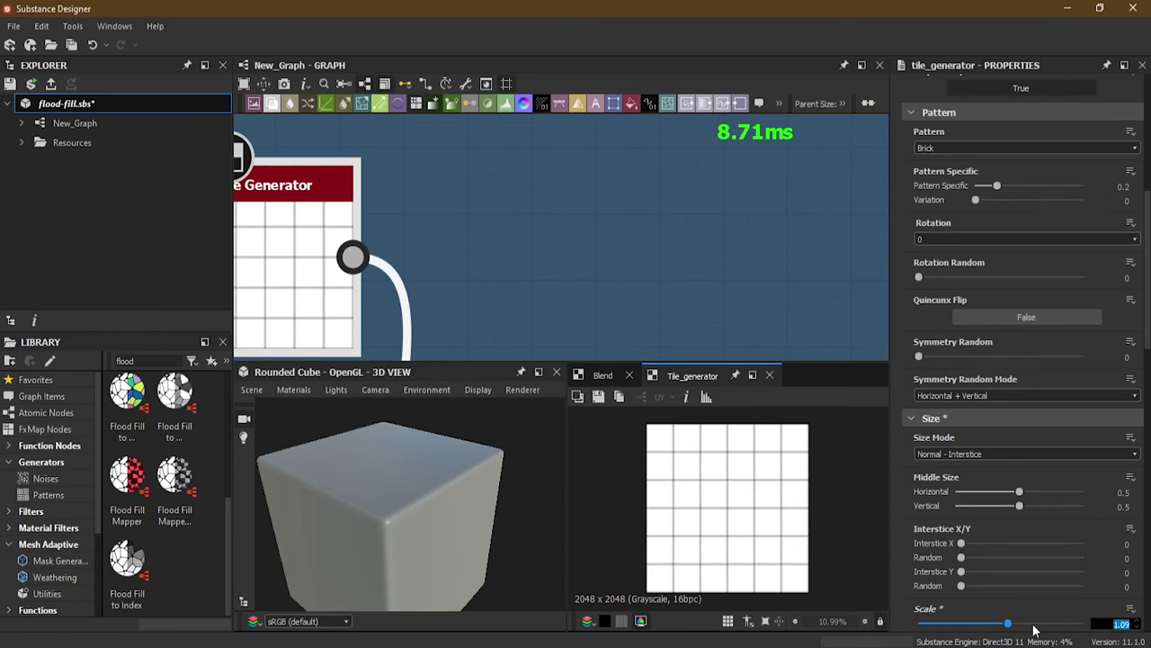
left_click_drag(1009, 627, 1012, 627)
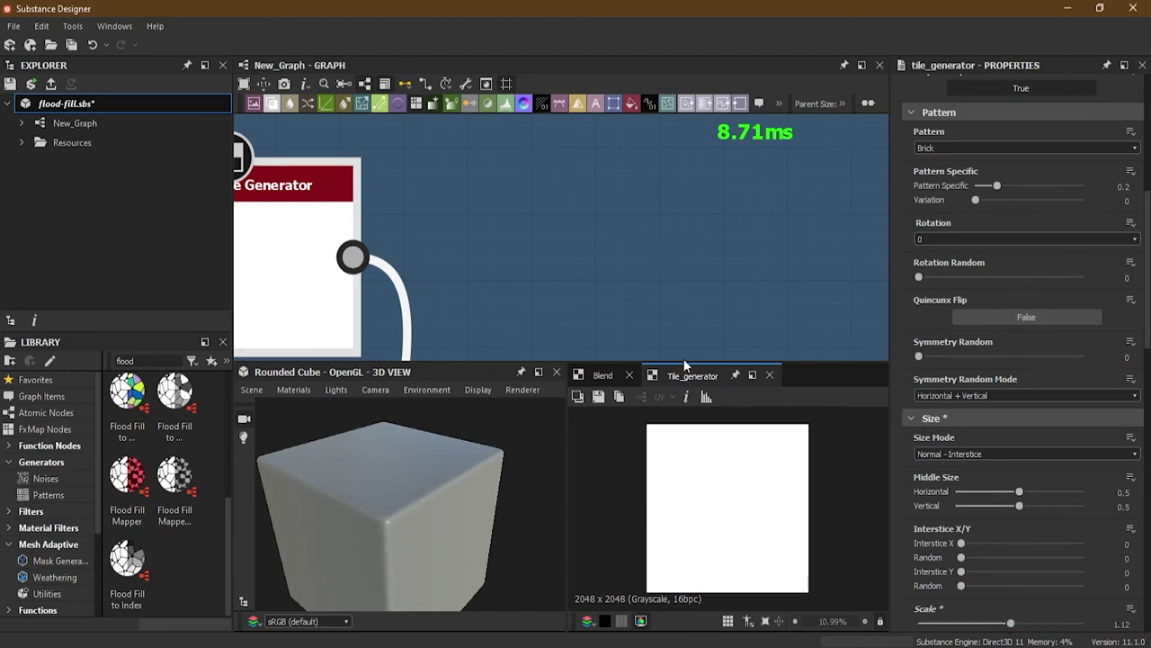
Preview the Directional Warp with the modified tiles and raise its Intensity to 200
scroll(643, 282, "down", 4)
middle_click_drag(642, 282, 472, 262)
scroll(567, 272, "up", 1)
scroll(572, 274, "up", 2)
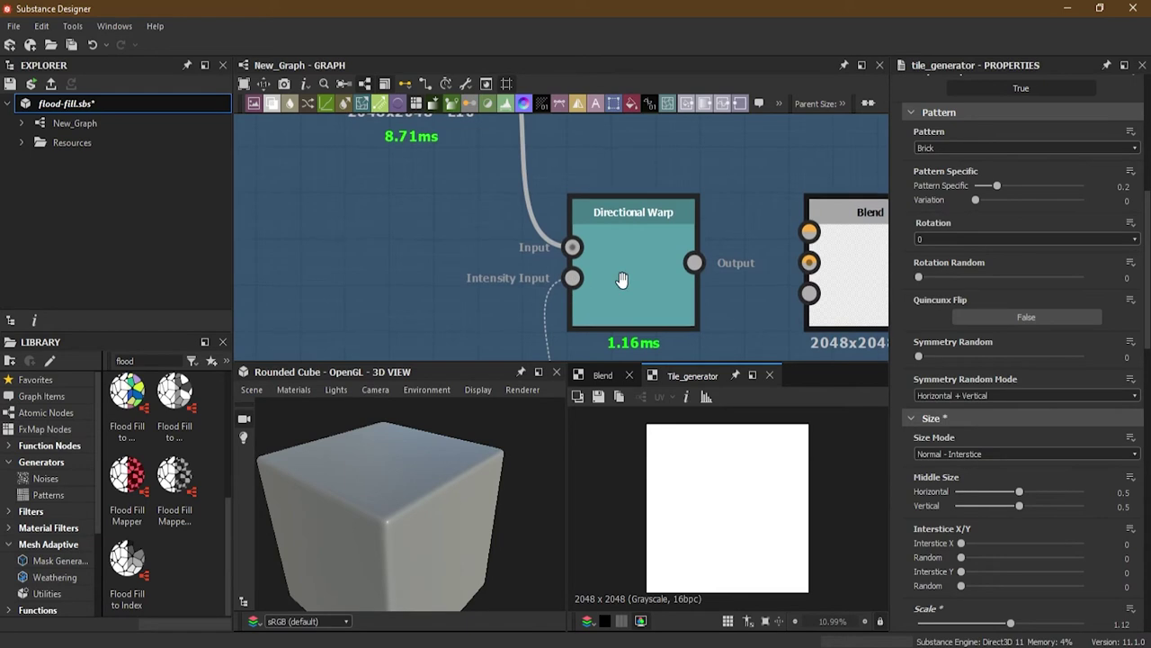
double_click(591, 250)
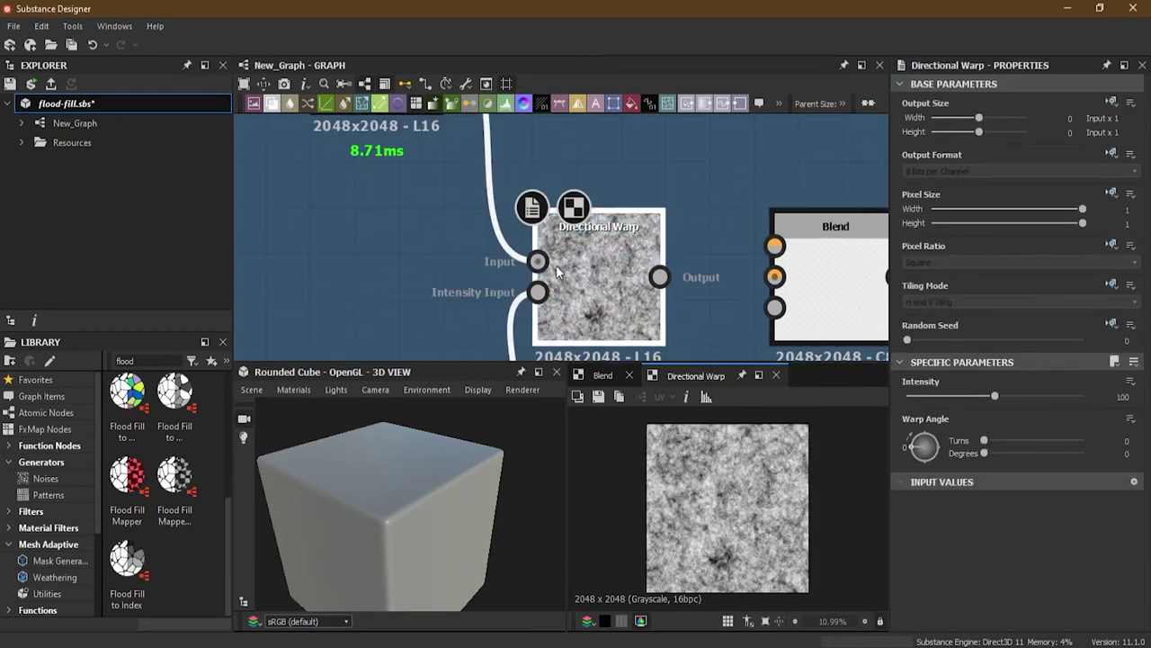
left_click_drag(994, 400, 1093, 406)
middle_click_drag(342, 242, 590, 279)
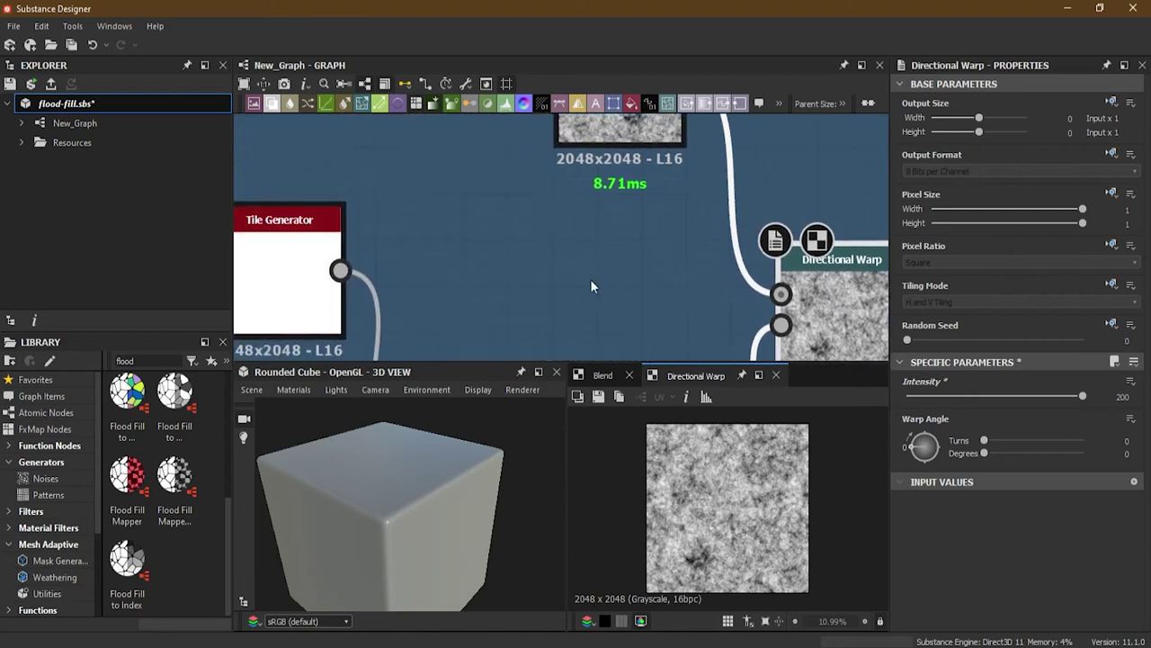
Reopen the Tile Generator's parameters and reduce its Scale to 1.08
scroll(513, 263, "down", 2)
left_click(357, 263)
left_click(357, 263)
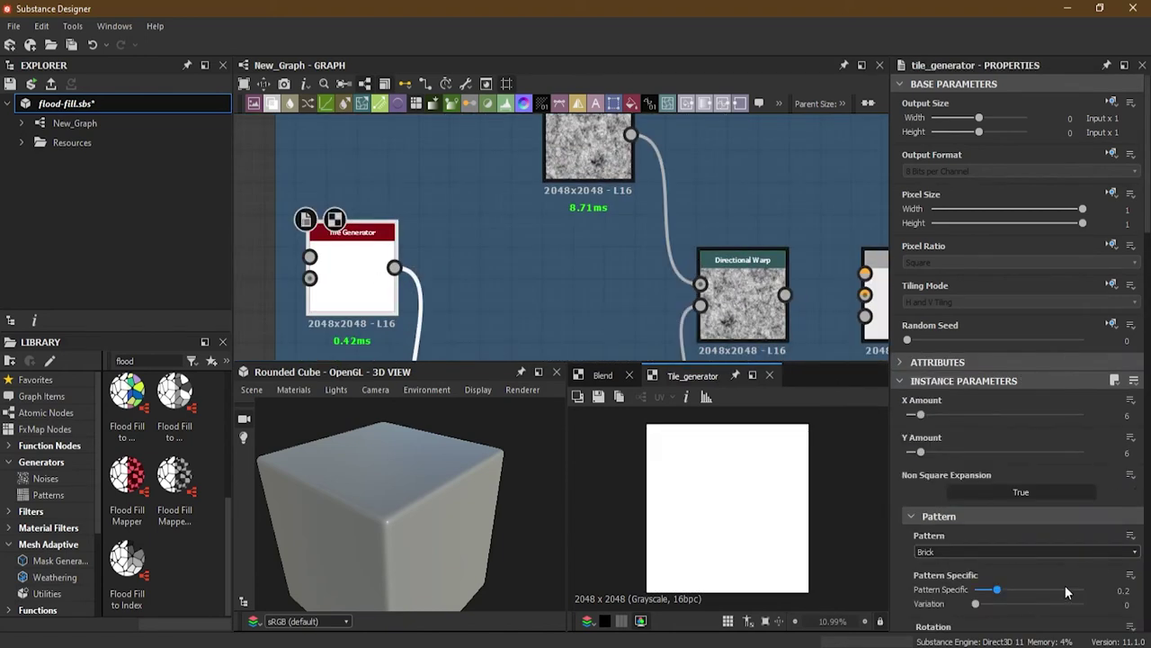
scroll(1057, 562, "down", 1)
scroll(1053, 553, "up", 1)
scroll(1034, 477, "down", 2)
scroll(1055, 505, "down", 1)
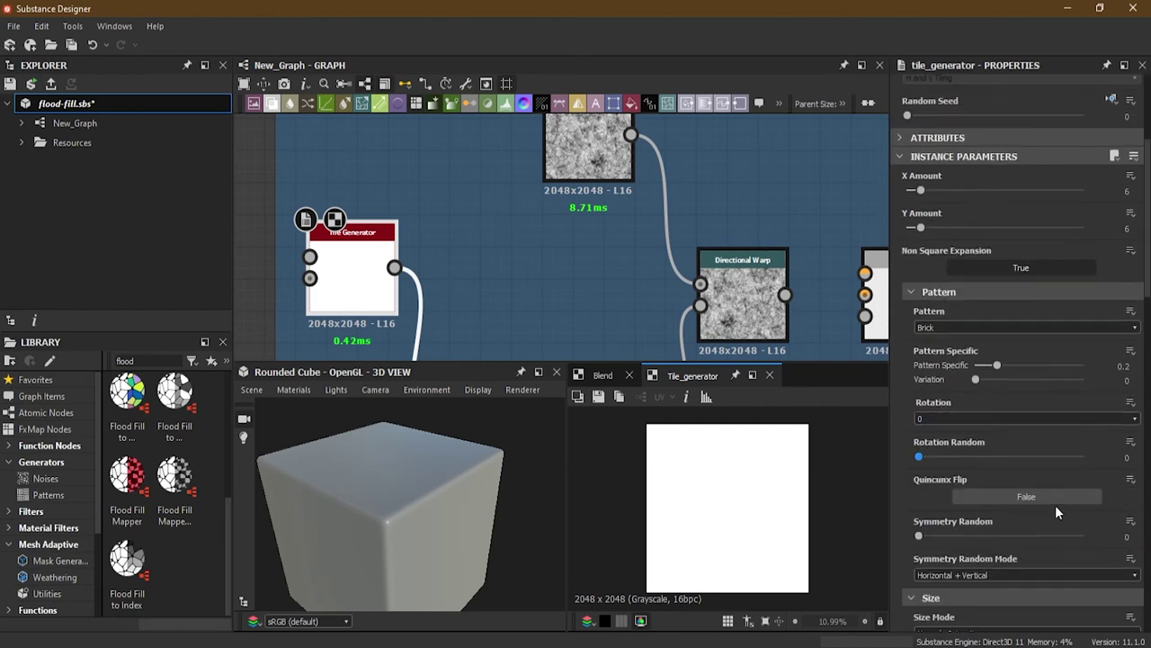
scroll(1054, 536, "down", 3)
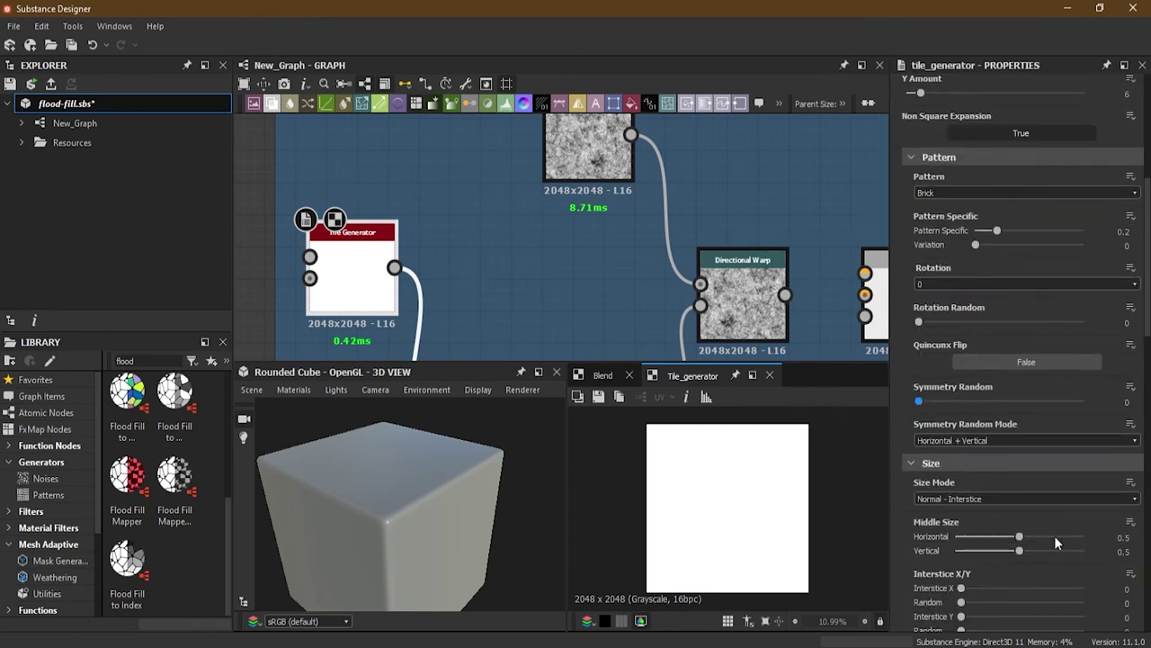
middle_click_drag(499, 286, 497, 165)
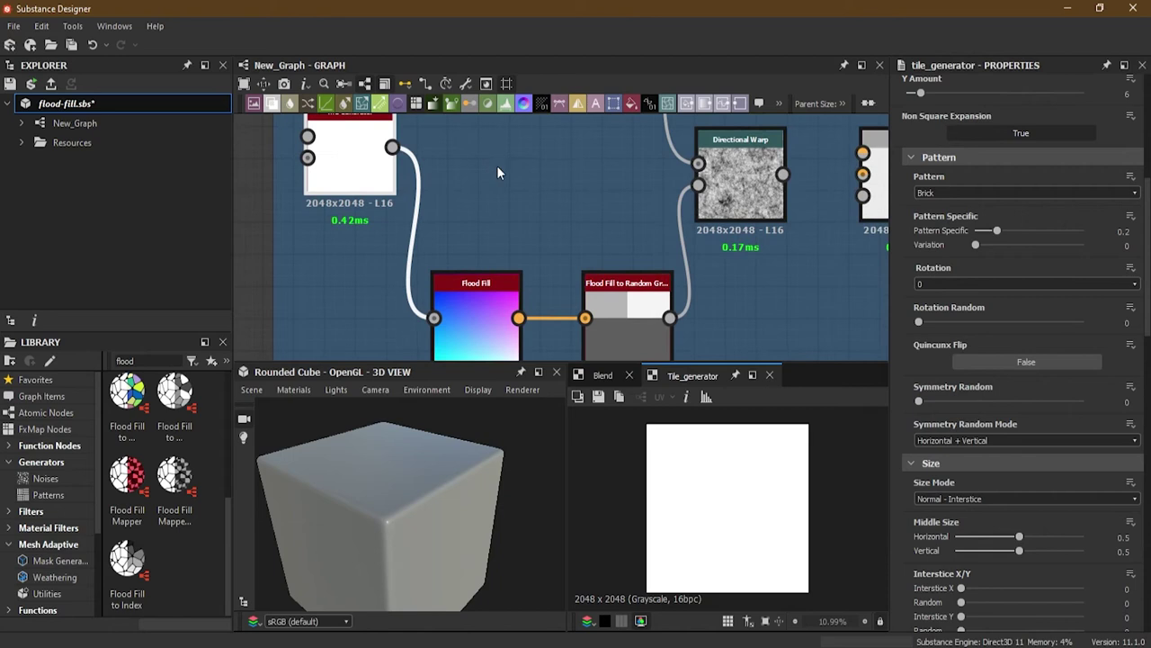
scroll(497, 165, "down", 1)
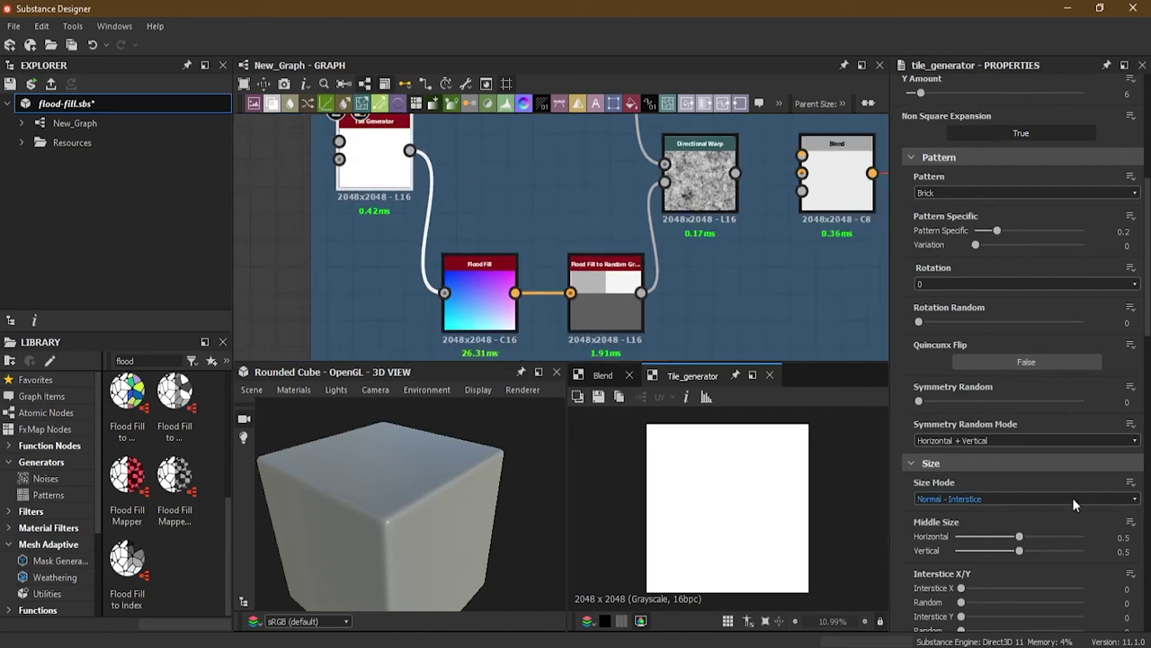
scroll(992, 397, "down", 5)
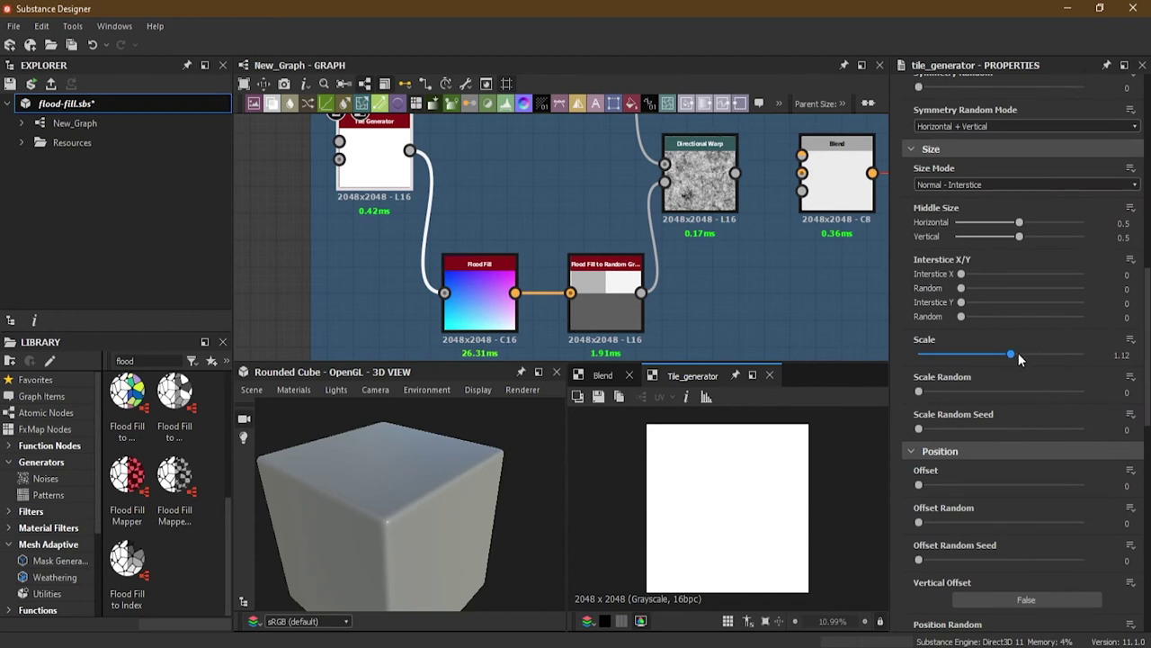
left_click_drag(1009, 356, 1008, 354)
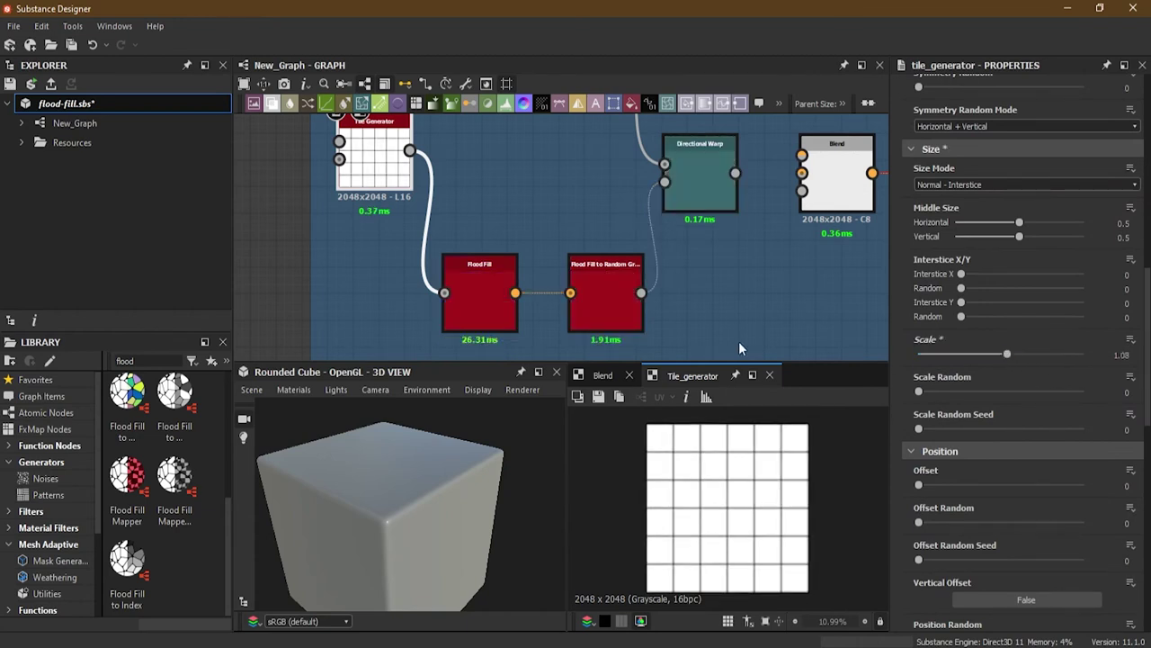
Preview the Flood Fill and Flood Fill to Random Grayscale nodes to examine how the rescaled tiles are separated
left_click(499, 292)
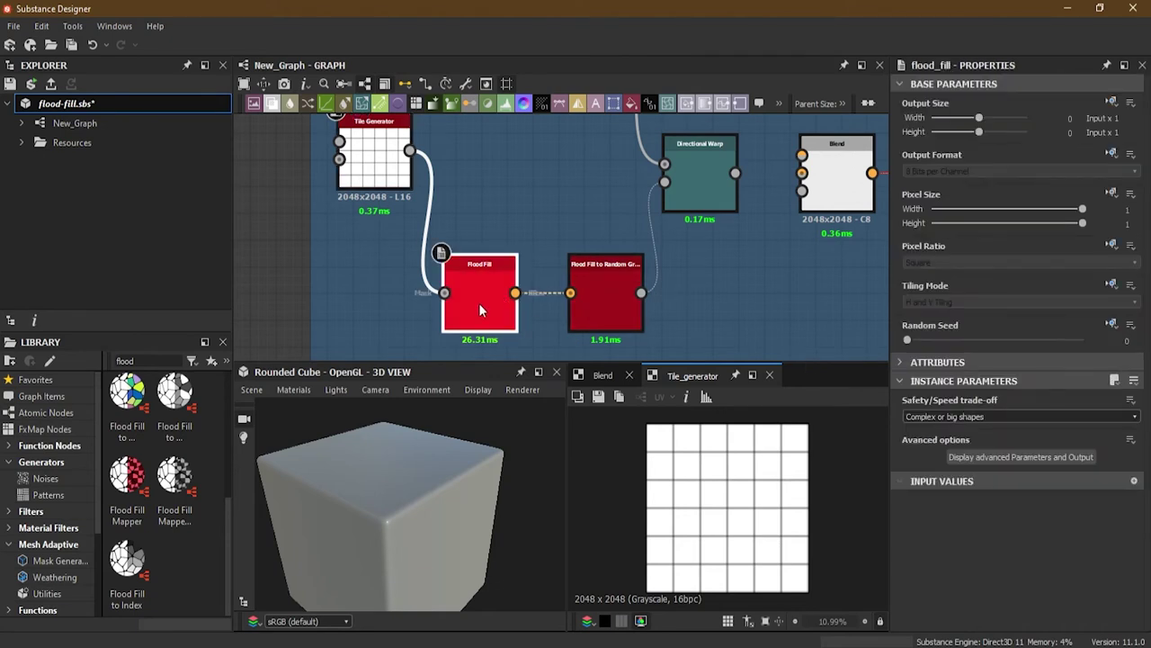
double_click(479, 302)
double_click(586, 310)
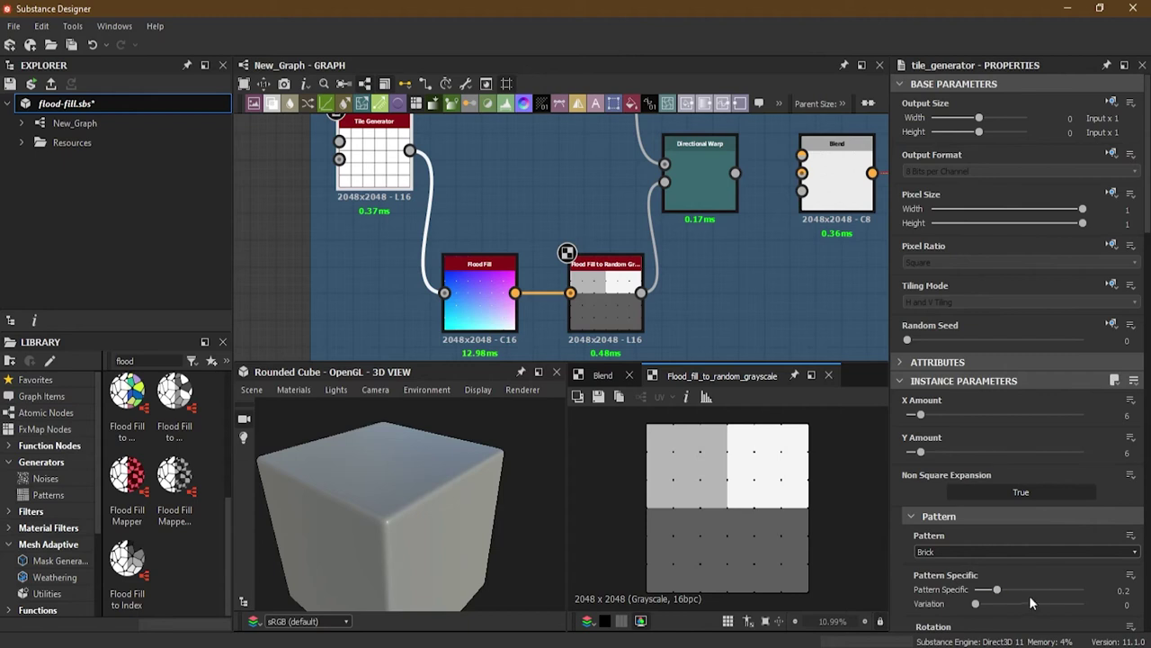
Set the Tile Generator's Scale back to 1
scroll(1026, 531, "down", 3)
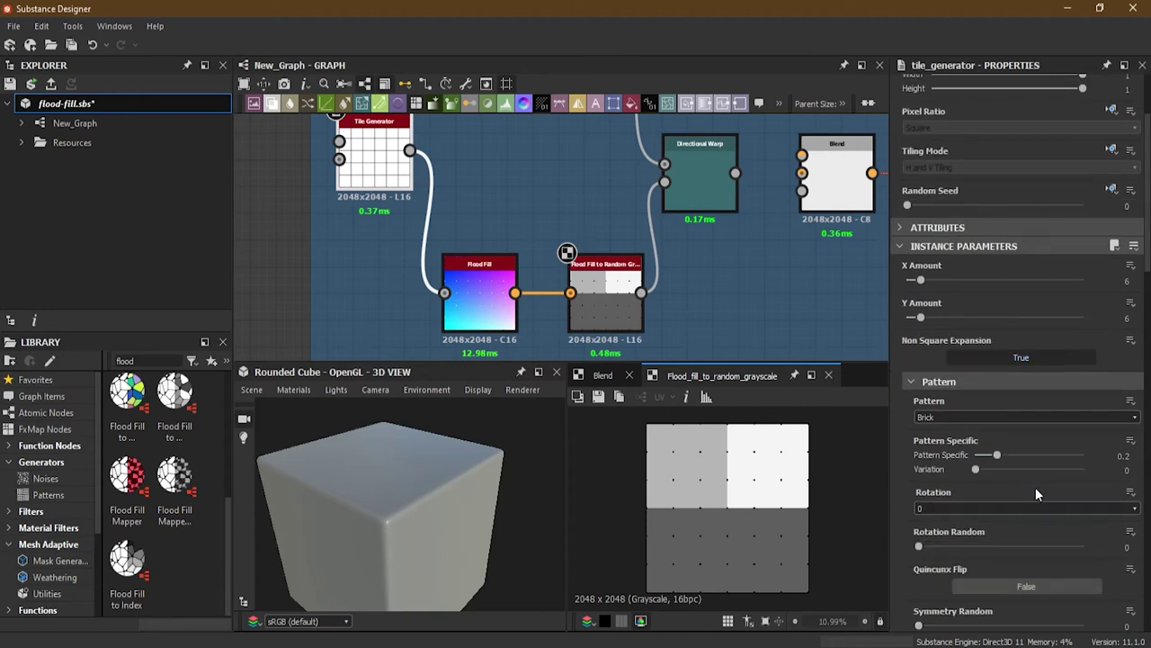
scroll(1054, 486, "down", 1)
scroll(1058, 486, "up", 4)
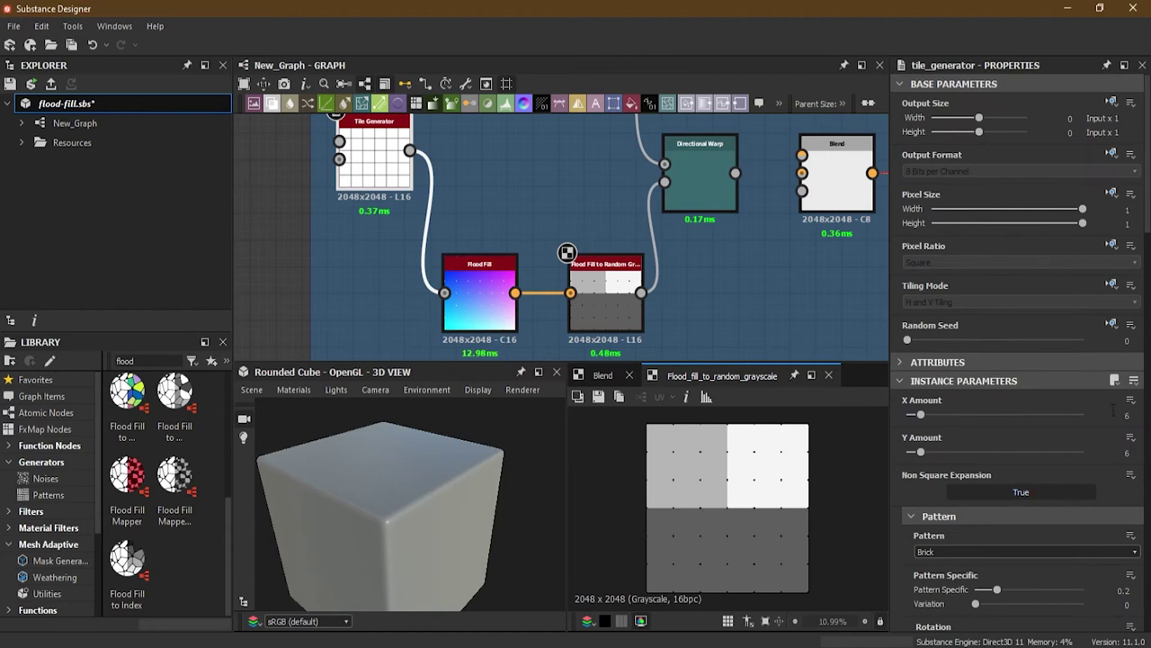
scroll(988, 470, "down", 10)
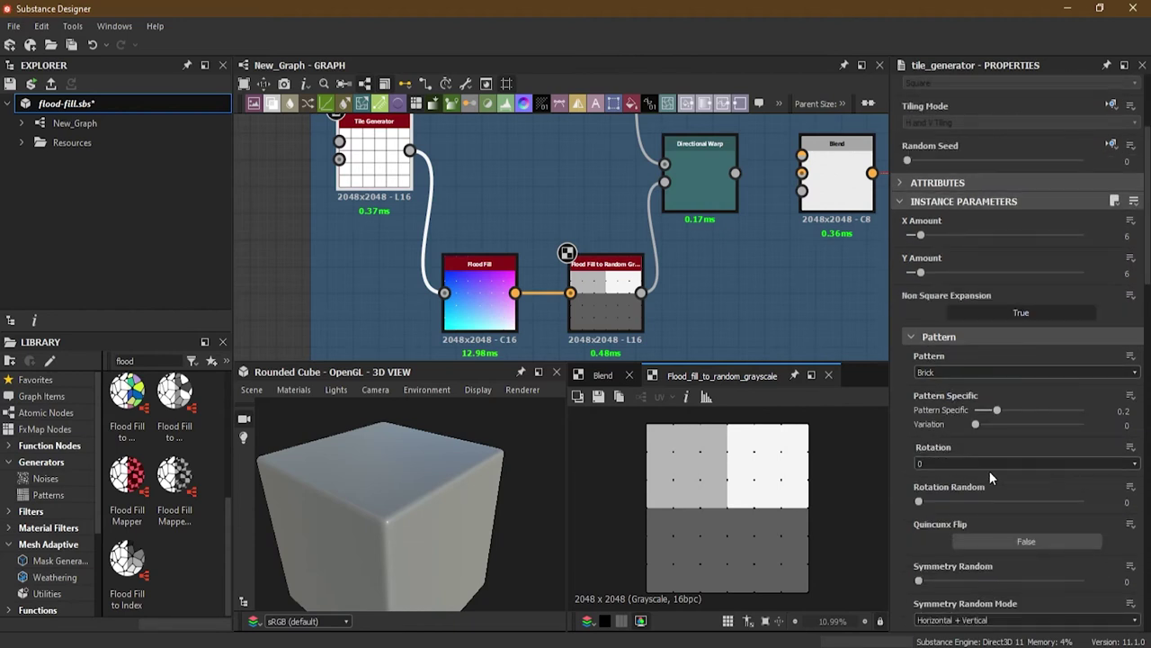
scroll(1027, 491, "down", 2)
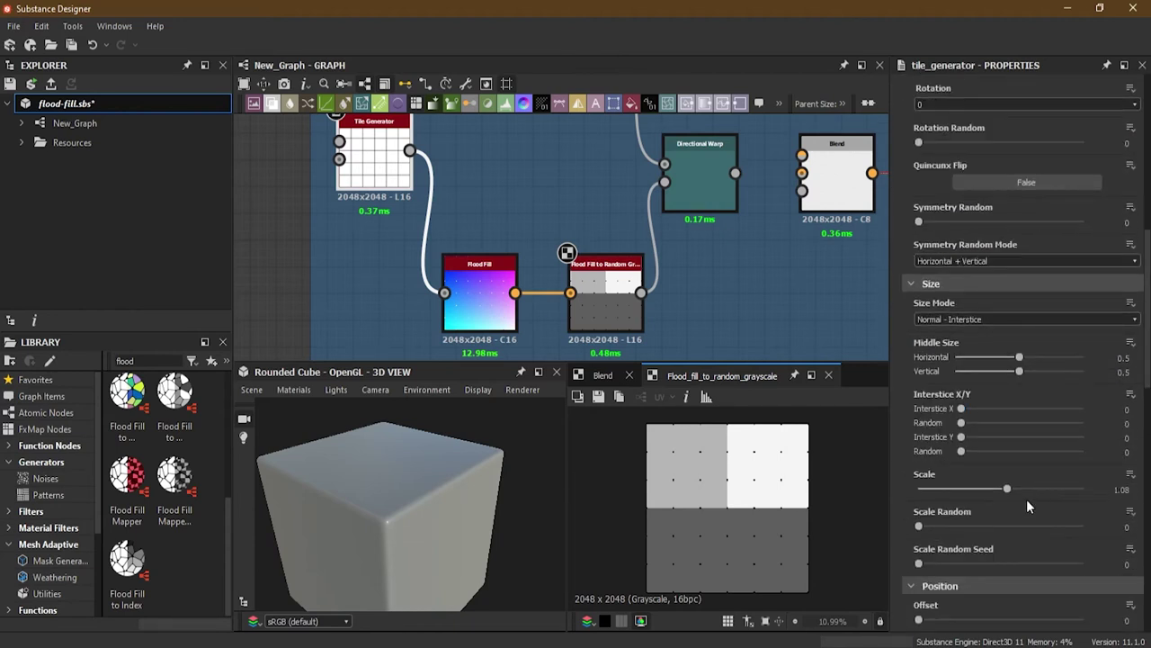
left_click(1120, 489)
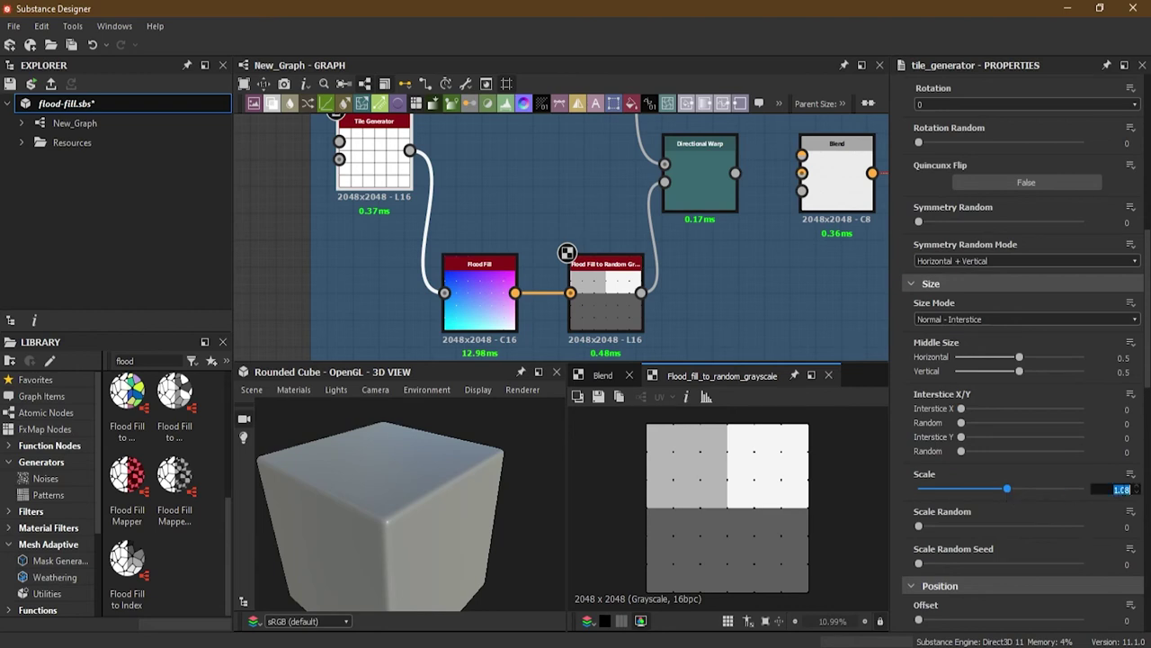
type("1")
key("Return")
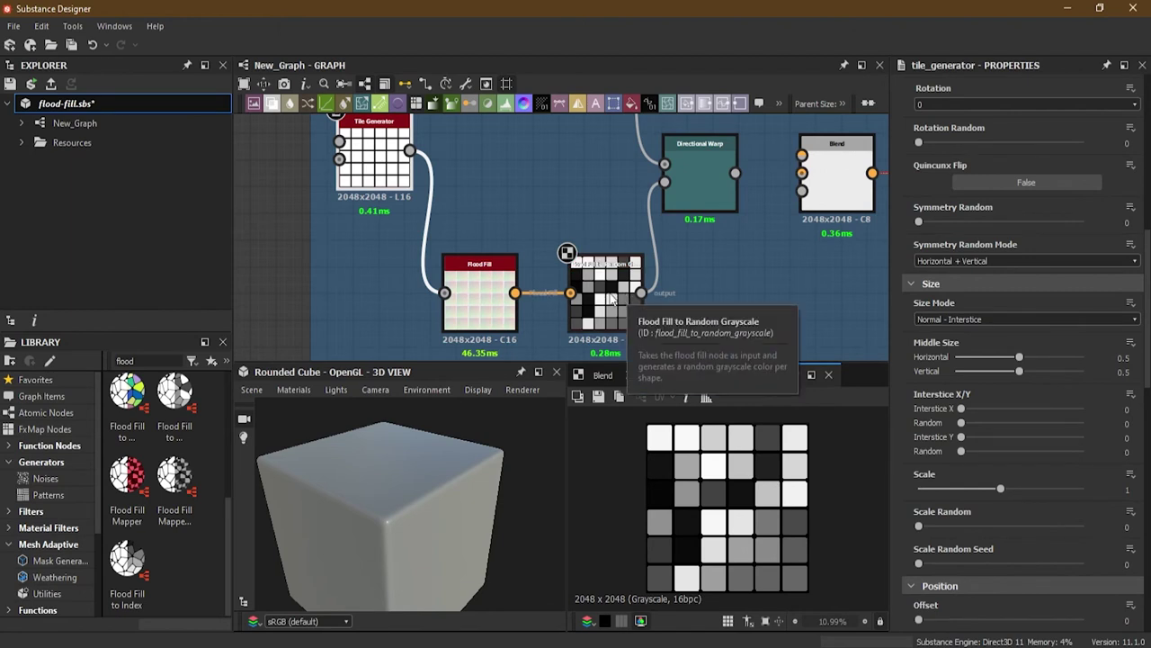
Preview the Directional Warp and raise its Intensity in stages, through 400 and 500, to about 813
double_click(701, 201)
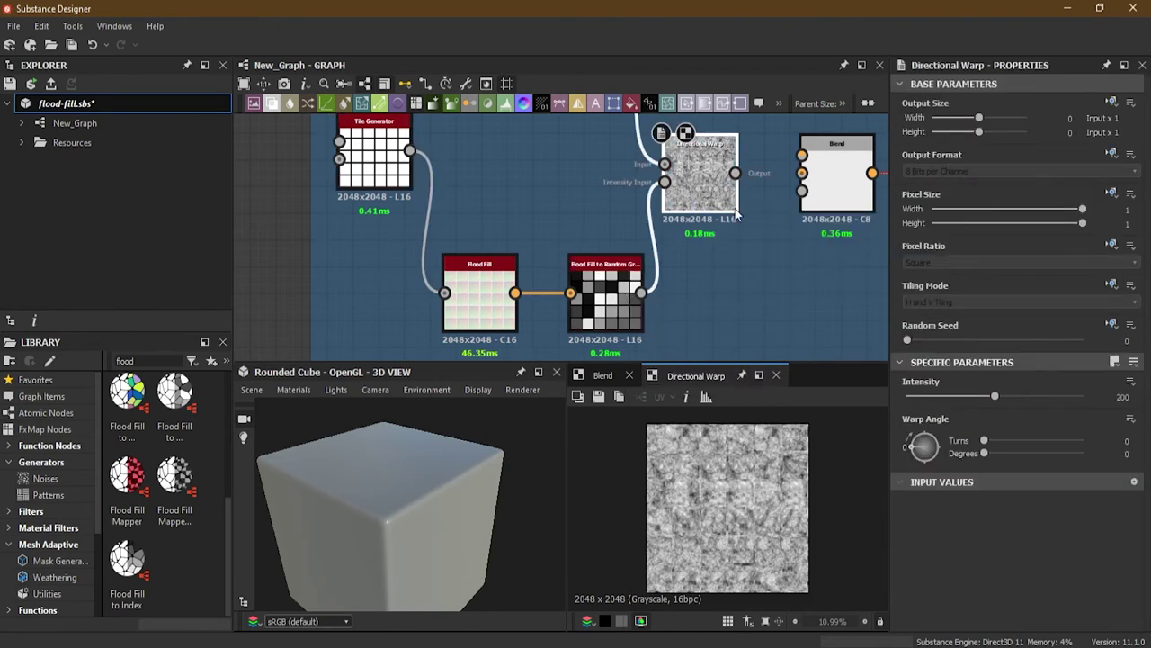
scroll(722, 196, "up", 2)
left_click_drag(996, 397, 1082, 397)
scroll(566, 235, "up", 2)
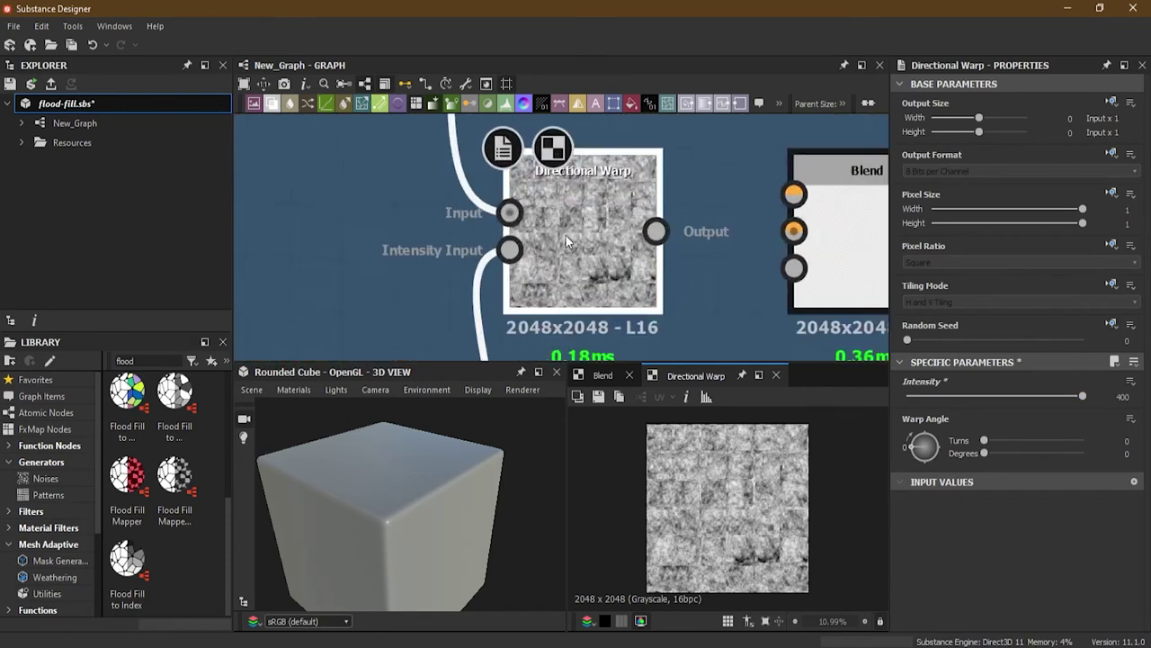
scroll(566, 241, "up", 2)
left_click(1122, 395)
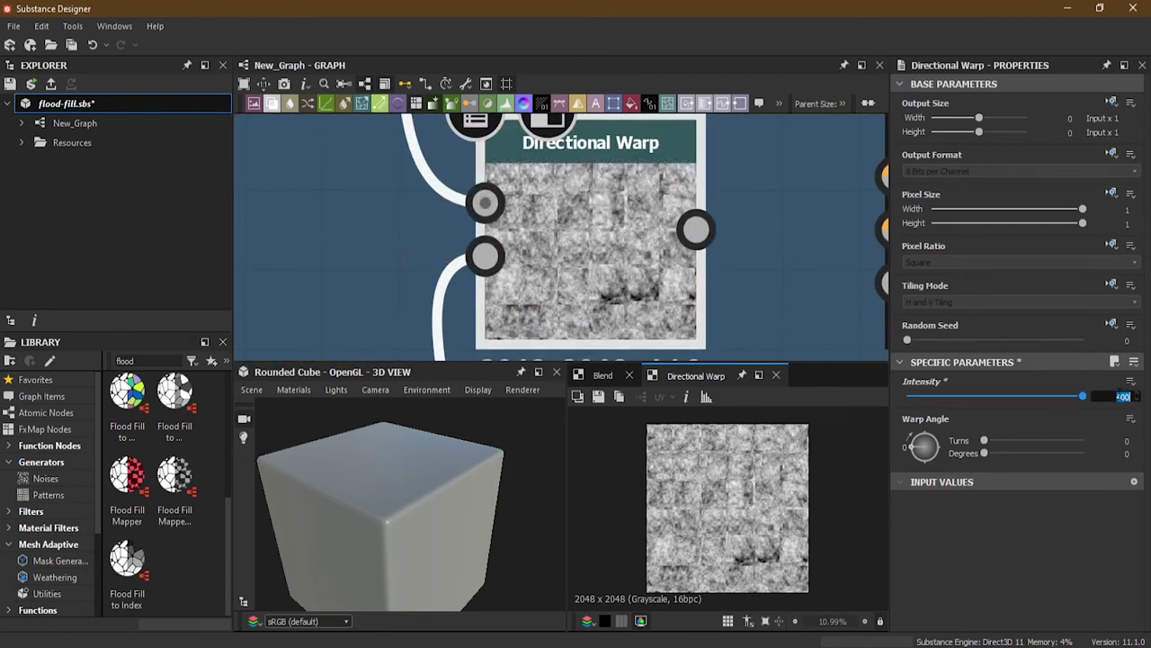
type("500")
key("Return")
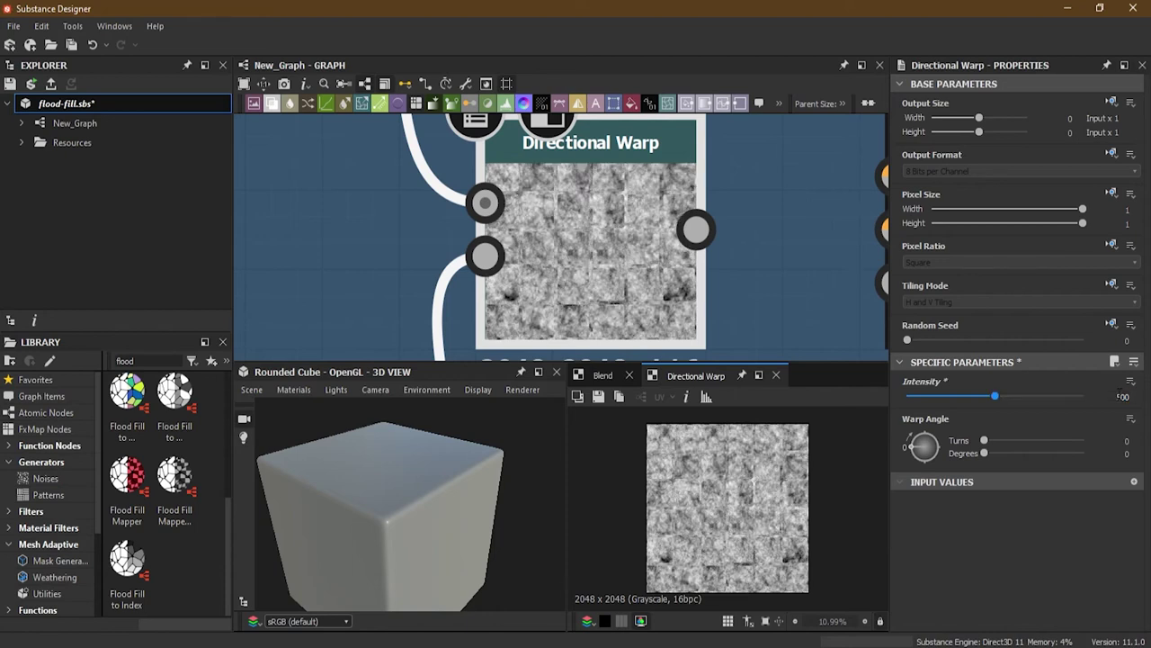
left_click_drag(1003, 395, 1051, 399)
Set the Directional Warp's Warp Angle to about 0.14 turns (49 degrees)
left_click_drag(921, 447, 919, 446)
scroll(539, 198, "down", 4)
scroll(575, 215, "down", 3)
middle_click_drag(575, 216, 534, 221)
scroll(586, 218, "up", 2)
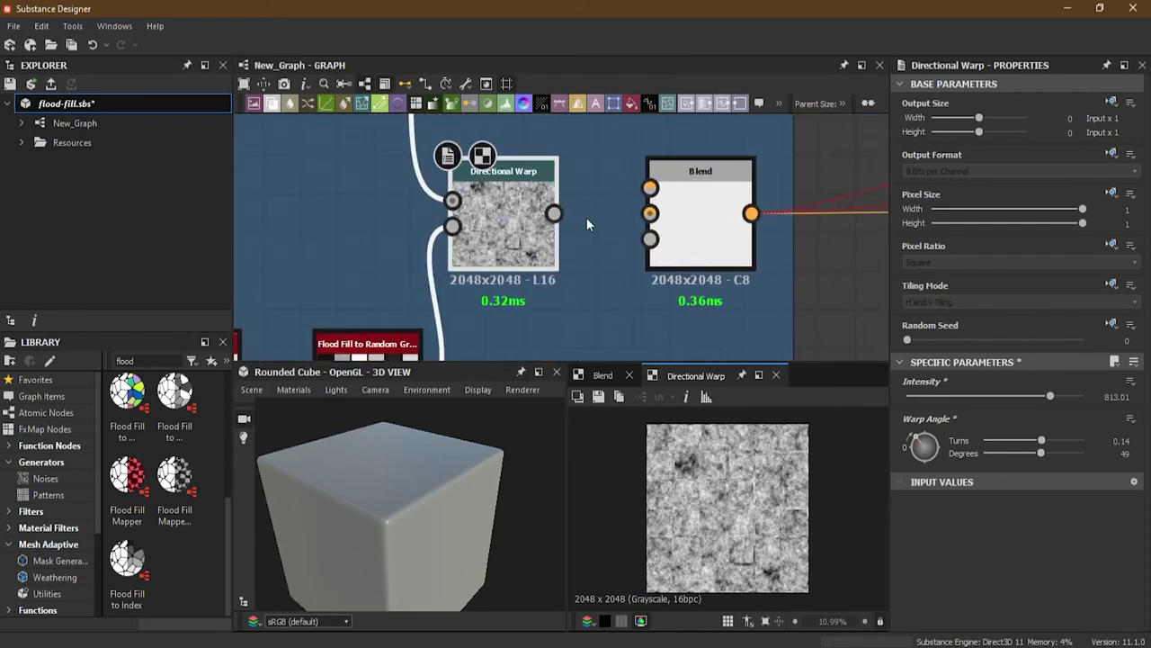
Connect the Tile Generator to the Pattern Breaker Blend's Foreground and the Directional Warp to its Background, and preview the Blend
scroll(587, 216, "up", 1)
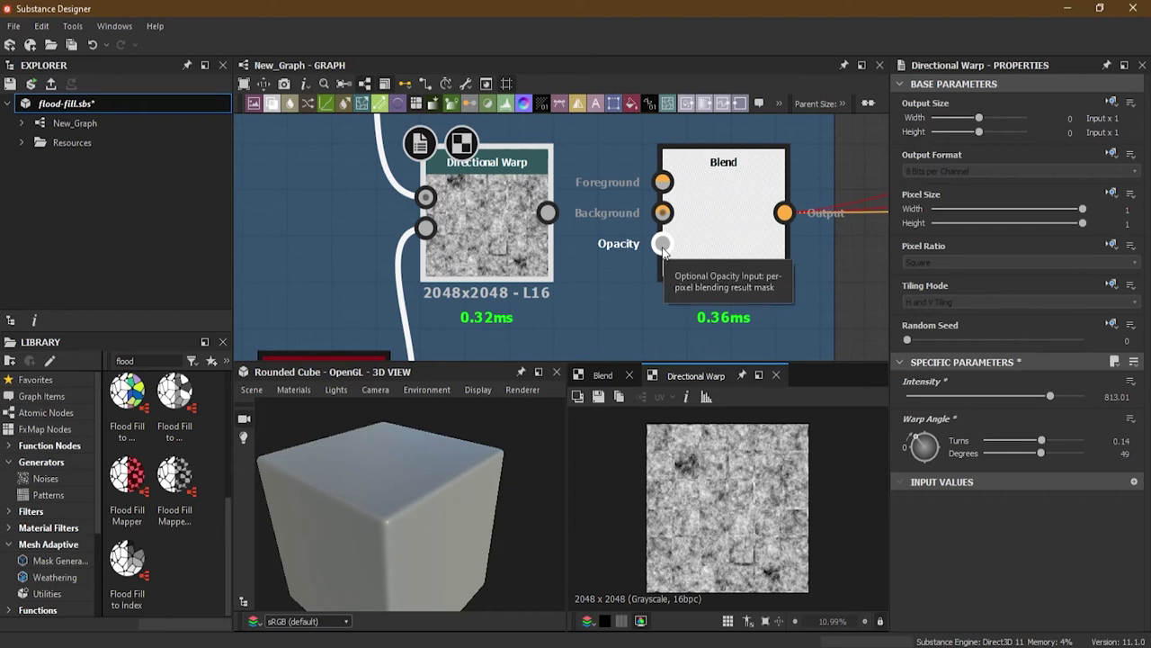
scroll(647, 247, "up", 1)
scroll(642, 247, "down", 3)
mouse_move(642, 247)
middle_mouse_down()
mouse_move(681, 226)
mouse_move(695, 187)
mouse_move(678, 297)
mouse_move(629, 247)
mouse_move(641, 250)
middle_mouse_up()
scroll(695, 187, "down", 1)
scroll(615, 236, "up", 1)
scroll(617, 242, "up", 1)
scroll(617, 243, "down", 2)
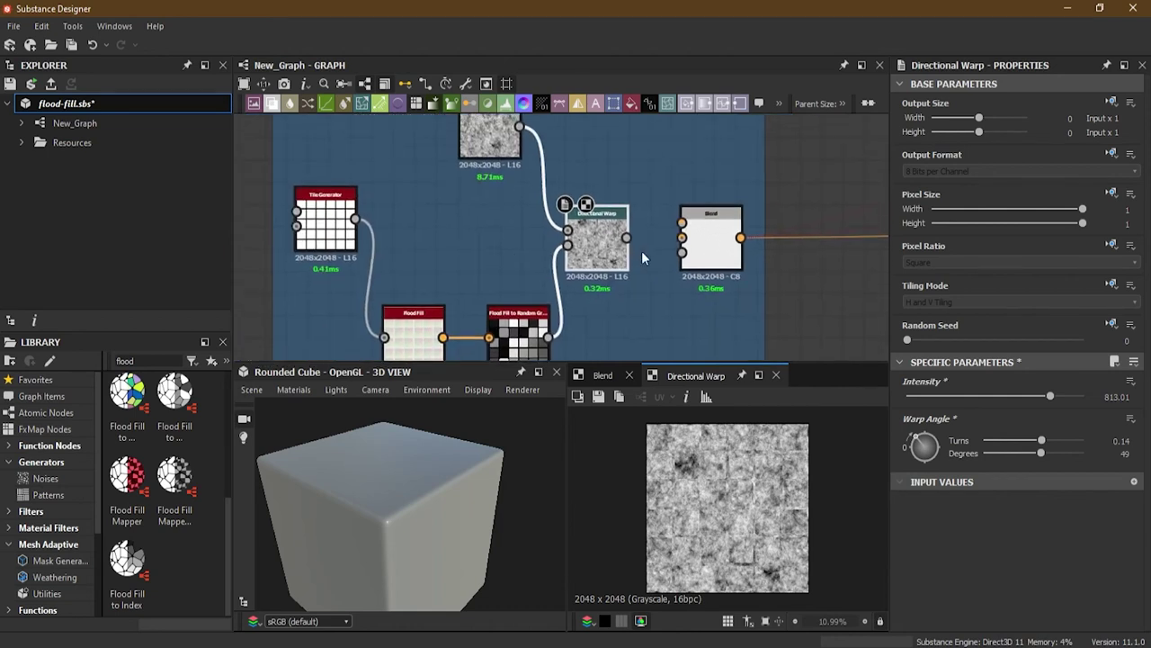
scroll(643, 257, "up", 1)
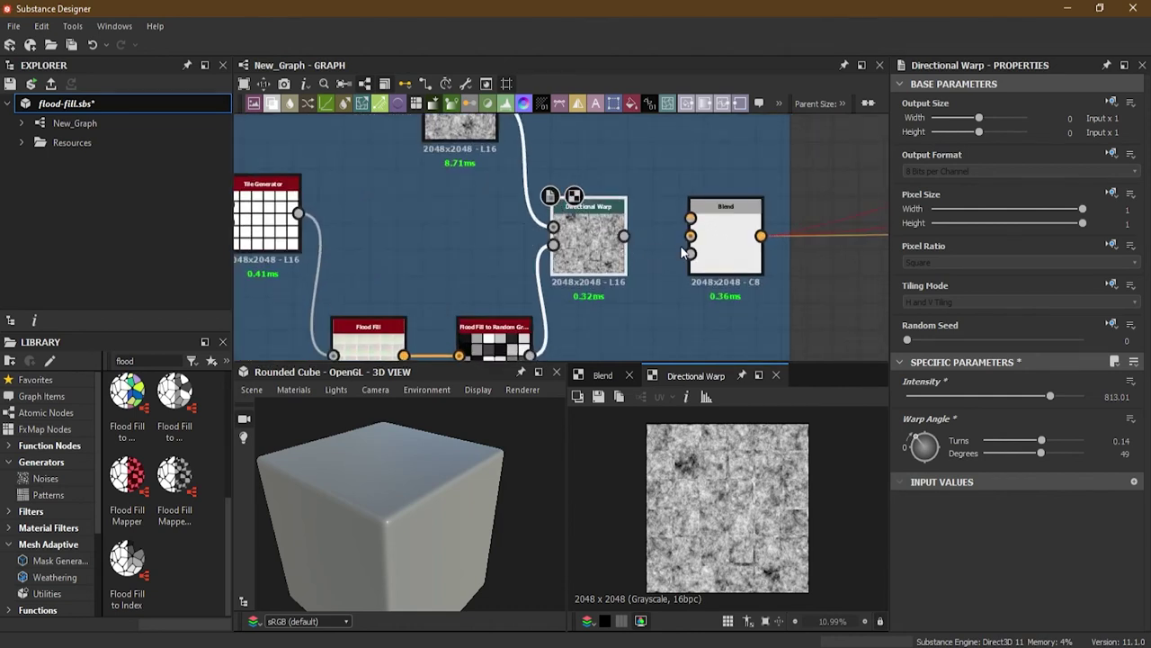
middle_click_drag(684, 252, 746, 265)
left_click_drag(362, 225, 753, 231)
left_click_drag(656, 256, 754, 248)
double_click(798, 259)
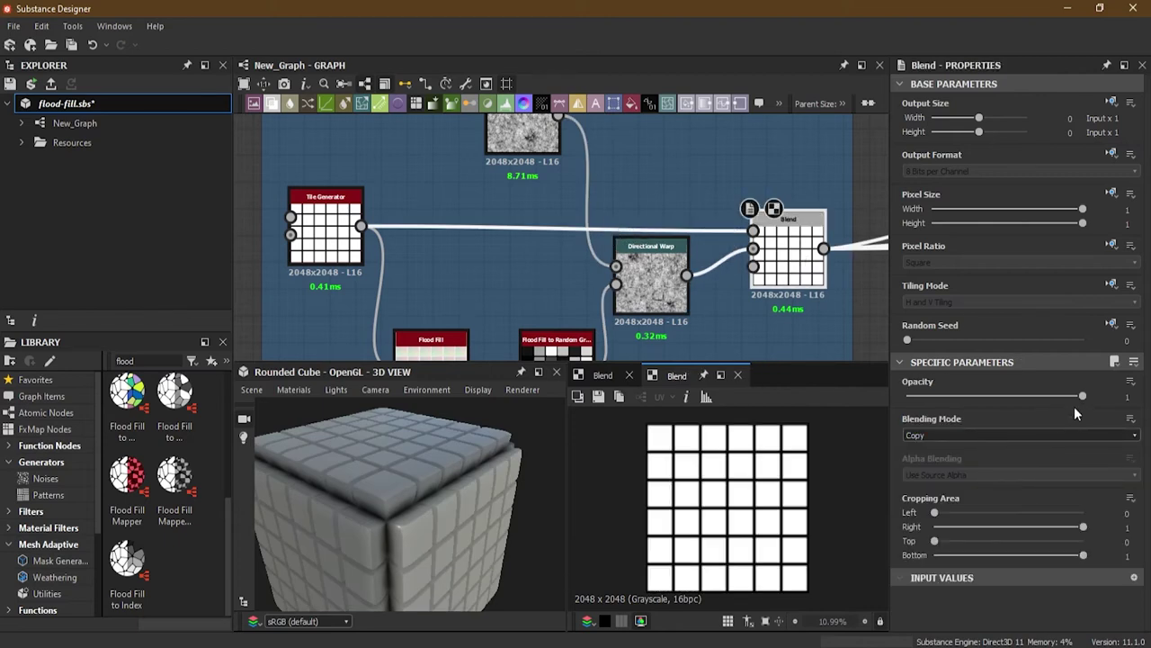
Try the Blend's Opacity at about 0.47, inspect the blended tiles, and return it to 1
left_click_drag(1079, 396, 989, 397)
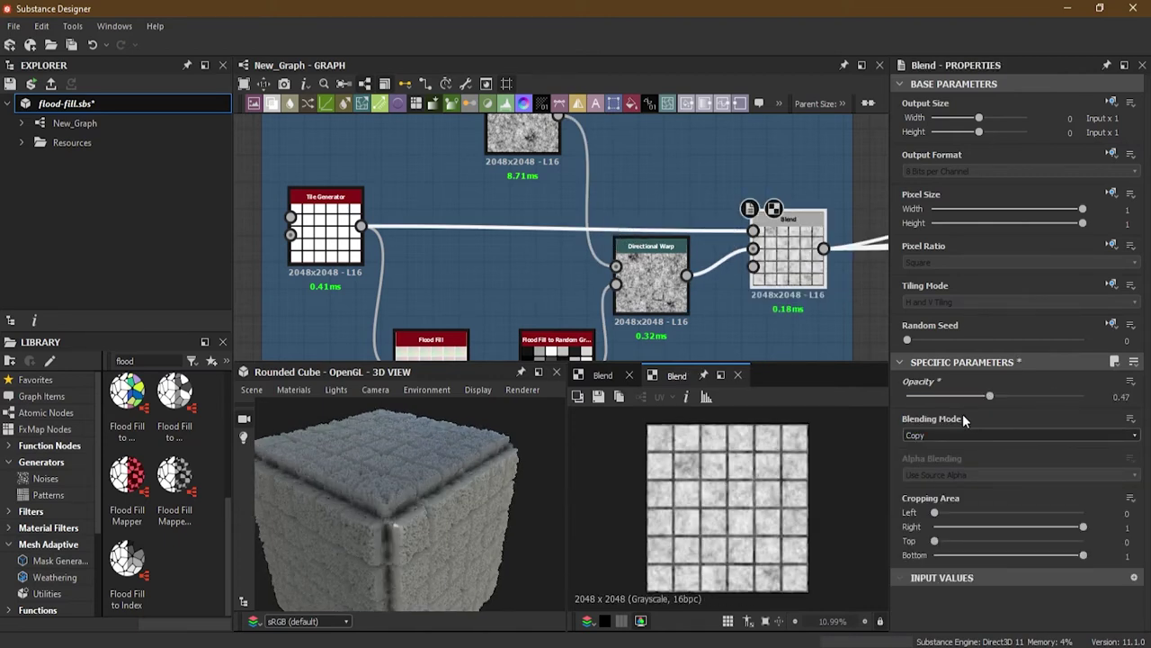
scroll(730, 467, "up", 2)
scroll(730, 467, "up", 1)
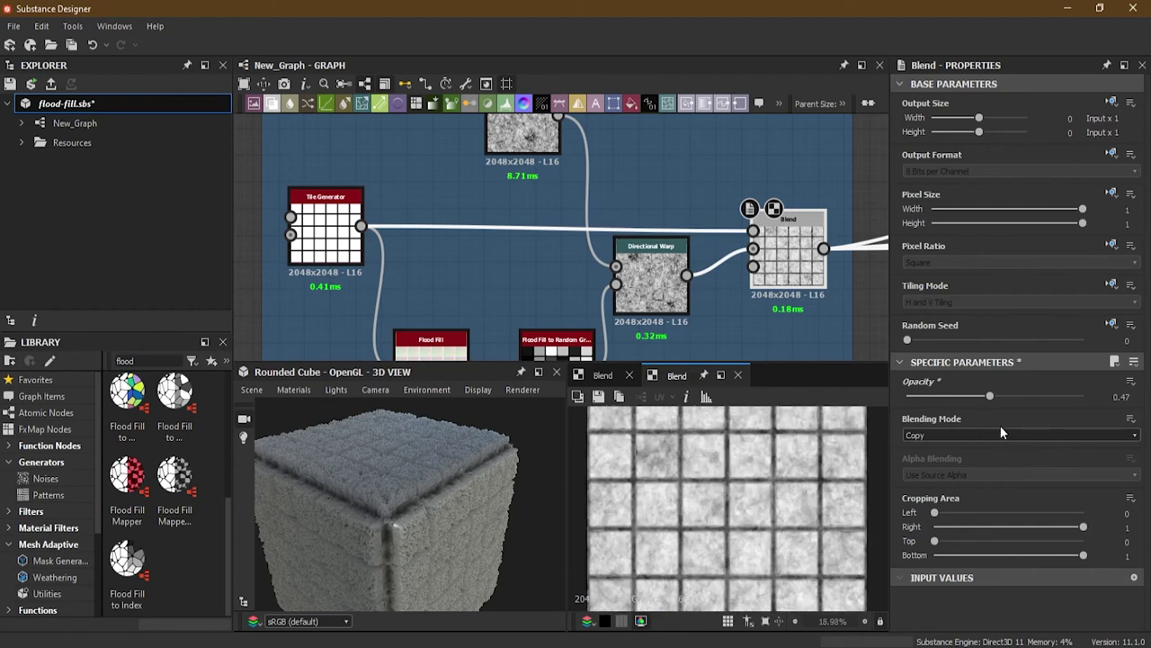
left_click_drag(993, 396, 1130, 397)
Try the Add (Linear Dodge) and Subtract blending modes on the Blend and compare them on the cube
left_click(943, 433)
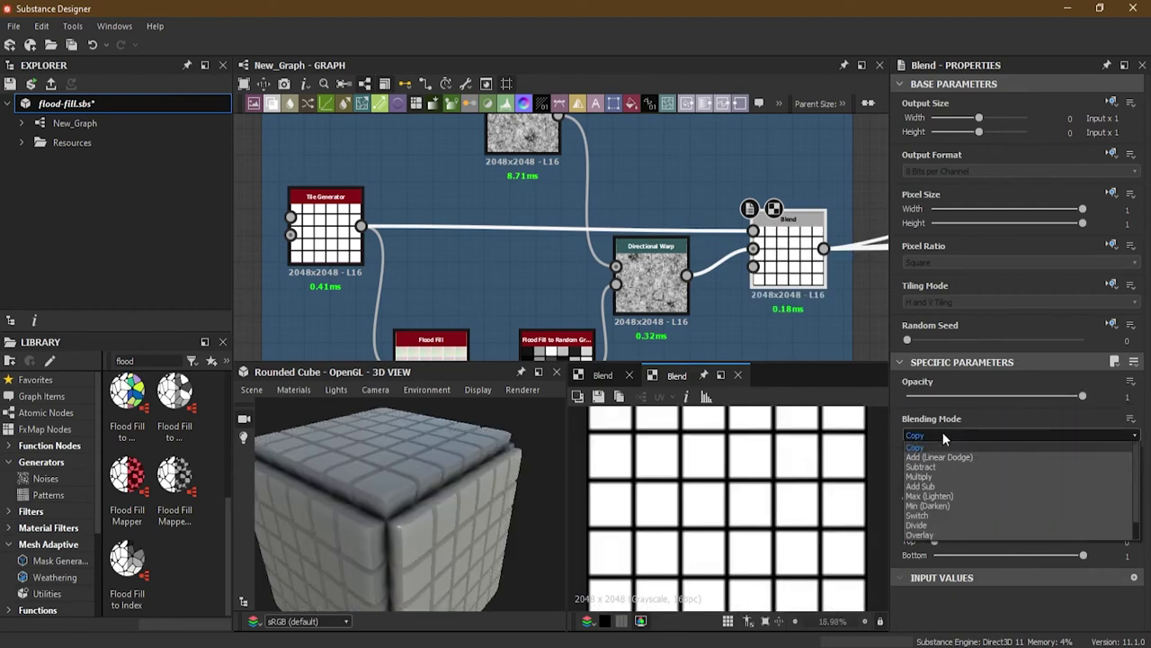
left_click(945, 456)
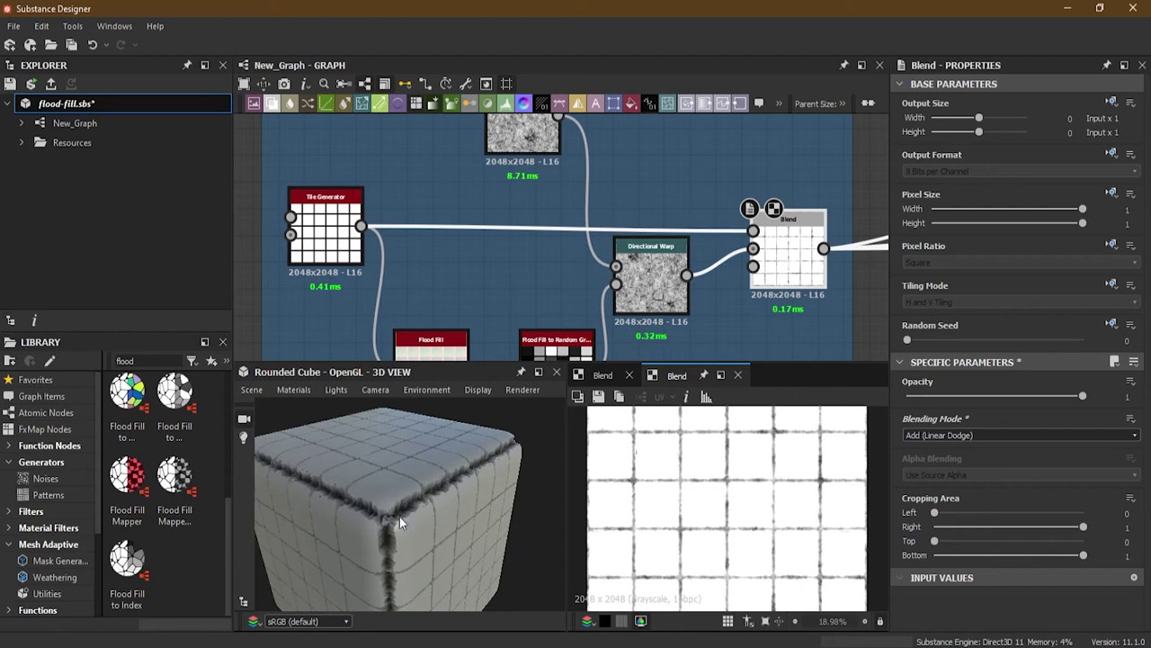
scroll(399, 519, "up", 2)
left_click(946, 435)
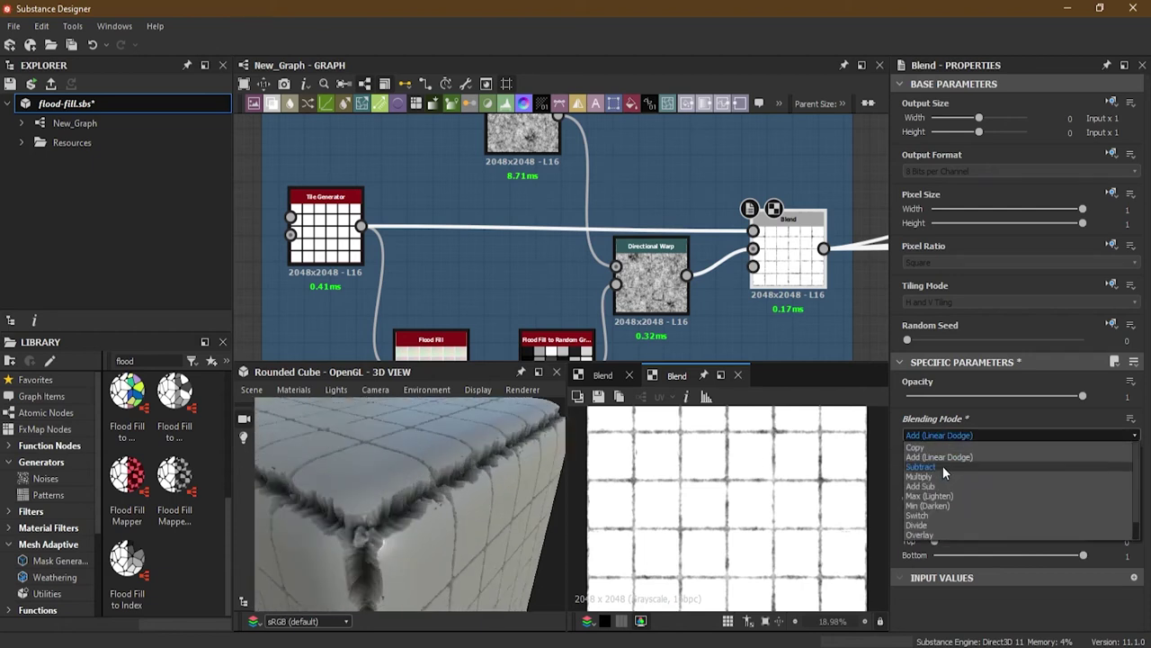
left_click(943, 466)
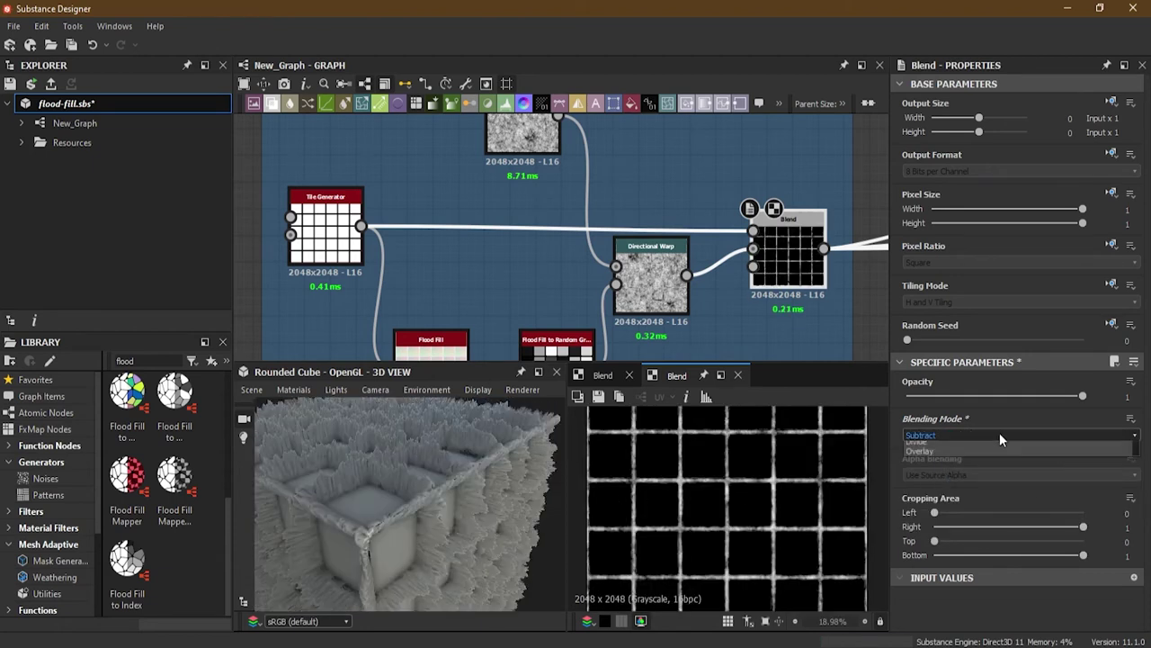
Set the Blend to Multiply with an Opacity of about 0.52 and inspect the tile surface on the cube
left_click(997, 433)
left_click(958, 476)
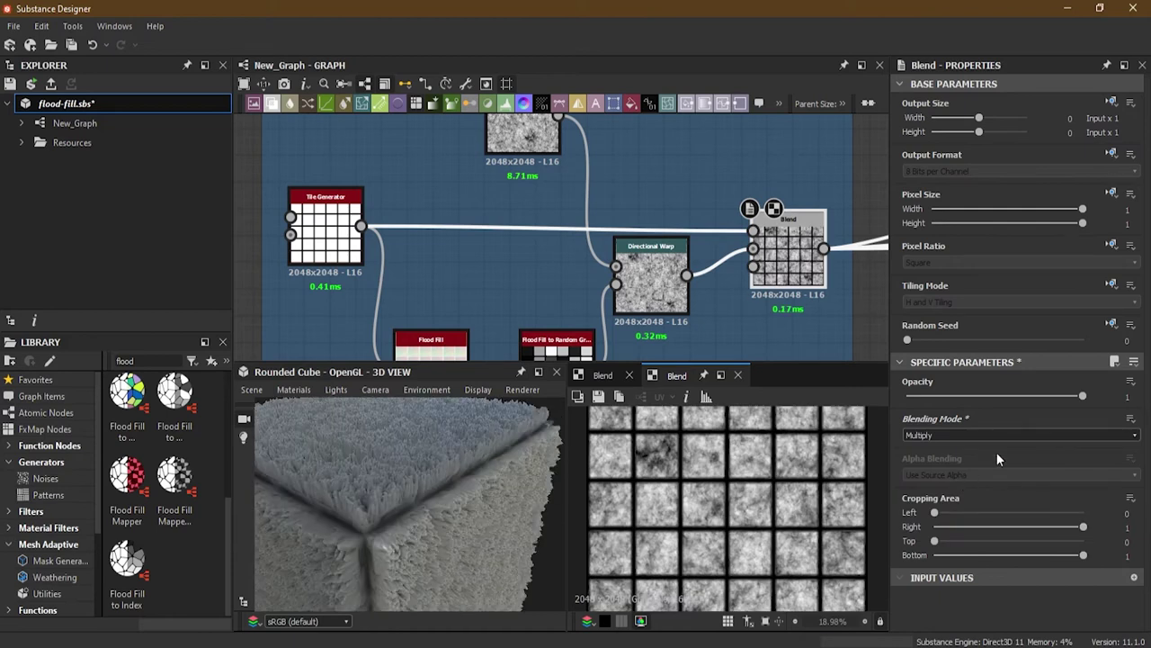
left_click_drag(502, 498, 457, 459)
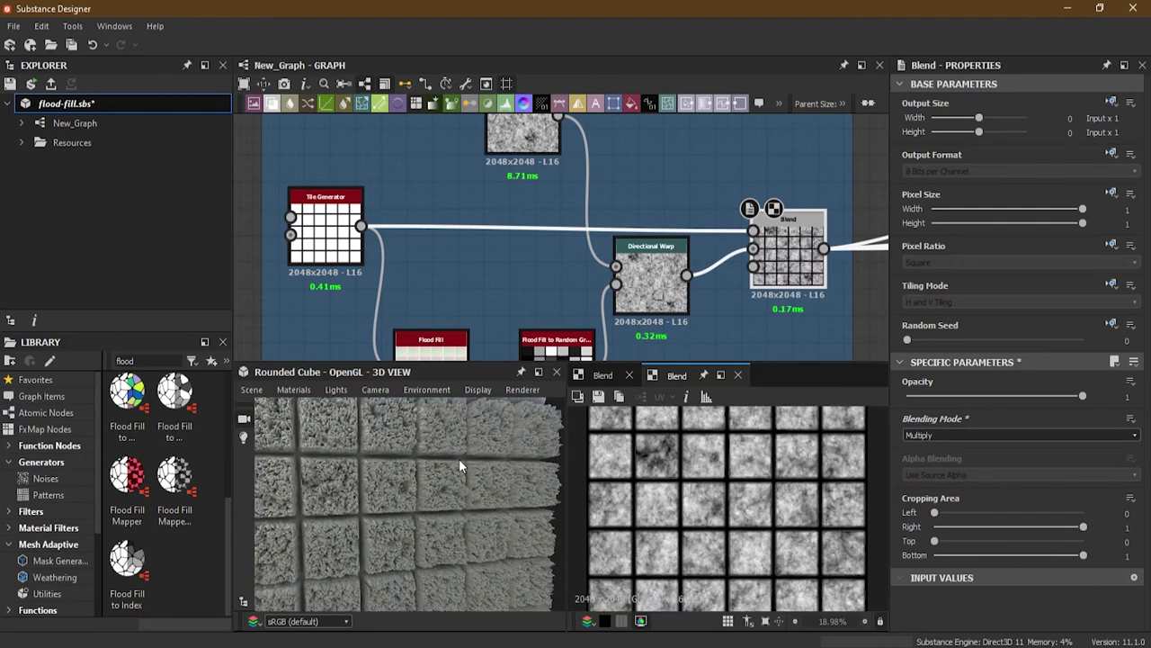
left_click_drag(1082, 395, 998, 405)
left_click_drag(316, 500, 444, 492)
scroll(445, 454, "up", 3)
scroll(441, 499, "up", 3)
Preview the Directional Warp and reduce its Intensity to 0 to examine the unbroken clouds pattern on the cube
middle_click_drag(683, 323, 603, 287)
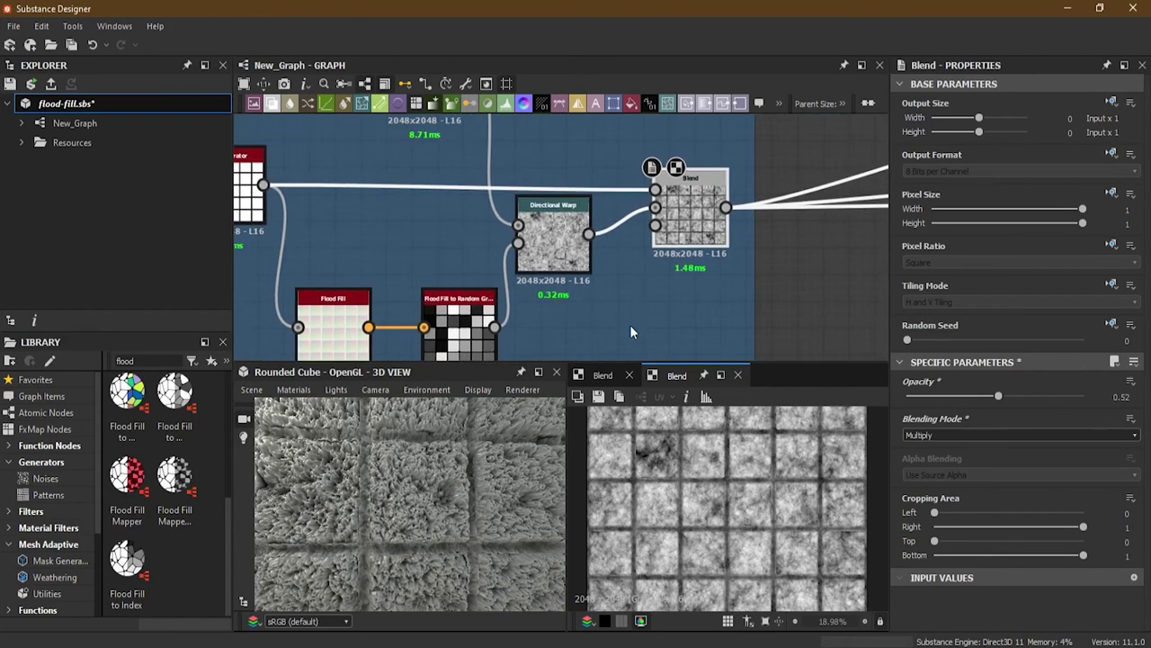
middle_click_drag(540, 288, 603, 241)
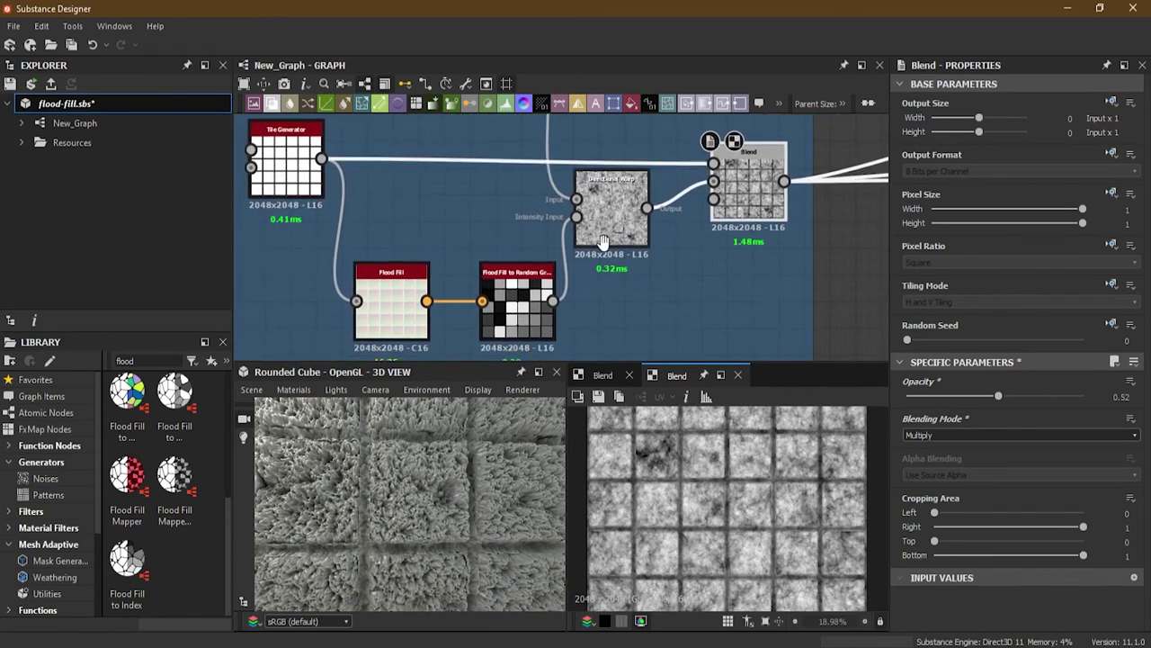
scroll(604, 232, "up", 4)
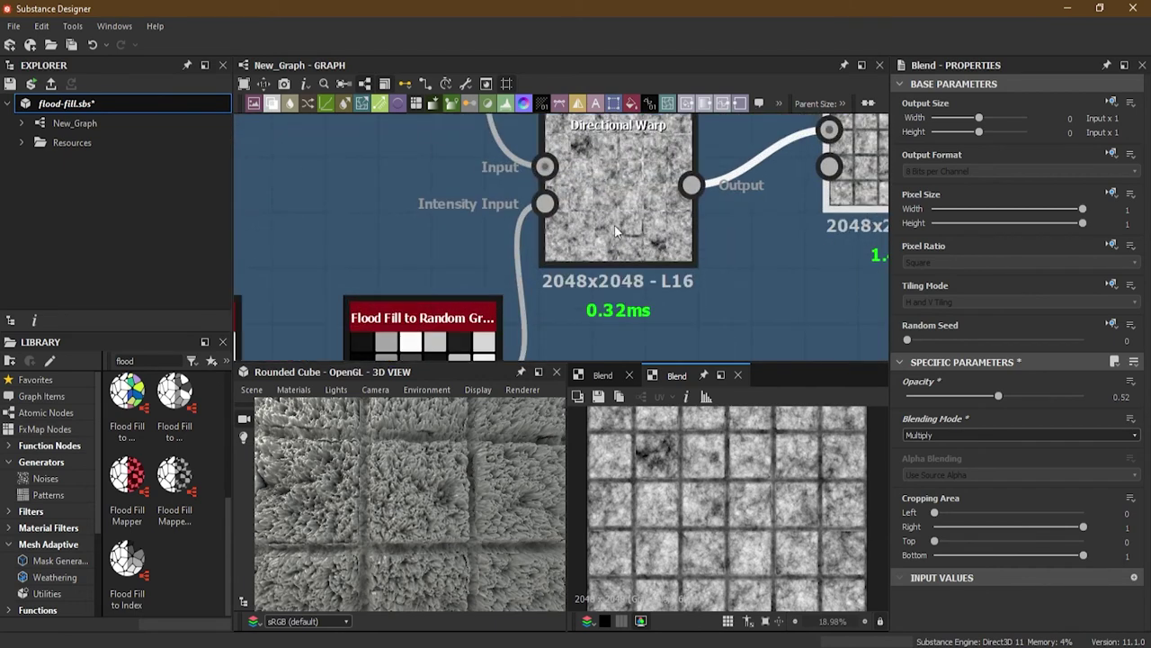
scroll(598, 192, "up", 3)
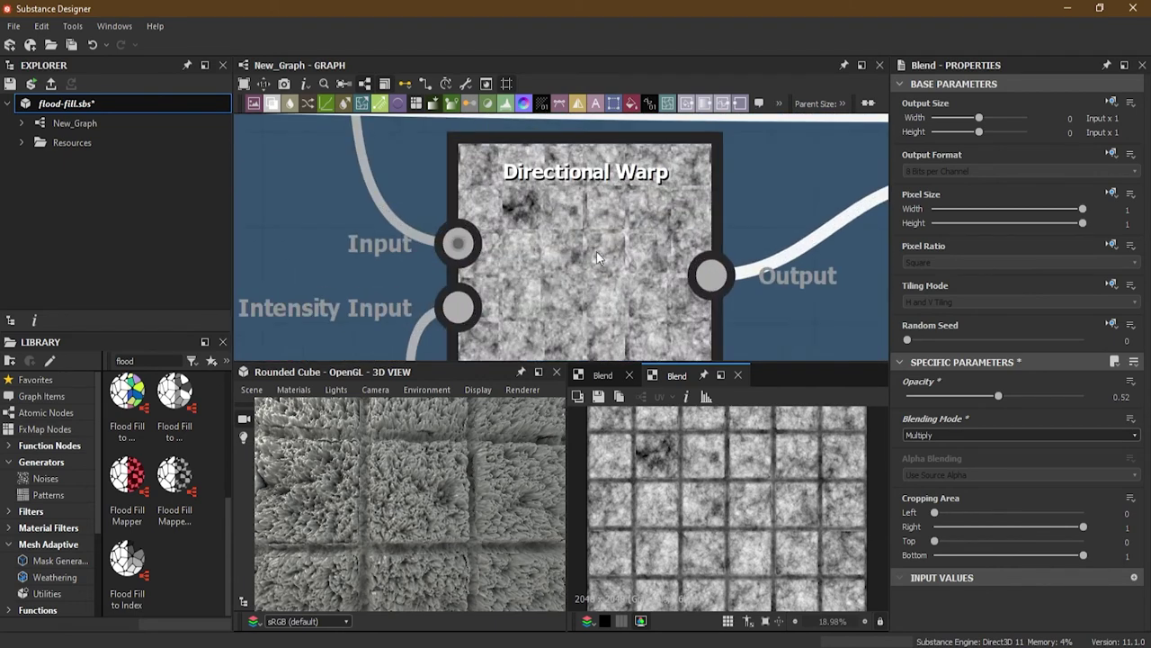
double_click(604, 207)
left_click_drag(994, 397, 863, 402)
scroll(566, 243, "down", 5)
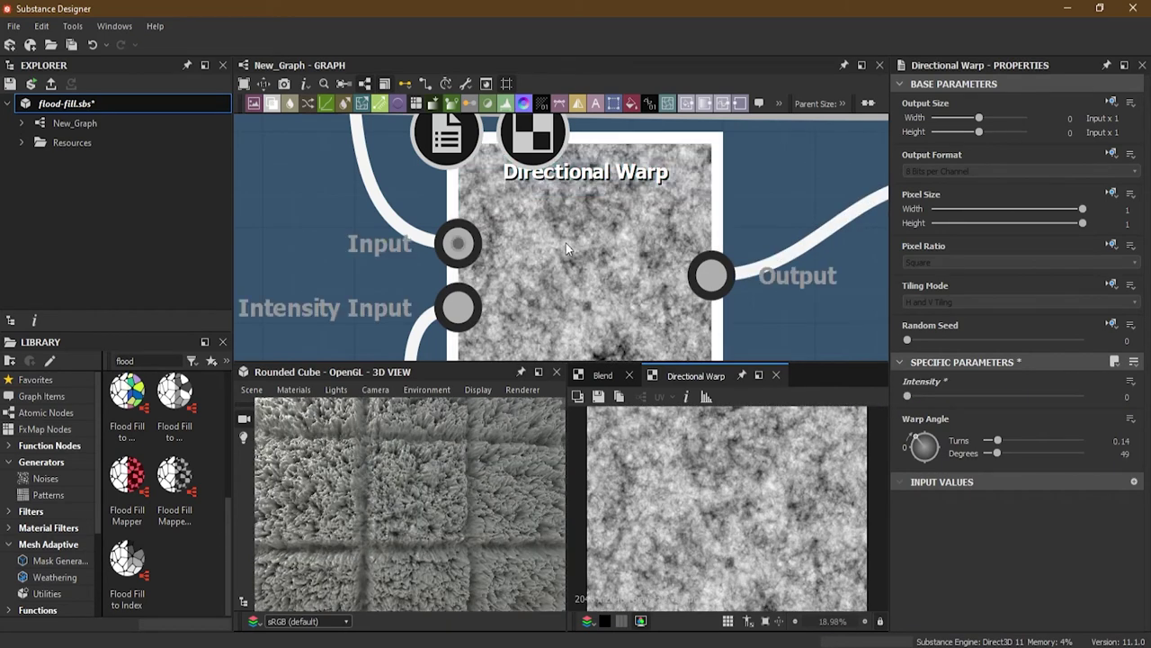
scroll(472, 478, "down", 2)
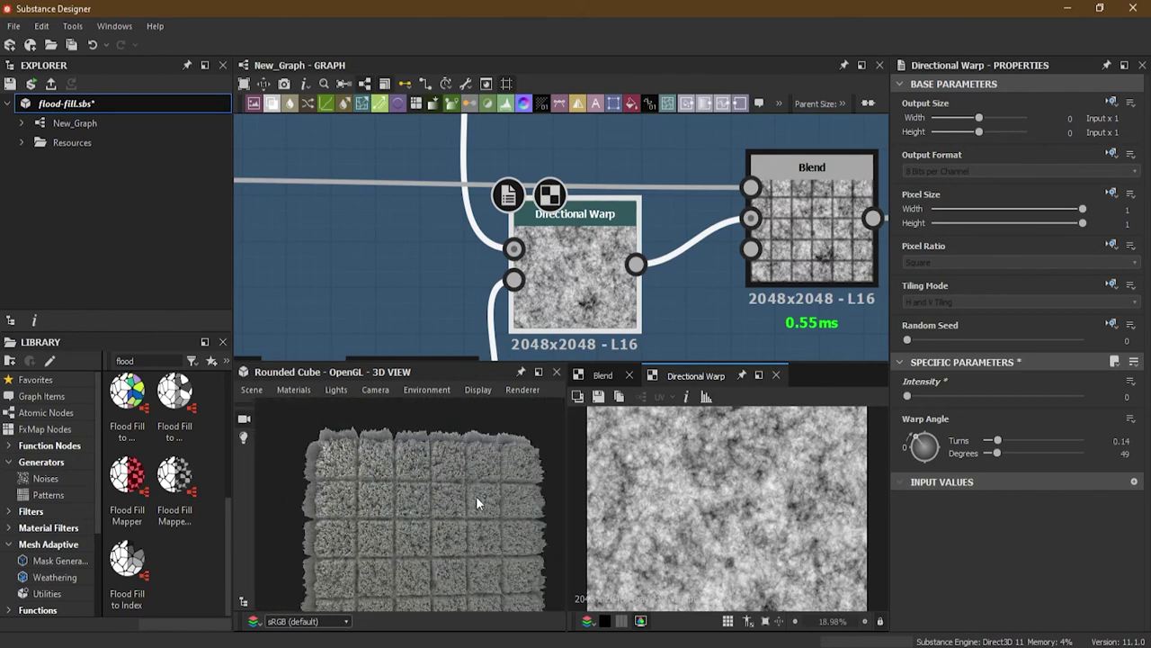
scroll(425, 507, "up", 3)
scroll(438, 522, "down", 3)
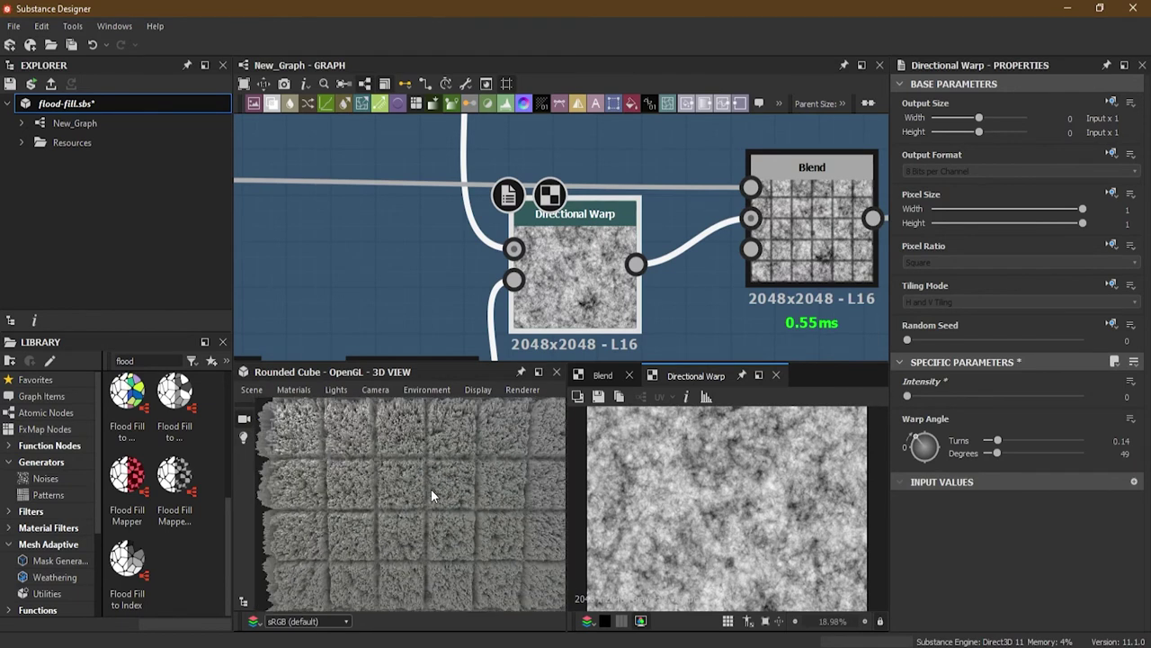
Raise the Directional Warp's Intensity to about 1626 and inspect the broken-up pattern on the cube
left_click_drag(957, 396, 1085, 398)
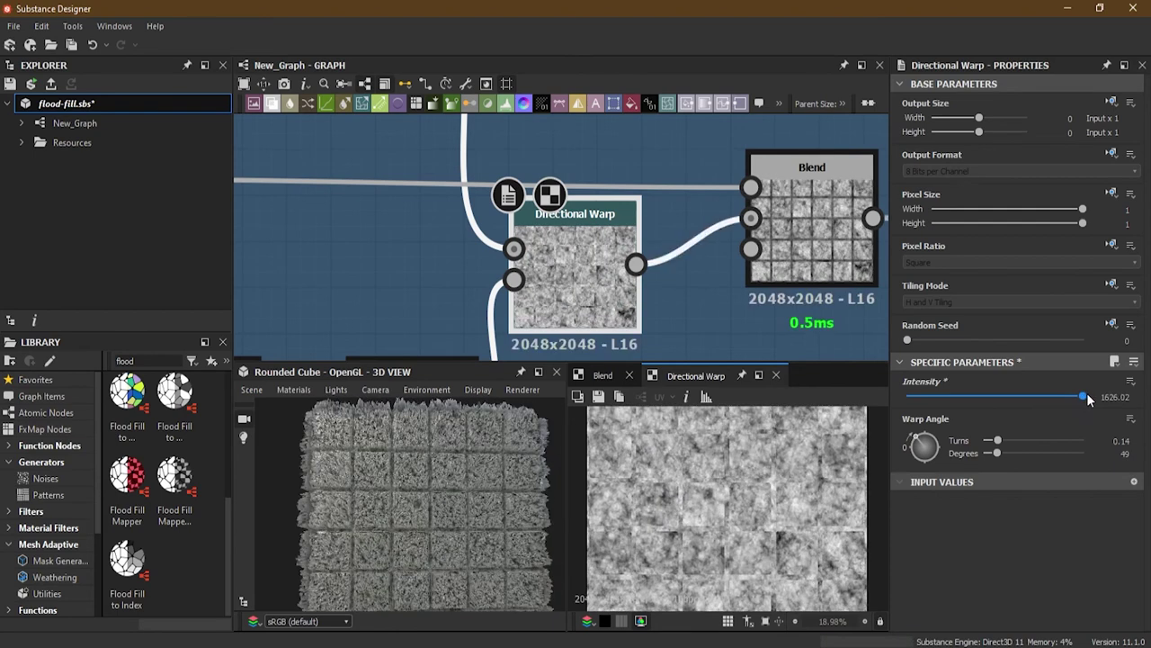
left_click_drag(405, 502, 386, 476)
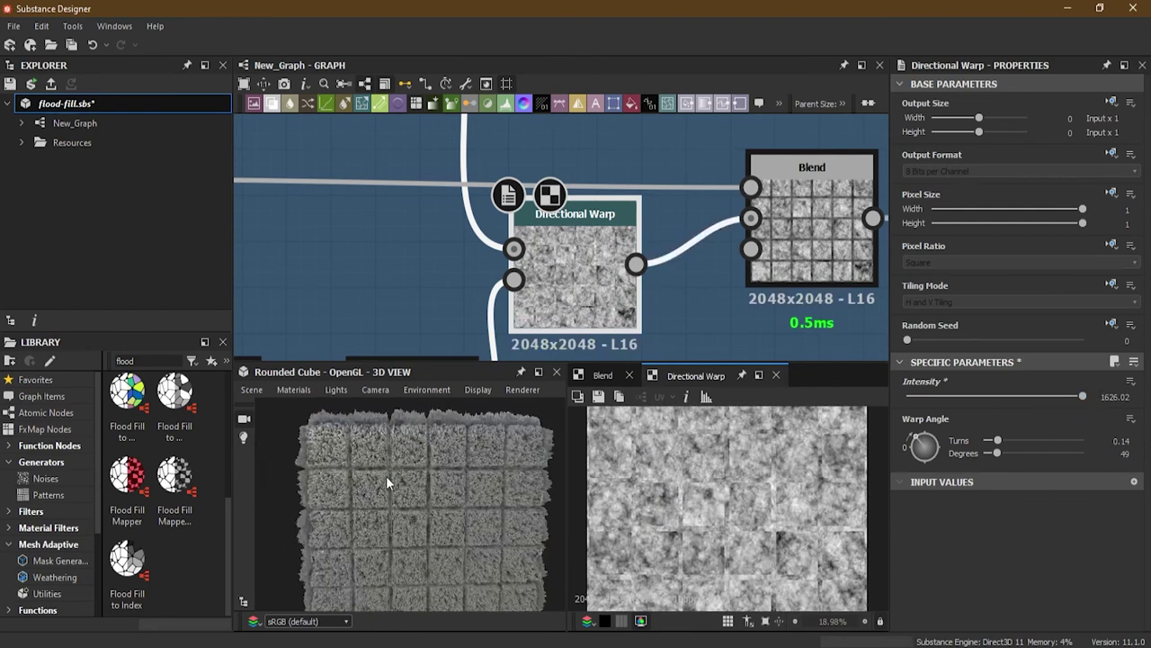
scroll(393, 471, "down", 2)
Move the finished Pattern Breaker frame directly below the Intensity Mask frame in the graph
scroll(580, 292, "down", 5)
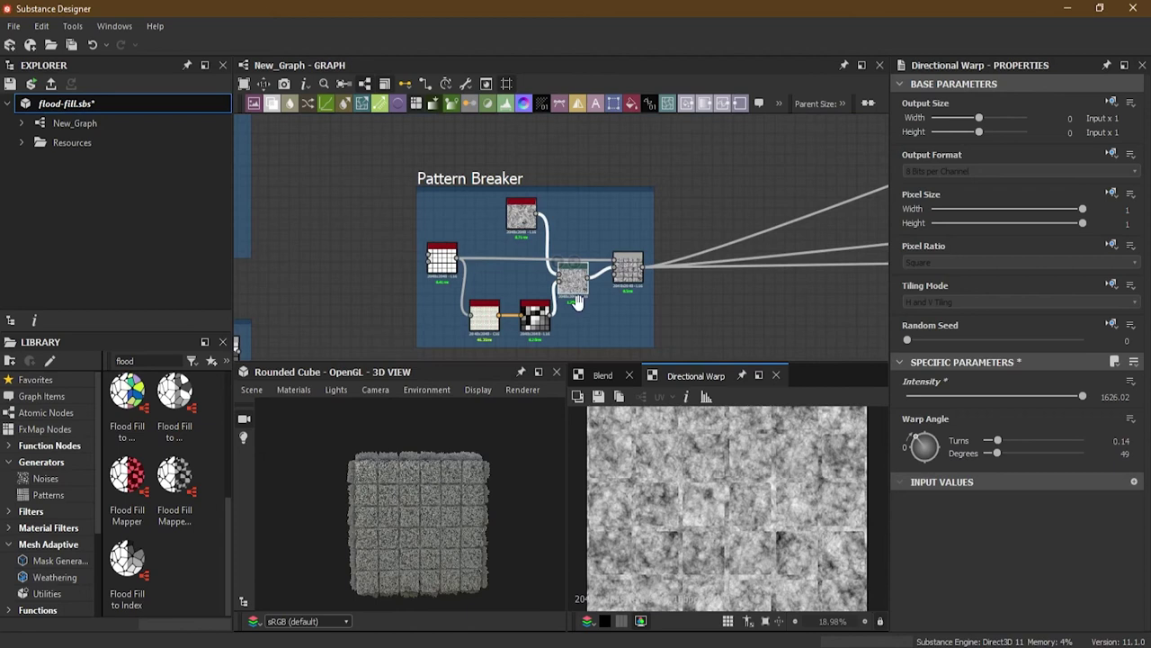
scroll(578, 302, "up", 1)
scroll(579, 302, "down", 2)
scroll(629, 280, "down", 3)
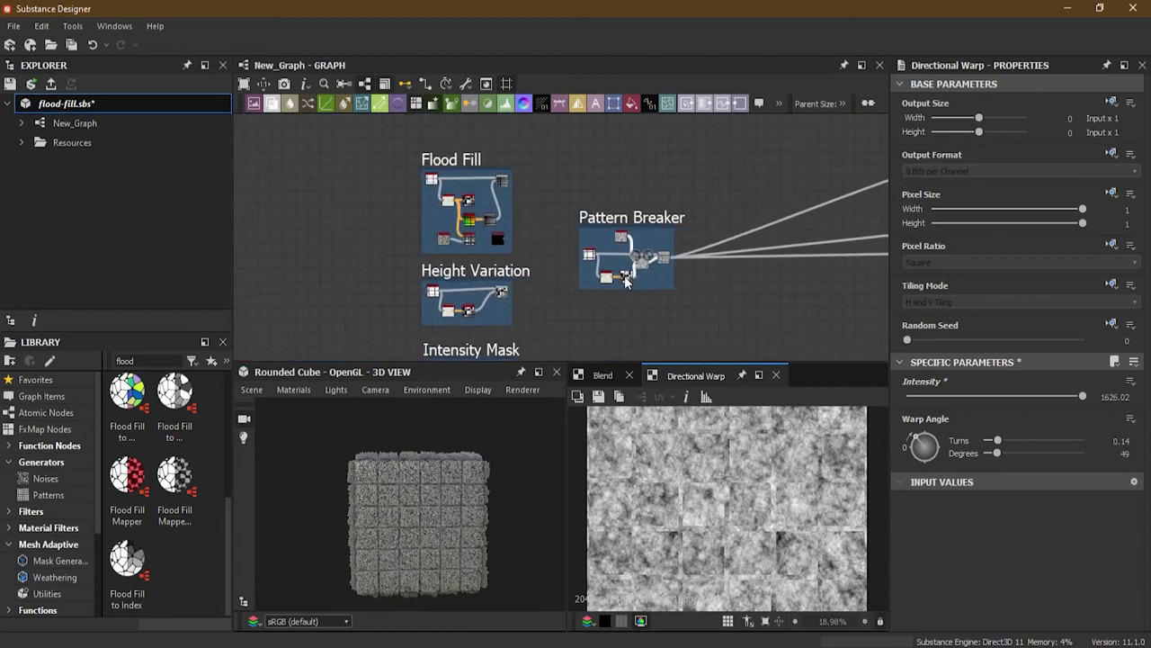
middle_click_drag(639, 287, 626, 235)
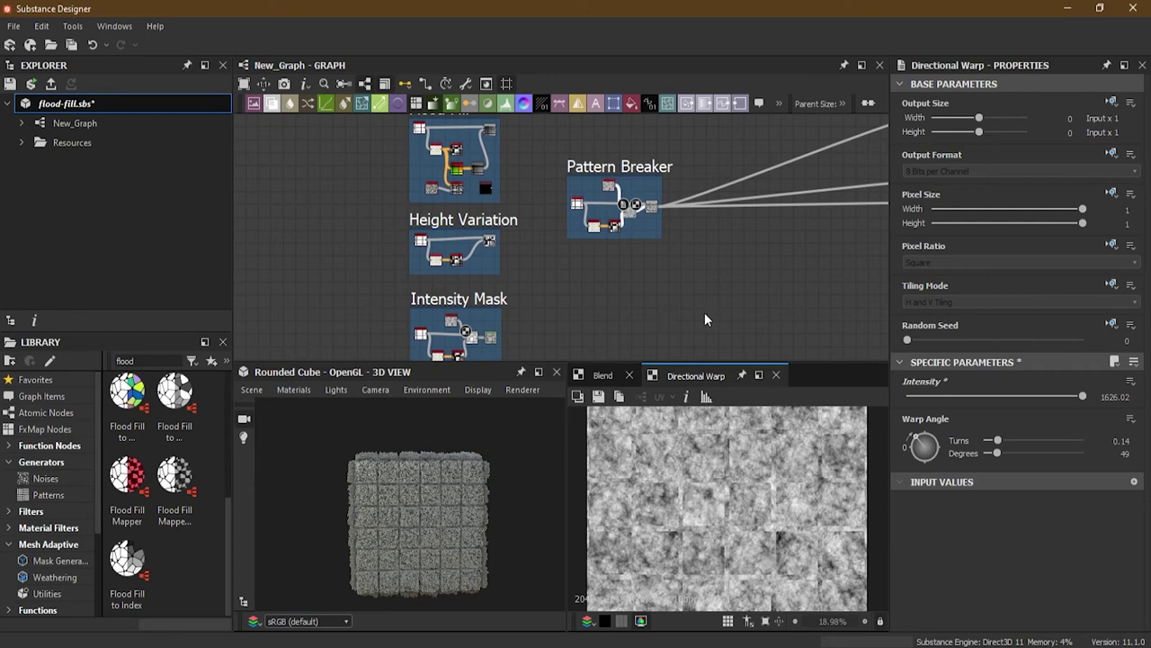
scroll(605, 249, "down", 2)
middle_click_drag(605, 248, 655, 226)
left_click_drag(624, 148, 531, 286)
Transfer the output connections from Pattern Breaker's Blend to Random Mask's Blend, and move the Random Mask frame higher in the graph
middle_click_drag(610, 320, 611, 241)
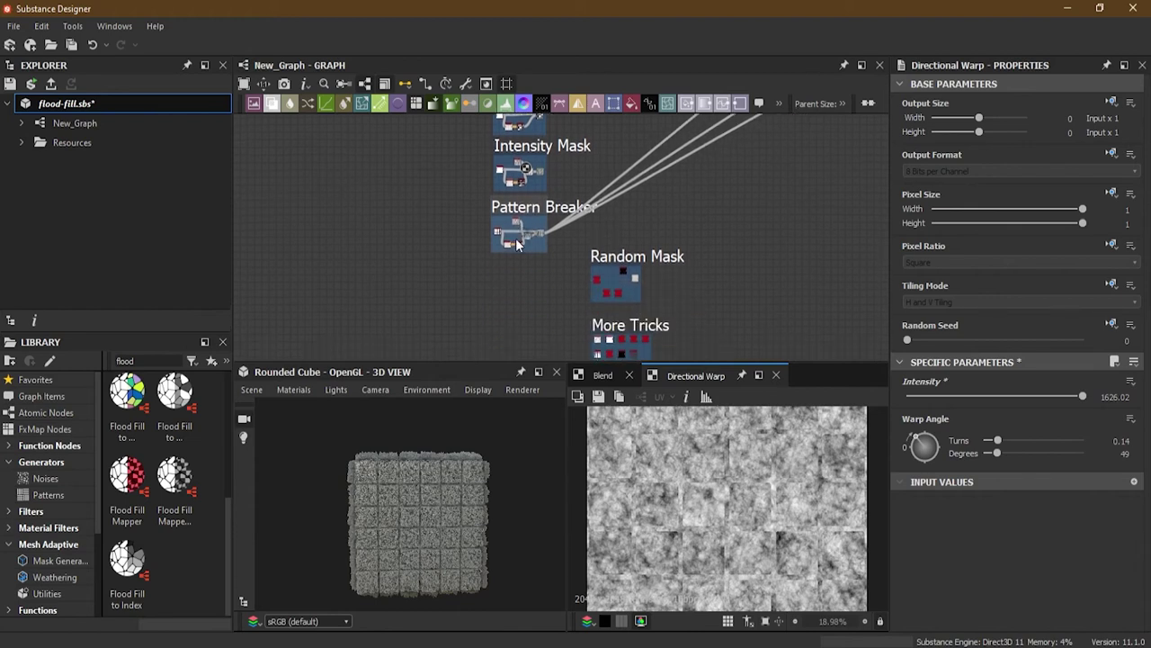
scroll(528, 235, "up", 4)
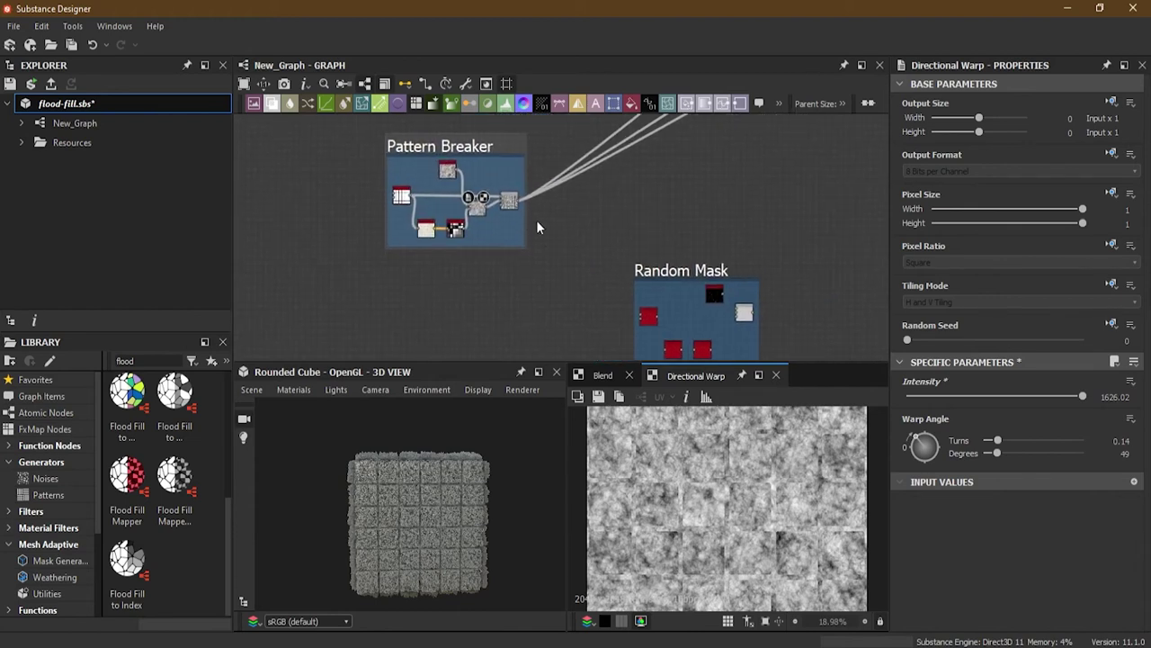
left_click_drag(519, 198, 754, 313, "shift")
scroll(680, 175, "down", 2)
middle_click_drag(681, 175, 627, 316)
left_click_drag(627, 316, 636, 137)
Preview the Tile Generator in the Random Mask frame
middle_click_drag(630, 148, 589, 203)
scroll(606, 218, "up", 4)
scroll(606, 217, "up", 2)
scroll(508, 258, "up", 3)
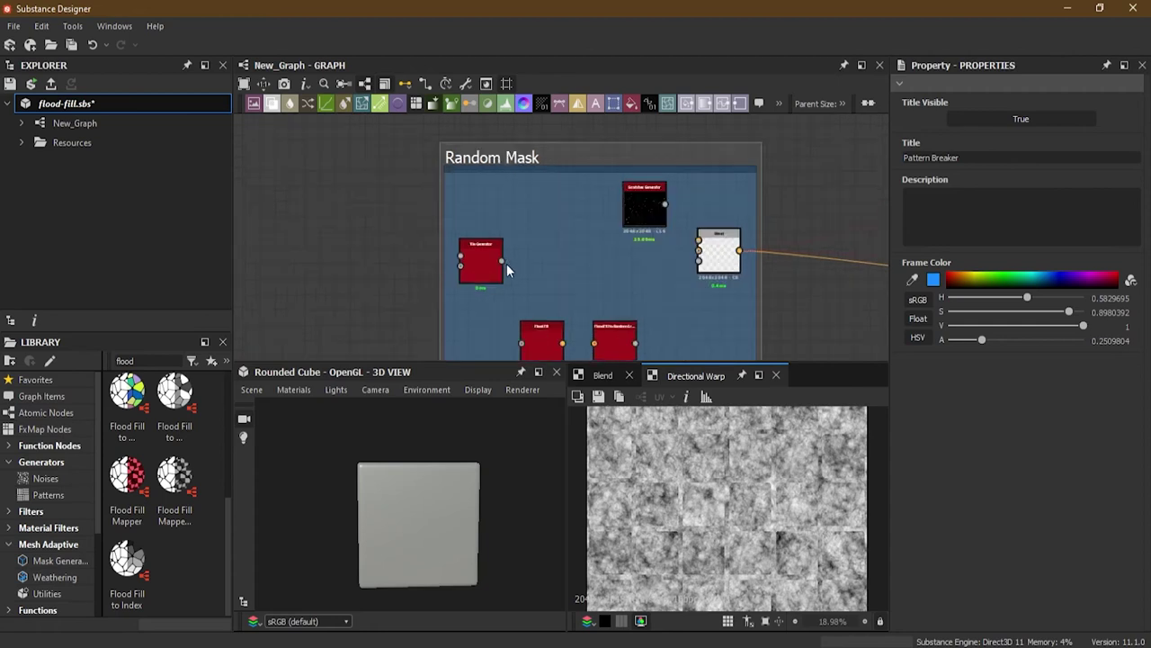
double_click(761, 249)
middle_click_drag(648, 275, 608, 234)
double_click(443, 236)
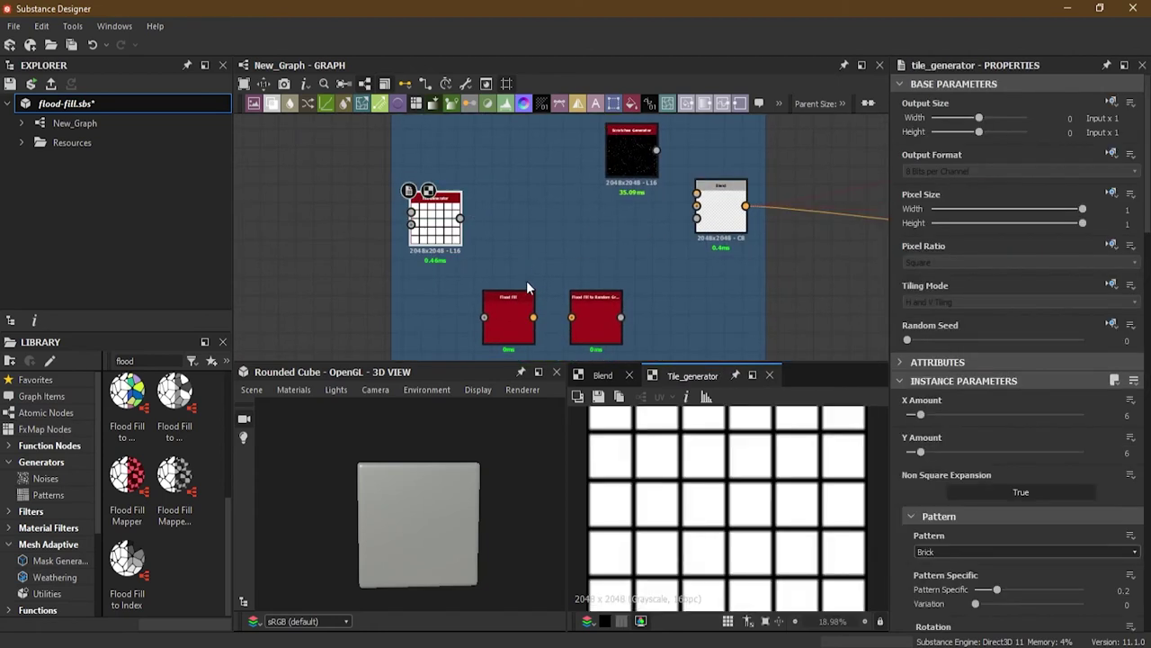
Connect the Tile Generator to Flood Fill and Flood Fill to Flood Fill to Random Grayscale, previewing each node
left_click(488, 322)
middle_click_drag(511, 321, 465, 281)
double_click(468, 283)
scroll(469, 282, "up", 4)
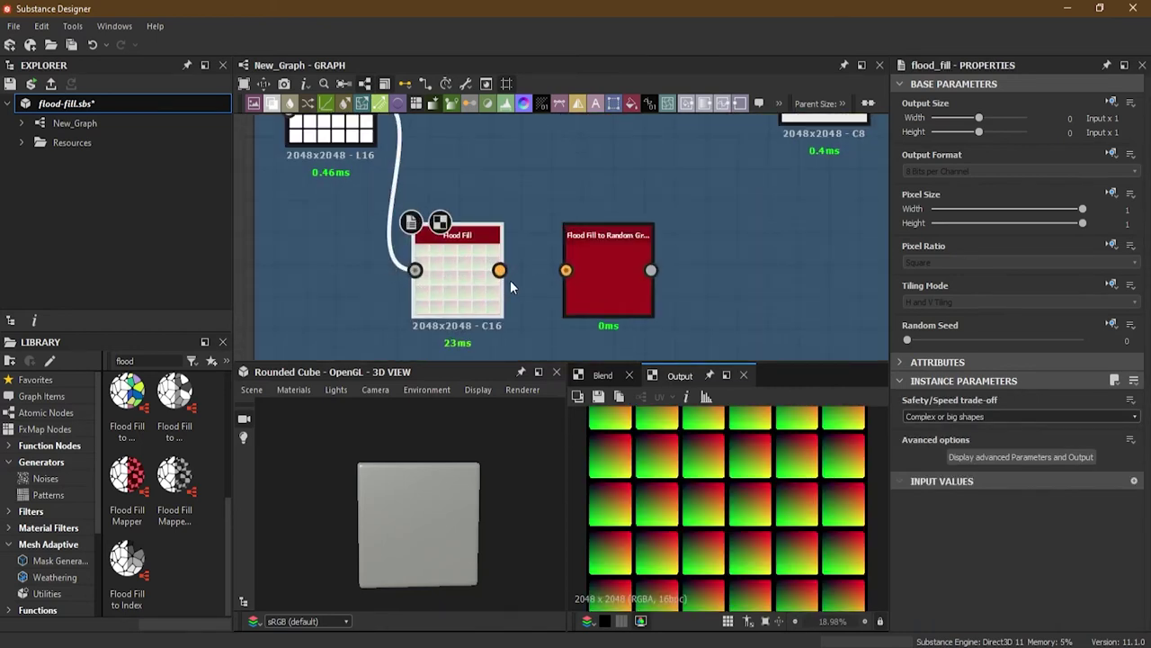
double_click(579, 275)
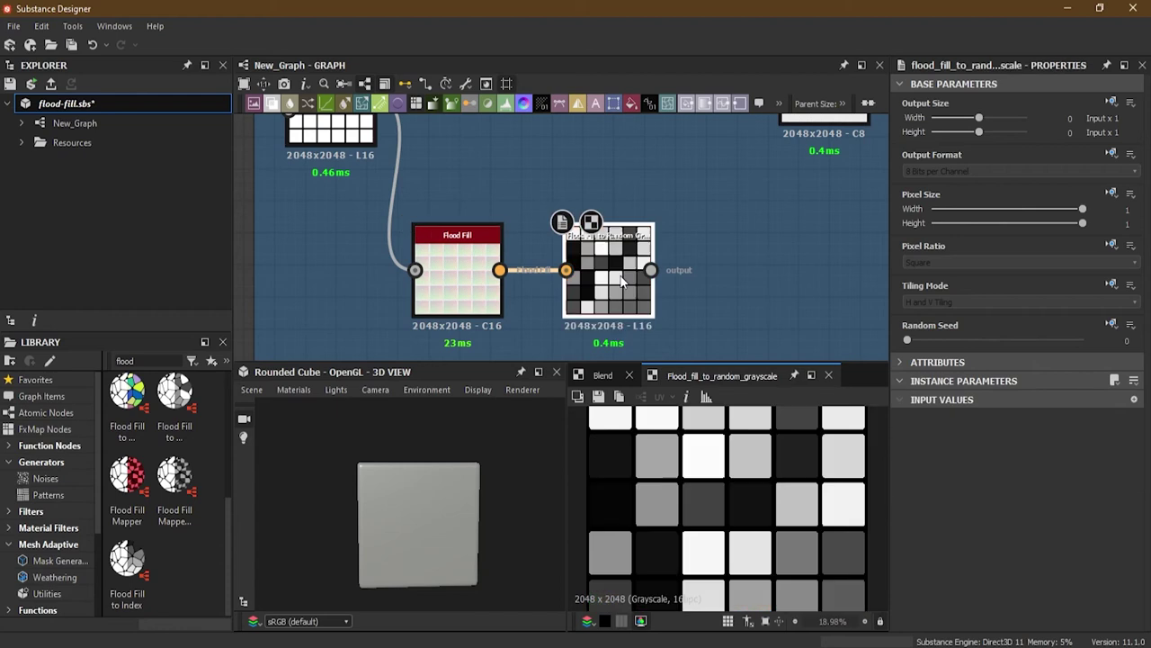
Select the Random Mask frame's Scratches Generator and examine its pattern and parameters
middle_click_drag(704, 190, 558, 311)
scroll(572, 269, "down", 1)
left_click(526, 183)
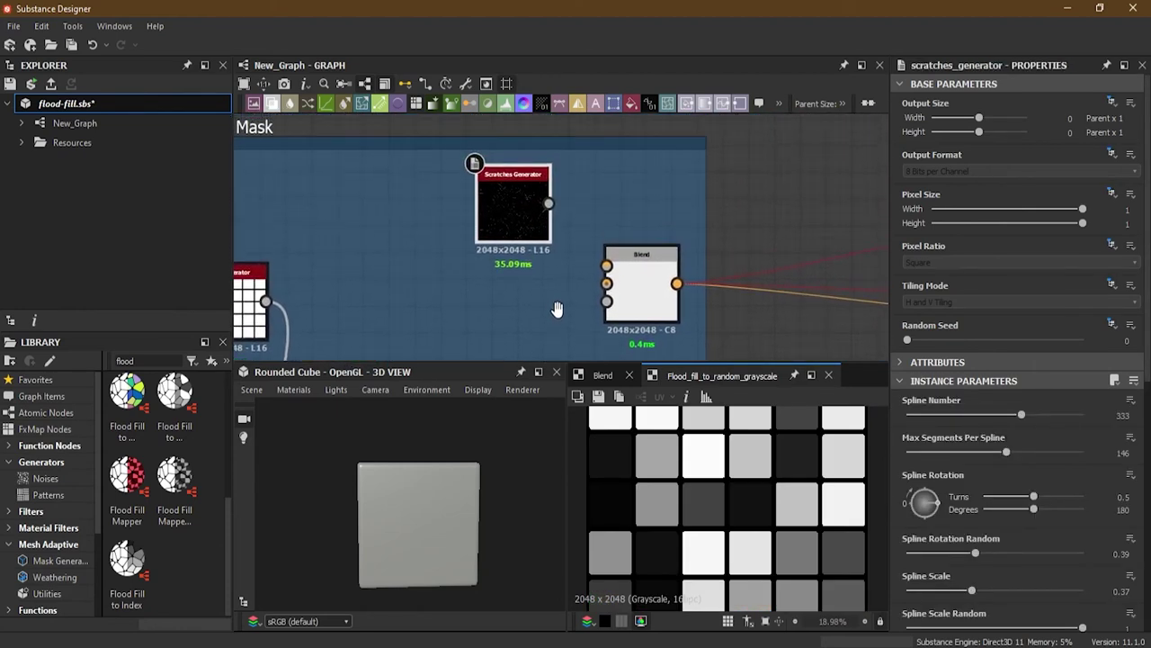
scroll(562, 217, "up", 2)
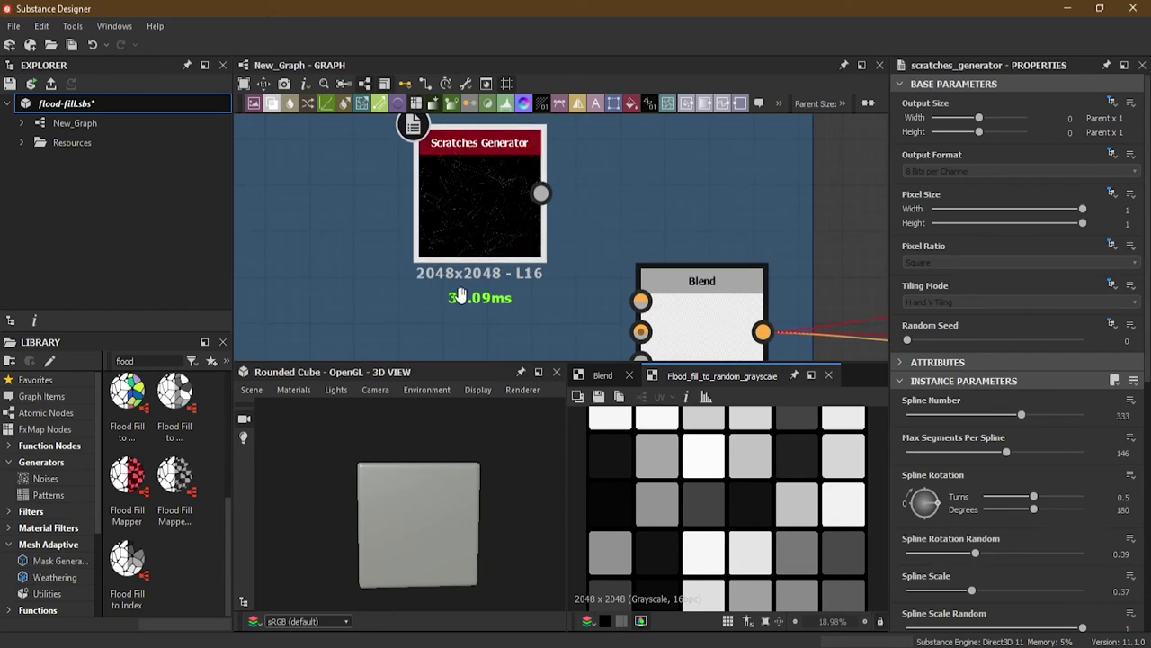
Connect the Tile Generator to the Background of Random Mask's Blend and preview the Blend
middle_click_drag(459, 299, 591, 267)
scroll(592, 267, "down", 2)
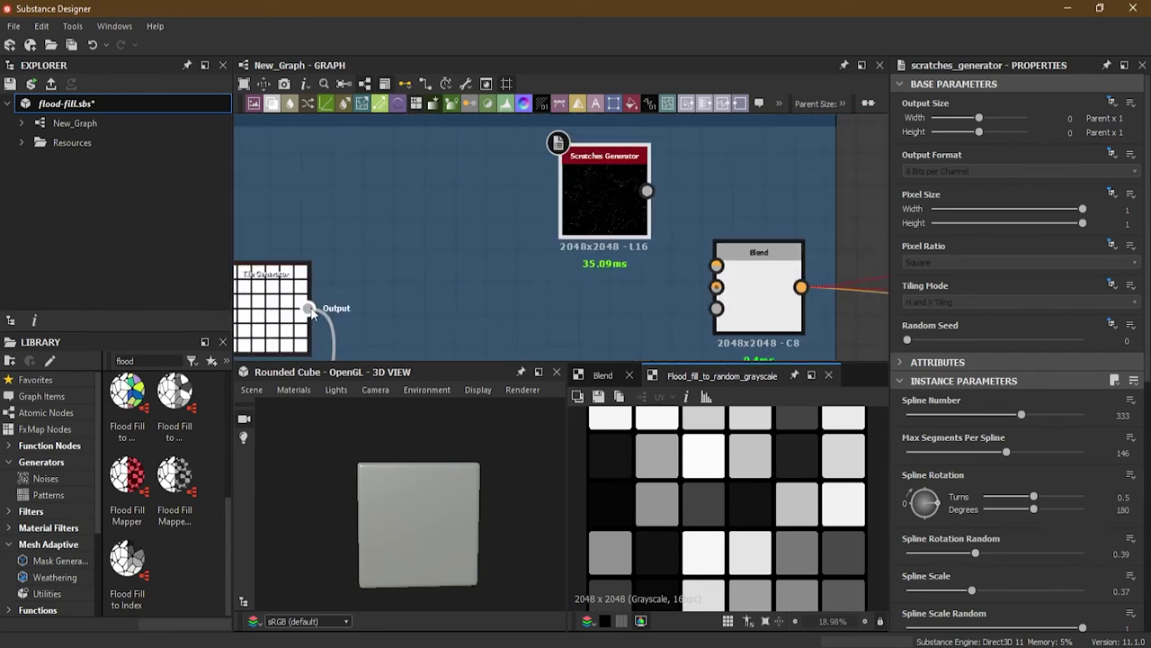
left_click_drag(308, 309, 733, 292)
scroll(759, 281, "up", 2)
double_click(757, 280)
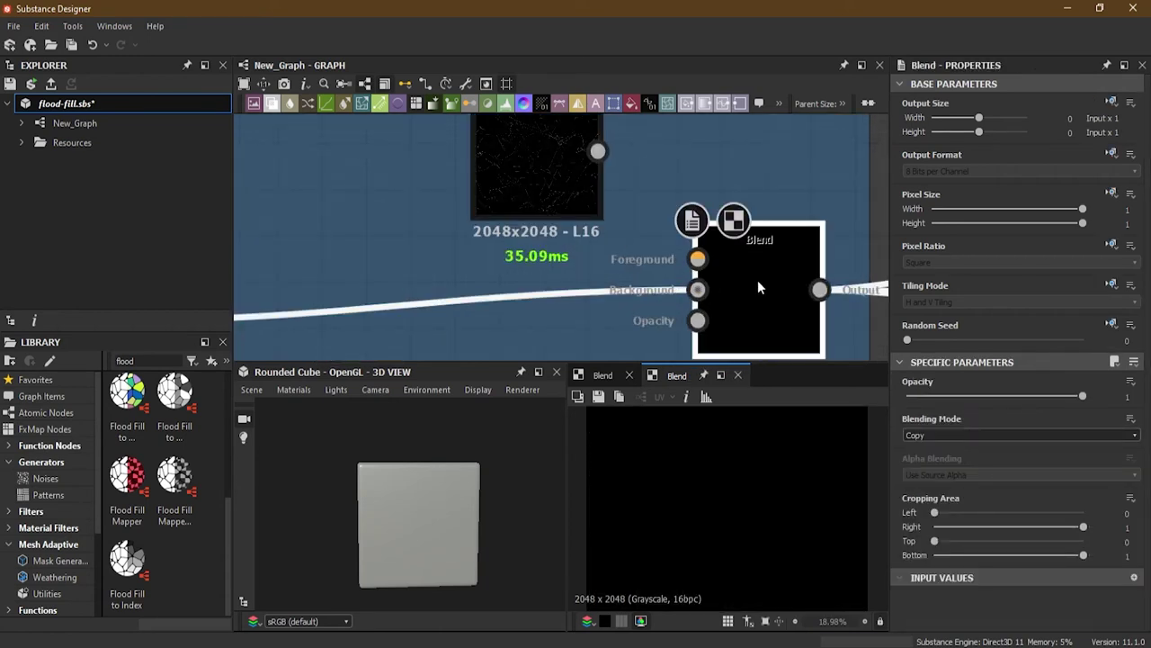
middle_click_drag(607, 174, 511, 185)
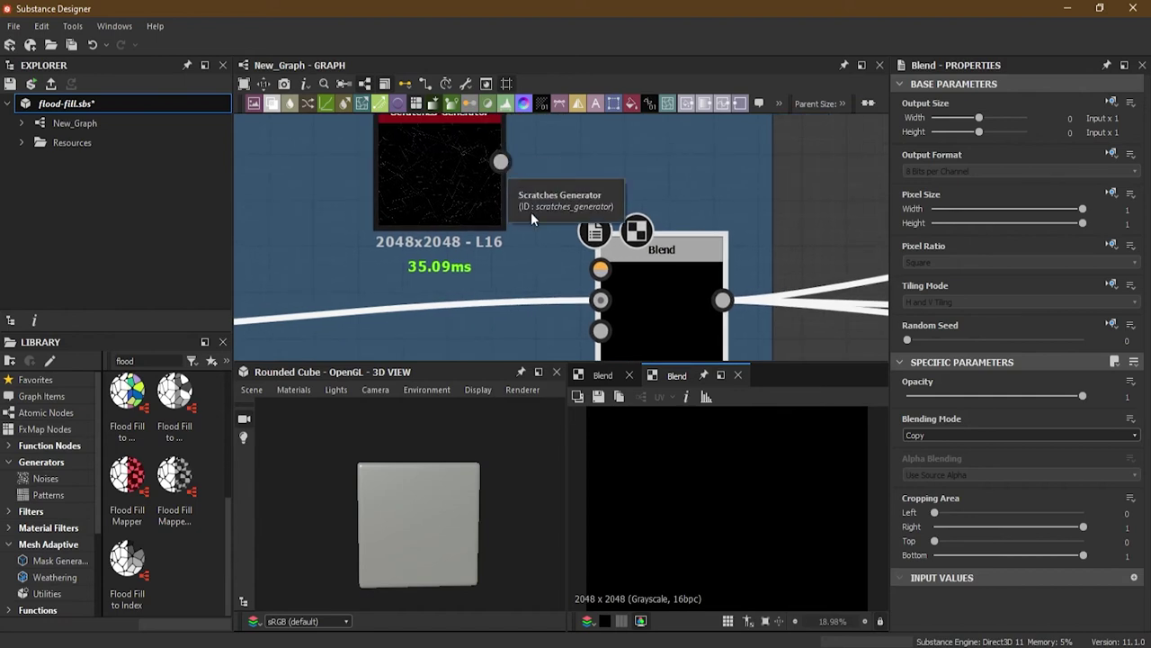
Preview the Scratches Generator, connect it to the Foreground of Random Mask's Blend, and inspect the result on the cube
middle_click_drag(454, 189, 457, 253)
double_click(452, 198)
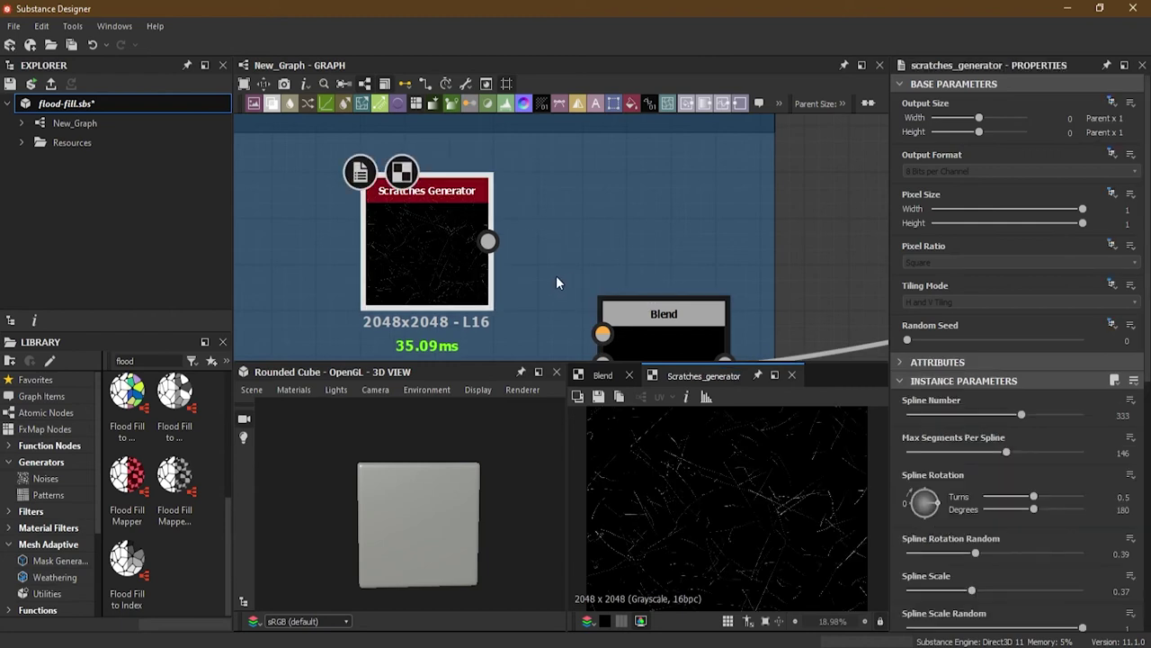
middle_click_drag(565, 283, 480, 185)
scroll(480, 186, "up", 1)
left_click_drag(435, 140, 579, 254)
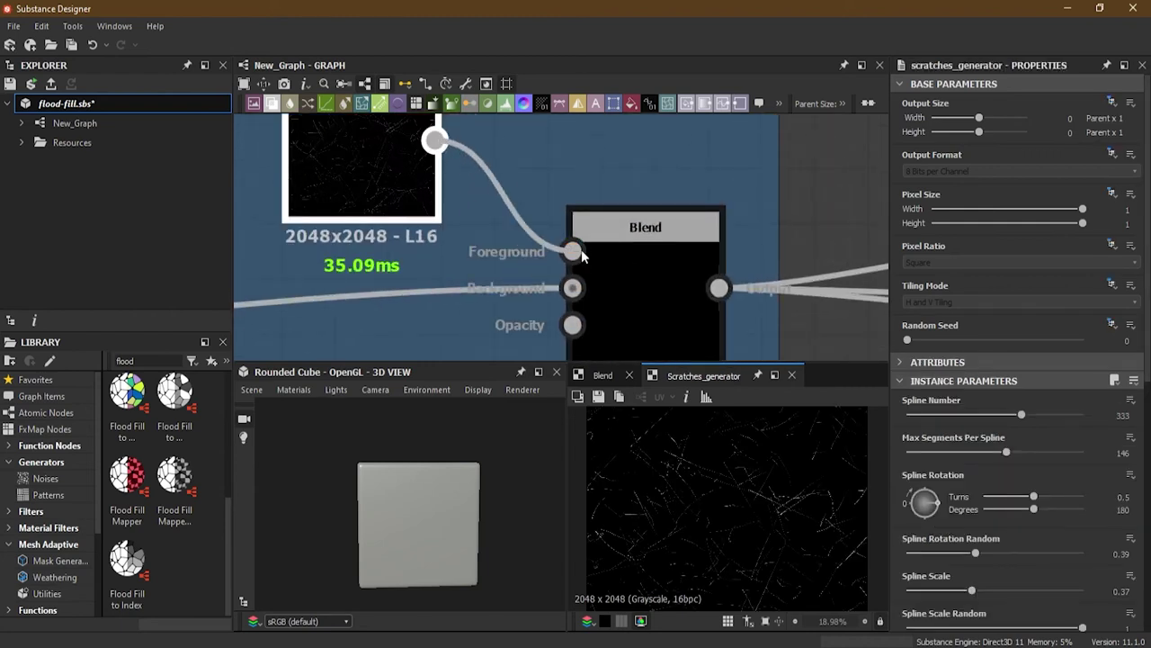
left_click(635, 247)
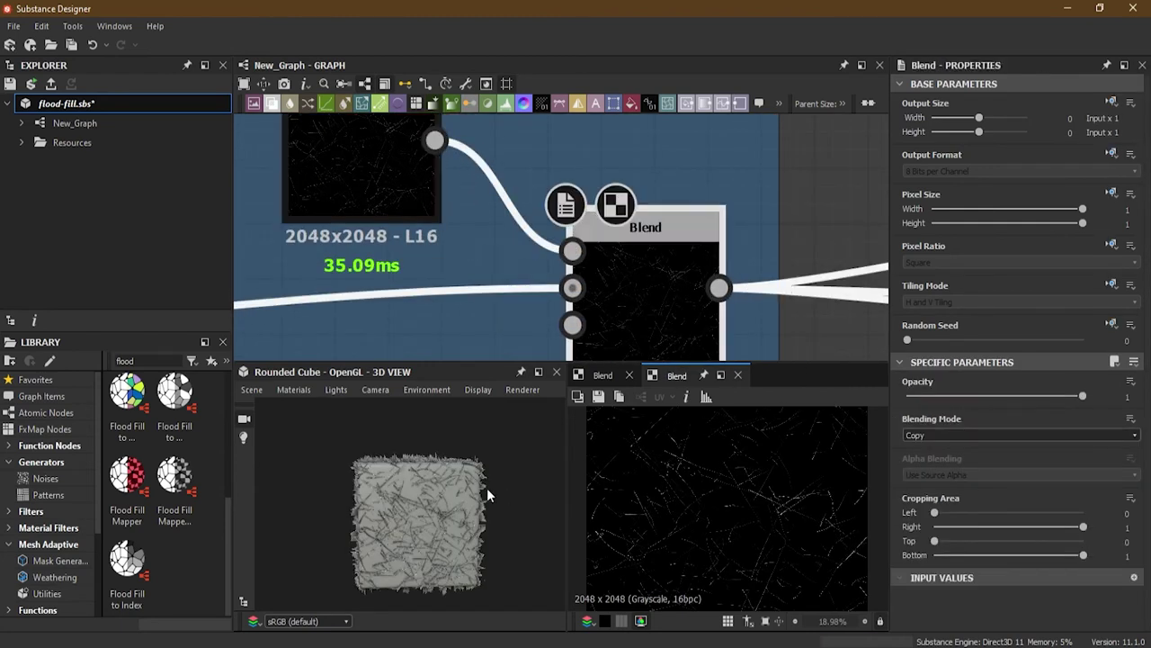
left_click_drag(398, 502, 435, 548)
scroll(423, 481, "up", 5)
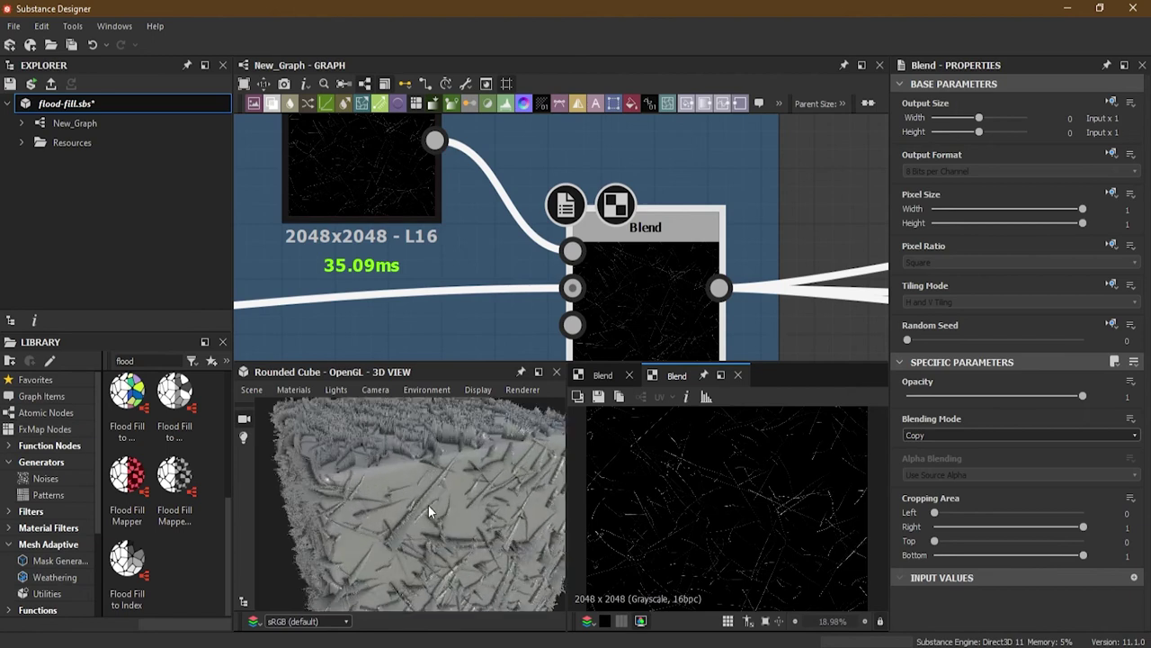
left_click_drag(428, 505, 418, 478)
Set the Blend's Blending Mode to Subtract and inspect the scratched tiles on the cube
left_click(952, 433)
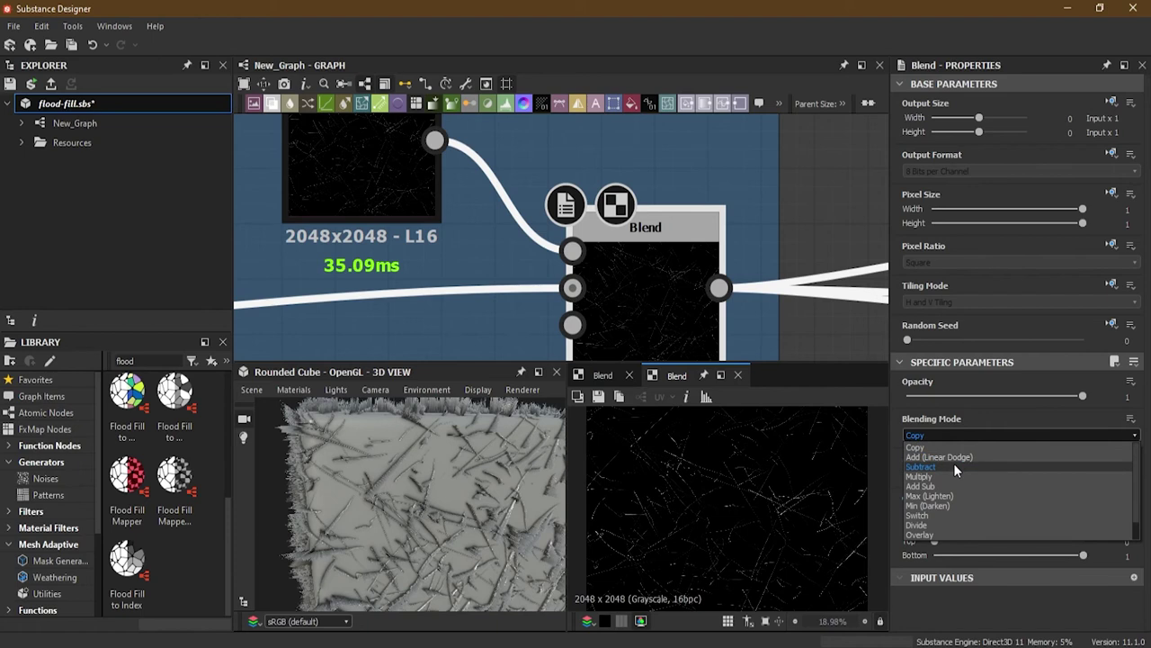
left_click(955, 467)
mouse_move(429, 455)
left_mouse_down()
mouse_move(457, 550)
mouse_move(443, 472)
mouse_move(419, 500)
mouse_move(431, 501)
mouse_move(409, 454)
left_mouse_up()
left_click_drag(429, 511, 429, 515)
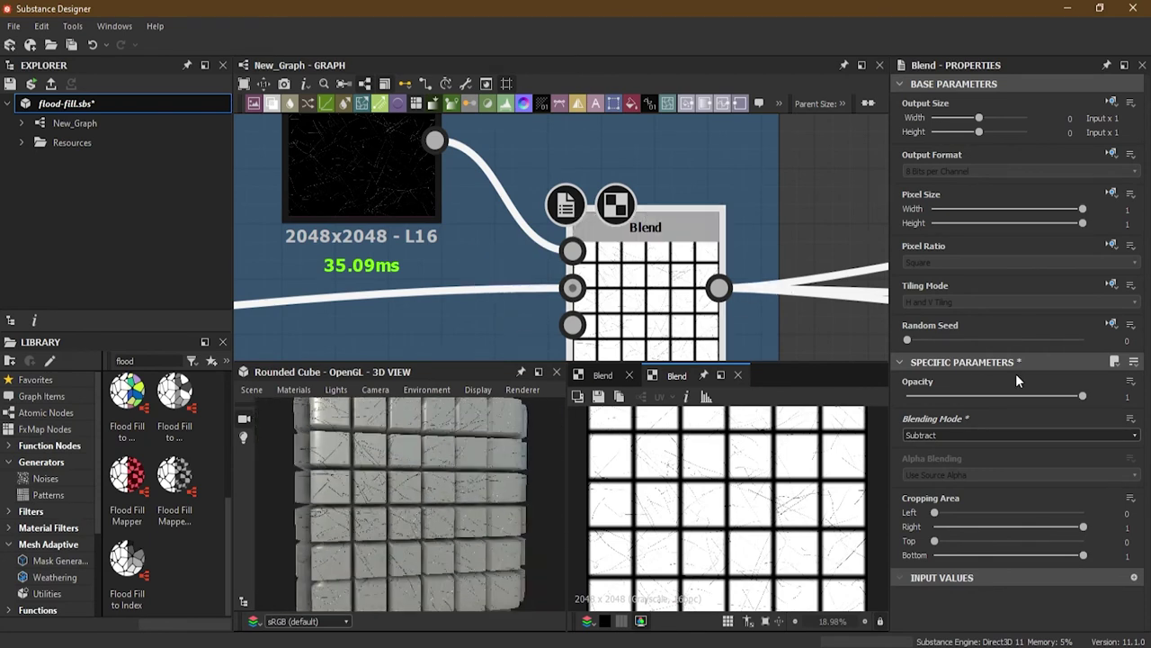
left_click_drag(436, 477, 427, 509)
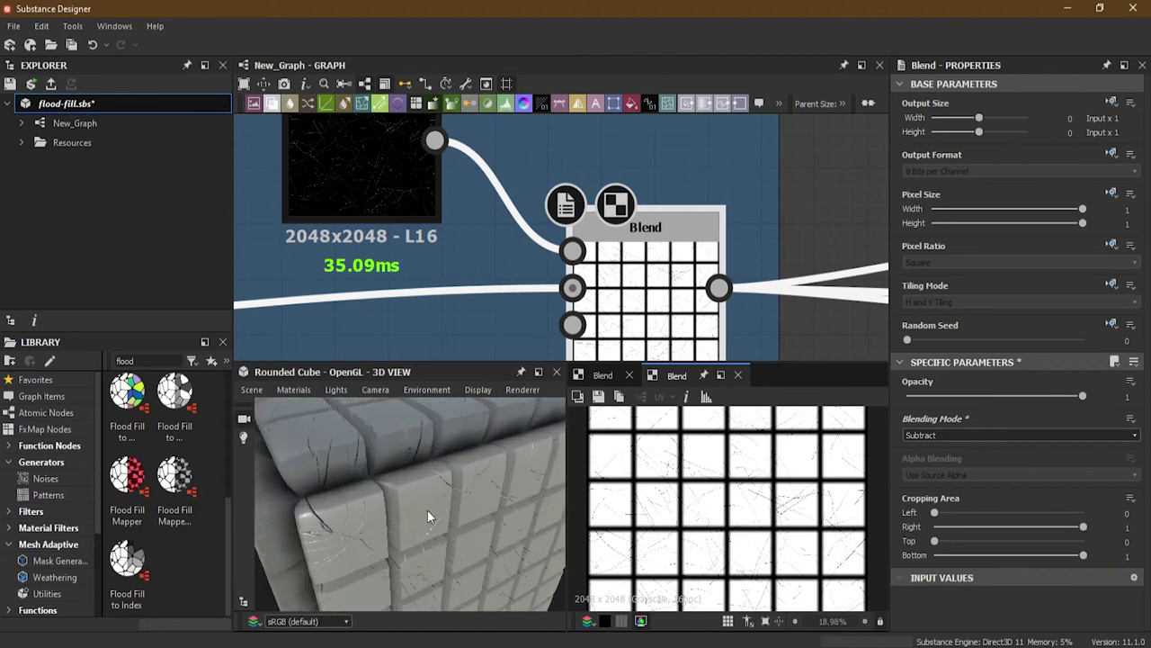
Connect the Flood Fill to Random Grayscale output to the Opacity input of Random Mask's Blend
scroll(459, 300, "down", 3)
middle_click_drag(460, 300, 584, 129)
middle_click_drag(530, 299, 529, 245)
scroll(478, 241, "up", 4)
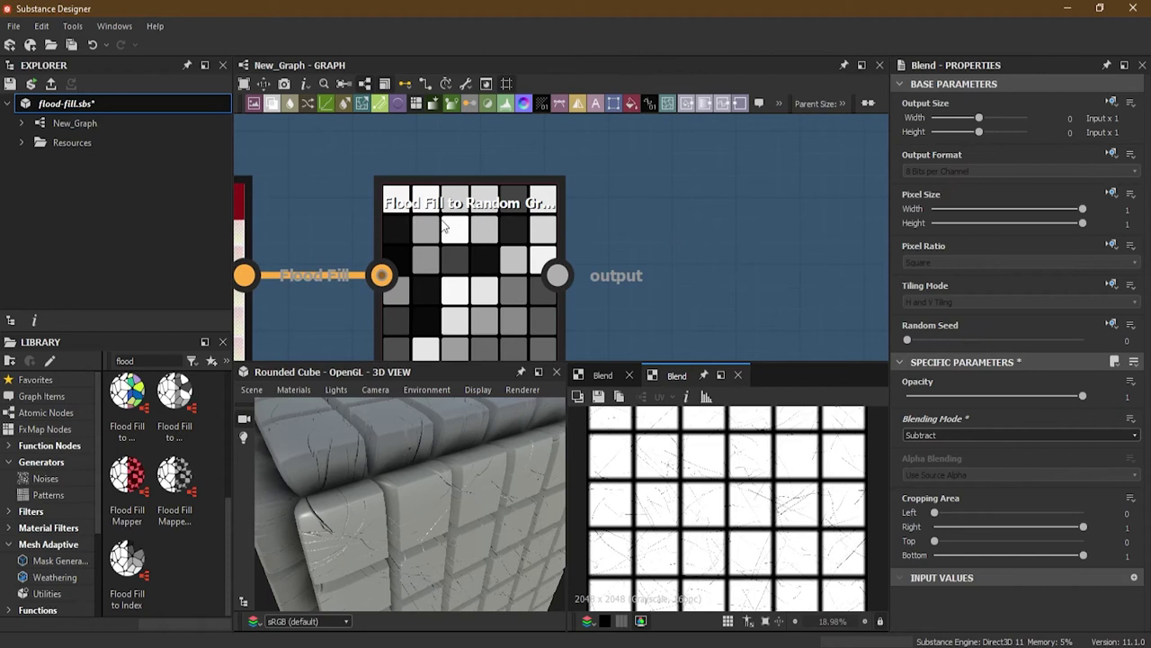
middle_click_drag(591, 303, 481, 299)
scroll(491, 259, "down", 4)
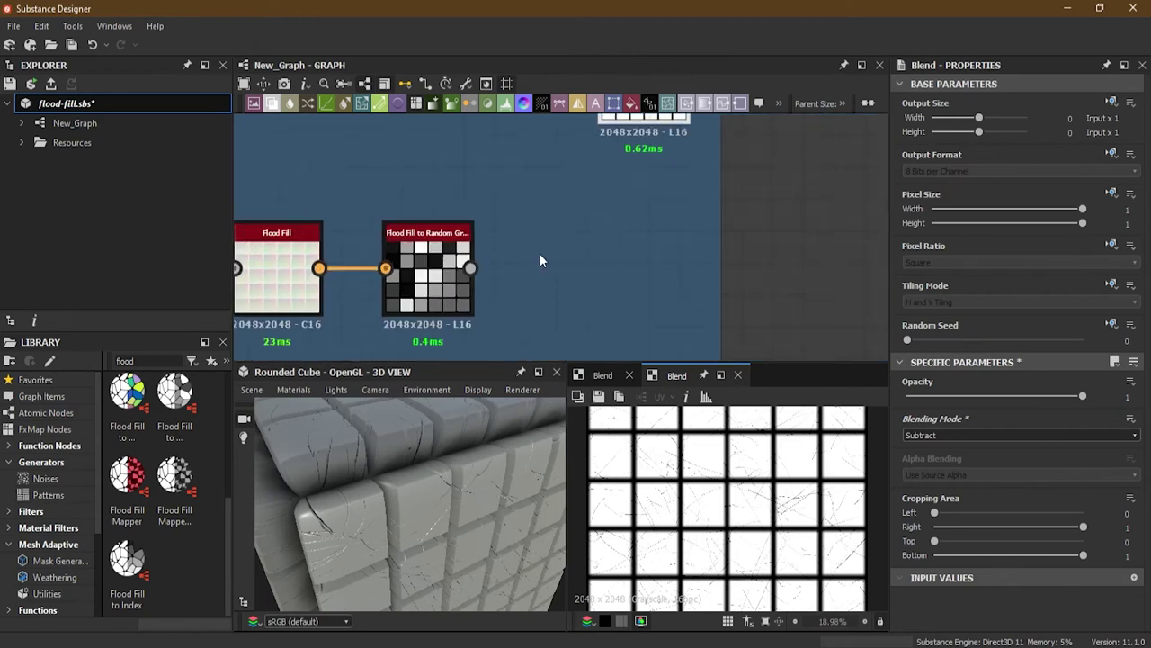
scroll(494, 259, "up", 1)
middle_click_drag(494, 259, 453, 309)
middle_click_drag(536, 272, 521, 293)
scroll(515, 281, "down", 1)
left_click_drag(426, 334, 557, 165)
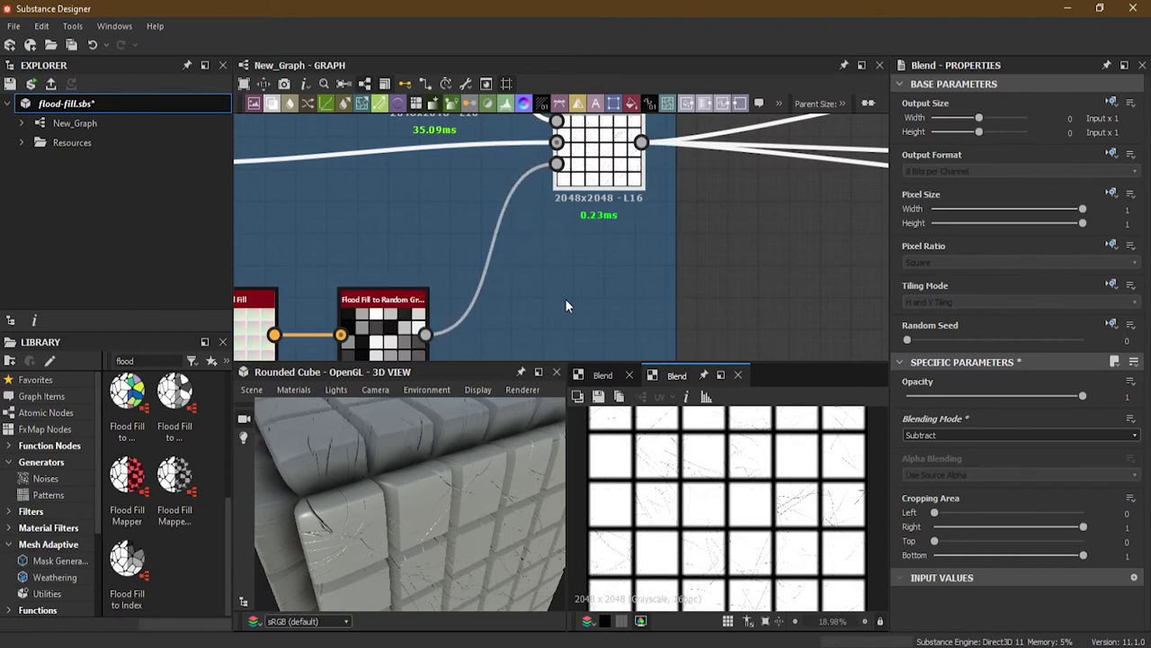
Examine the masked scratches on the cube's tiles from several angles and review the Random Mask node network
left_click_drag(451, 560, 428, 502)
mouse_move(435, 507)
middle_mouse_down()
mouse_move(469, 506)
mouse_move(415, 509)
middle_mouse_up()
scroll(469, 507, "up", 3)
left_click_drag(369, 500, 420, 450)
scroll(469, 311, "down", 3)
middle_click_drag(509, 289, 497, 309)
scroll(499, 302, "up", 2)
left_click_drag(388, 443, 319, 481)
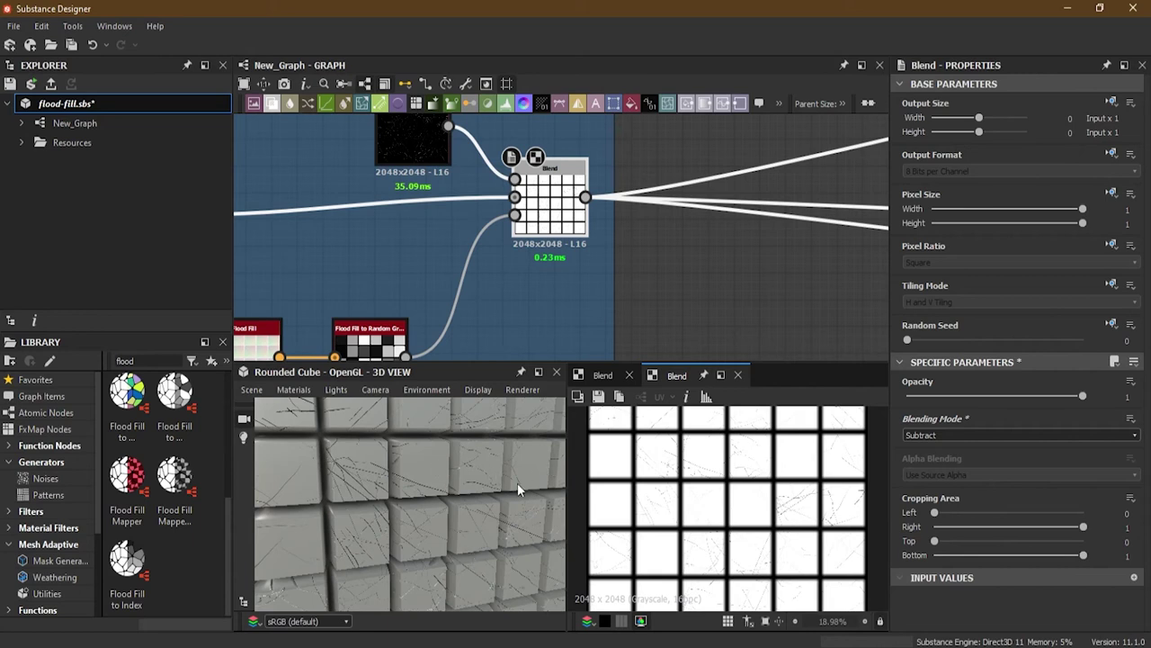
scroll(445, 279, "down", 2)
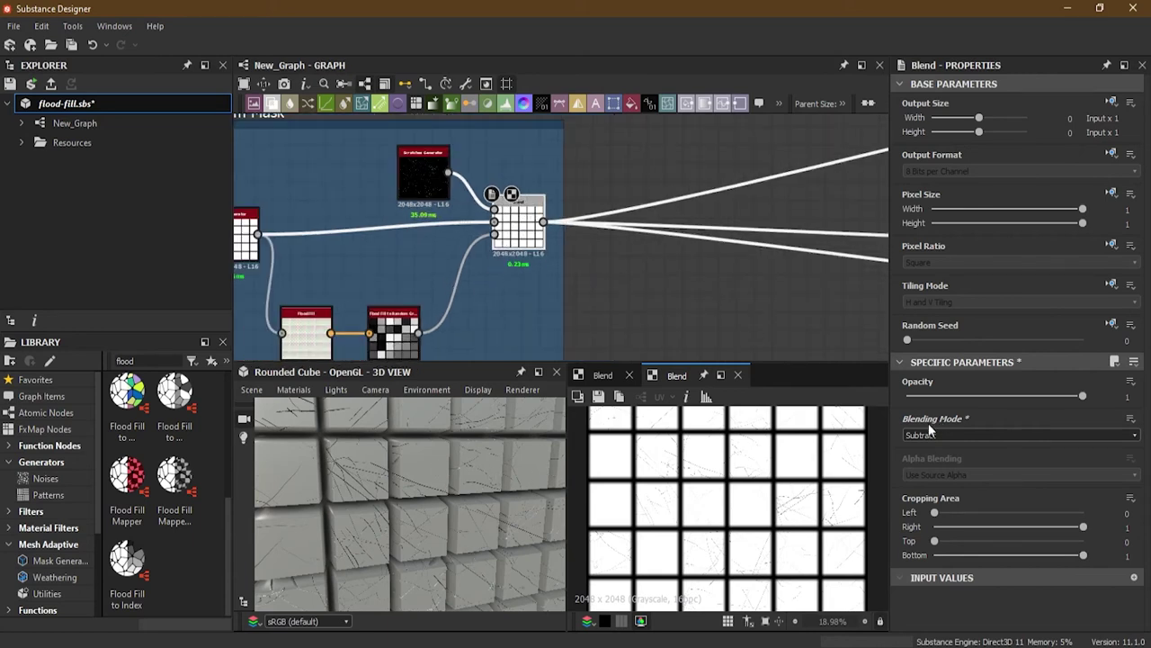
scroll(524, 259, "up", 4)
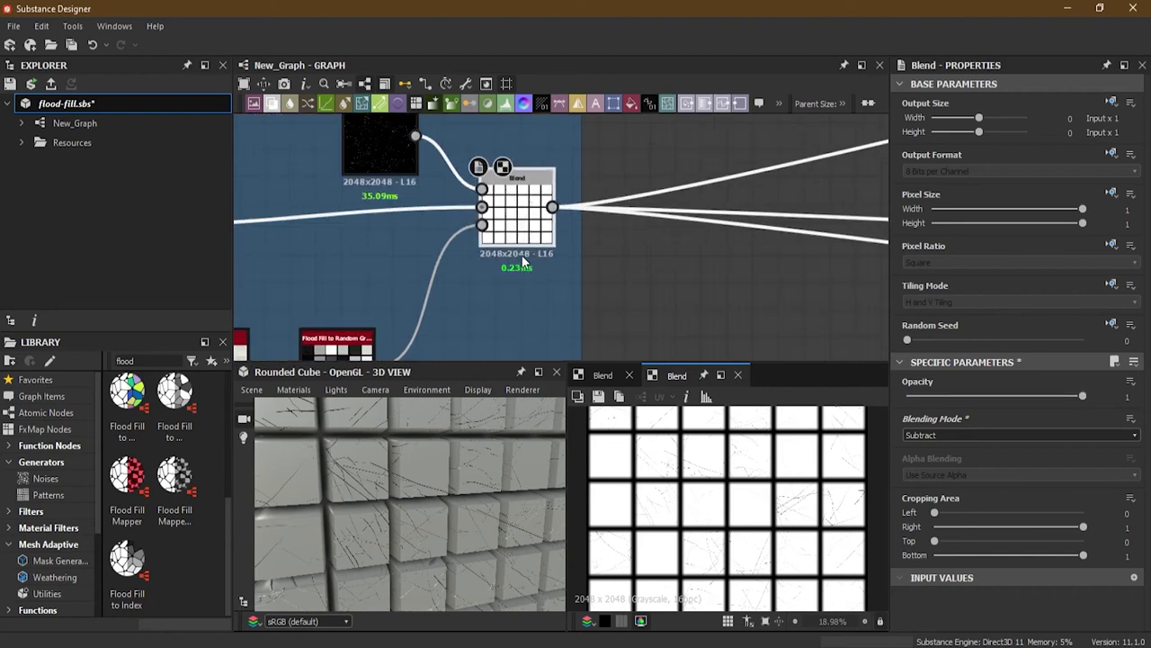
Lower the Blend's Opacity to 0, restore it to 1, and check the scratches on the cube
left_click_drag(1079, 400, 901, 405)
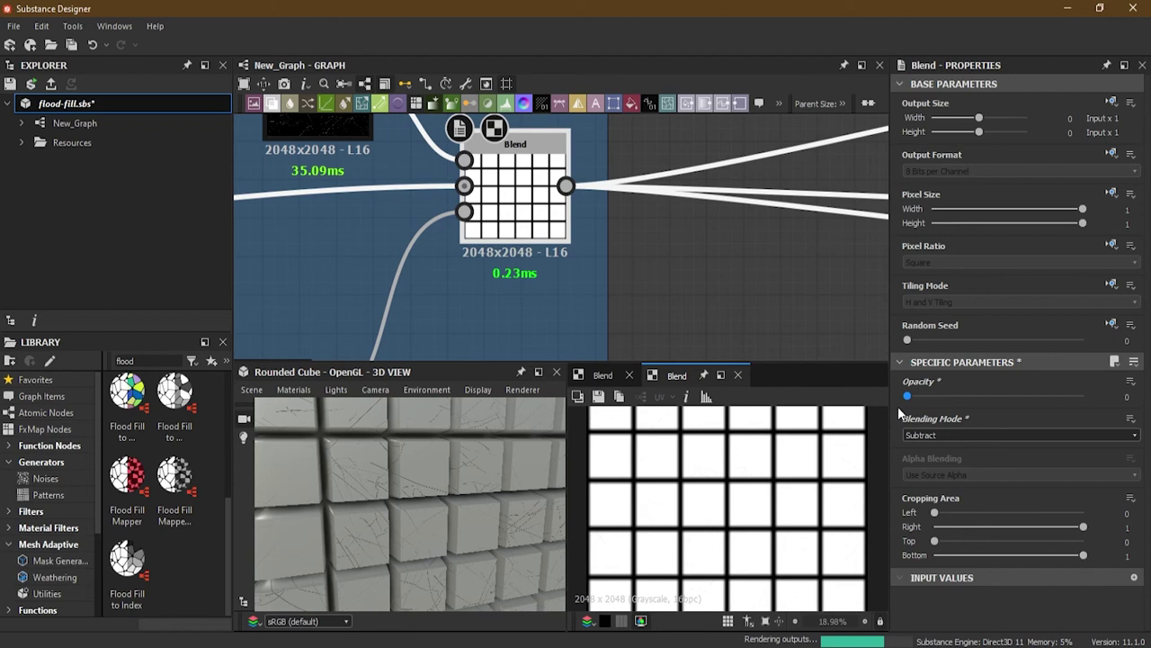
left_click_drag(892, 407, 1148, 406)
scroll(562, 288, "down", 2)
middle_click_drag(518, 297, 538, 264)
left_click(457, 283)
left_click_drag(468, 432, 447, 445)
scroll(421, 431, "down", 3)
Remove the random grayscale link from the Blend's Opacity input, compare the scratches on the cube, and reconnect it
left_click_drag(449, 241, 477, 297)
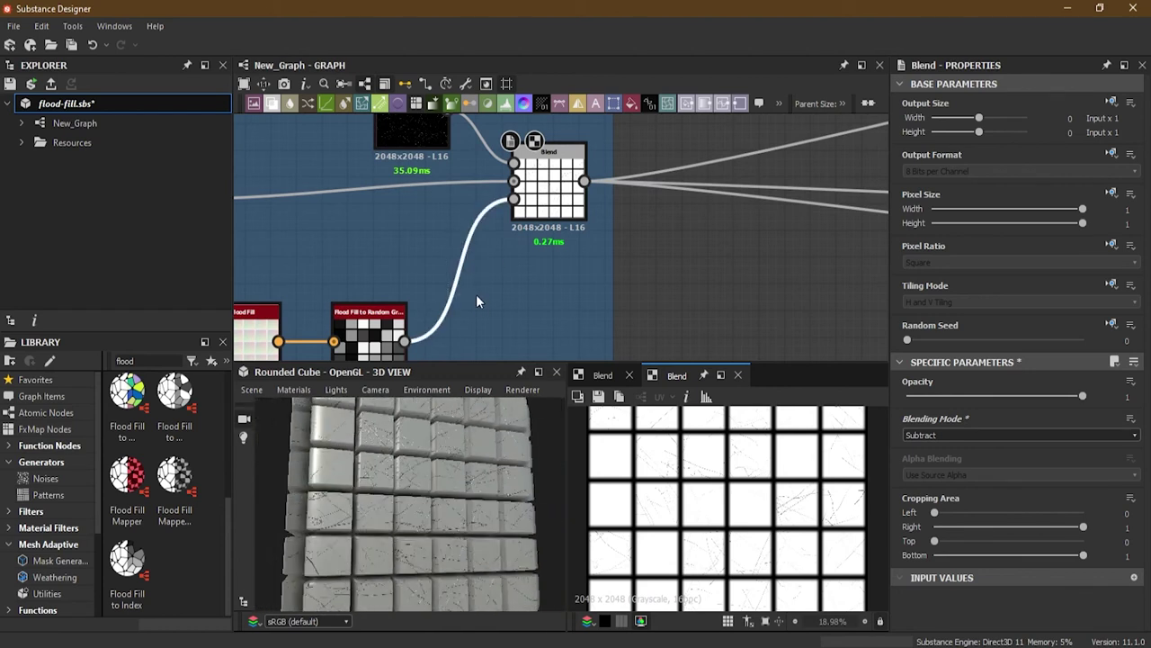
key("Delete")
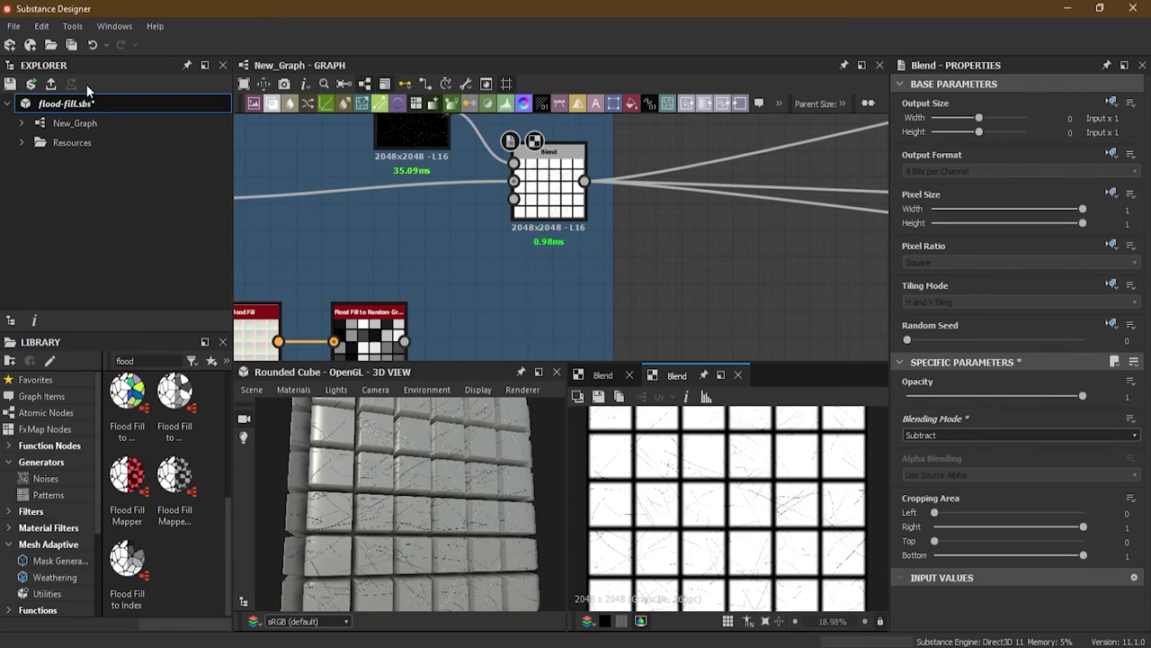
scroll(284, 428, "up", 2)
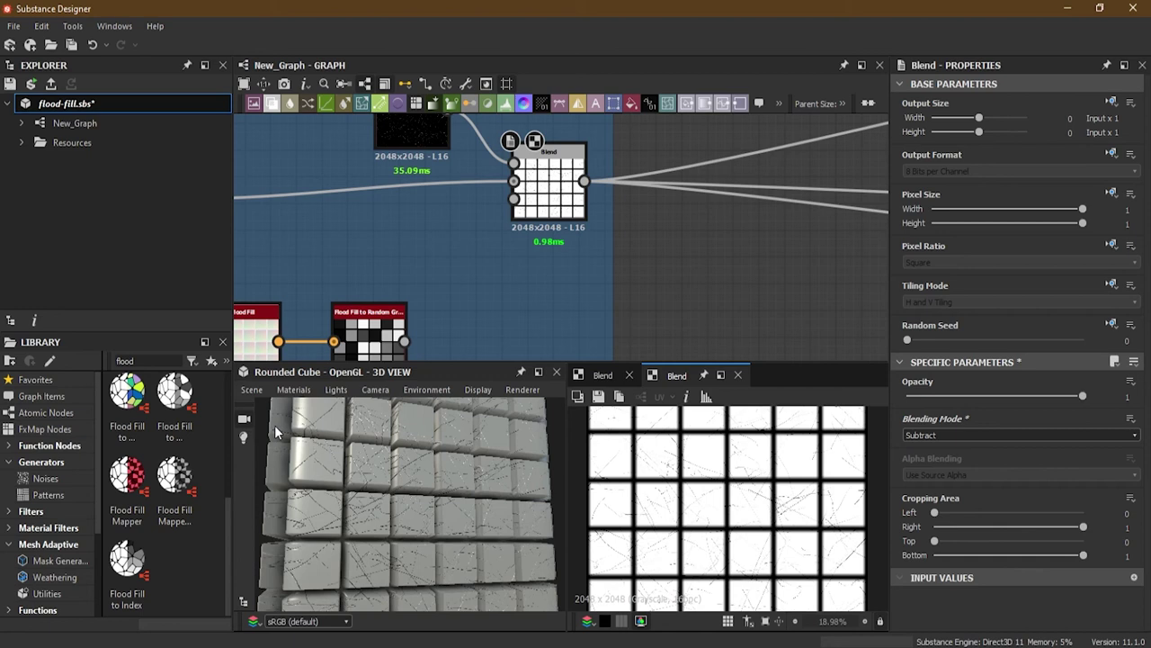
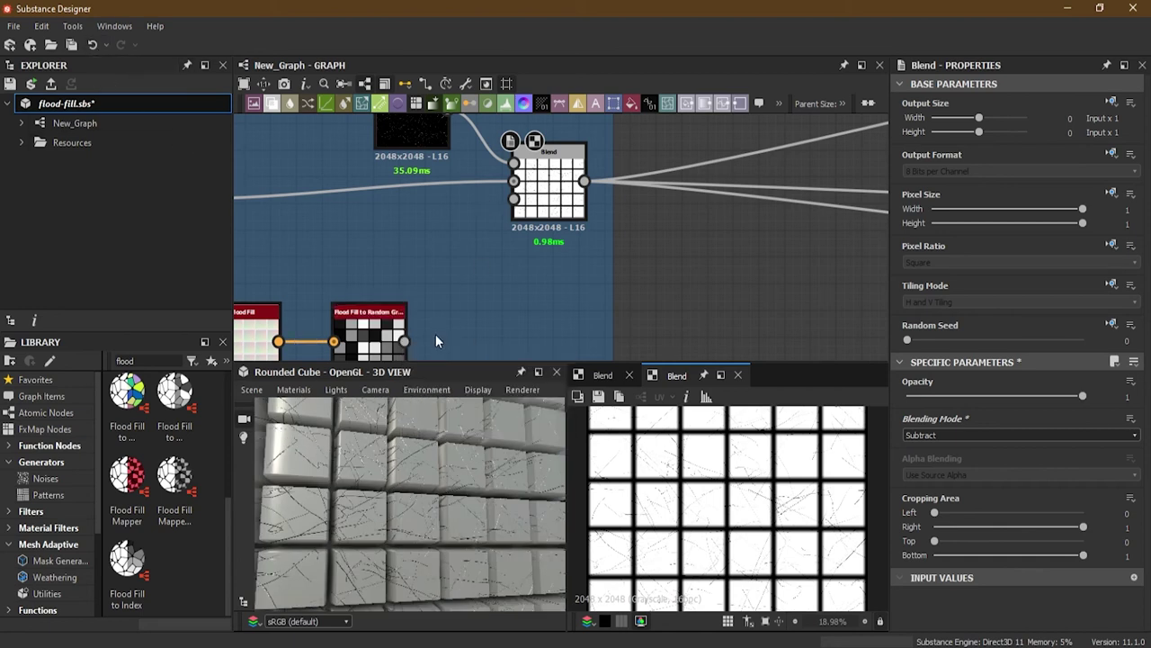
left_click_drag(405, 341, 502, 213)
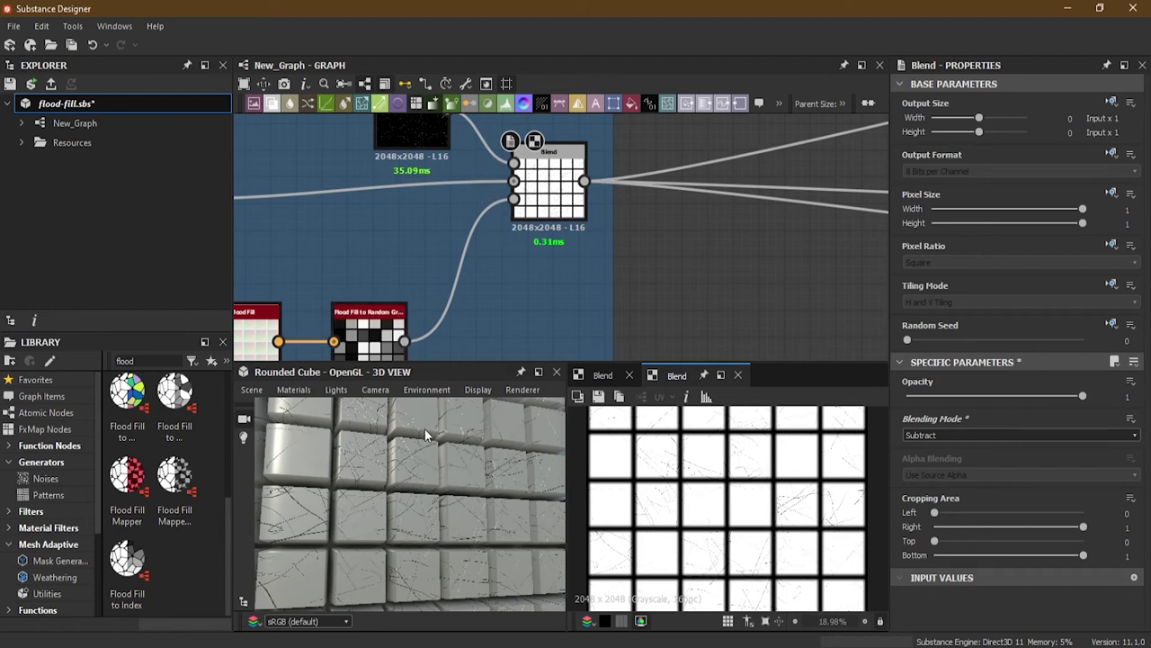
left_click_drag(476, 516, 433, 533)
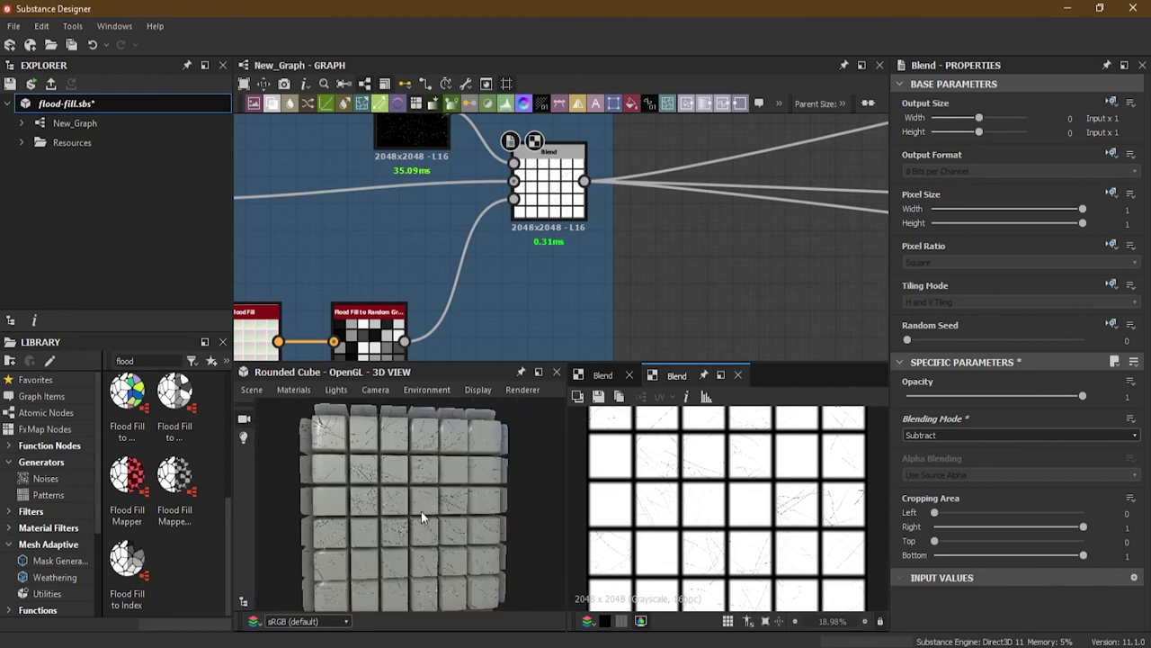
Move the Random Mask frame below the Pattern Breaker frame
scroll(405, 241, "down", 9)
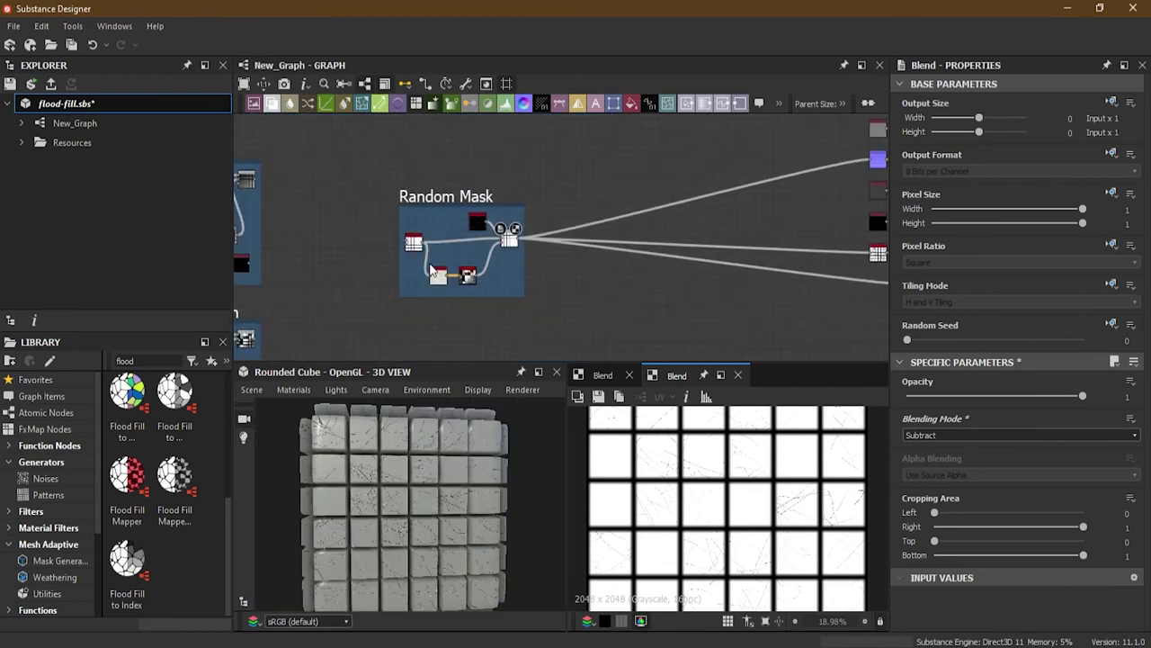
middle_click_drag(420, 298, 502, 189)
scroll(500, 227, "down", 3)
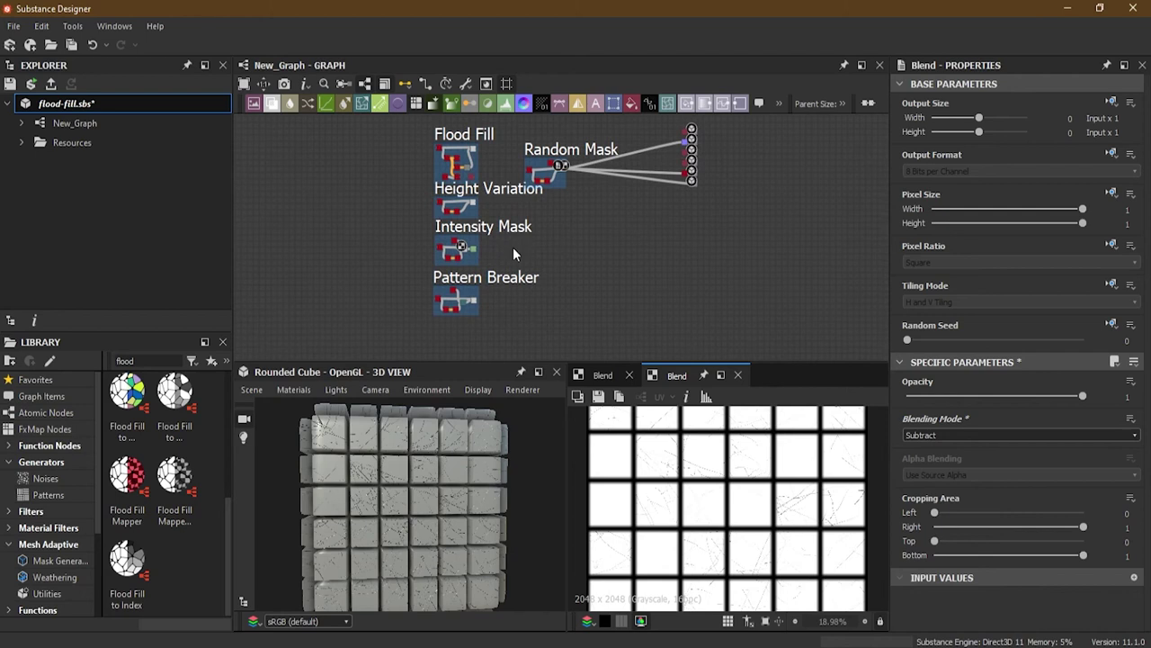
left_click_drag(541, 150, 455, 329)
middle_click_drag(455, 330, 514, 180)
scroll(518, 199, "up", 4)
scroll(516, 181, "up", 1)
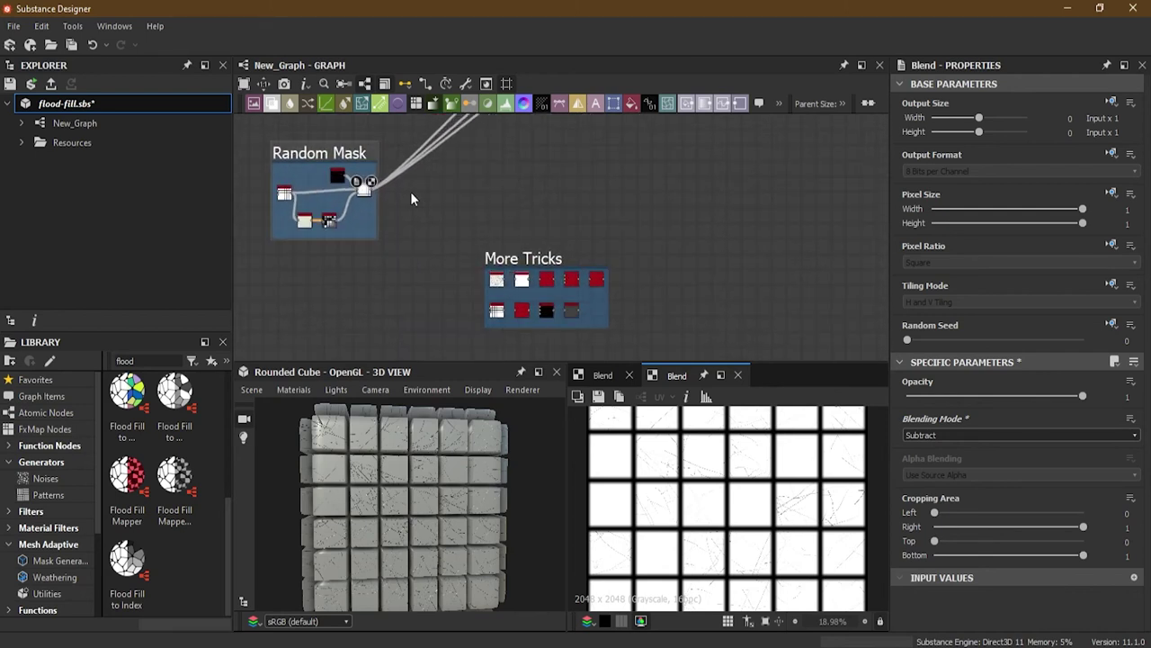
Transfer the output connections from Random Mask's Blend to the lower-row Histogram Range in the More Tricks frame
mouse_move(363, 189)
left_mouse_down()
mouse_move(411, 216)
mouse_move(346, 200)
mouse_move(360, 197)
left_mouse_up()
scroll(361, 192, "up", 4)
middle_click_drag(487, 236, 430, 172)
left_click_drag(307, 137, 704, 257, "shift")
middle_click_drag(704, 257, 633, 211)
left_click_drag(704, 257, 682, 325, "shift")
left_click_drag(562, 230, 557, 185)
scroll(567, 214, "down", 5)
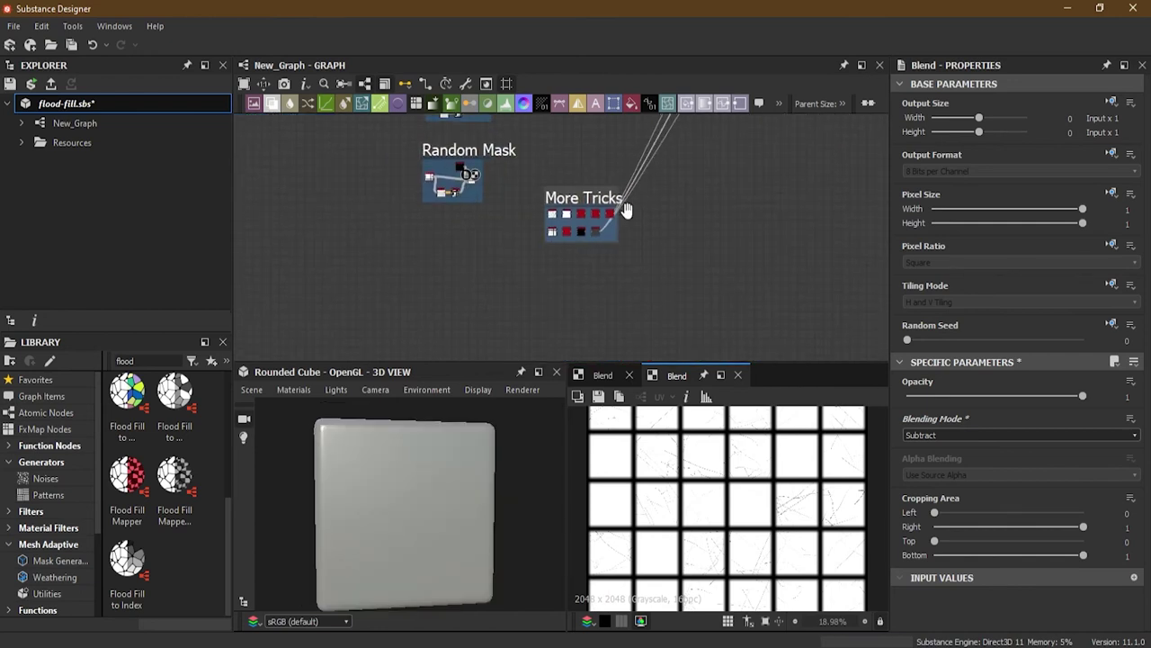
Move the More Tricks frame up beside the graph's output nodes
middle_click_drag(617, 205, 571, 342)
left_click_drag(571, 344, 616, 169)
scroll(640, 288, "down", 3)
scroll(638, 282, "up", 2)
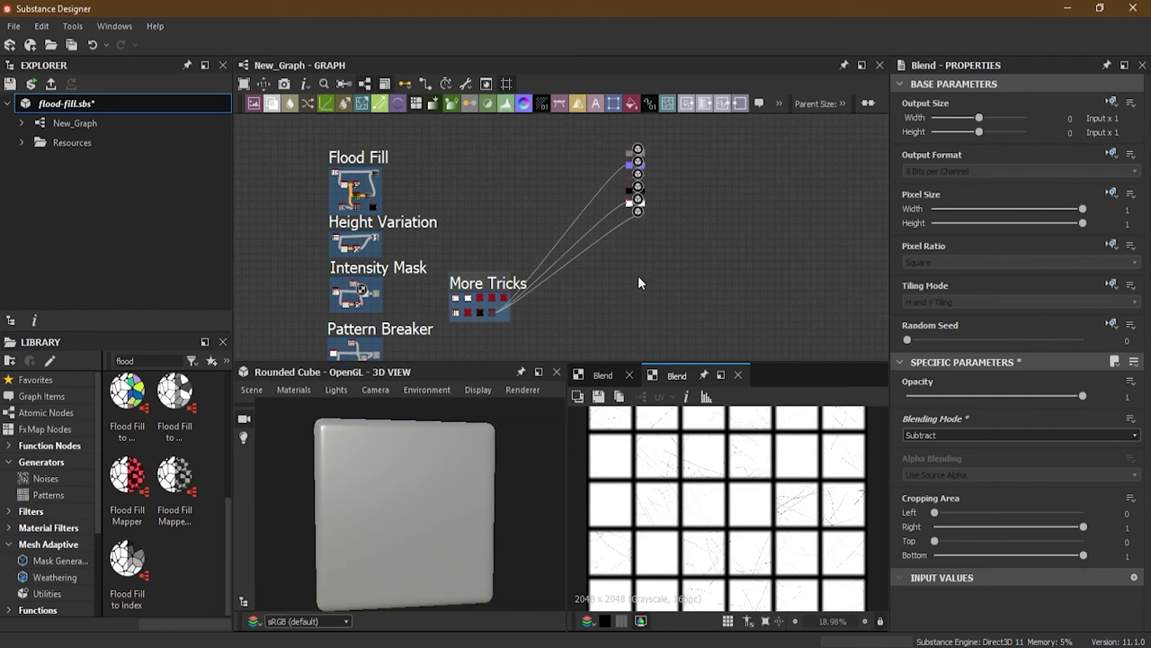
left_click_drag(467, 289, 551, 175)
scroll(552, 176, "up", 5)
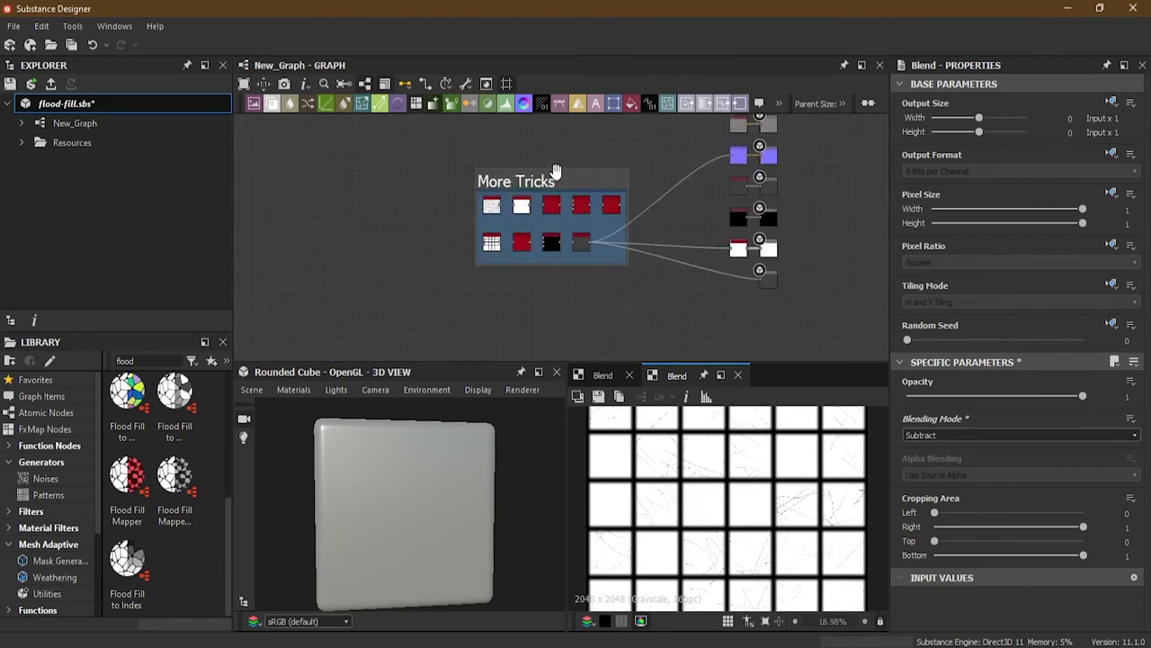
Preview the Tile Generator in the lower row of the More Tricks frame
middle_click_drag(640, 182, 519, 197)
scroll(472, 321, "up", 3)
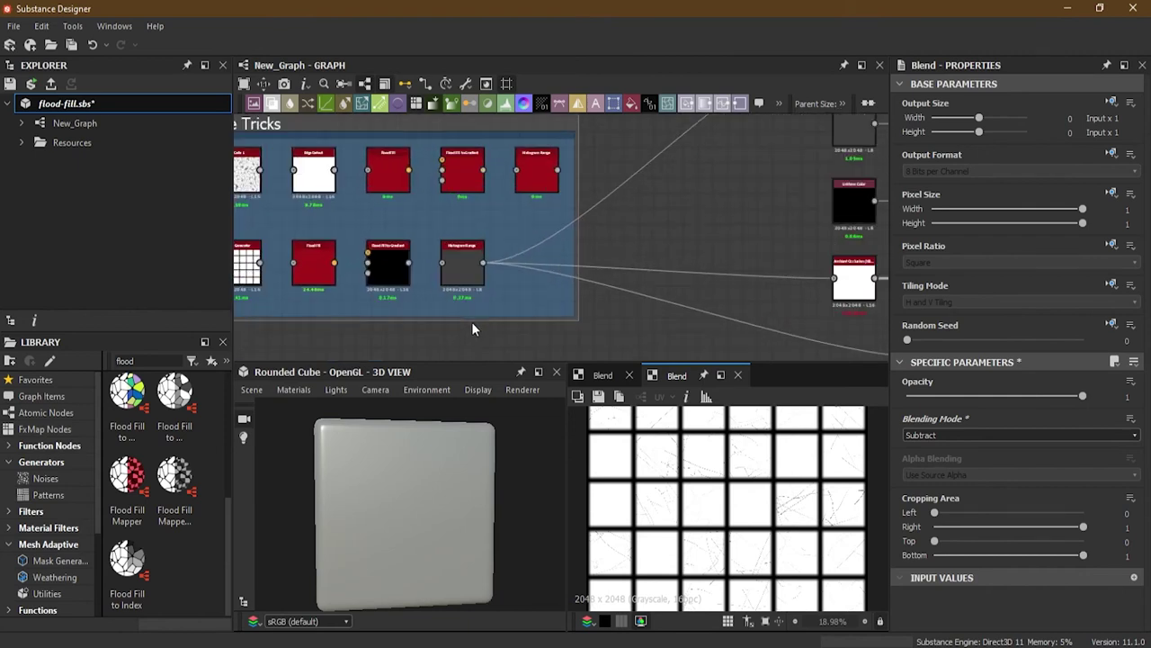
middle_click_drag(472, 321, 568, 294)
scroll(568, 295, "up", 1)
left_click(289, 225)
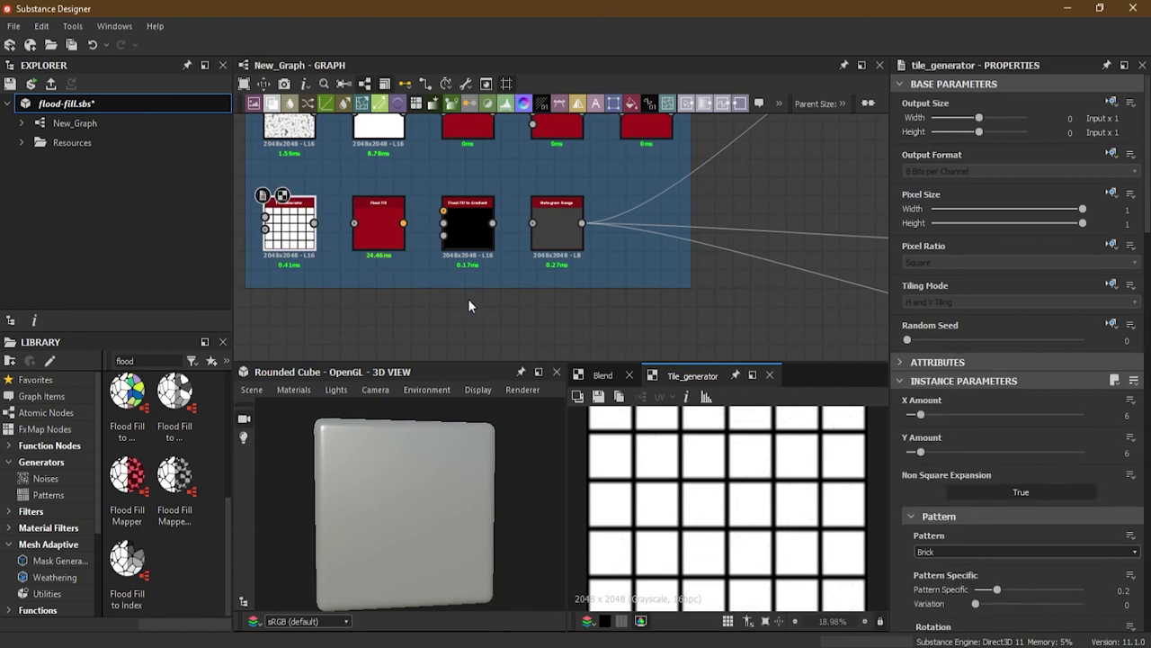
scroll(699, 491, "down", 3)
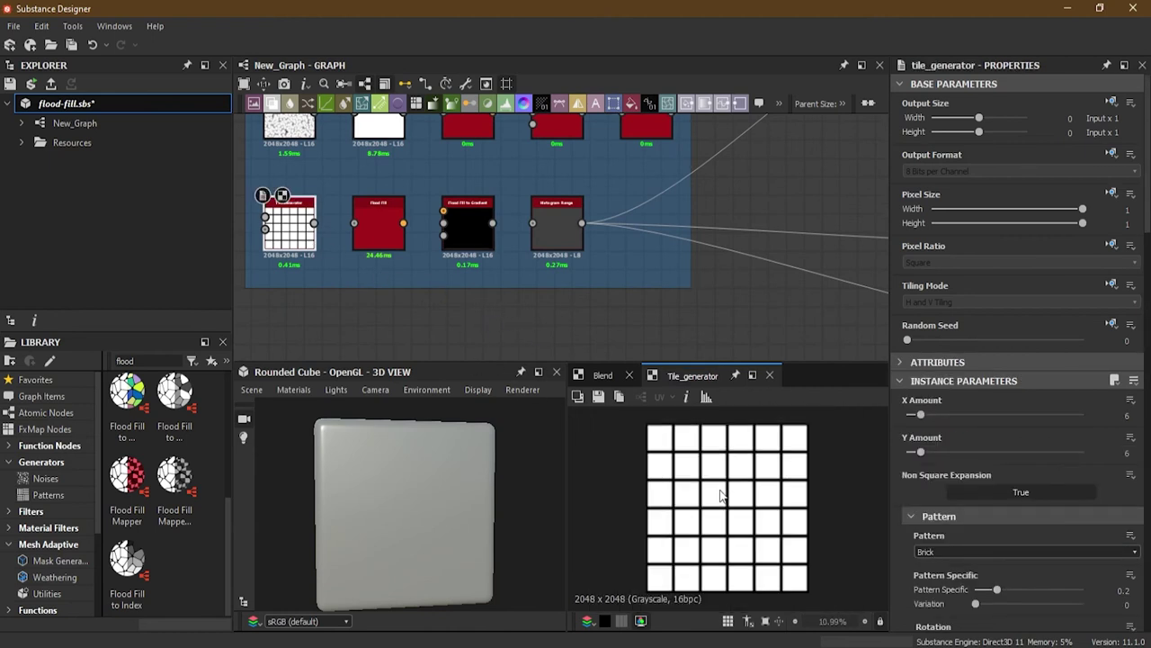
Connect the More Tricks Tile Generator to the neighbouring Flood Fill and preview the Flood Fill
middle_click_drag(319, 261, 405, 257)
scroll(384, 217, "up", 5)
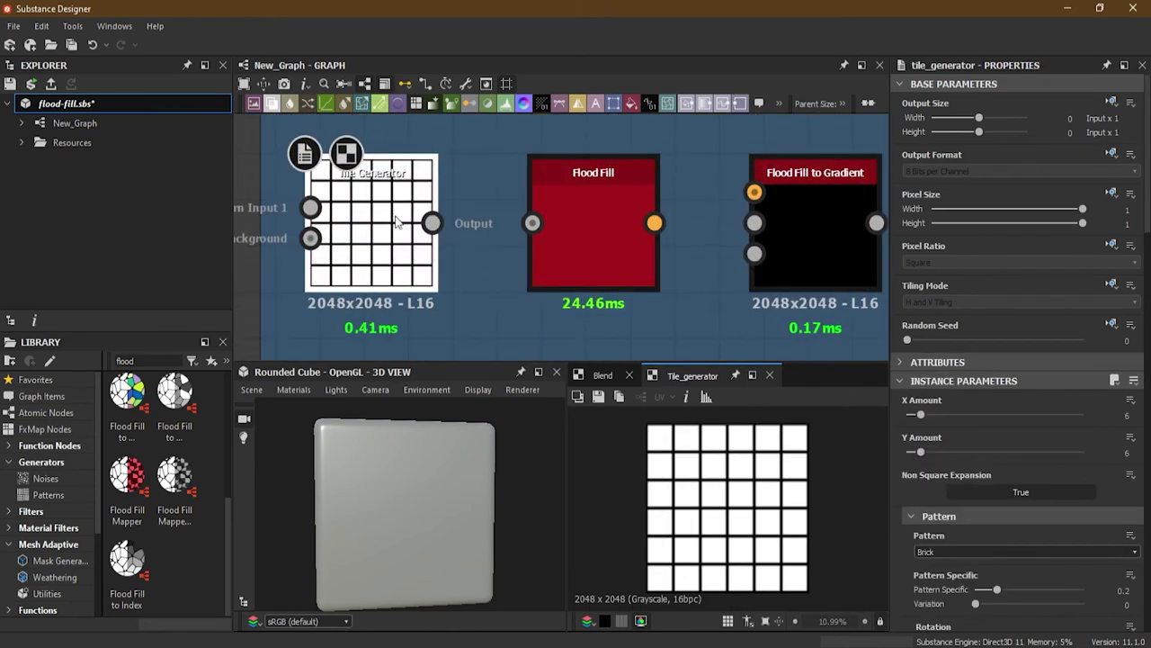
left_click_drag(430, 223, 582, 250)
double_click(600, 225)
Connect the Flood Fill output to the Flood Fill input of Flood Fill to Gradient and preview the gradient tiles
middle_click_drag(644, 277, 461, 235)
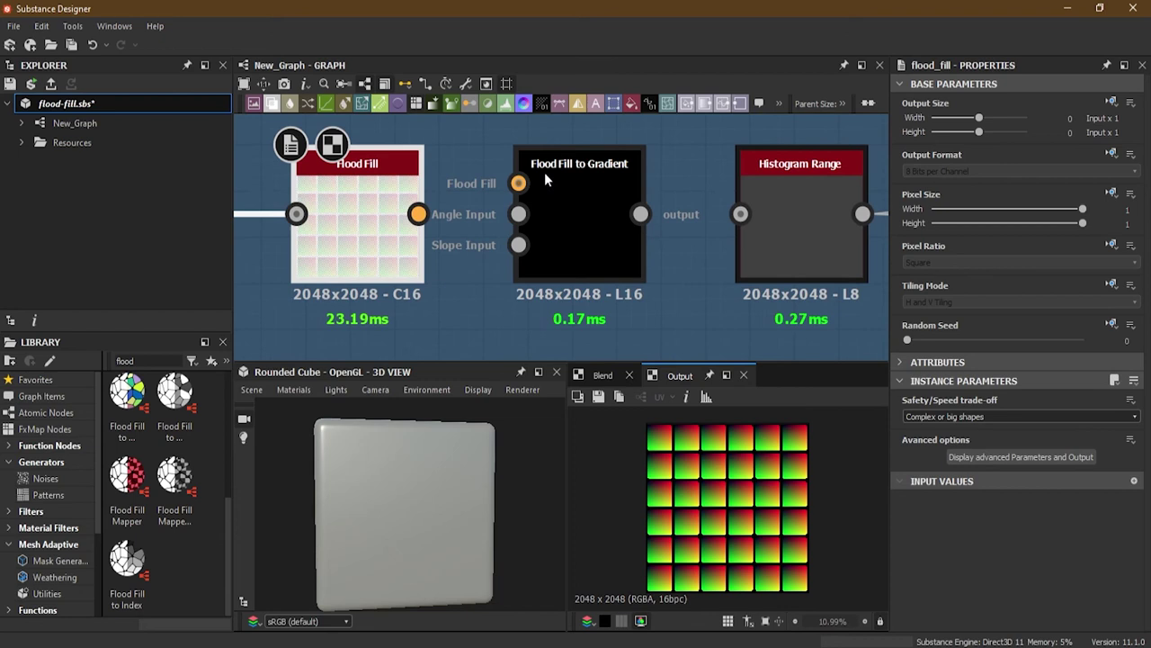
left_click_drag(418, 214, 518, 184)
double_click(574, 229)
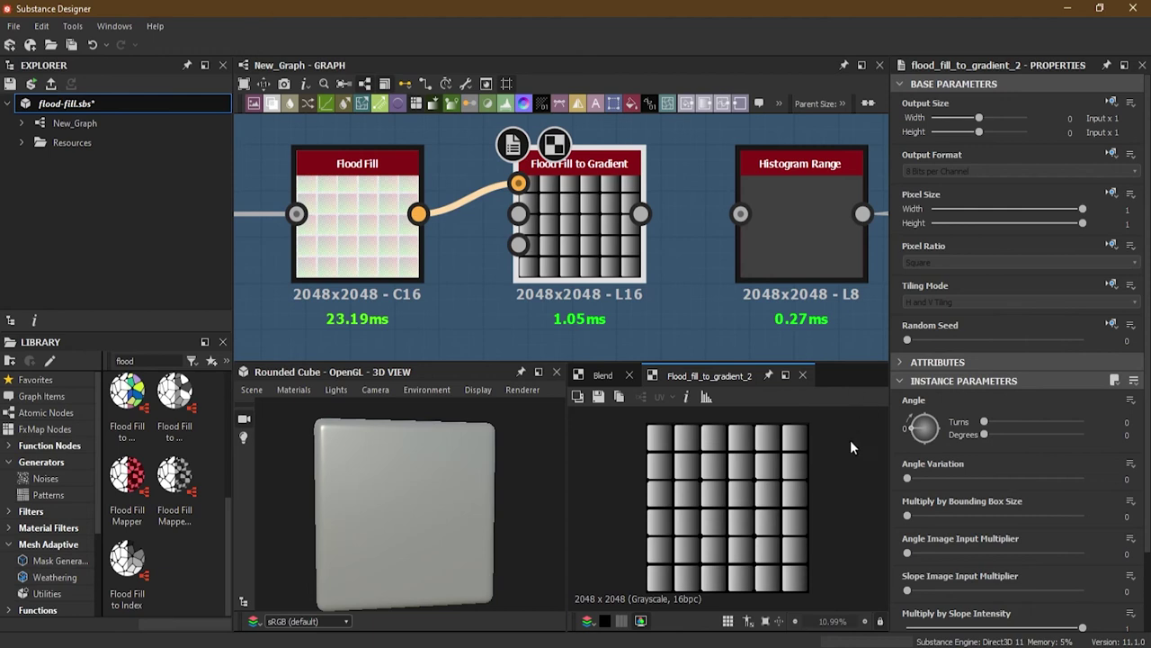
middle_click_drag(742, 300, 605, 295)
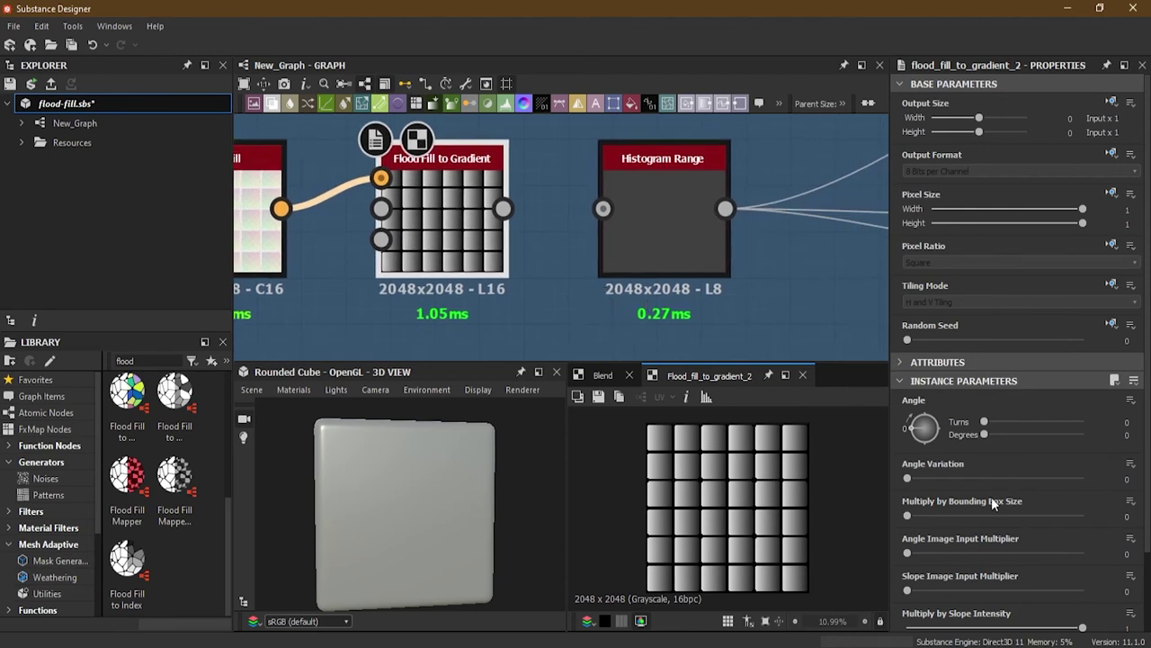
Try a 0.39 Angle Variation, a 43-degree Angle and the Angle Image Input Multiplier on Flood Fill to Gradient
left_click_drag(911, 481, 976, 486)
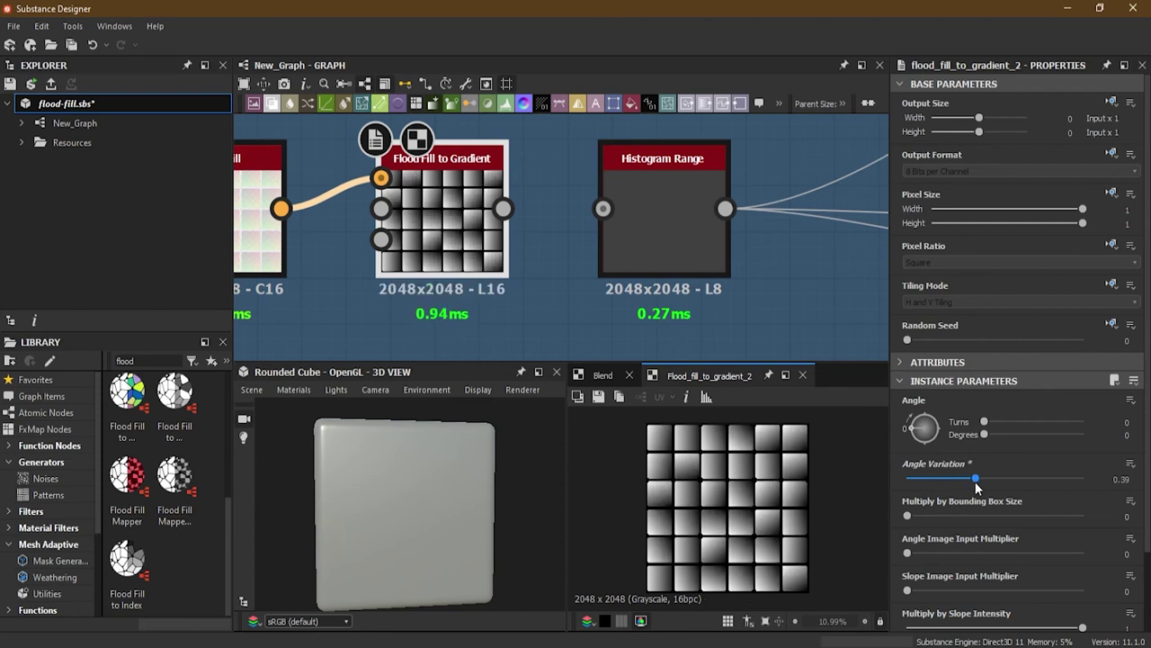
left_click_drag(987, 423, 995, 430)
left_click_drag(911, 517, 887, 522)
left_click(909, 554)
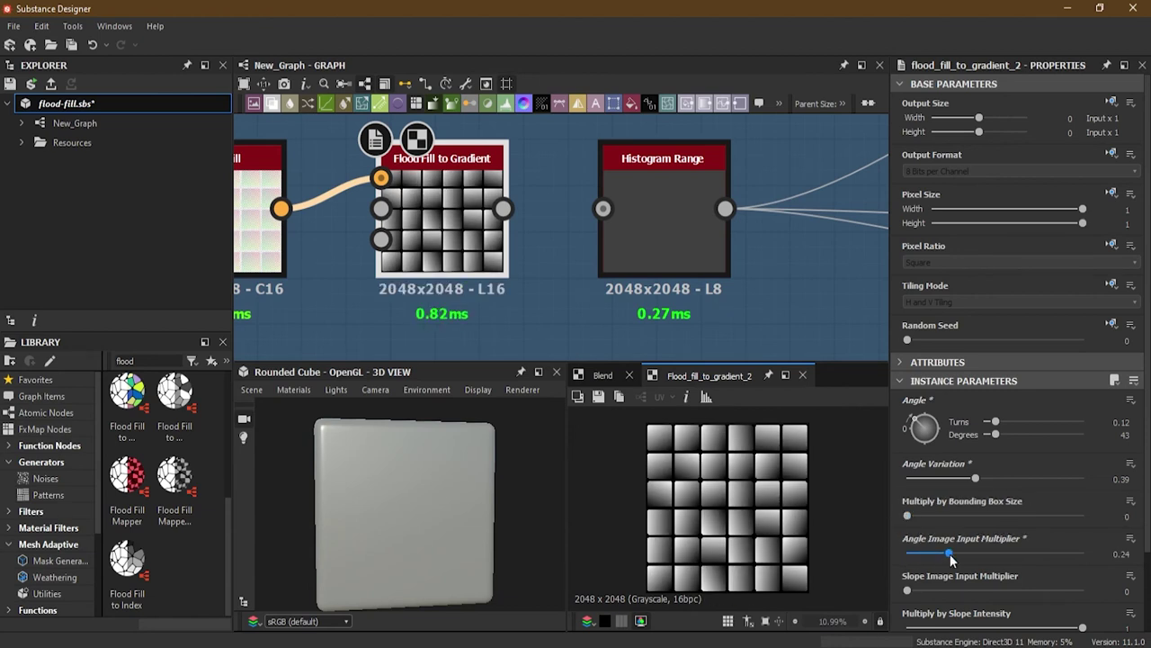
scroll(983, 543, "down", 2)
scroll(990, 547, "up", 2)
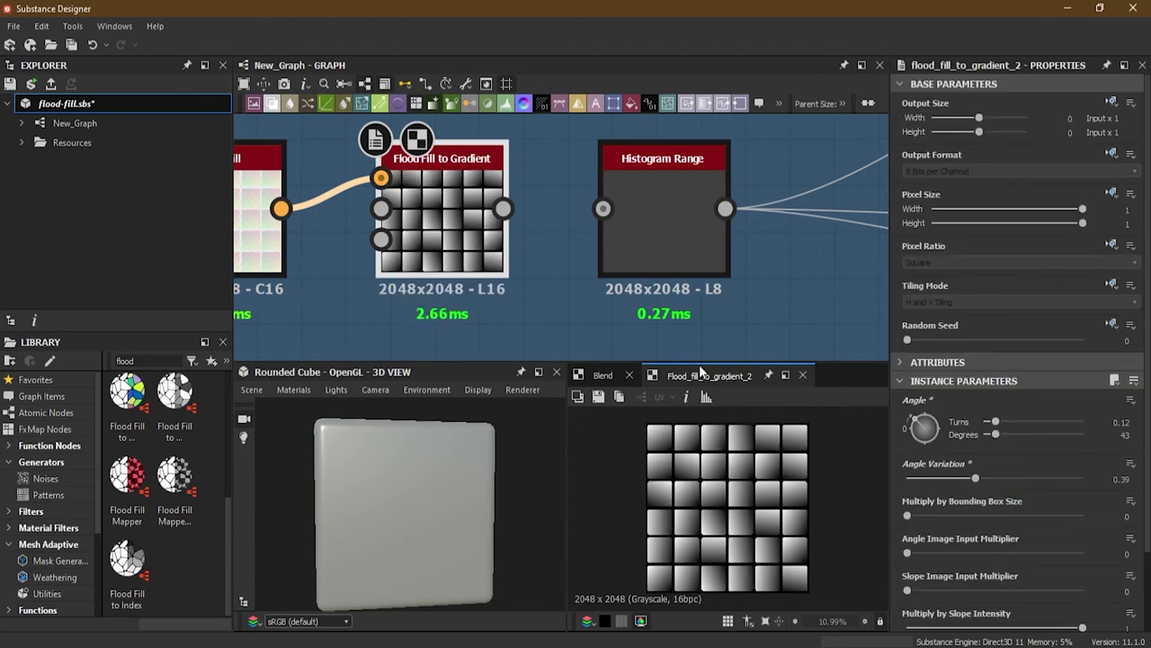
Set Flood Fill to Gradient's Angle Variation to 0.71 and its Angle to 62 degrees
left_click_drag(980, 483, 1032, 483)
left_click_drag(995, 436, 1004, 438)
left_click_drag(995, 439, 1002, 440)
scroll(523, 245, "up", 1)
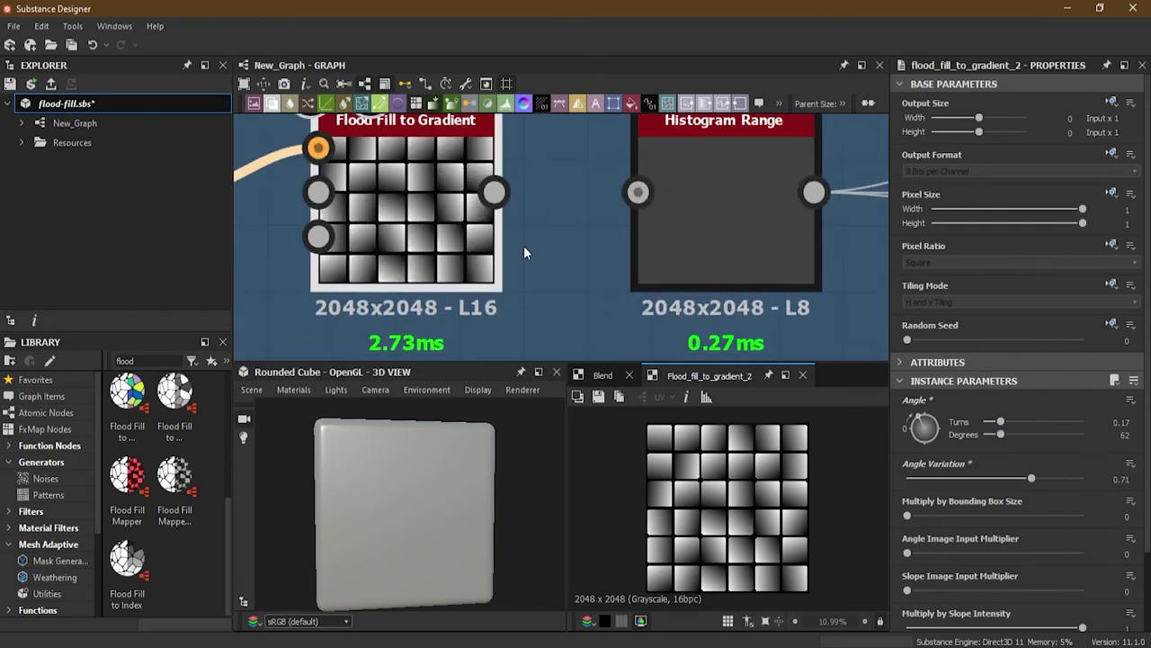
Connect Flood Fill to Gradient to Histogram Range and set the Histogram Range's Range to 0.24 and Position to 0.37
scroll(522, 257, "down", 3)
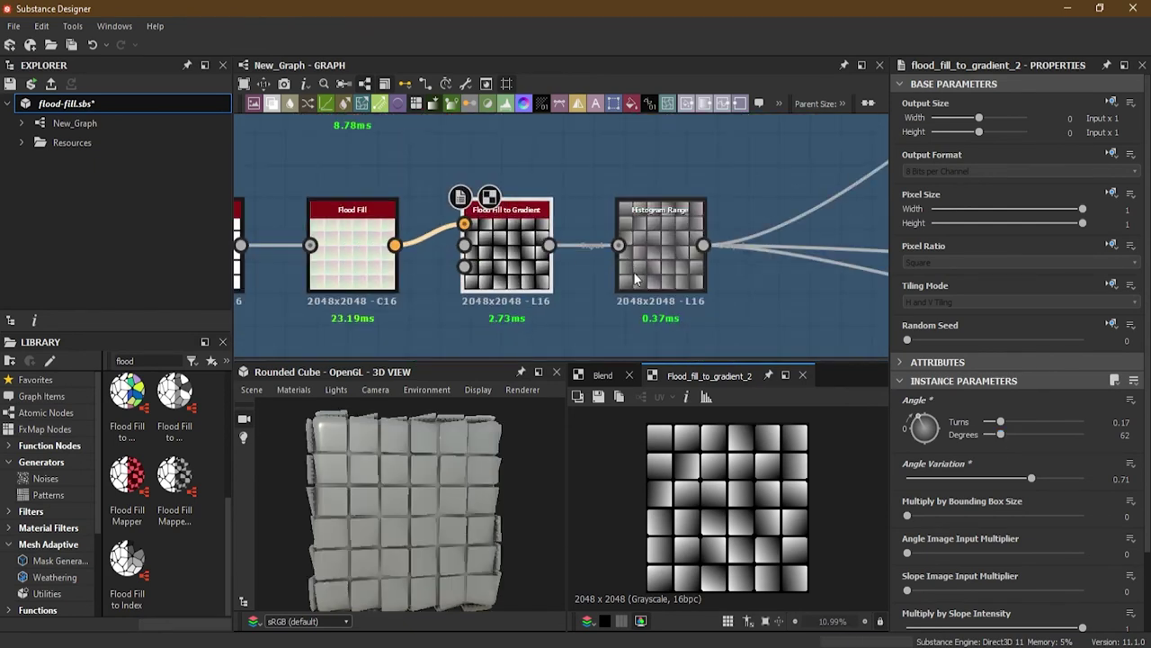
left_click(674, 267)
left_click_drag(538, 519, 421, 520)
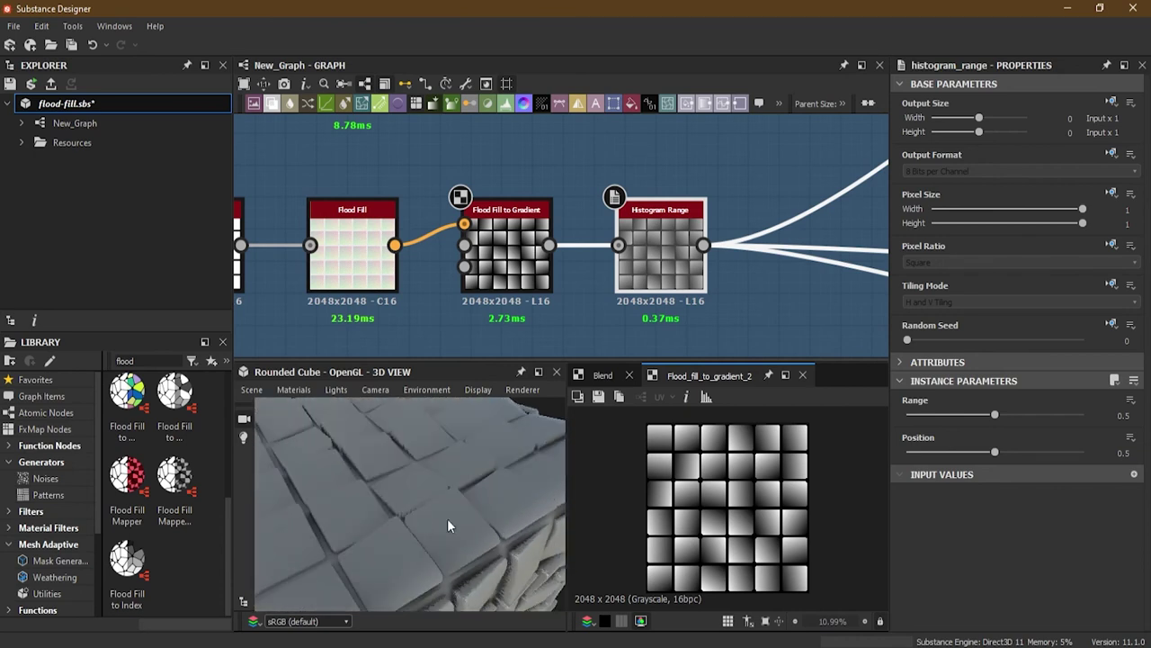
left_click_drag(995, 415, 973, 457)
left_click_drag(421, 534, 465, 525)
Change the Pattern of the lower row's Tile Generator to Square
middle_click_drag(361, 318, 614, 316)
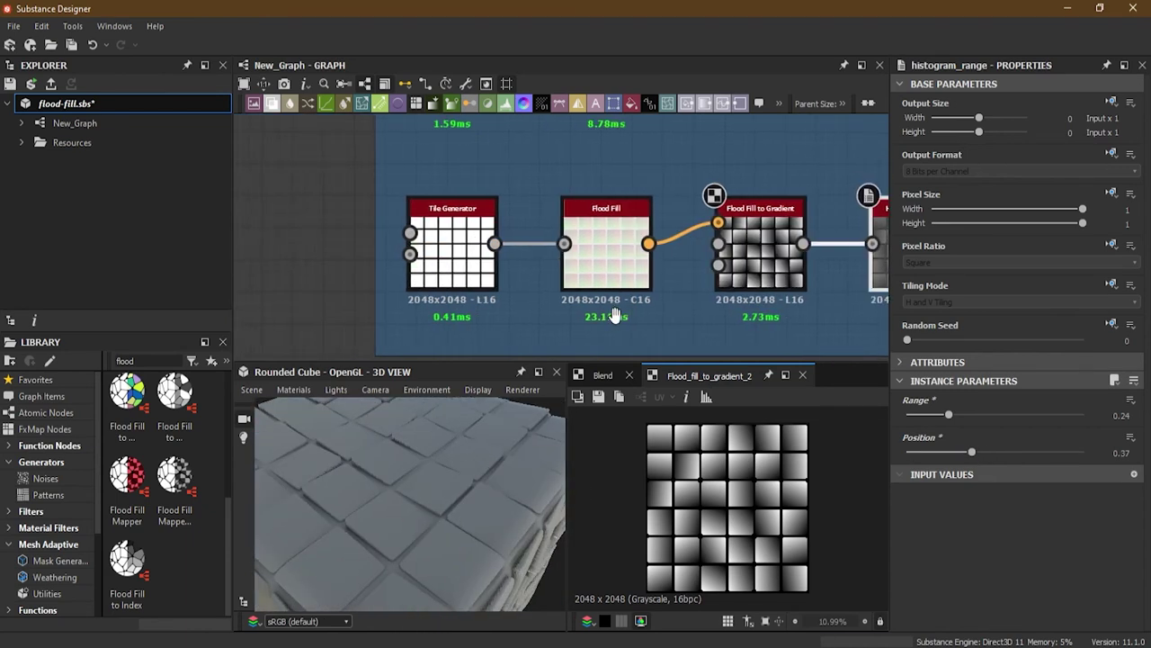
scroll(523, 285, "up", 2)
left_click(421, 225)
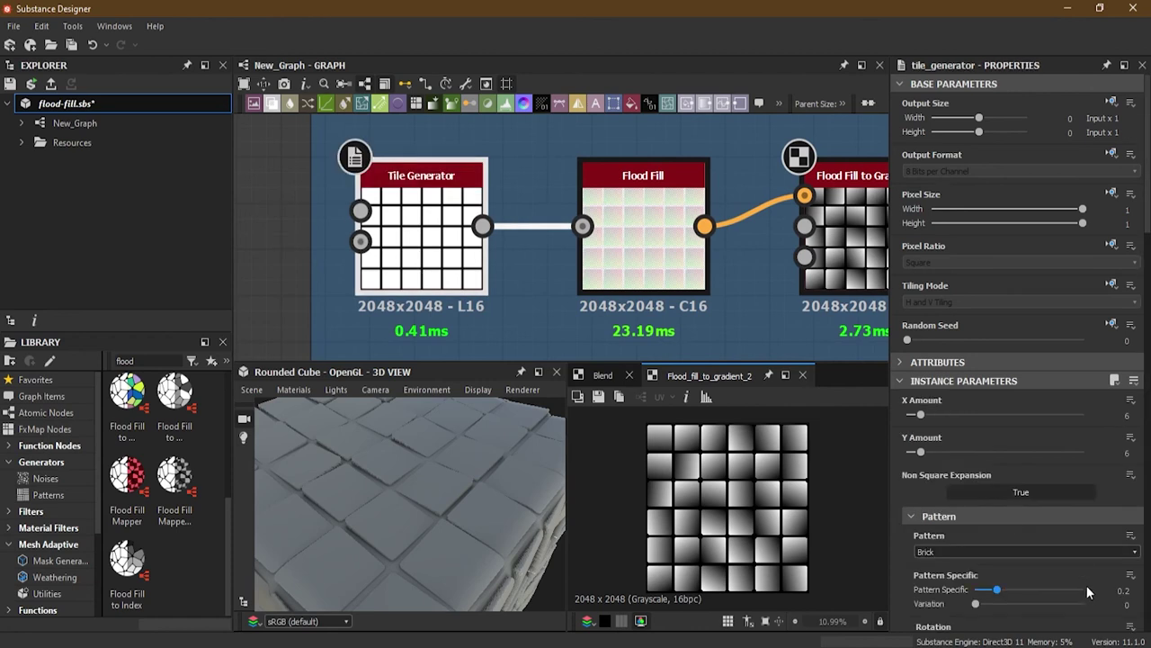
scroll(960, 532, "down", 3)
left_click(976, 419)
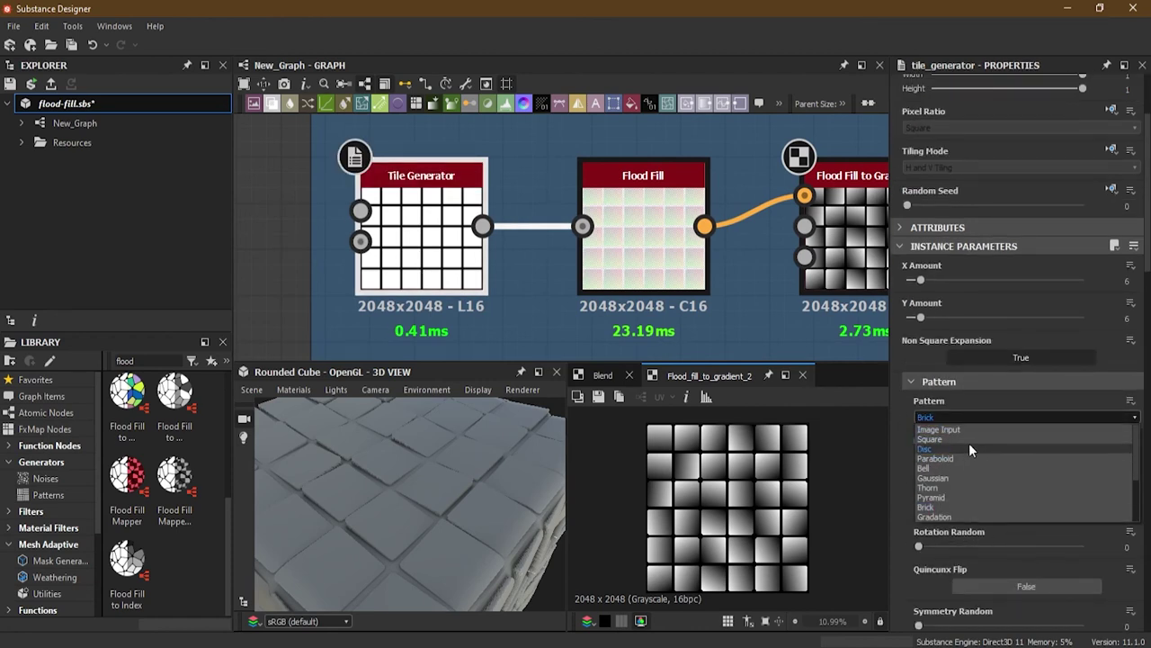
left_click(968, 440)
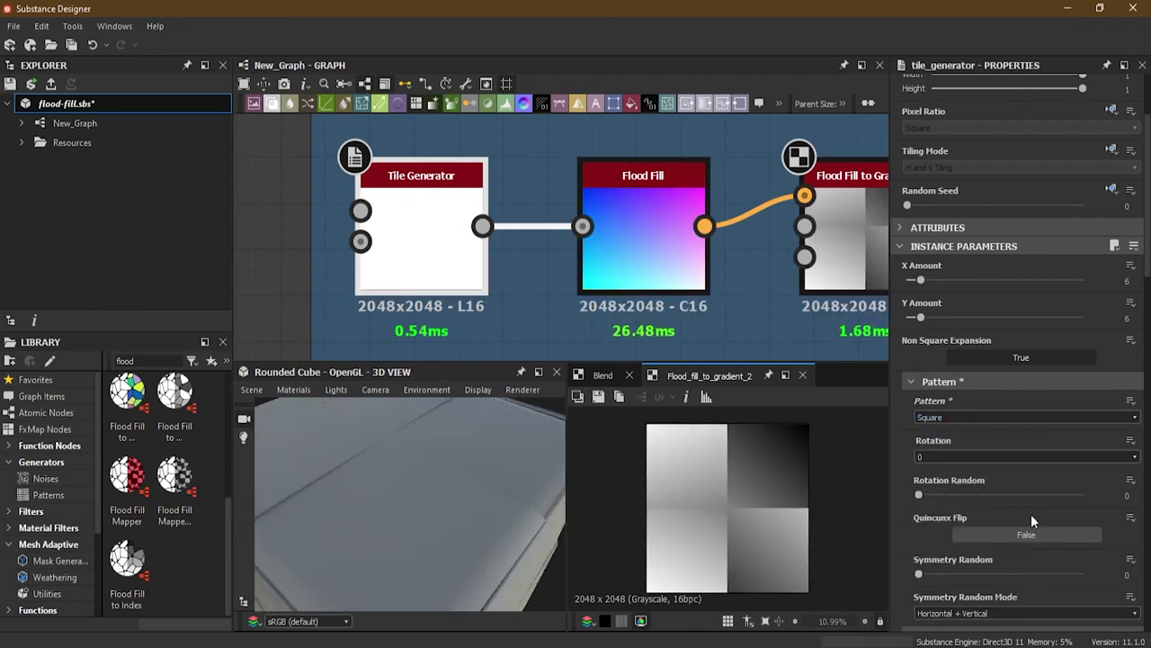
Set the Tile Generator's Scale to 0.99 and inspect the narrowed tile gaps on the 3D cube
scroll(991, 501, "down", 5)
scroll(1025, 544, "down", 3)
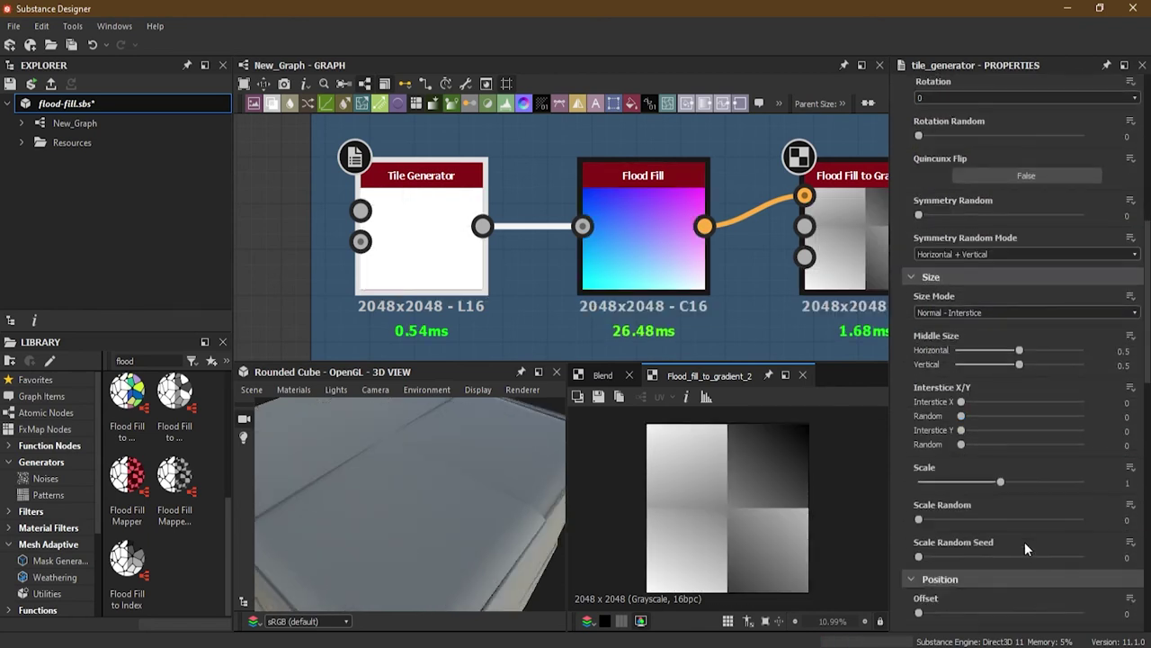
left_click_drag(1001, 482, 1000, 488)
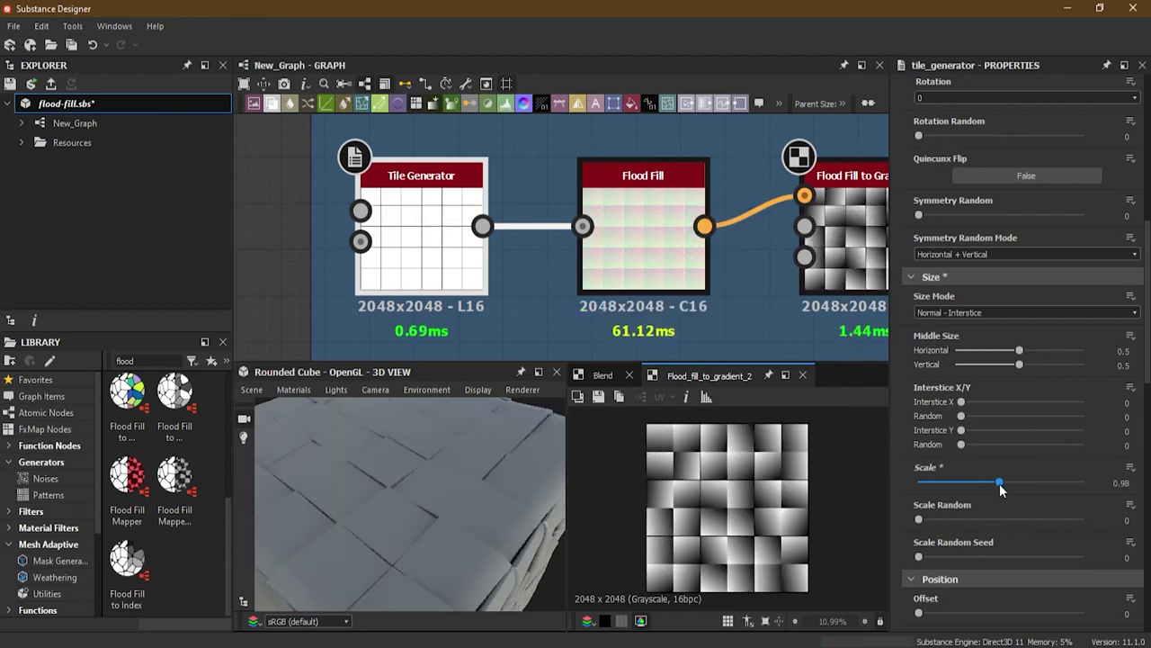
left_click(1112, 482)
type(".99")
key("Return")
mouse_move(393, 466)
left_mouse_down()
mouse_move(492, 547)
mouse_move(545, 433)
mouse_move(355, 443)
mouse_move(374, 475)
left_mouse_up()
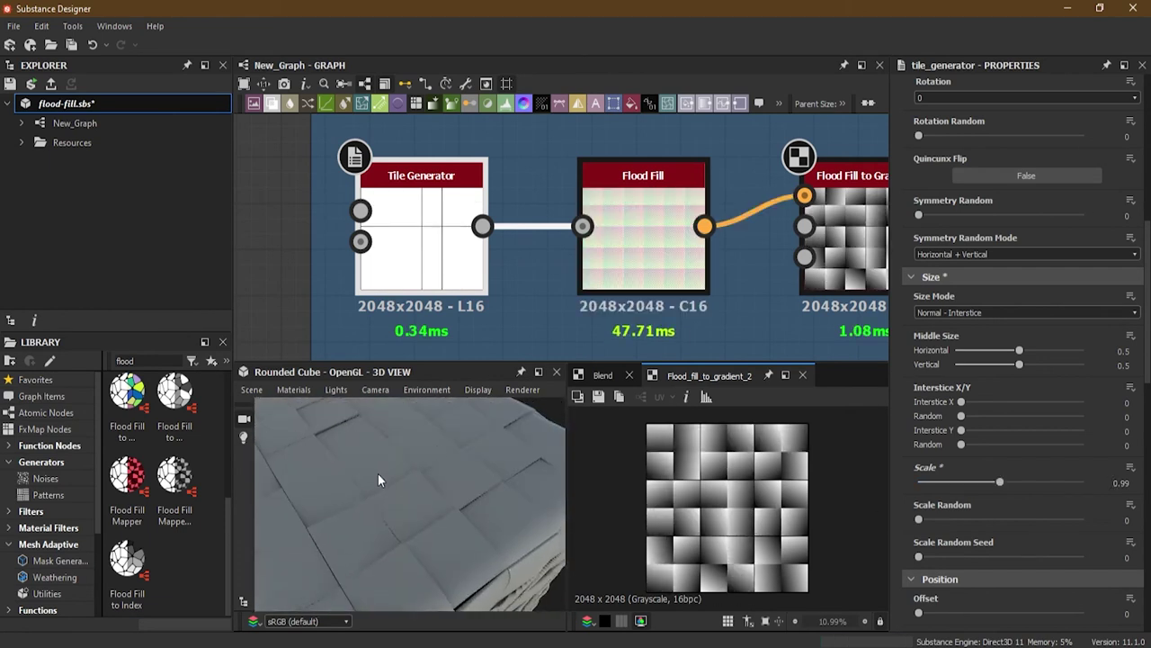
Set the lower row's Histogram Range to Position 0.5 and Range 0.12, checking the tilted tiles on the 3D cube
middle_click_drag(780, 273, 614, 273)
scroll(637, 274, "down", 2)
left_click(820, 261)
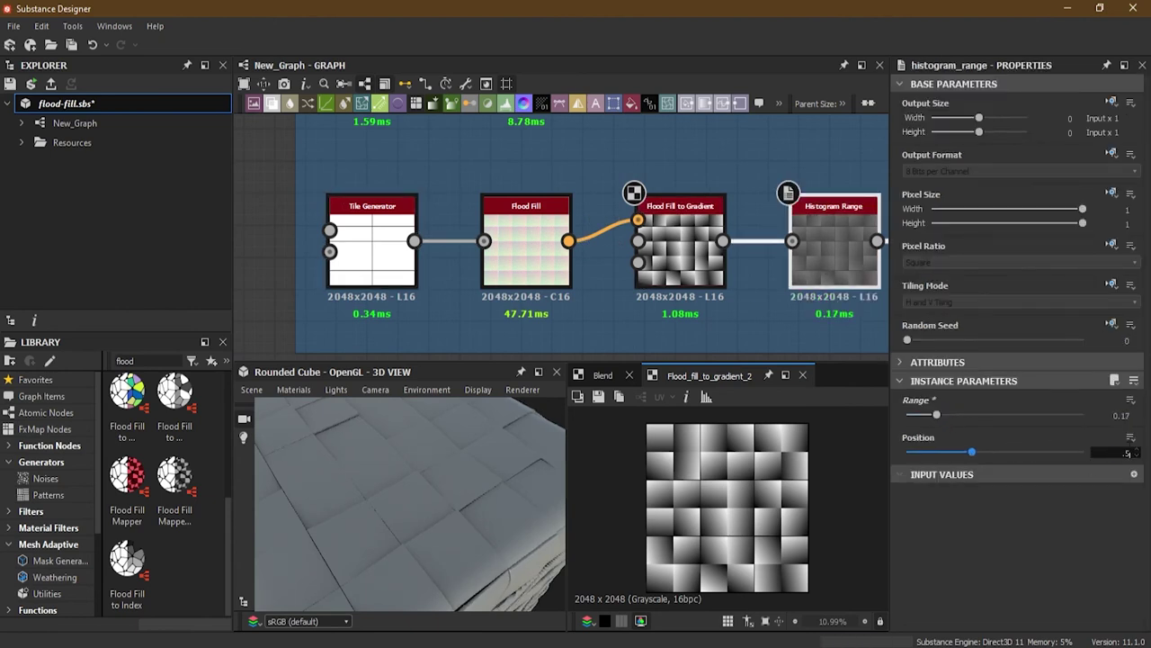
key("Return")
left_click_drag(548, 557, 465, 482)
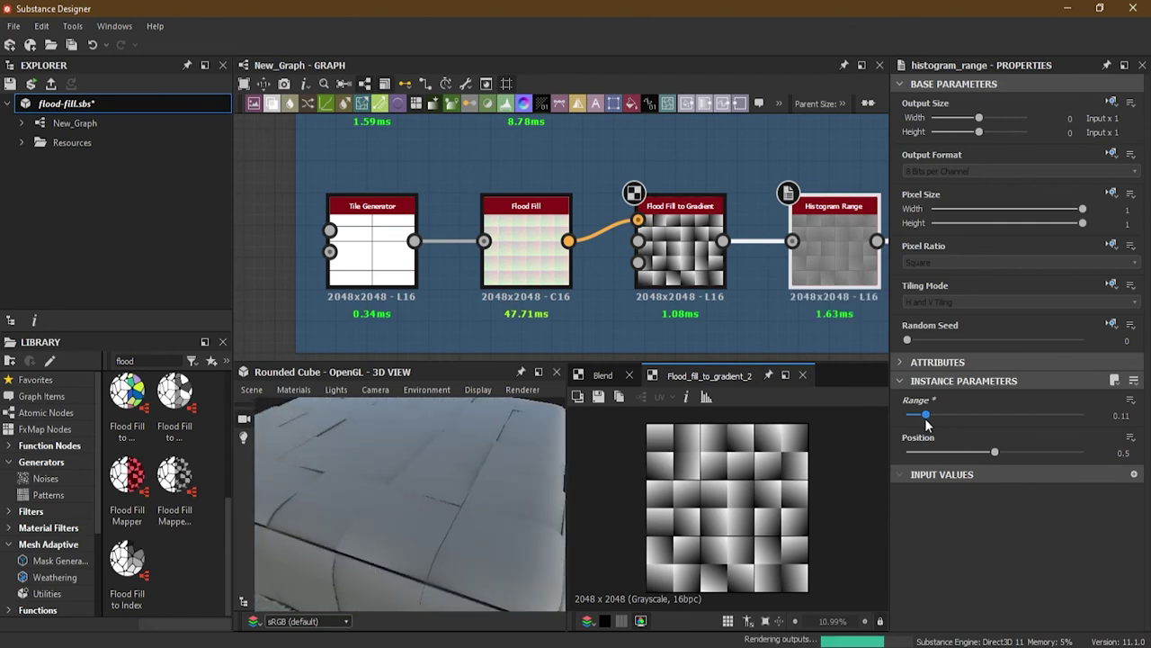
left_click_drag(1012, 434, 1059, 435)
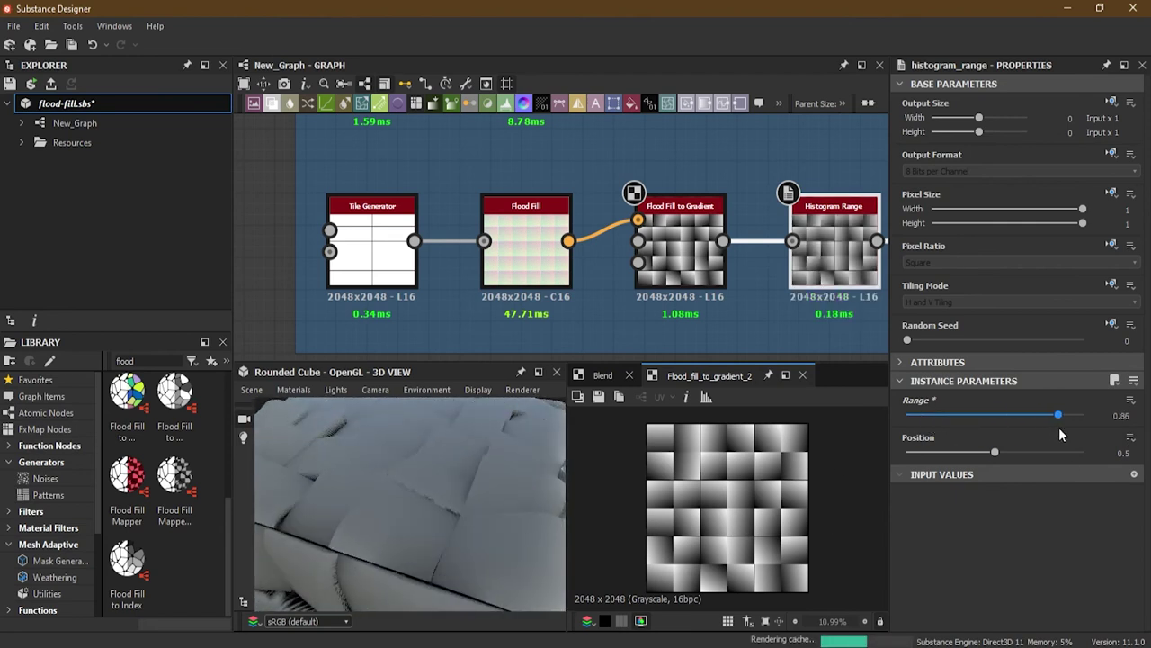
left_click_drag(971, 444, 931, 440)
left_click_drag(465, 534, 395, 508)
left_click_drag(450, 547, 533, 428)
Examine the upper row of nodes in the More Tricks frame, from Cells 1 through Histogram Range
middle_click_drag(661, 276, 636, 310)
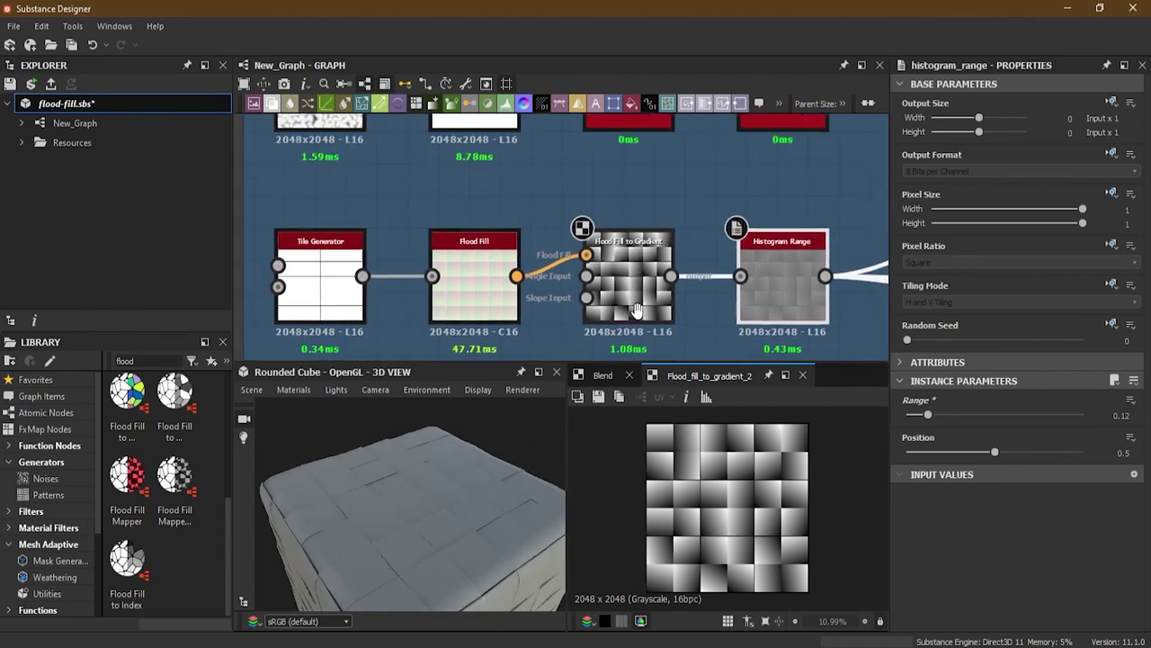
middle_click_drag(419, 136, 483, 257)
scroll(435, 240, "up", 5)
scroll(449, 235, "down", 3)
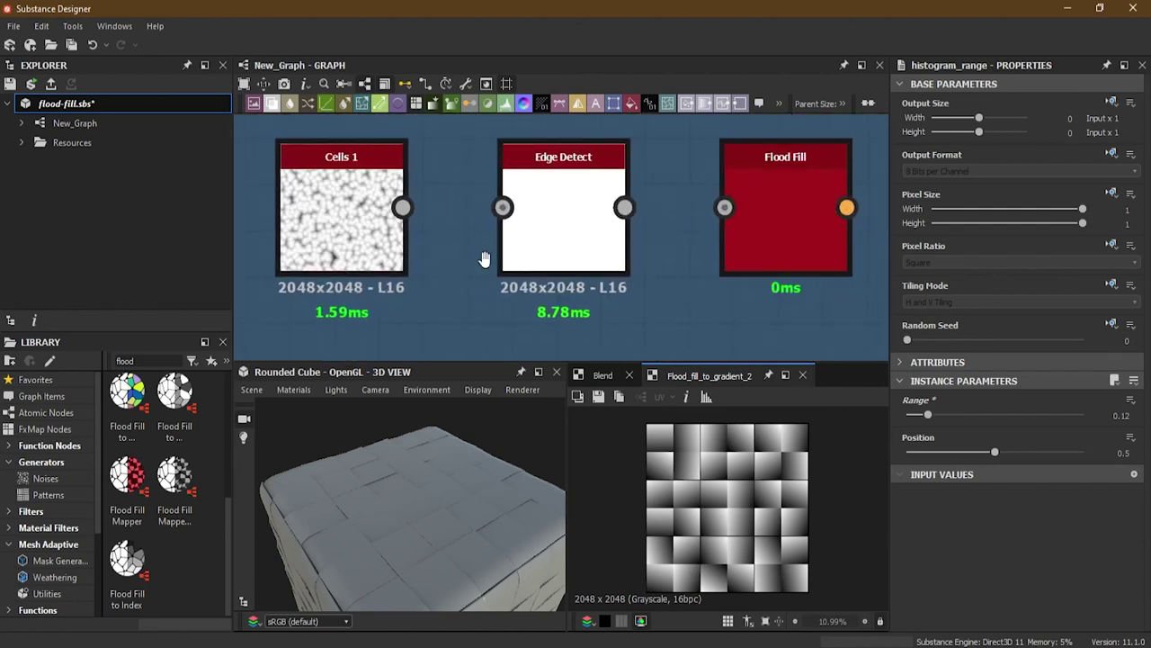
left_click(353, 203)
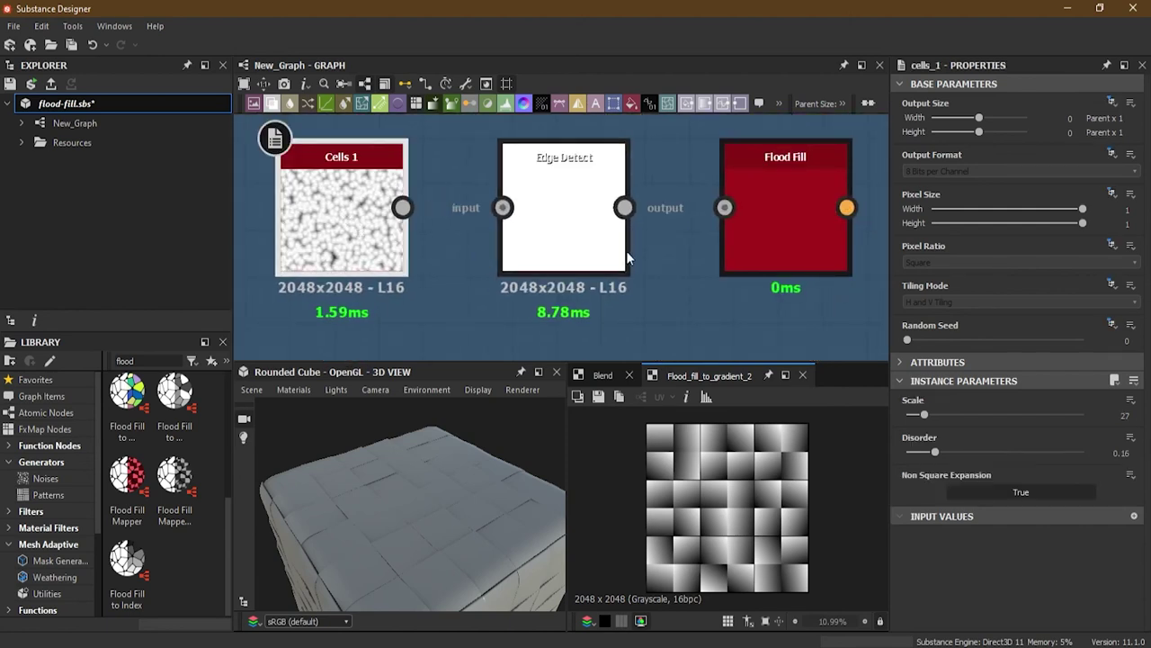
scroll(464, 285, "down", 3)
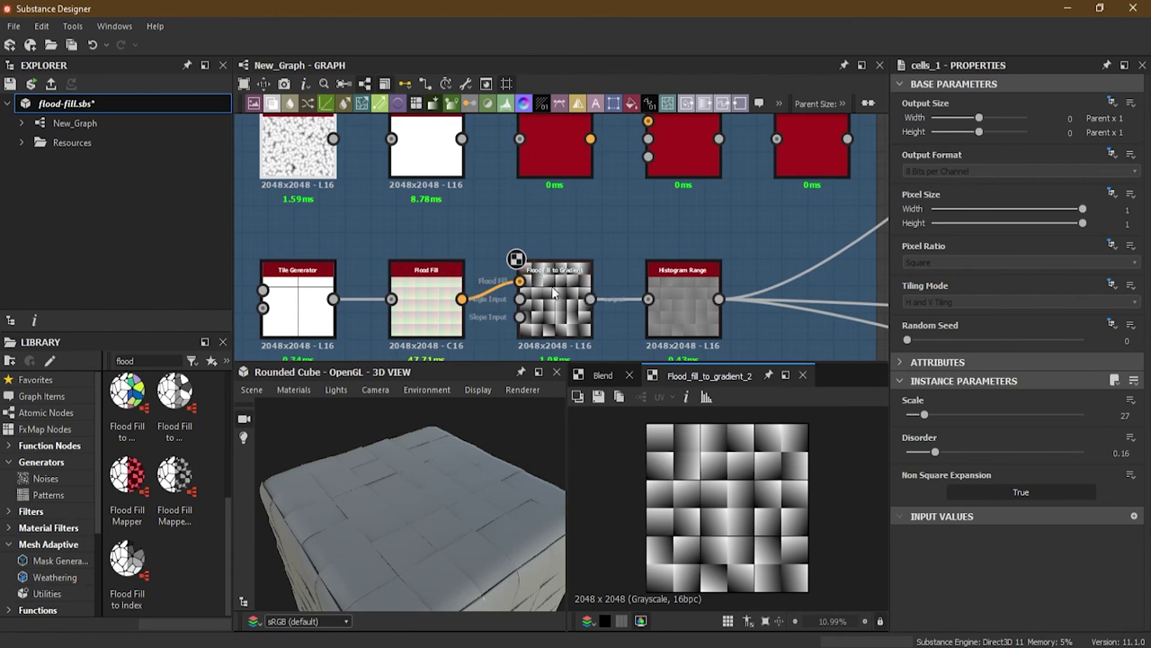
middle_click_drag(692, 231, 624, 338)
scroll(580, 268, "up", 3)
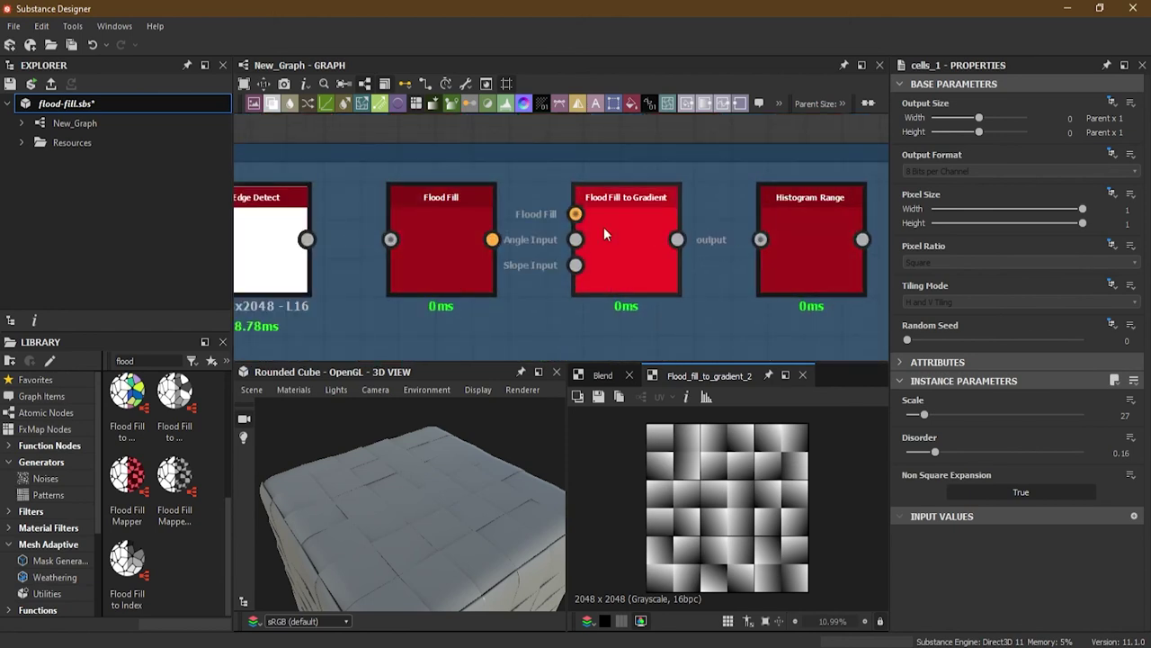
scroll(580, 325, "down", 3)
middle_click_drag(575, 317, 587, 187)
middle_click_drag(653, 206, 654, 303)
scroll(396, 216, "up", 5)
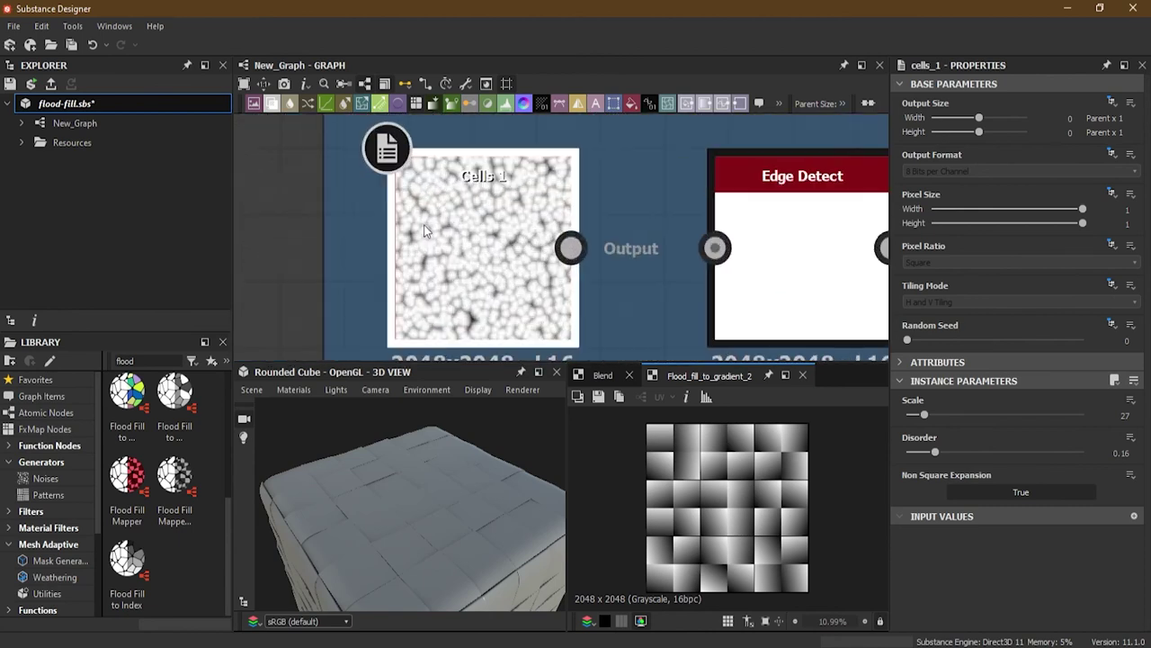
Preview the Cells 1 node and set its Scale to 5 and Disorder to 1
double_click(476, 225)
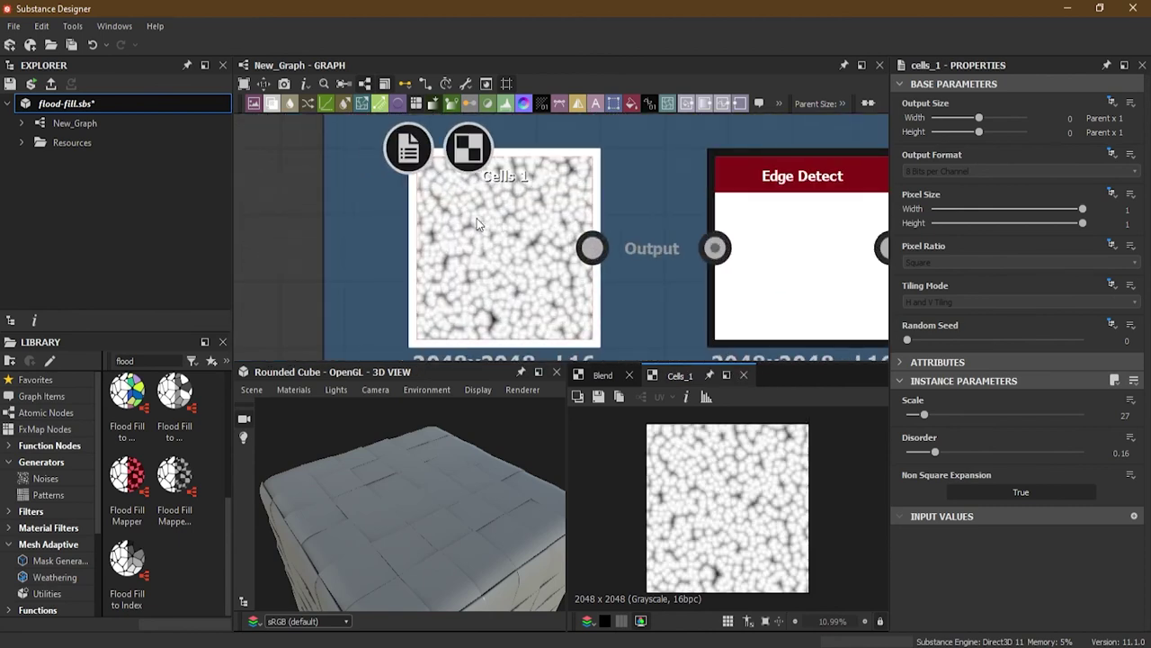
left_click_drag(924, 419, 910, 423)
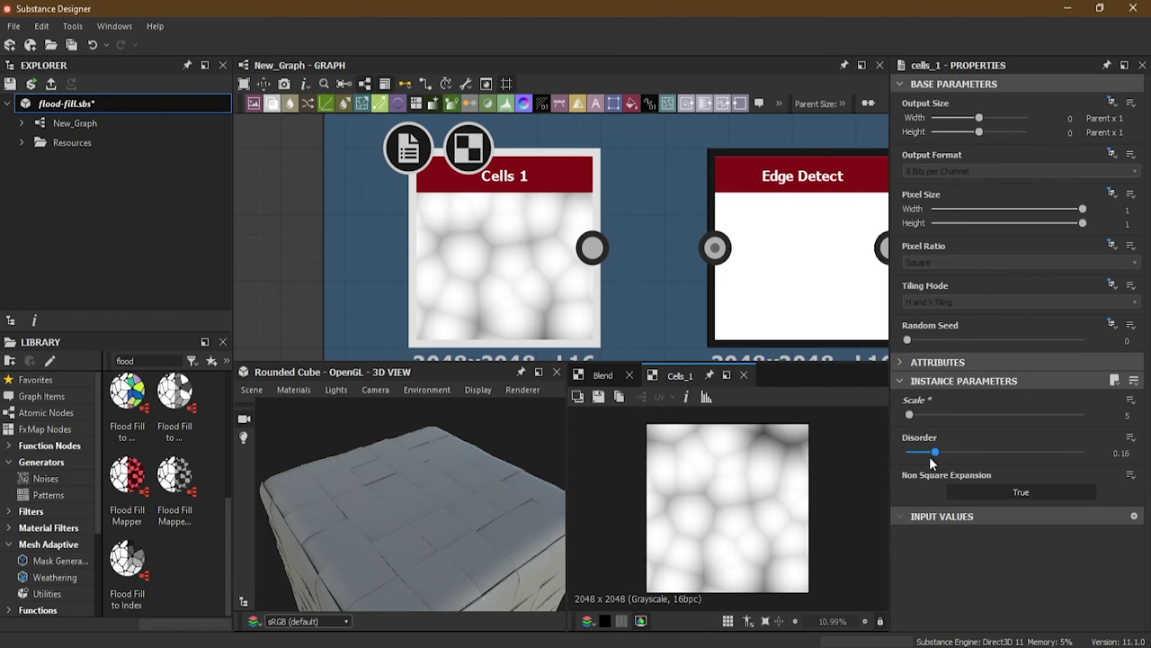
left_click_drag(934, 454, 1105, 463)
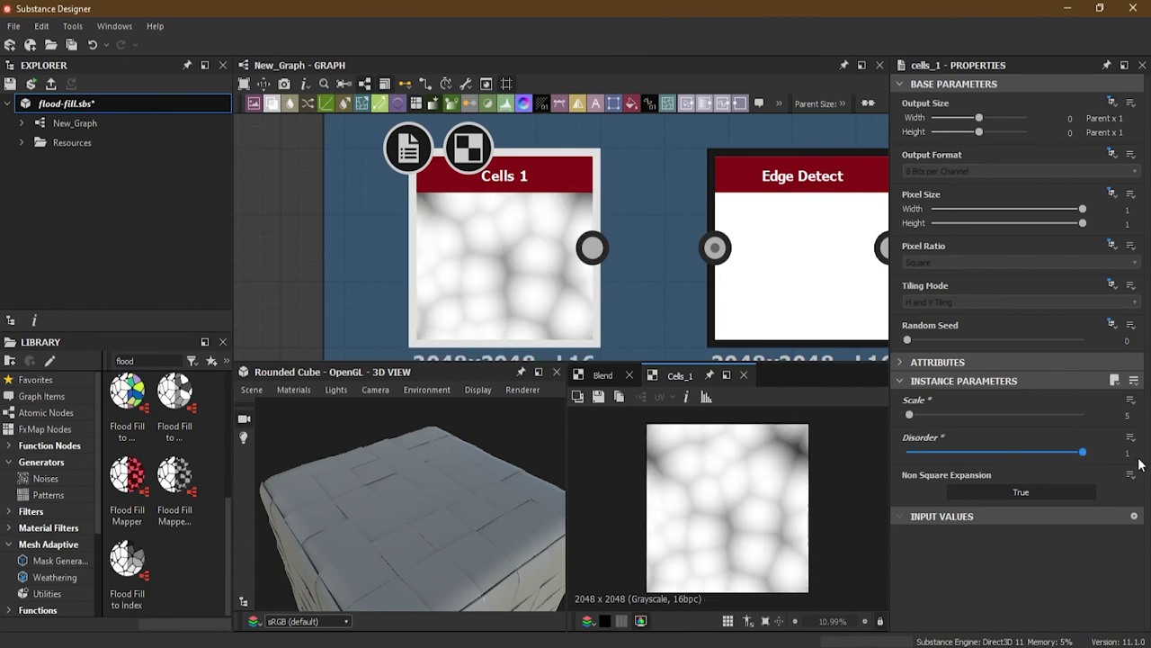
Connect Cells 1 to the input of Edge Detect and preview the Edge Detect result
middle_click_drag(648, 305, 519, 297)
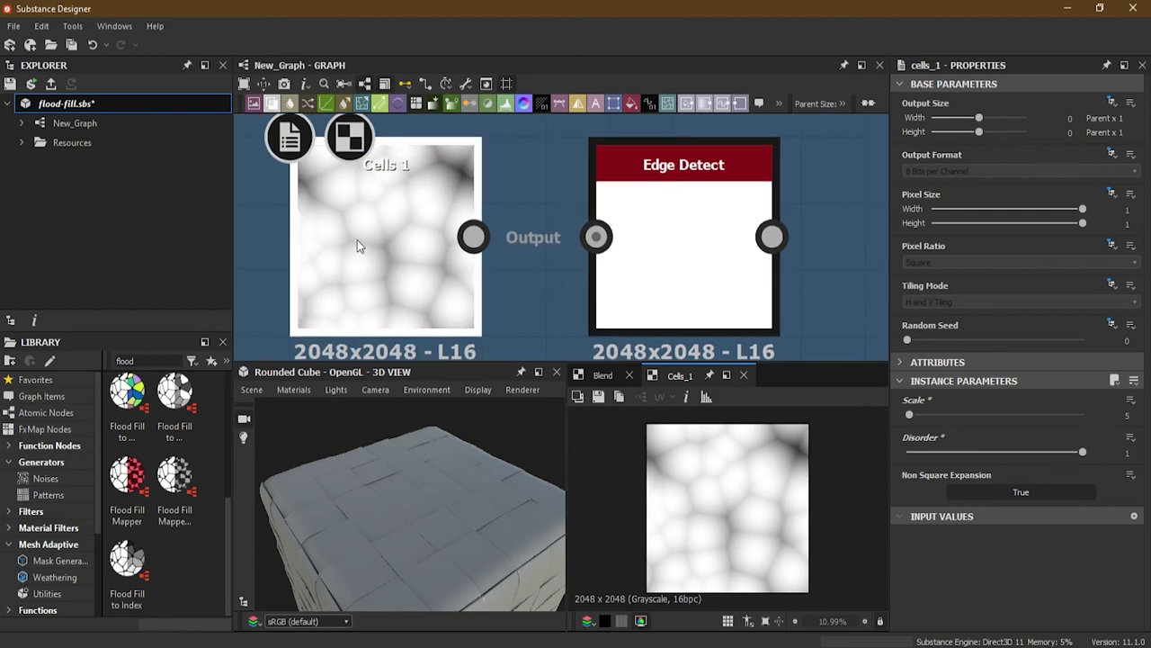
scroll(357, 239, "up", 2)
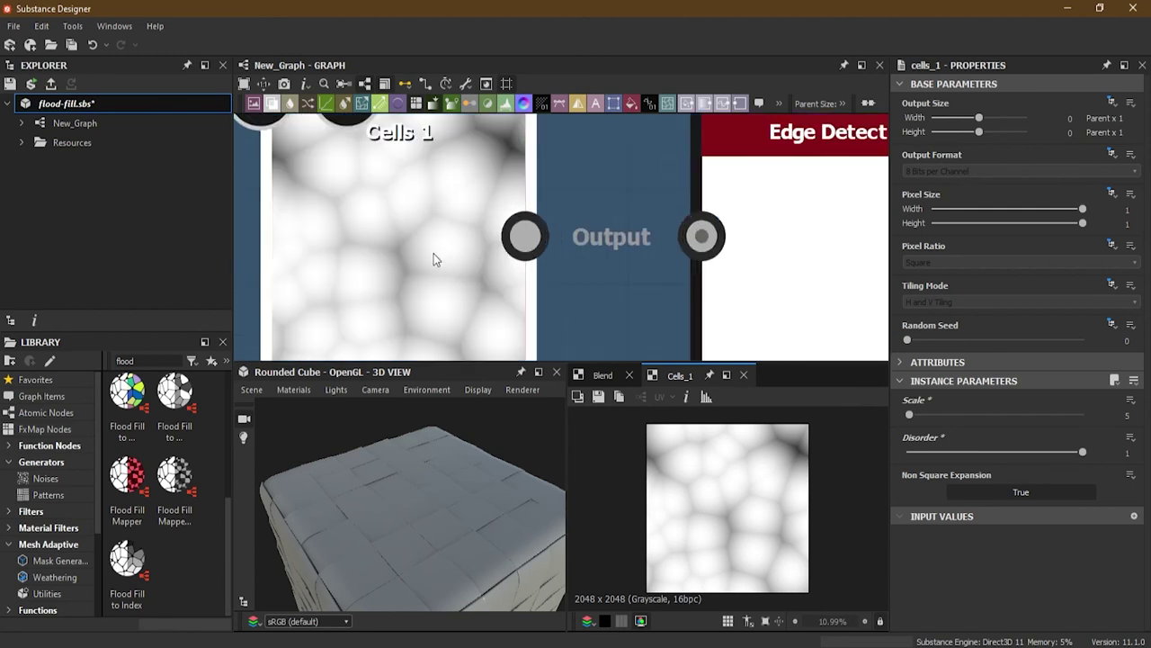
scroll(438, 262, "down", 2)
scroll(440, 263, "up", 2)
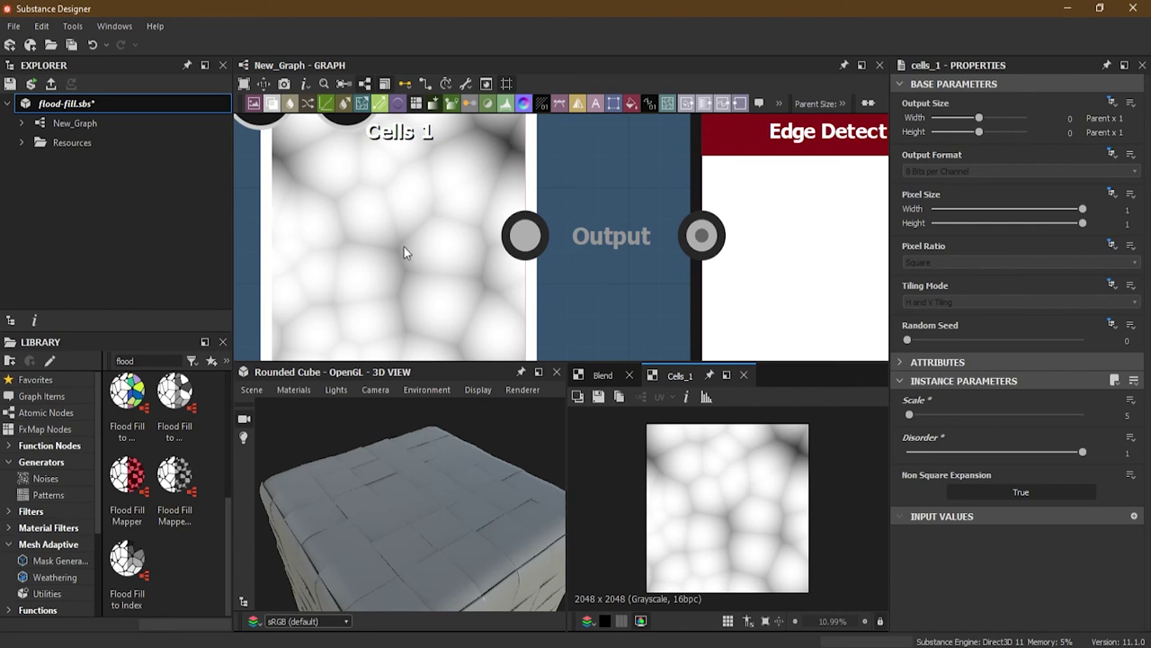
scroll(470, 283, "down", 3)
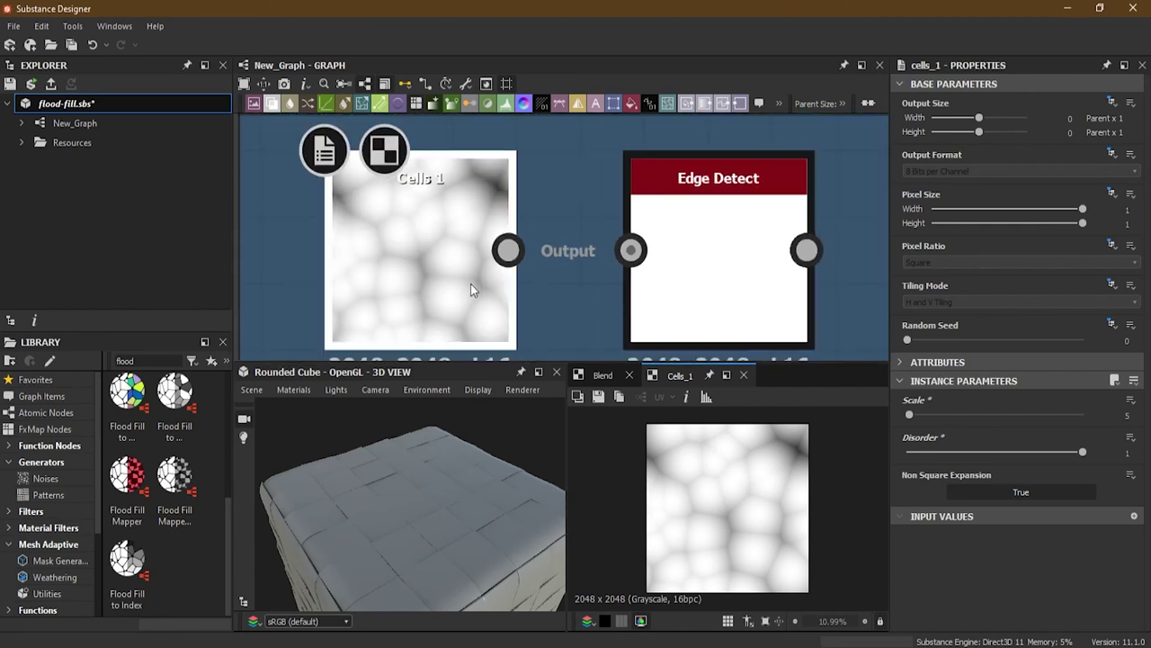
middle_click_drag(495, 253, 507, 281)
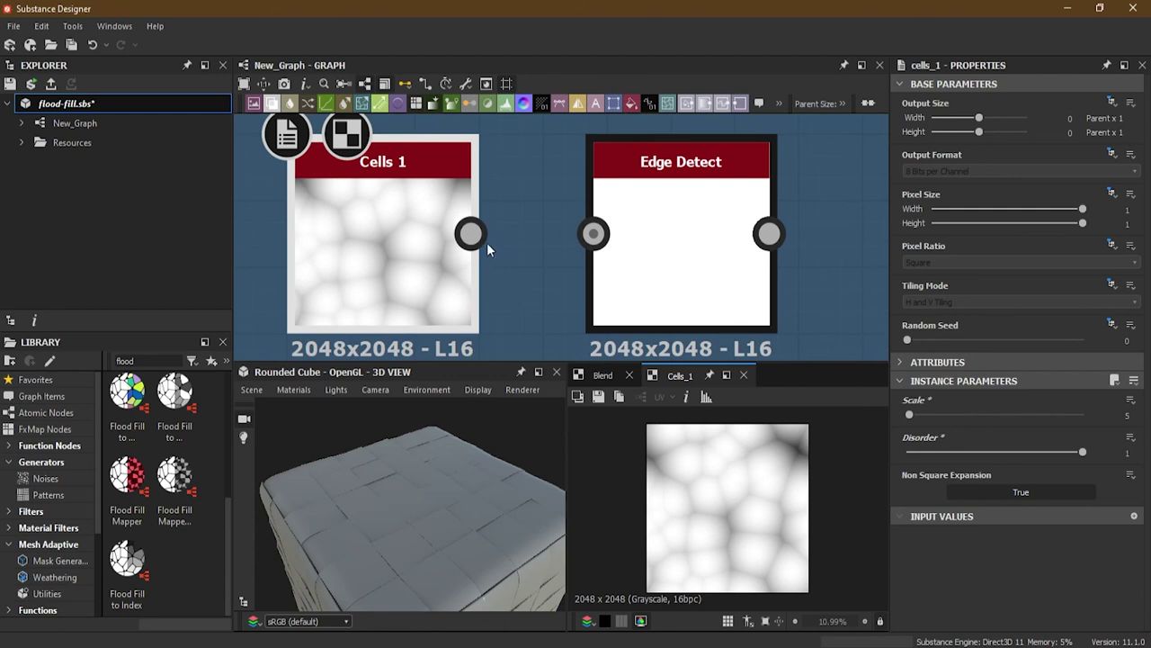
left_click_drag(594, 248, 595, 244)
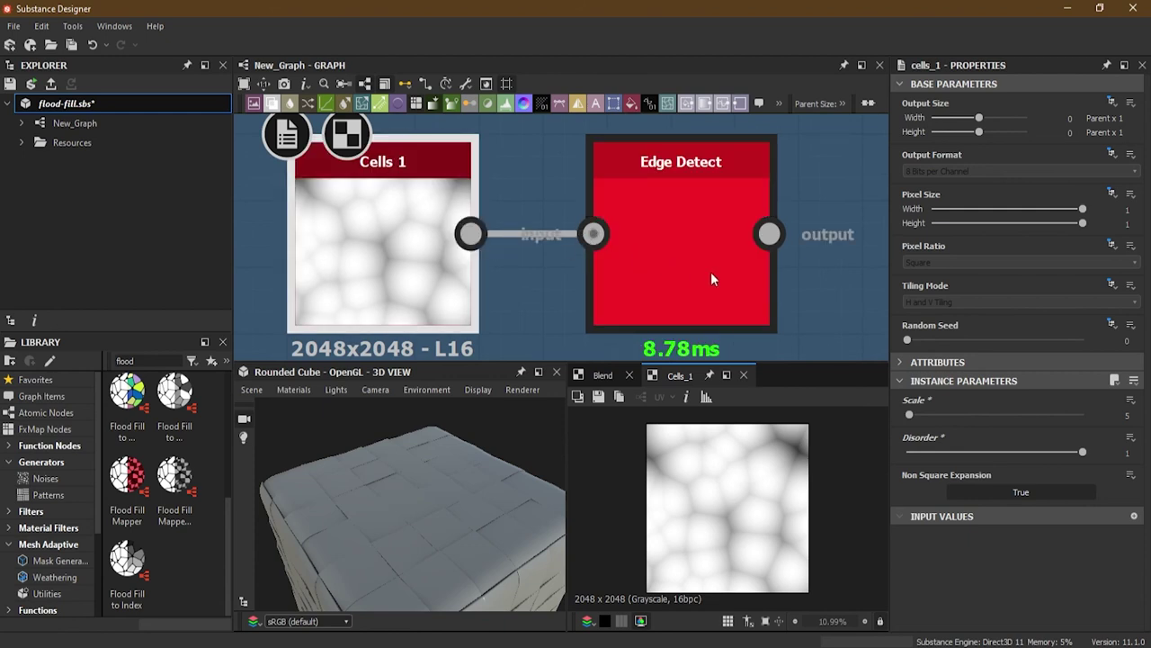
middle_click_drag(777, 276, 698, 279)
double_click(654, 258)
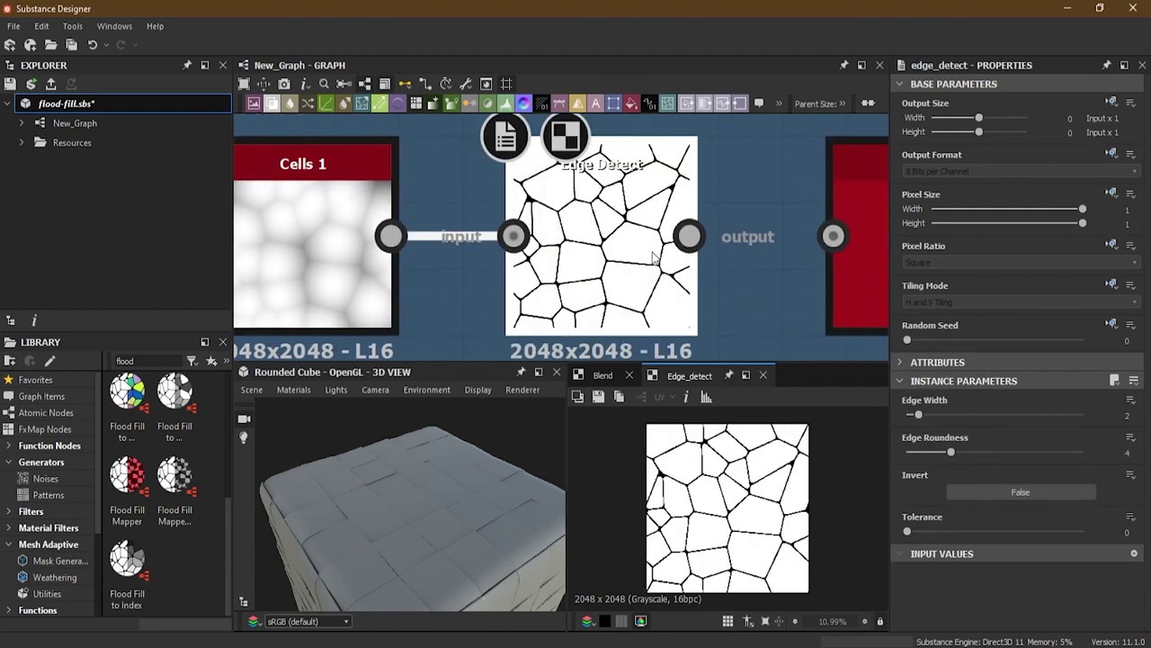
Adjust the Edge Width and Edge Roundness of Edge Detect to thicken the cell borders
scroll(626, 260, "up", 2)
scroll(627, 265, "down", 2)
scroll(627, 270, "up", 3)
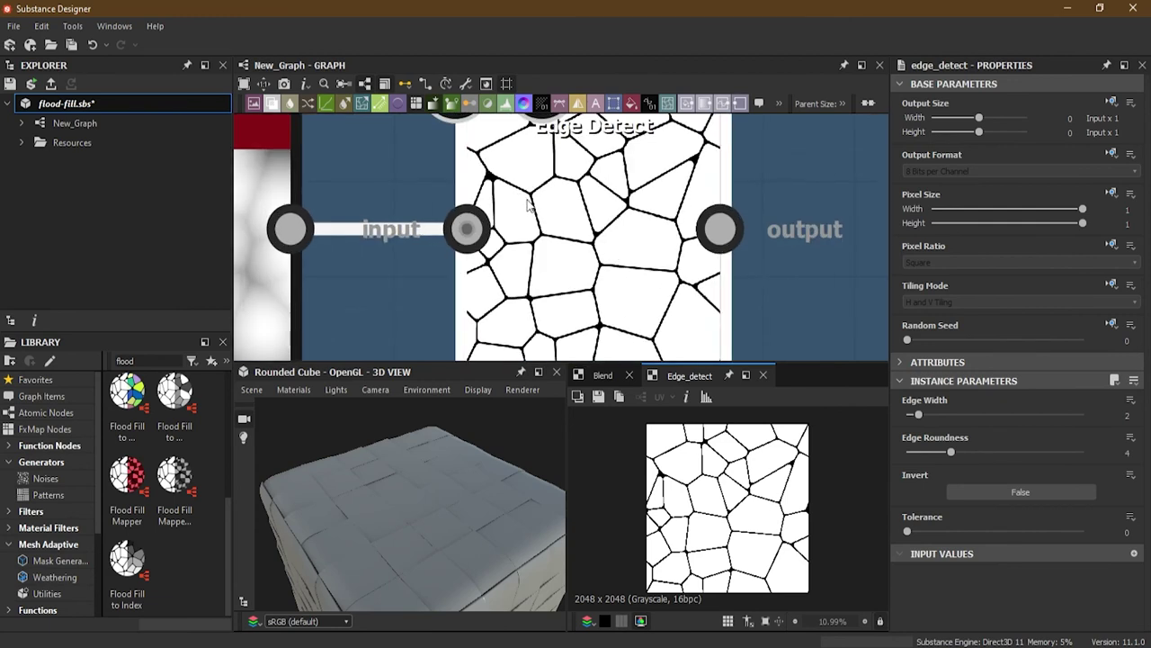
left_click_drag(919, 416, 936, 457)
Connect the Edge Detect output to the upper row's Flood Fill and preview the Flood Fill
middle_click_drag(687, 272, 451, 239)
scroll(506, 250, "down", 2)
middle_click_drag(577, 261, 522, 268)
left_click_drag(433, 218, 578, 217)
double_click(680, 215)
Connect the upper row's Flood Fill output to the Flood Fill input of Flood Fill to Gradient
middle_click_drag(724, 317, 601, 311)
middle_click_drag(744, 270, 585, 269)
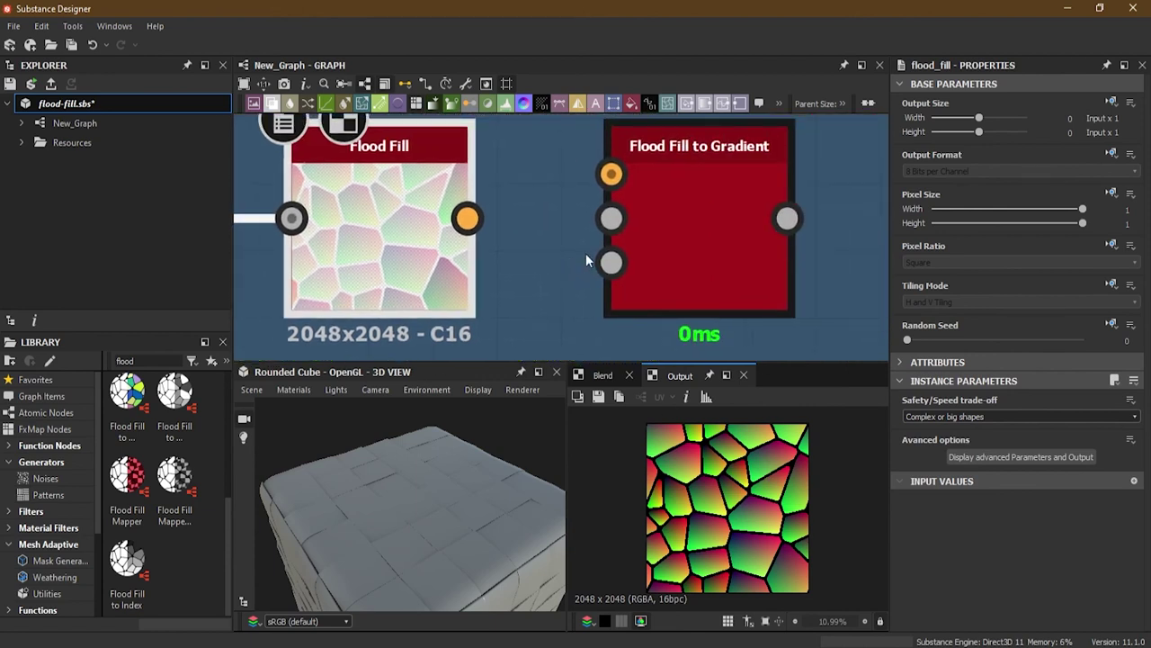
left_click_drag(467, 218, 611, 174)
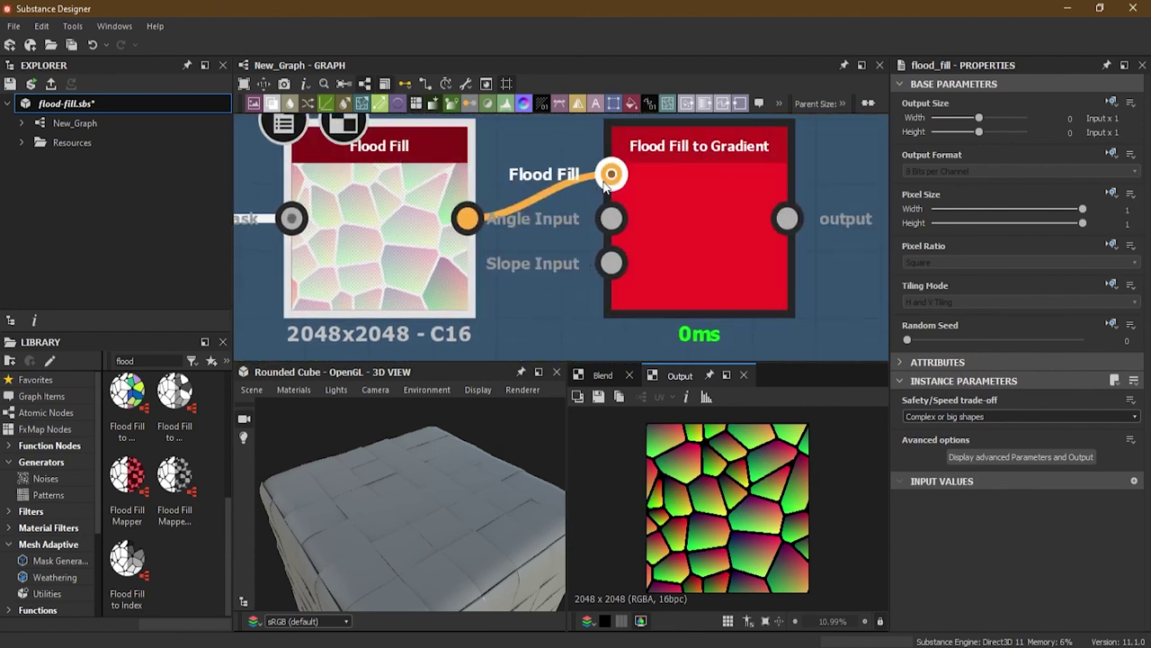
Preview the upper row's Flood Fill to Gradient and set its Angle Variation to 0.85
double_click(709, 221)
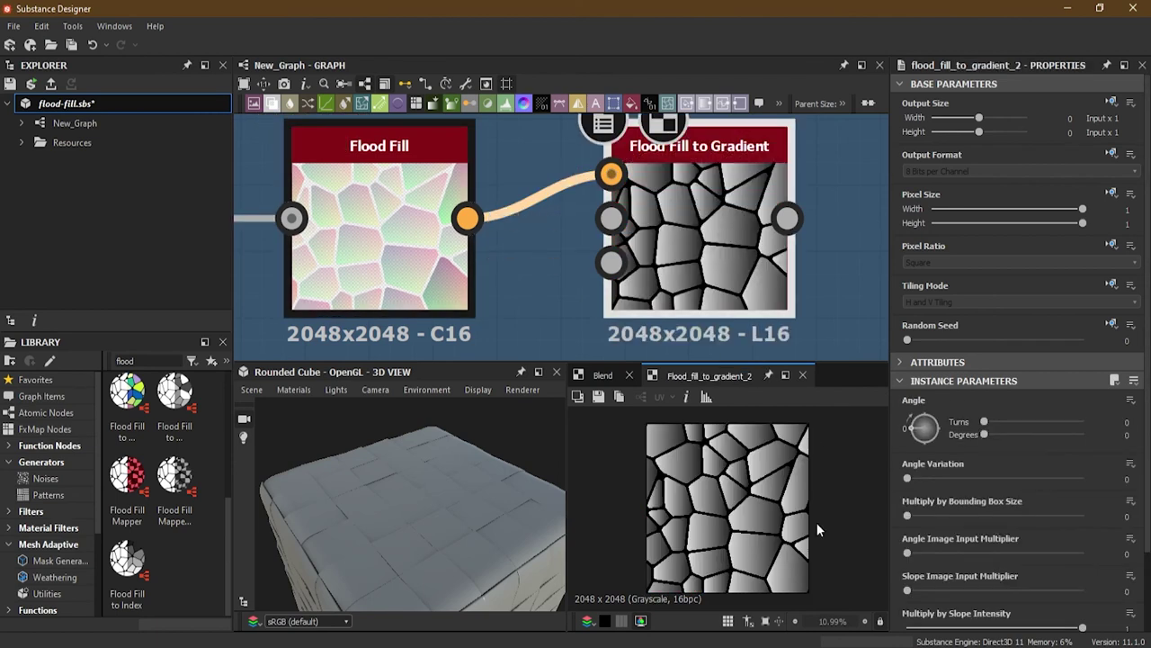
left_click_drag(914, 481, 1001, 476)
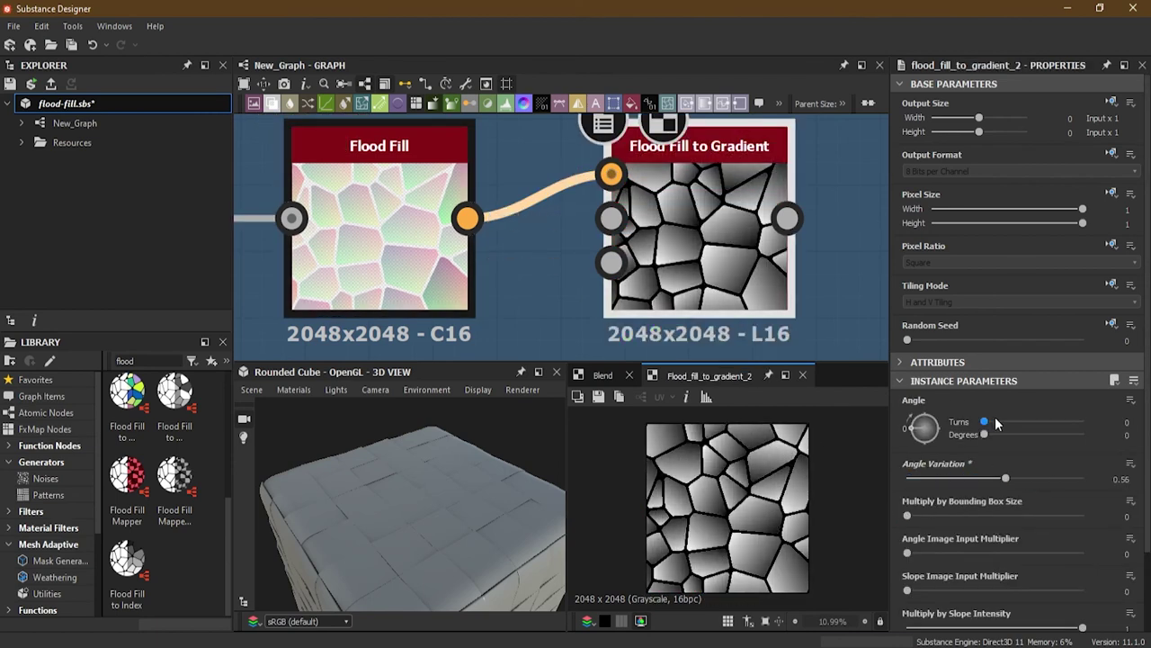
left_click_drag(988, 425, 984, 429)
left_click_drag(1001, 486, 1058, 486)
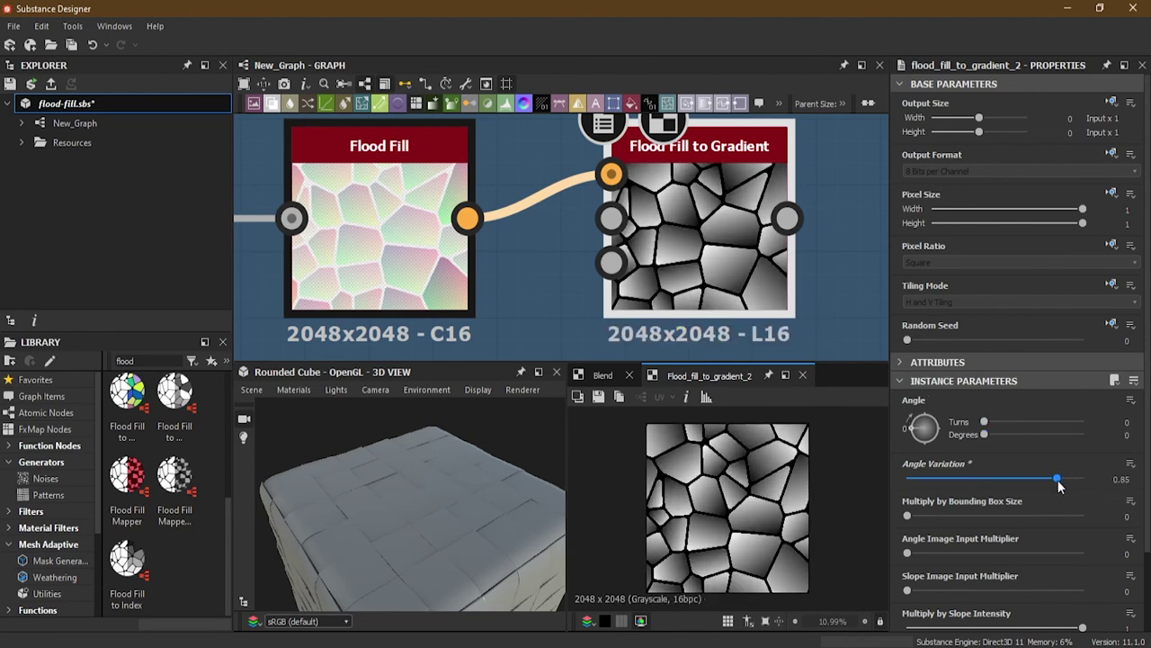
Connect the upper row's Flood Fill to Gradient output to Histogram Range and preview the Histogram Range
middle_click_drag(723, 256, 528, 267)
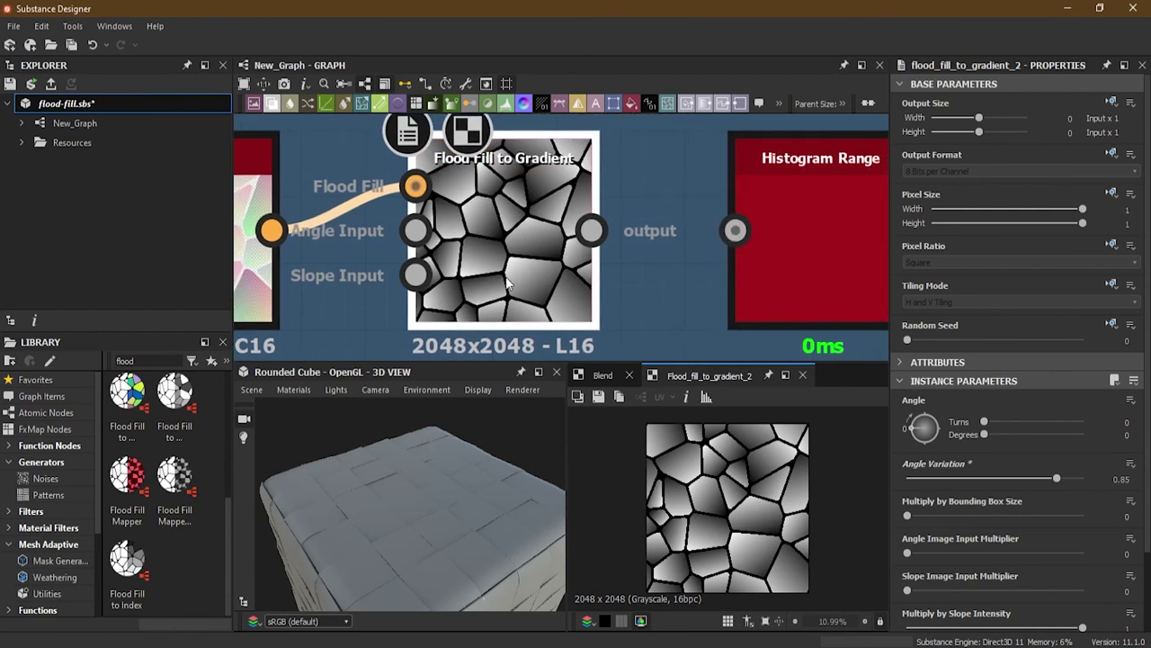
scroll(531, 267, "down", 5)
middle_click_drag(646, 279, 589, 277)
scroll(585, 272, "up", 2)
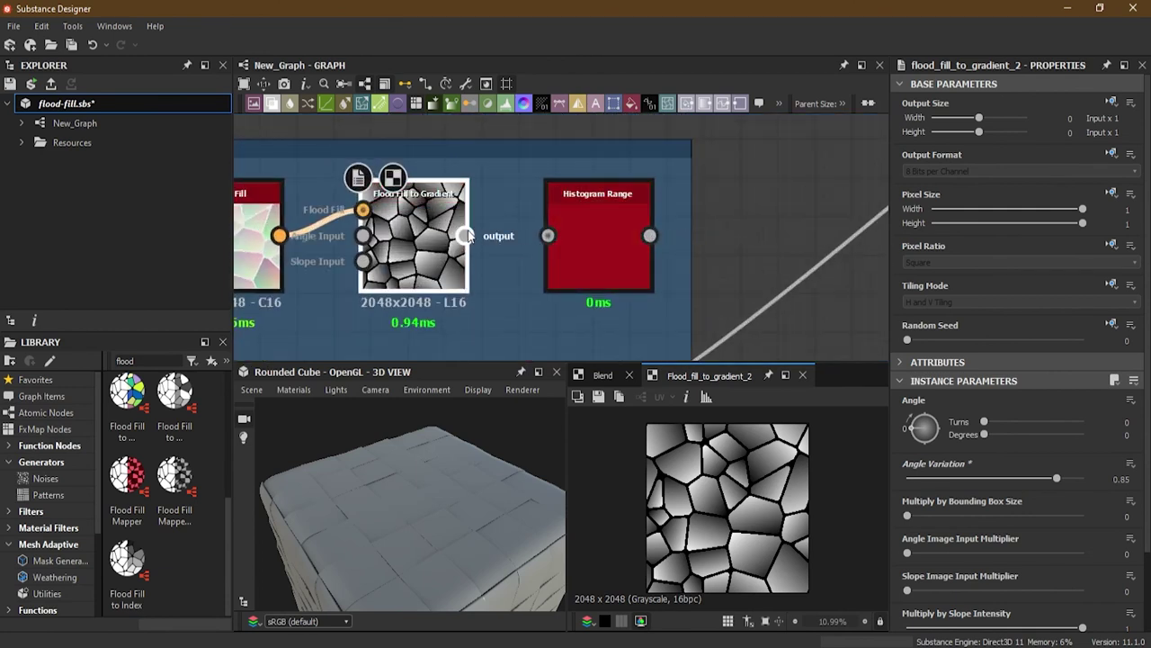
left_click_drag(545, 236, 547, 235)
double_click(623, 242)
Move the lower Histogram Range's output connections to the upper row's Histogram Range and inspect the cell pattern on the 3D cube
scroll(575, 284, "down", 2)
middle_click_drag(576, 298, 604, 193)
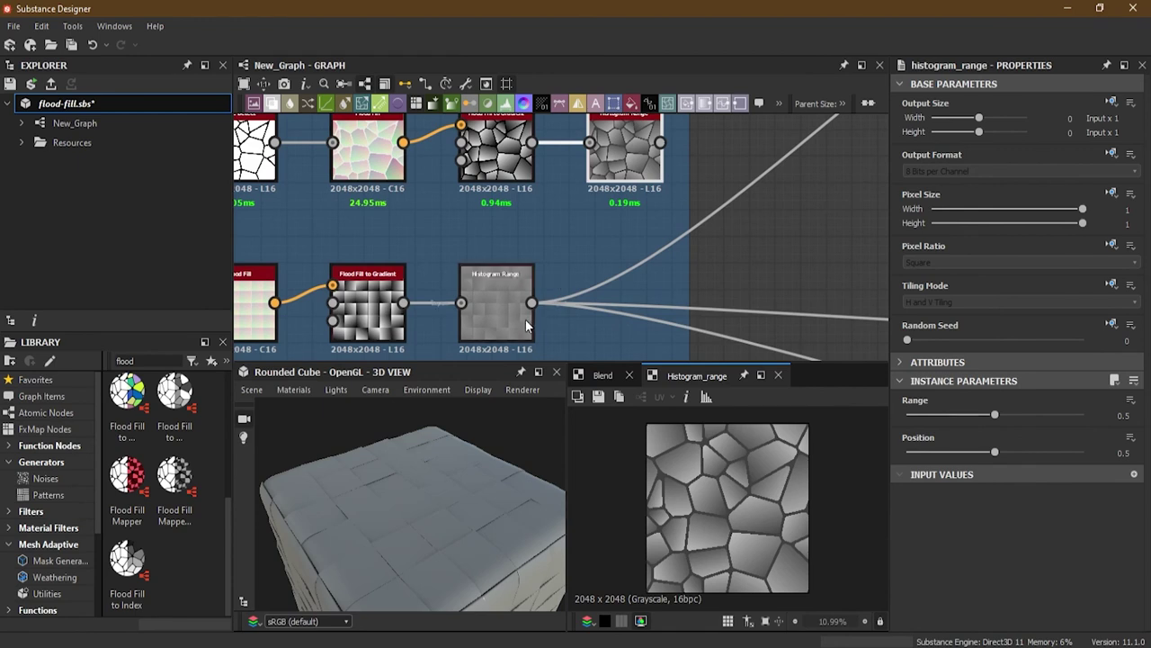
left_click_drag(531, 303, 661, 144, "shift")
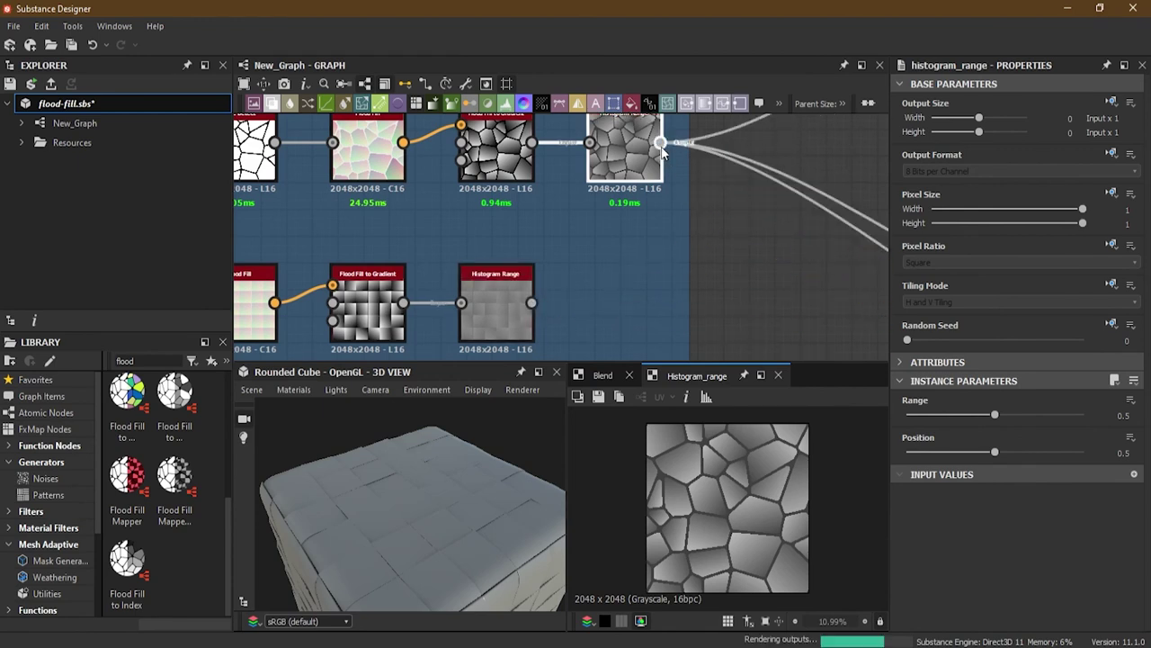
left_click_drag(461, 514, 450, 414)
scroll(557, 231, "down", 3)
scroll(566, 259, "up", 5)
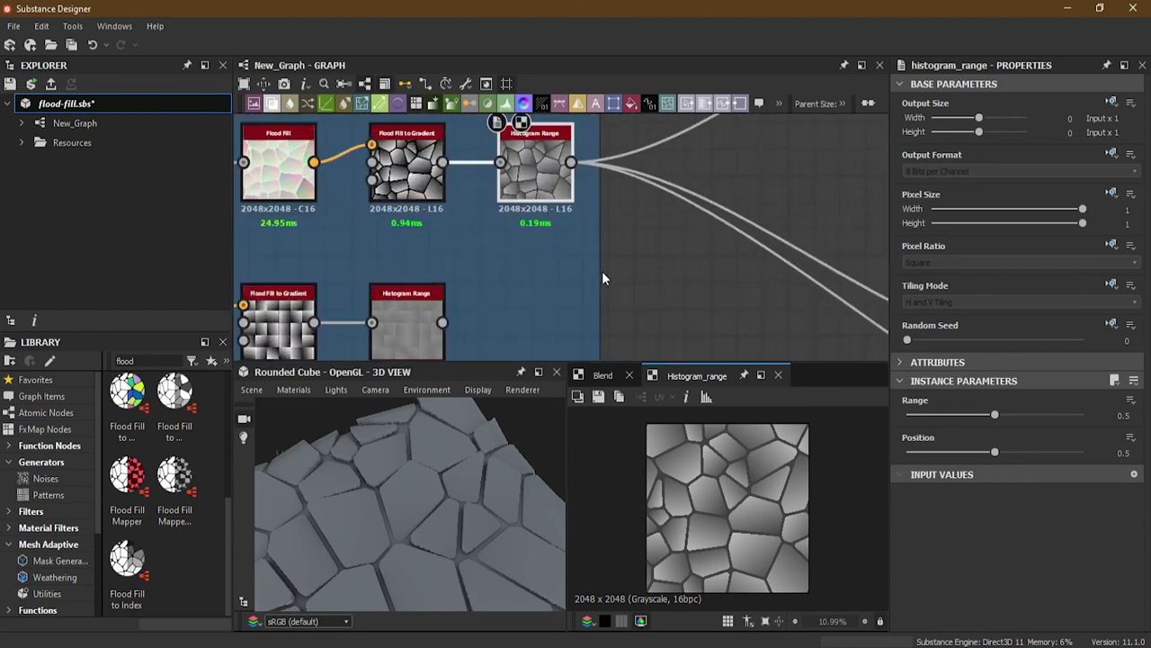
left_click_drag(407, 531, 502, 548)
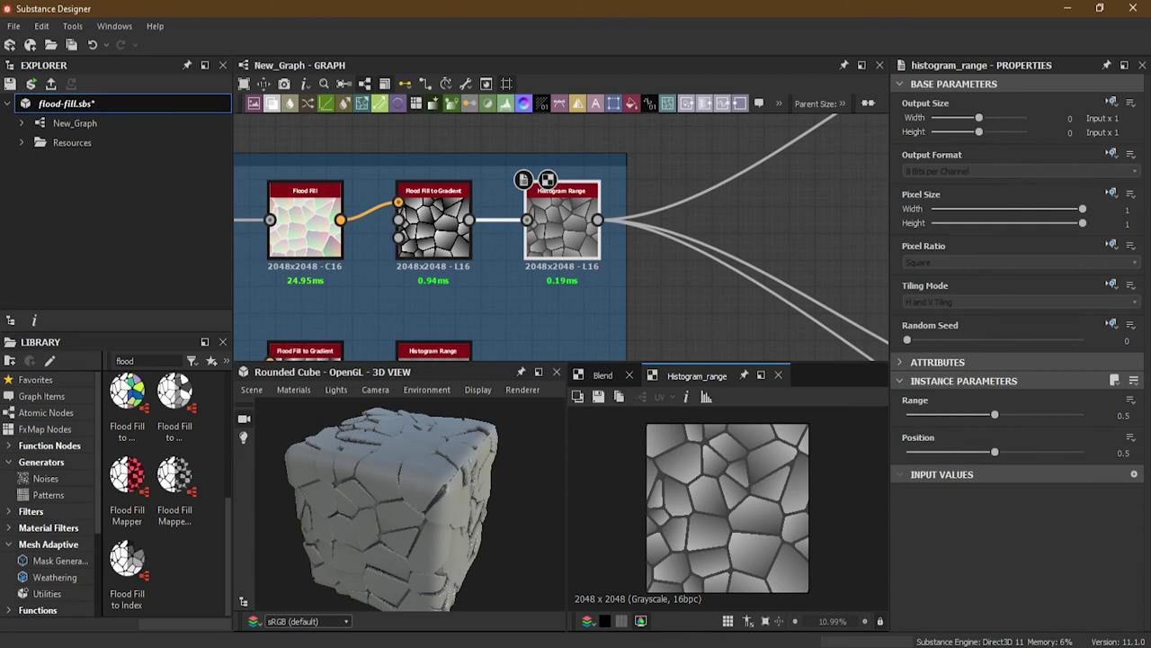
Examine the whole More Tricks frame and its connections to the material outputs
scroll(530, 195, "down", 4)
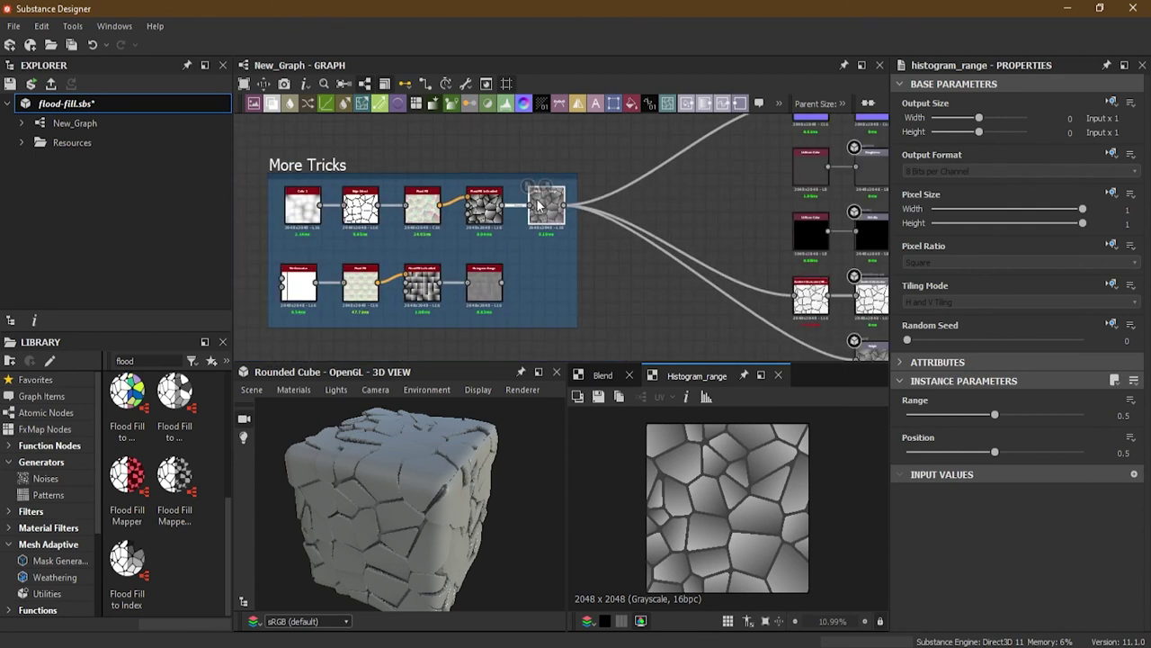
middle_click_drag(596, 277, 601, 258)
scroll(601, 259, "down", 4)
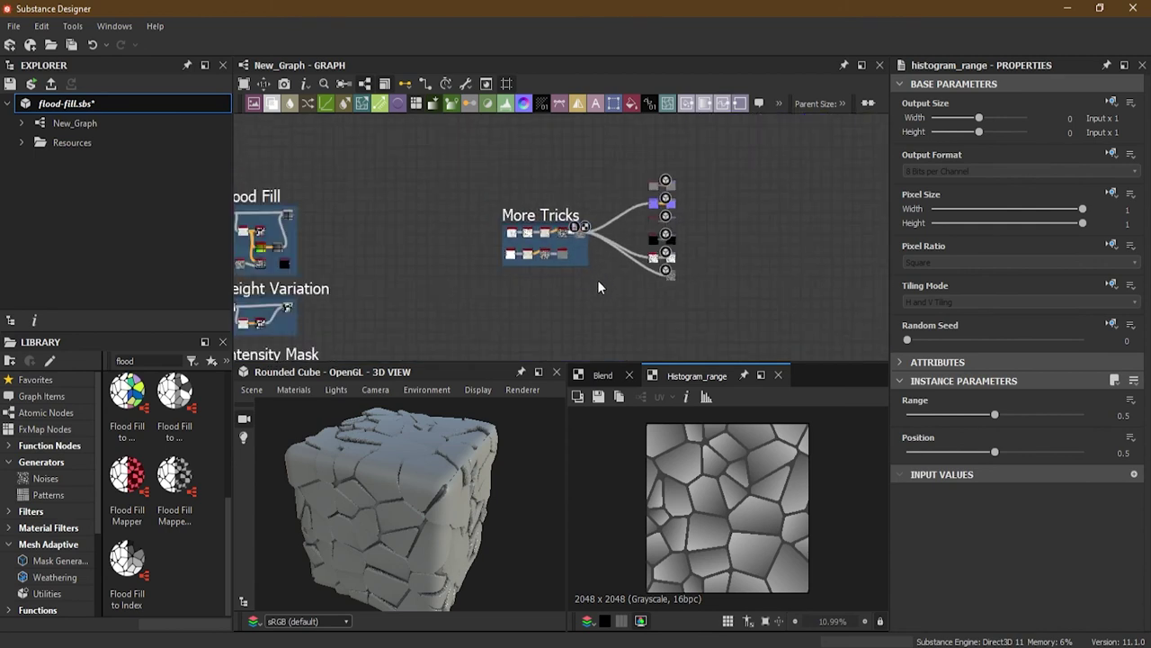
scroll(515, 199, "down", 3)
middle_click_drag(525, 222, 549, 304)
scroll(629, 204, "up", 3)
scroll(481, 277, "up", 4)
scroll(531, 306, "up", 1)
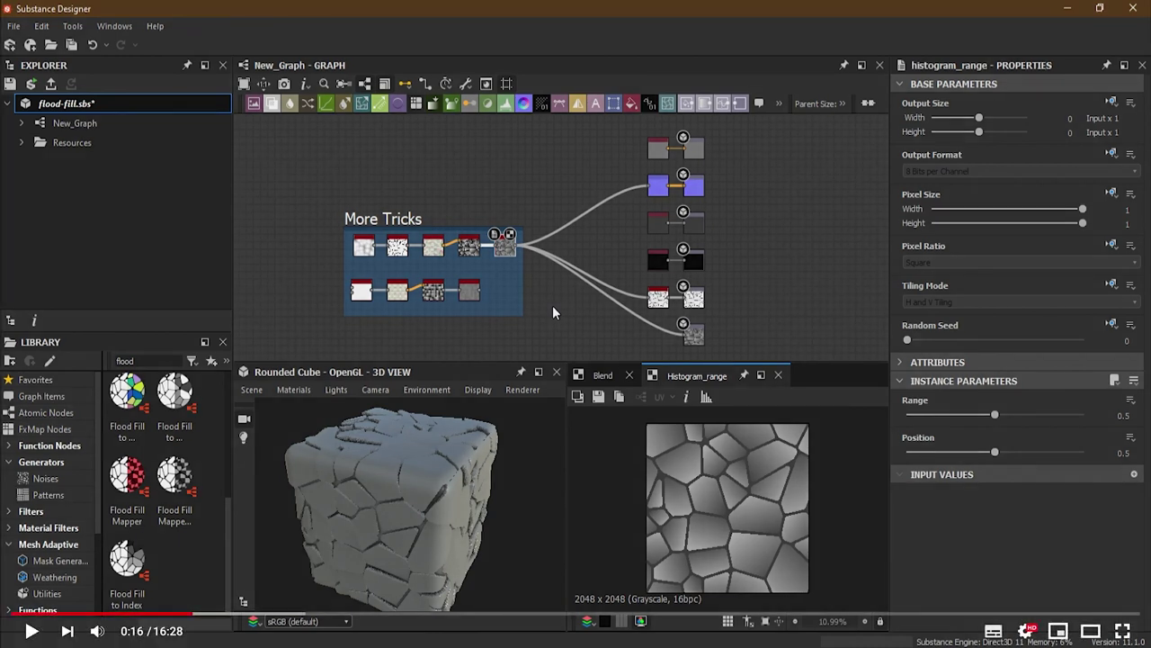
key("Escape")
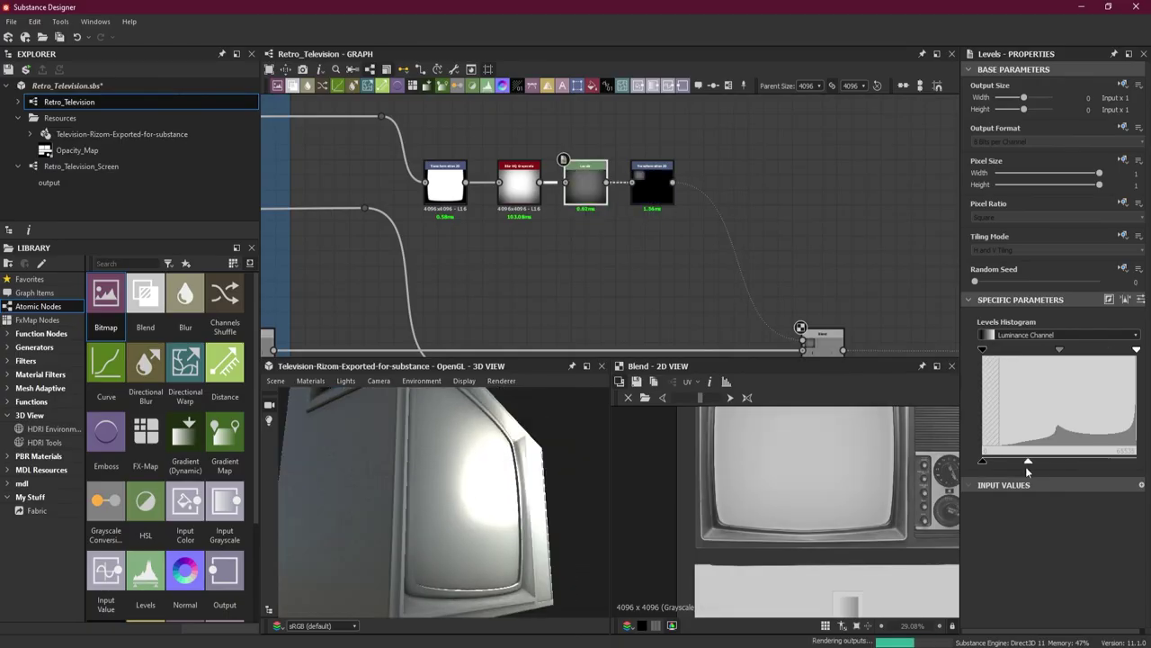
left_click(408, 200)
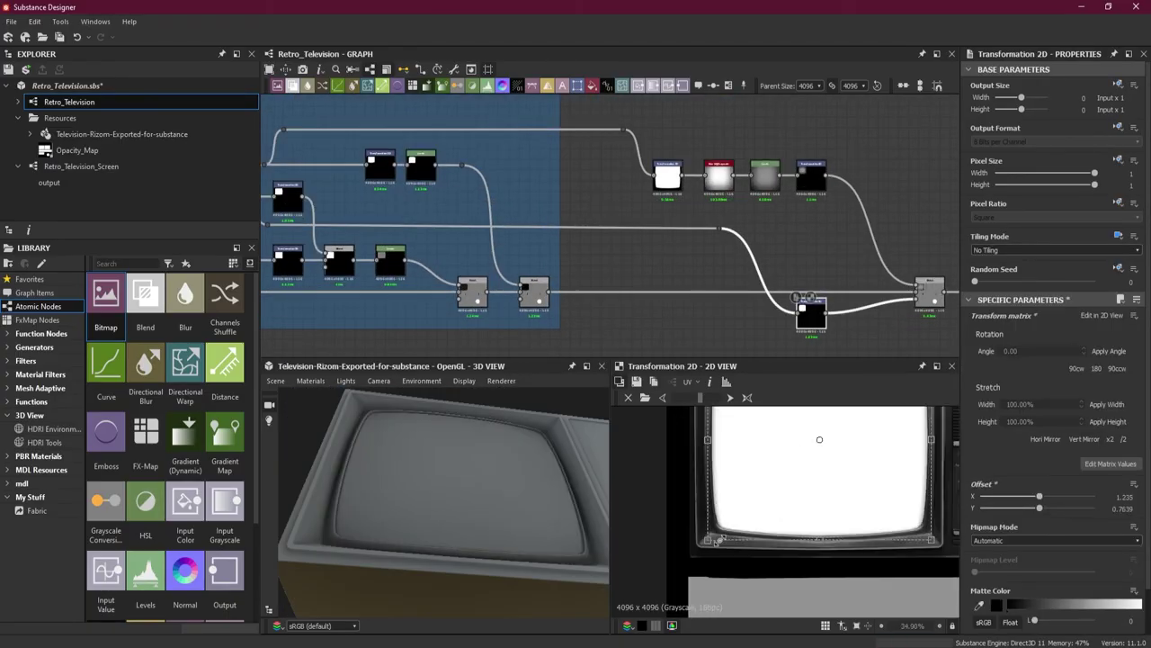
key("space")
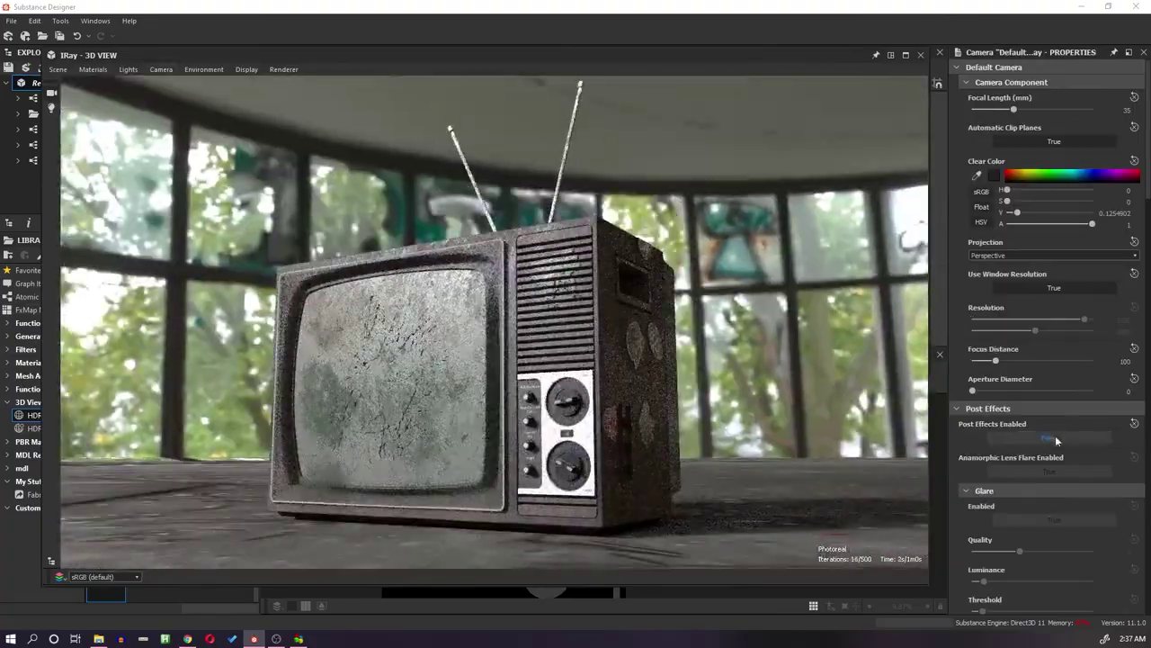
Increase the default camera's Aperture Diameter to blur the background behind the television in the Iray view
left_click_drag(1008, 393, 1035, 396)
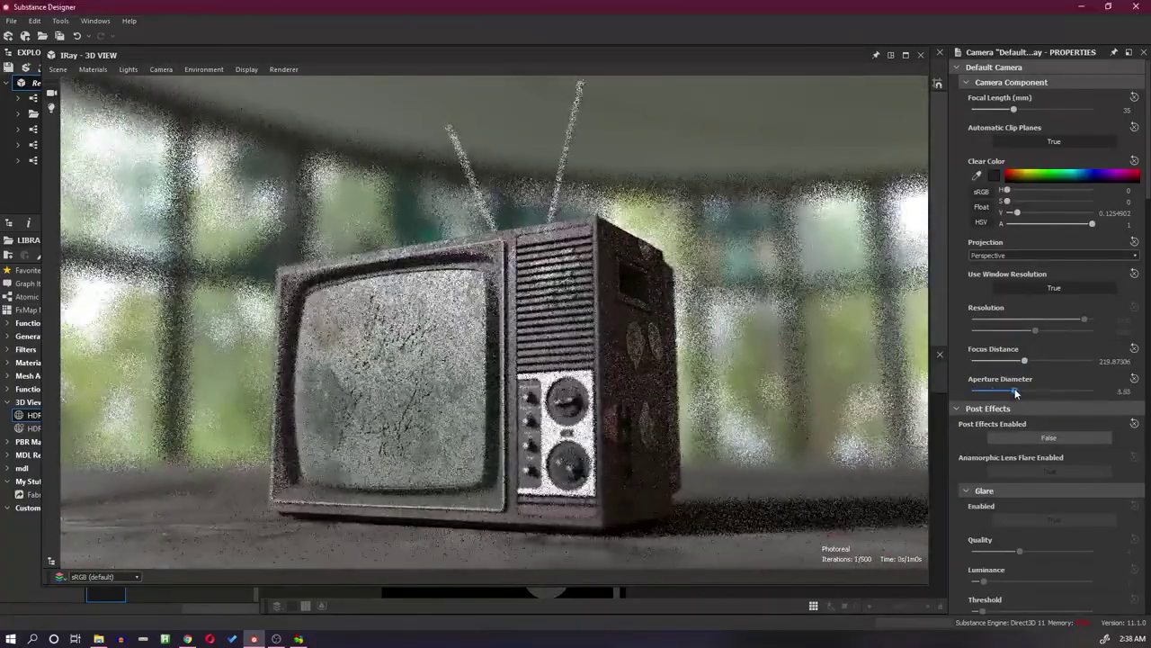